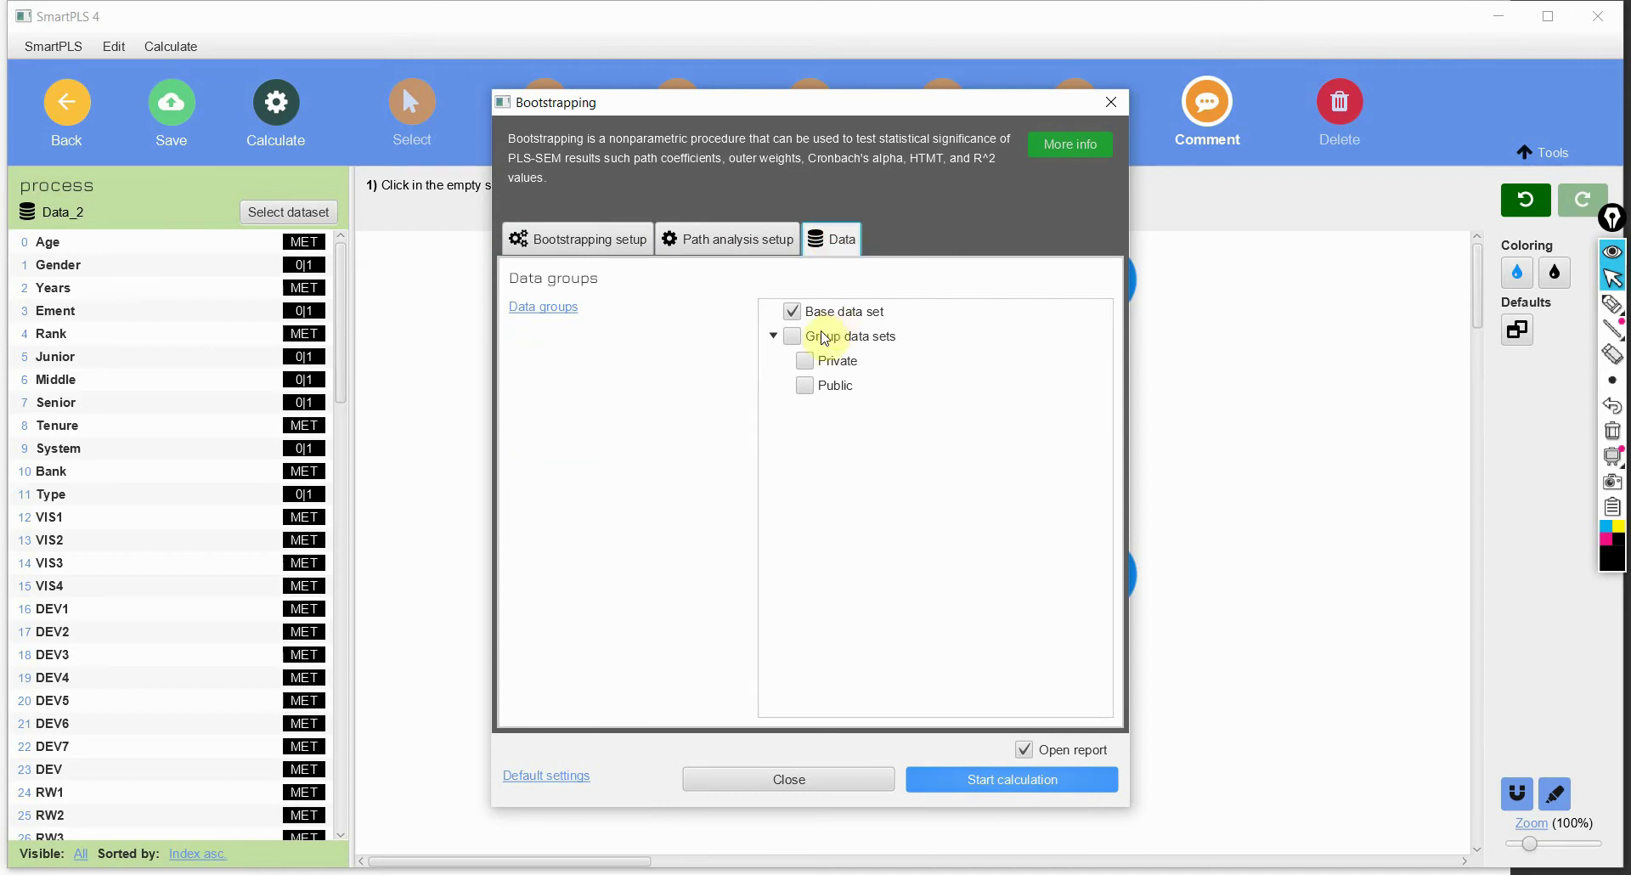
Step: Run the bootstrapping calculation and open its conditional indirect effects results
{"action": "left_click", "coordinate": [714, 239]}
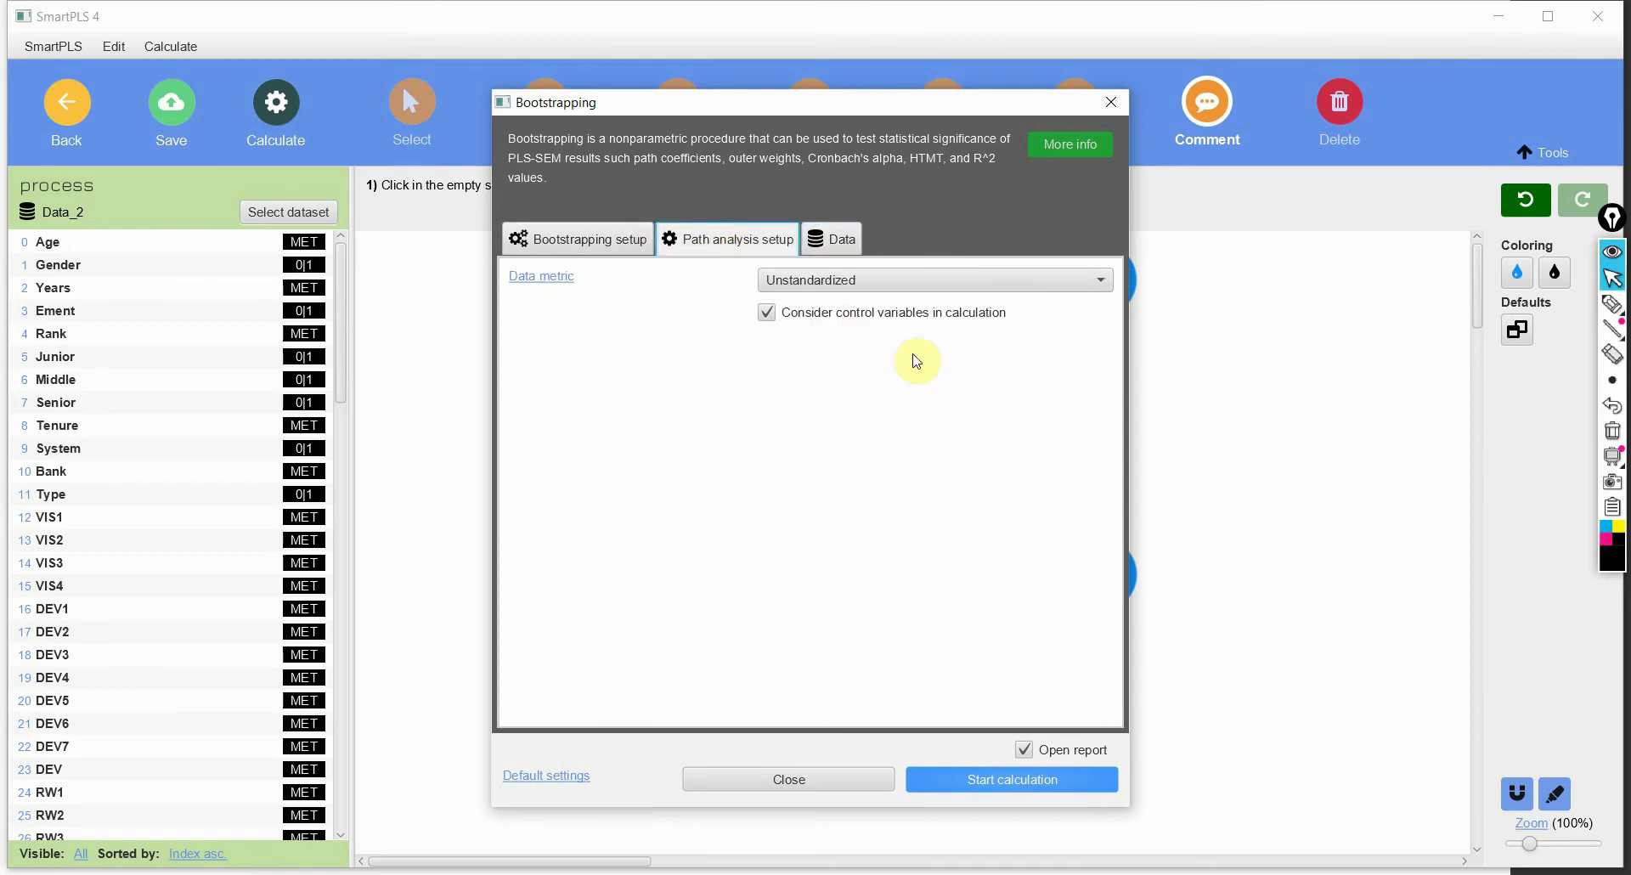
{"action": "left_click", "coordinate": [1075, 783]}
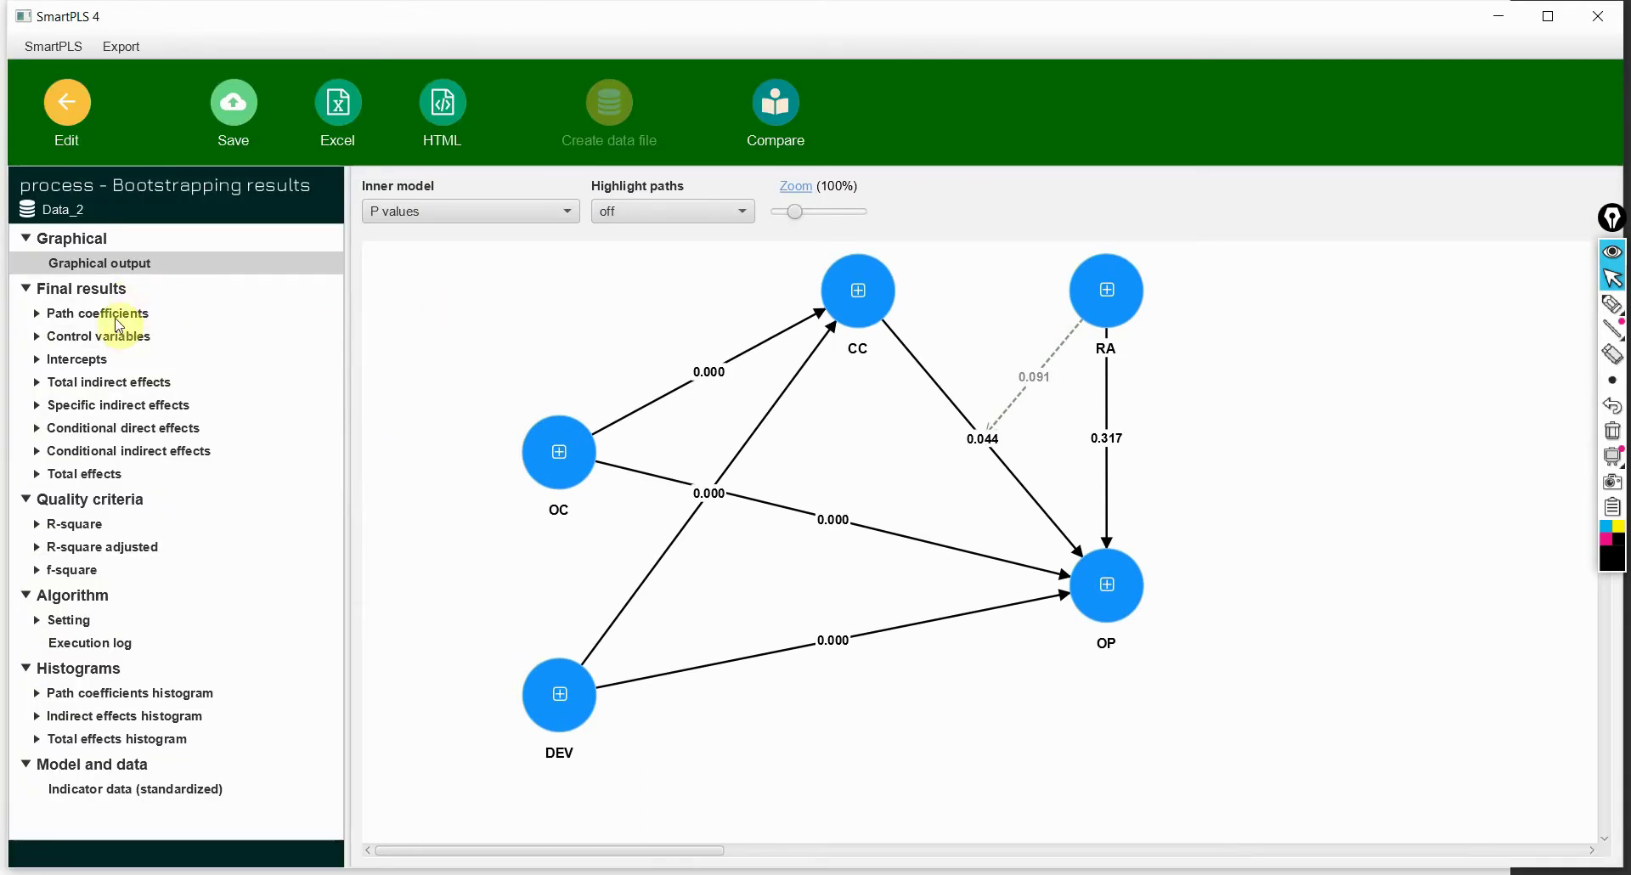
{"action": "left_click", "coordinate": [122, 457]}
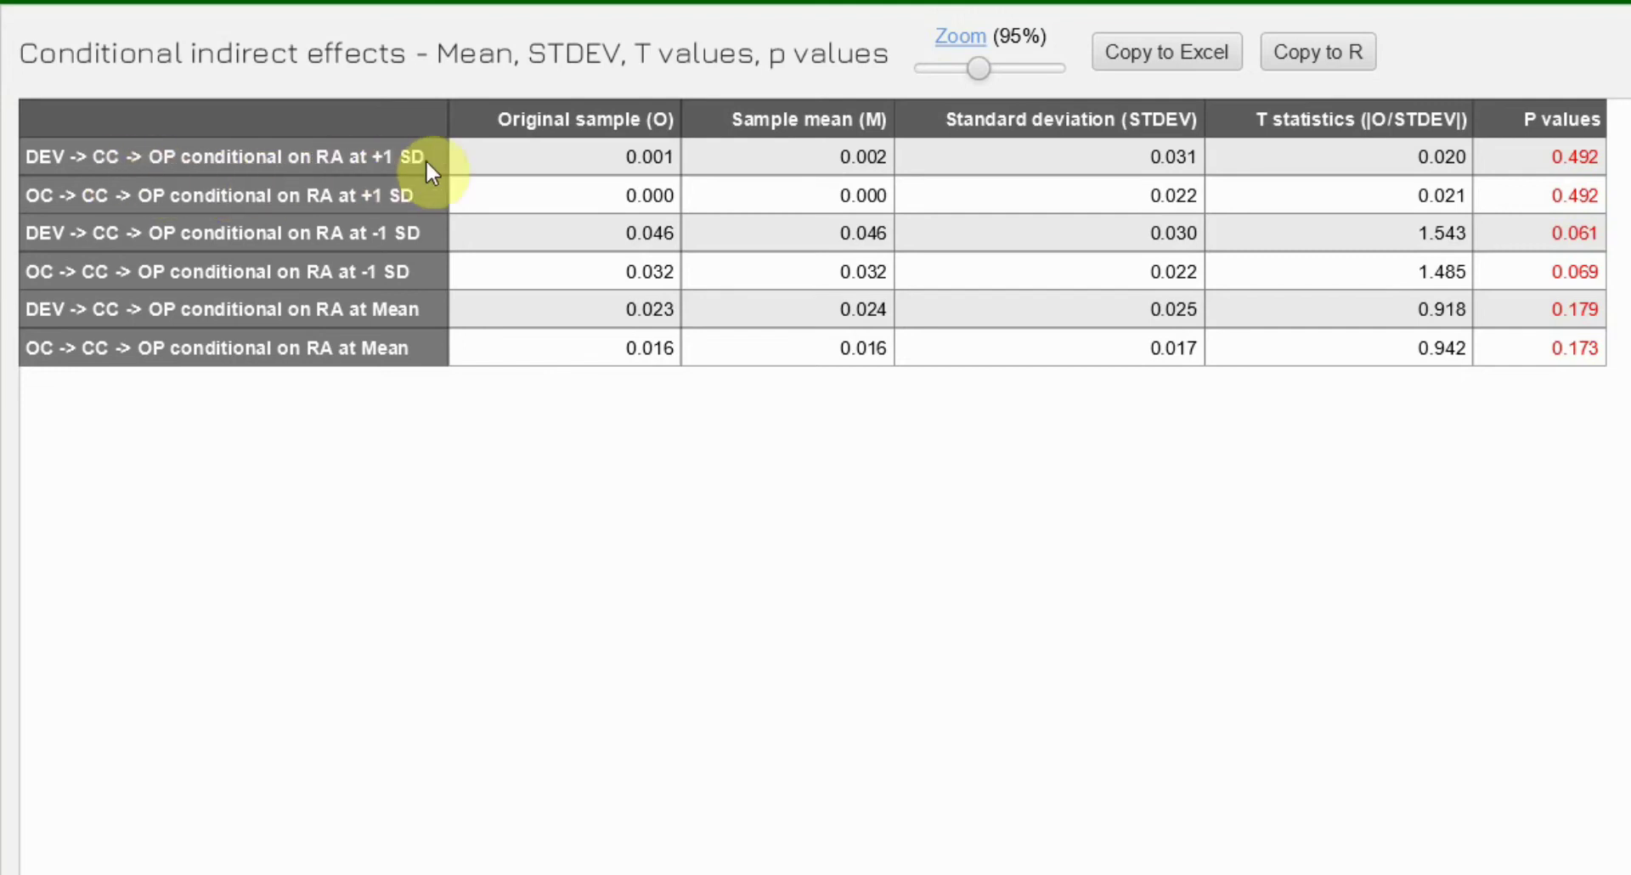
Step: Examine the p values of the DEV -> CC -> OP and OC -> CC -> OP effects conditional on RA at -1 SD
{"action": "left_click", "coordinate": [1578, 234]}
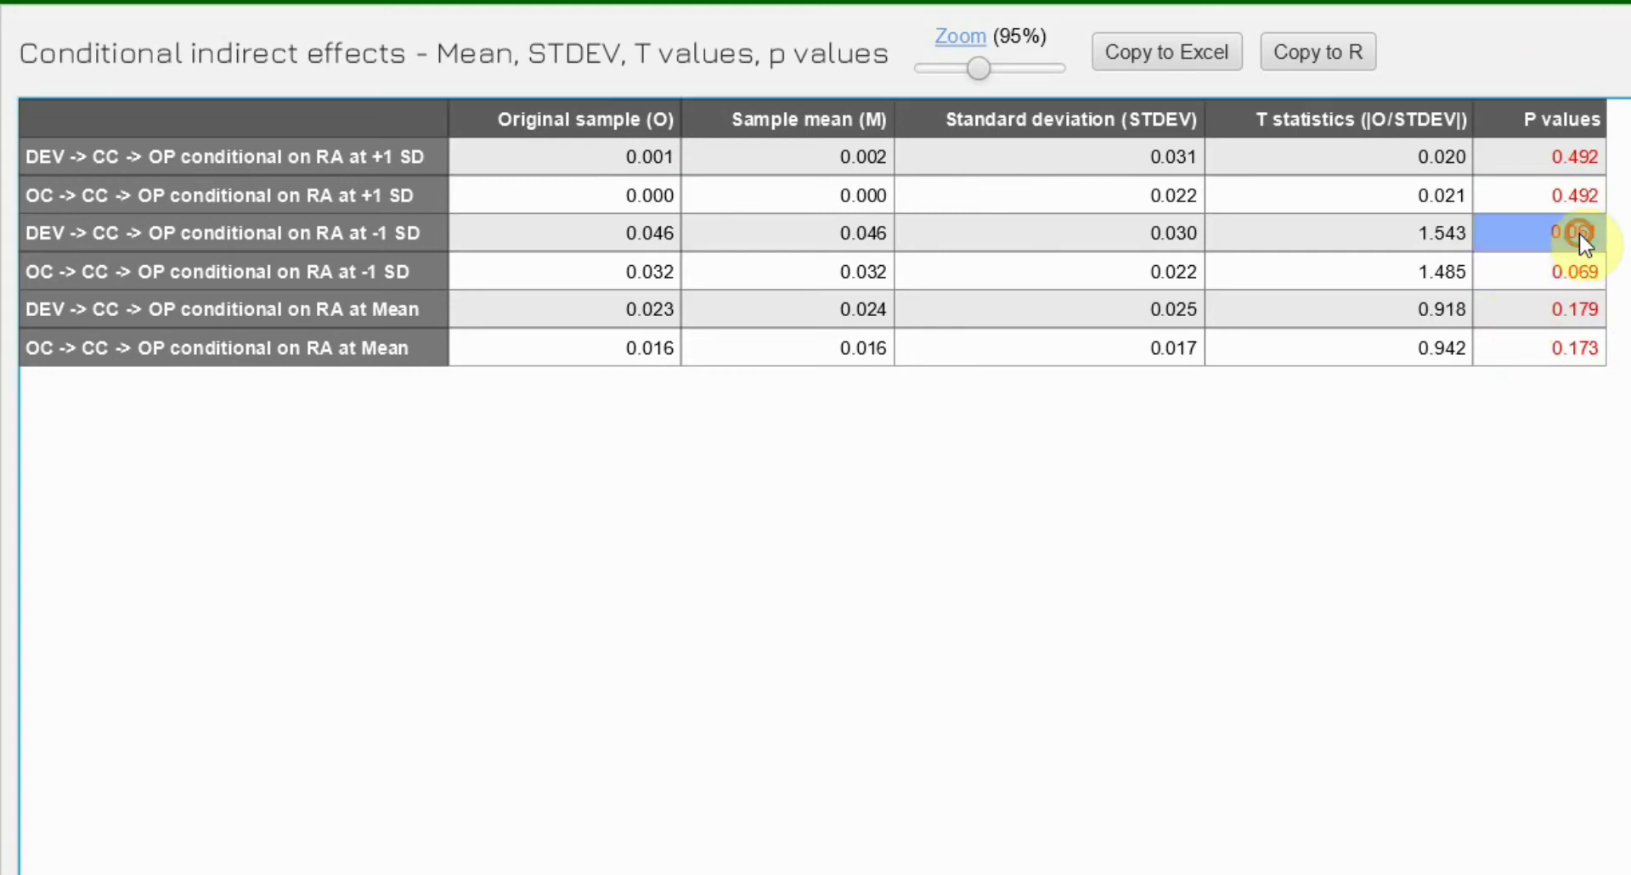
{"action": "left_click", "coordinate": [309, 236]}
{"action": "left_click_drag", "start_coordinate": [430, 226], "coordinate": [1566, 246]}
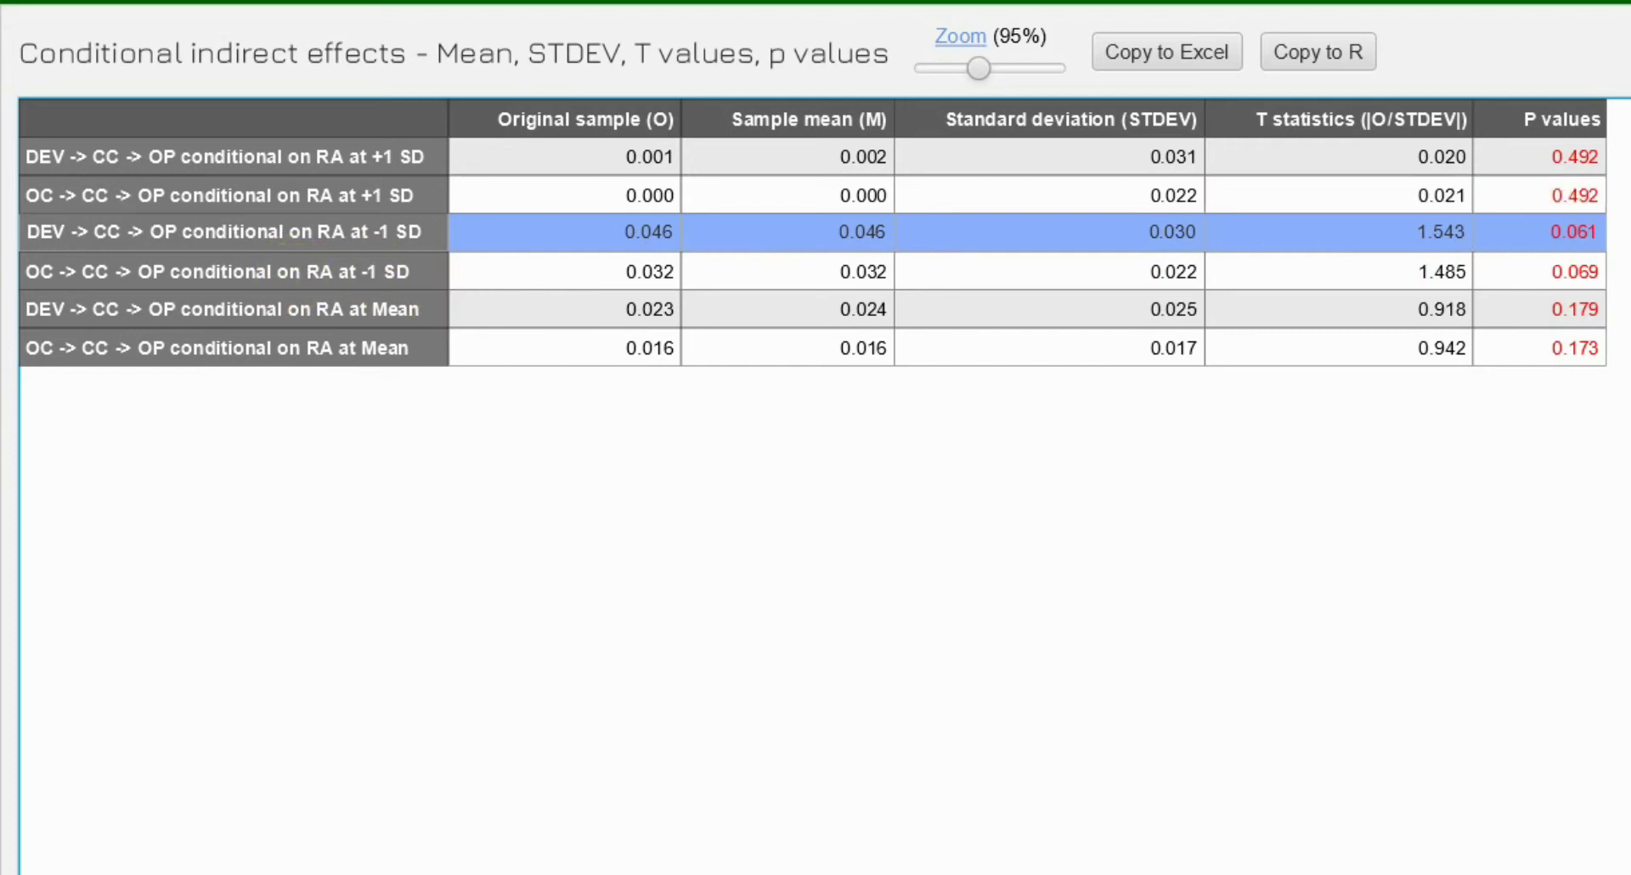
{"action": "left_click", "coordinate": [361, 257]}
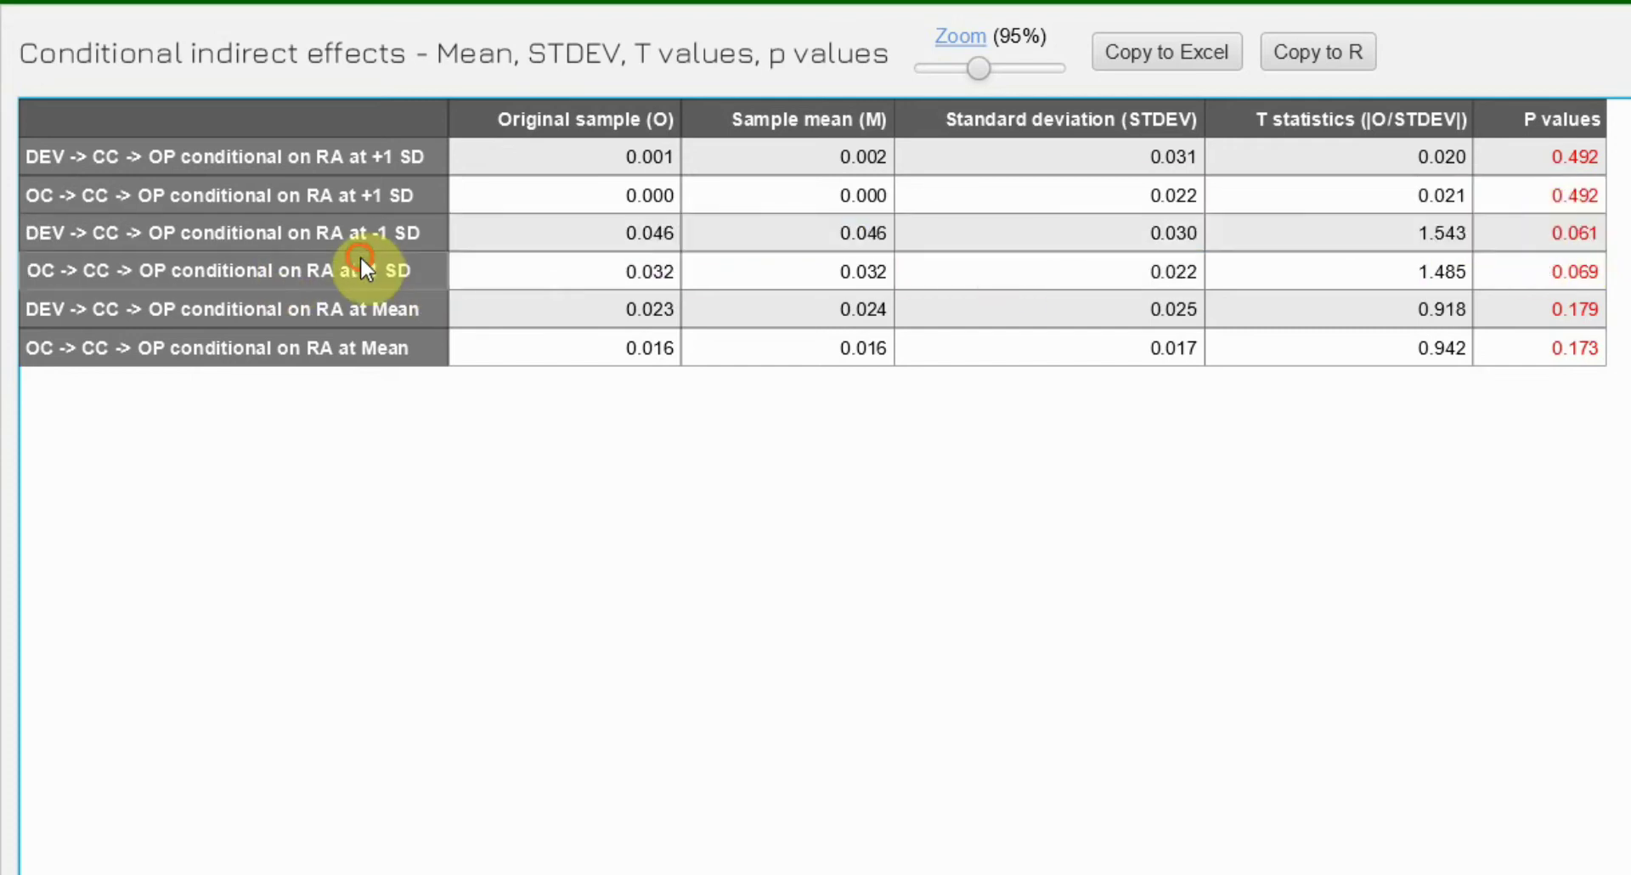
{"action": "left_click_drag", "start_coordinate": [360, 256], "coordinate": [1565, 276]}
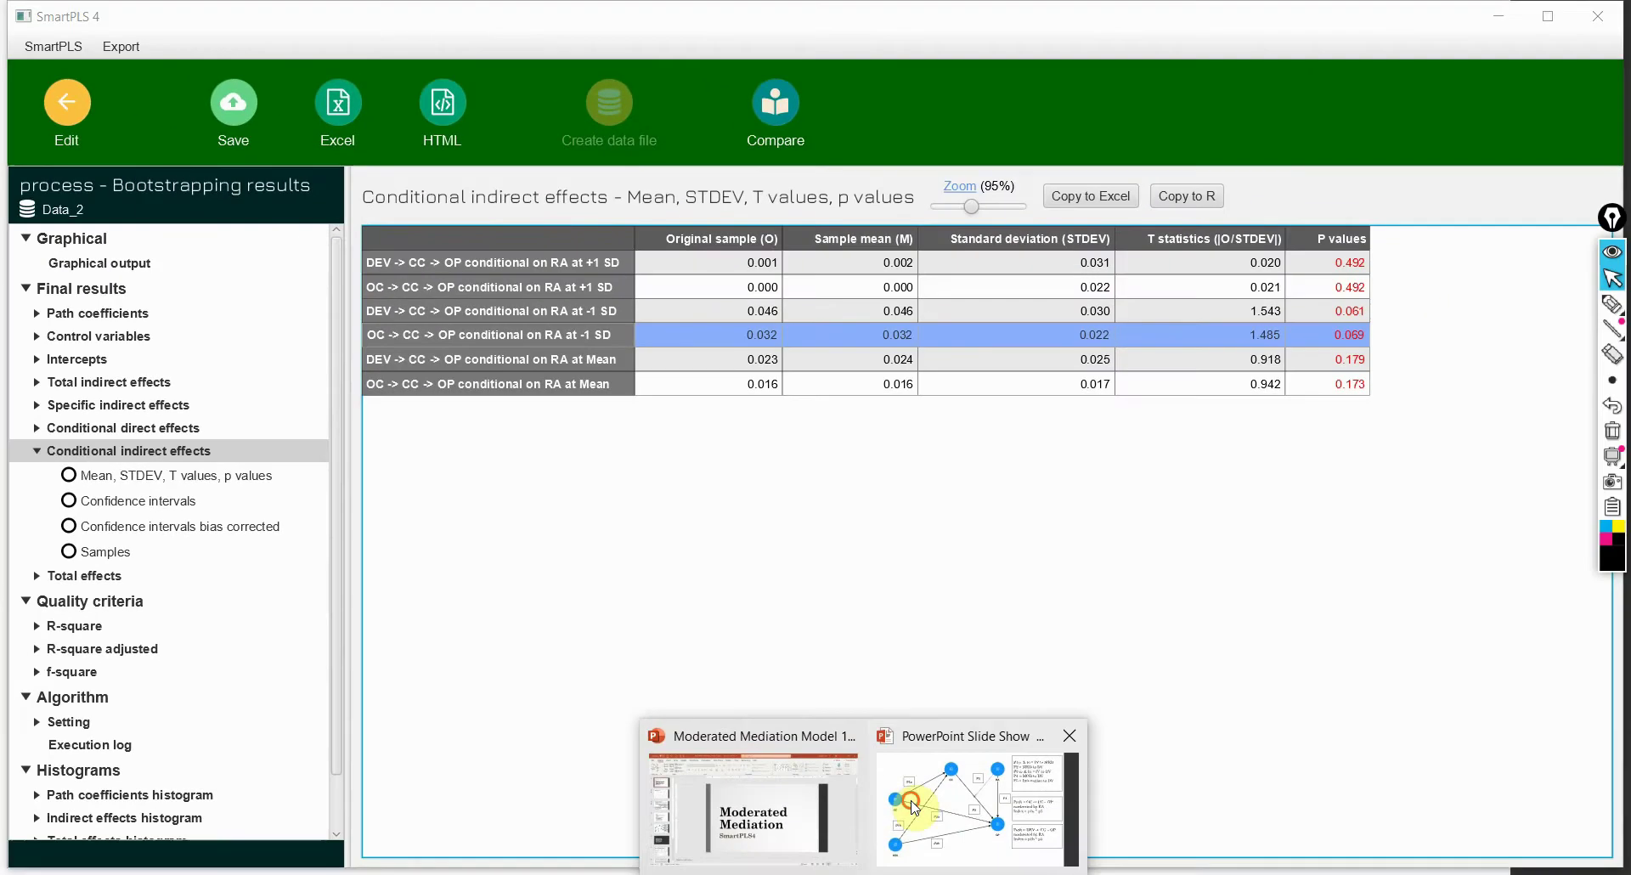
Step: Switch to the PowerPoint slide show and annotate the model by circling RA, drawing an arrow along P5 and marking the DEV to CC path
{"action": "left_click", "coordinate": [1115, 870]}
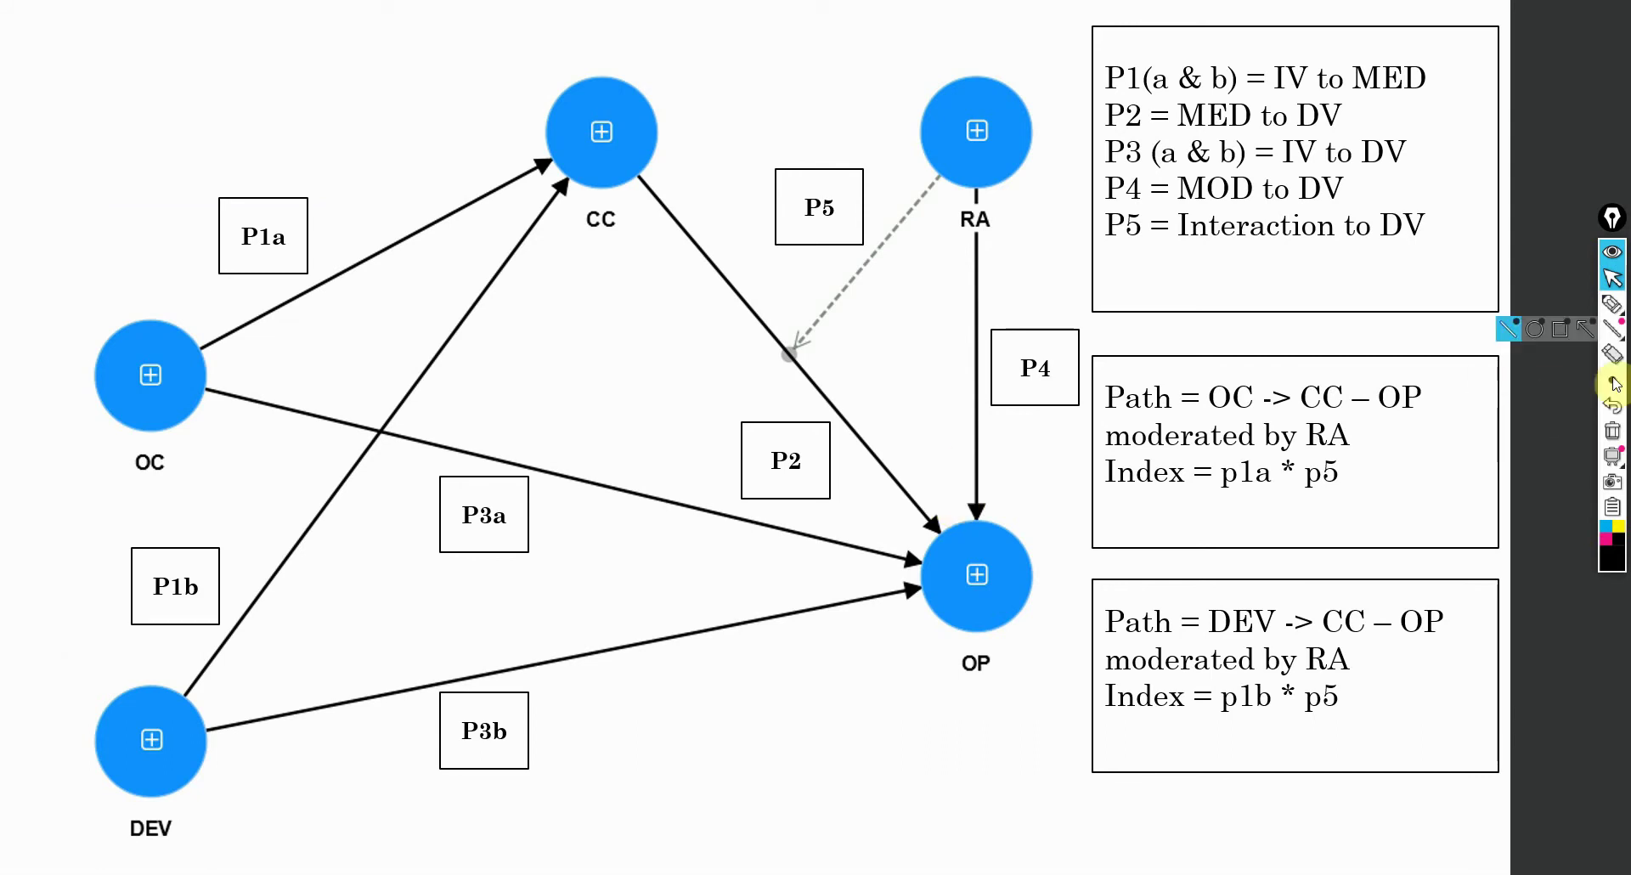
{"action": "mouse_move", "coordinate": [1612, 303]}
{"action": "left_click", "coordinate": [1542, 310]}
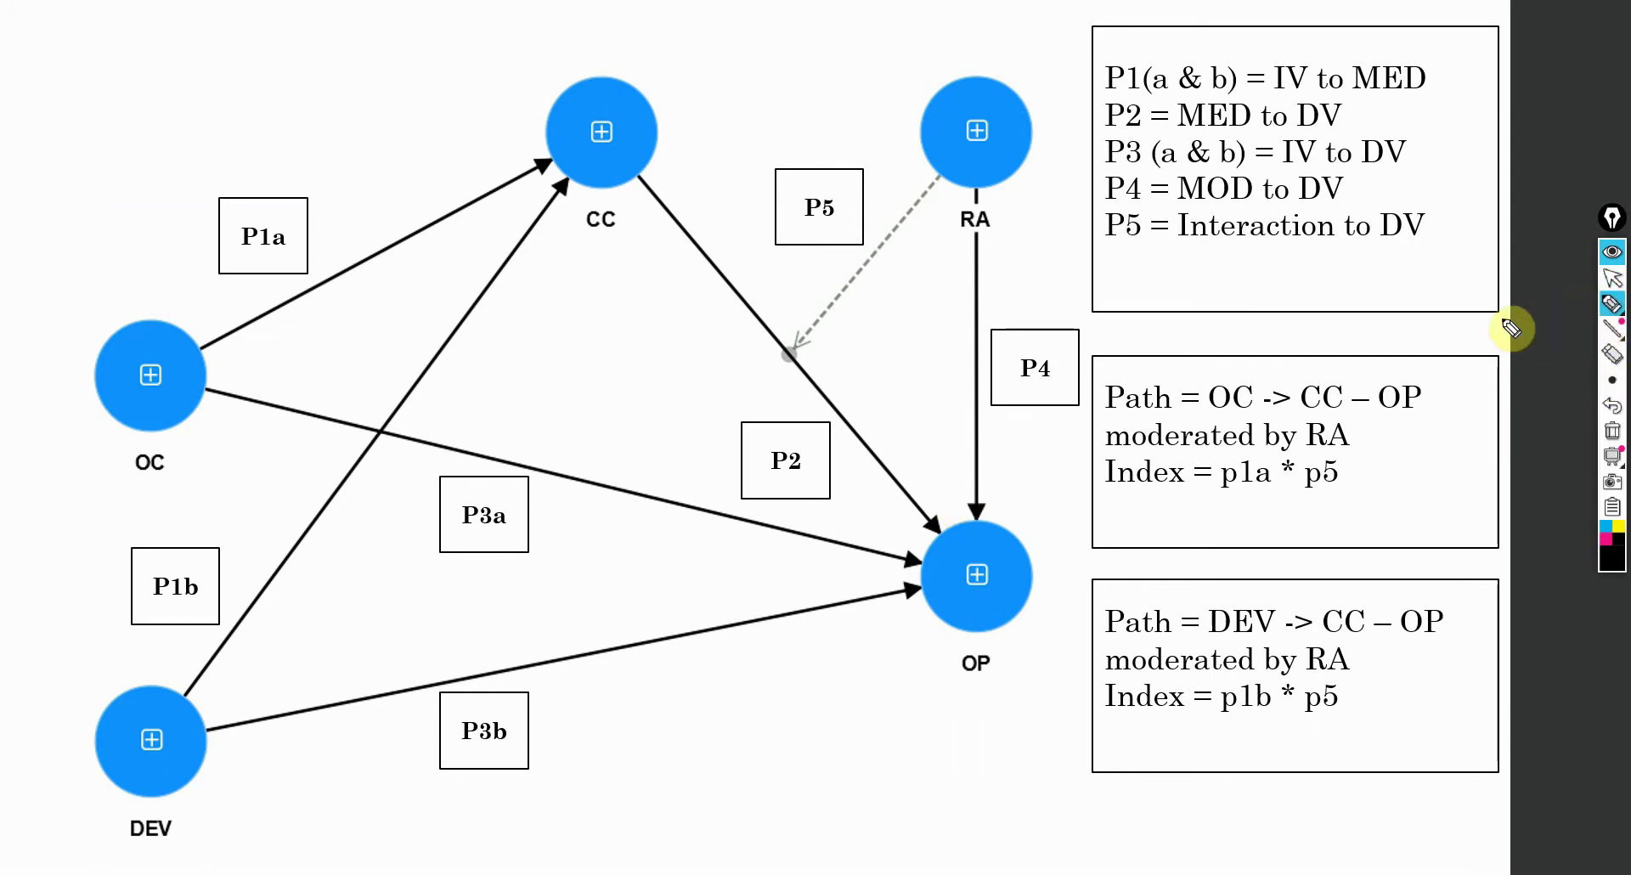
{"action": "mouse_move", "coordinate": [1000, 196]}
{"action": "left_mouse_down"}
{"action": "mouse_move", "coordinate": [917, 43]}
{"action": "mouse_move", "coordinate": [1031, 128]}
{"action": "left_mouse_up"}
{"action": "mouse_move", "coordinate": [910, 194]}
{"action": "left_mouse_down"}
{"action": "mouse_move", "coordinate": [781, 276]}
{"action": "mouse_move", "coordinate": [817, 285]}
{"action": "left_mouse_up"}
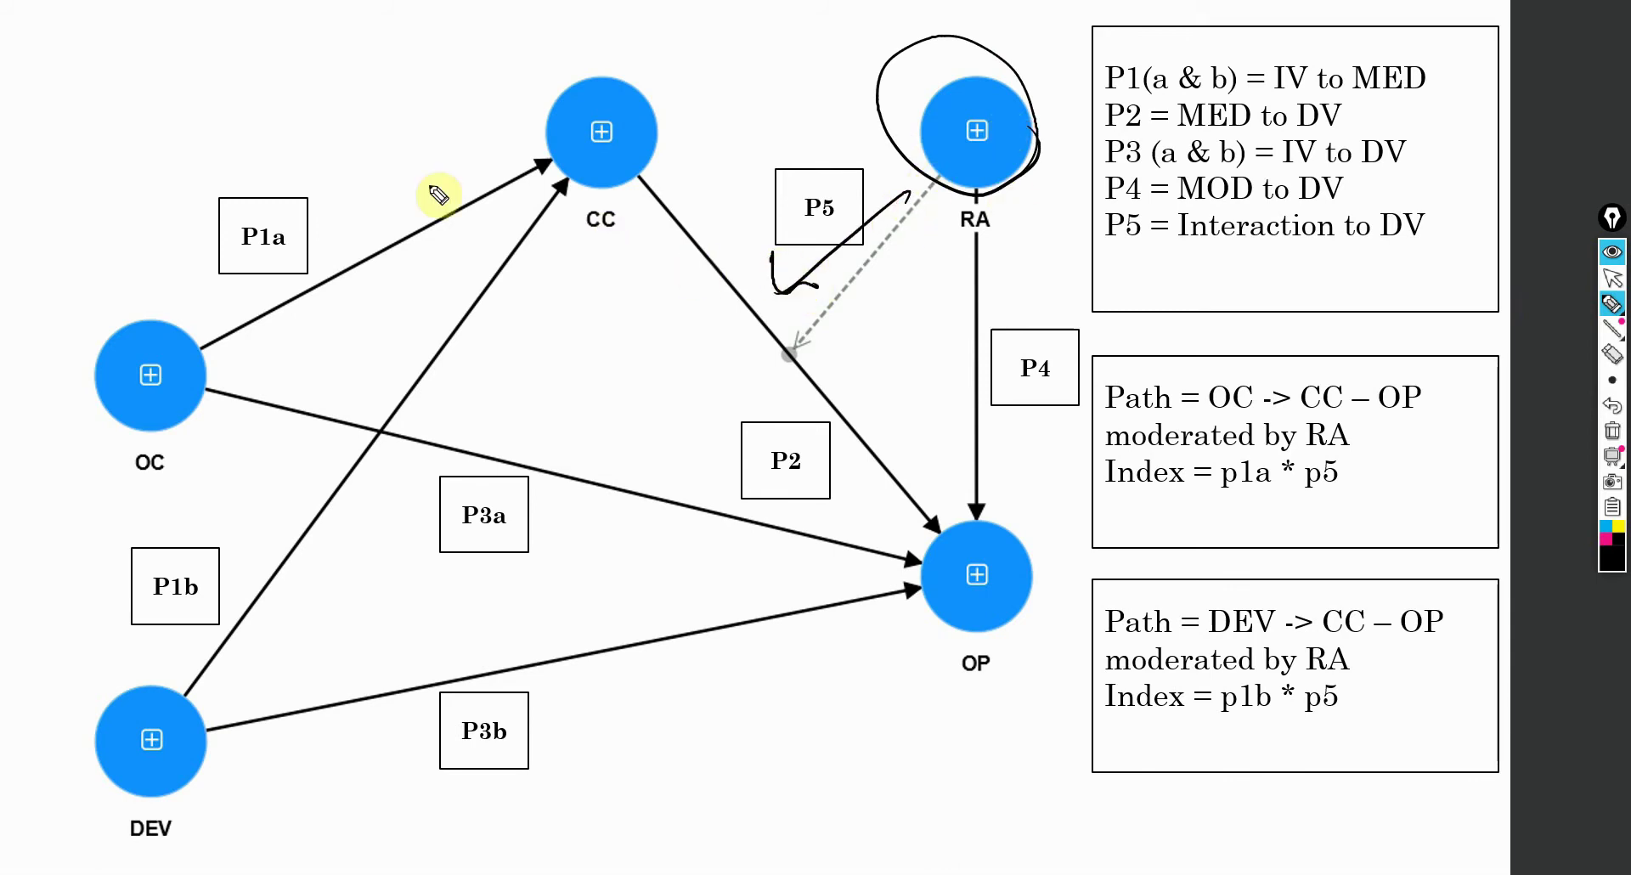
{"action": "left_click_drag", "start_coordinate": [385, 102], "coordinate": [480, 291]}
{"action": "mouse_move", "coordinate": [475, 232]}
{"action": "left_mouse_down"}
{"action": "mouse_move", "coordinate": [466, 306]}
{"action": "mouse_move", "coordinate": [566, 324]}
{"action": "mouse_move", "coordinate": [463, 329]}
{"action": "left_mouse_up"}
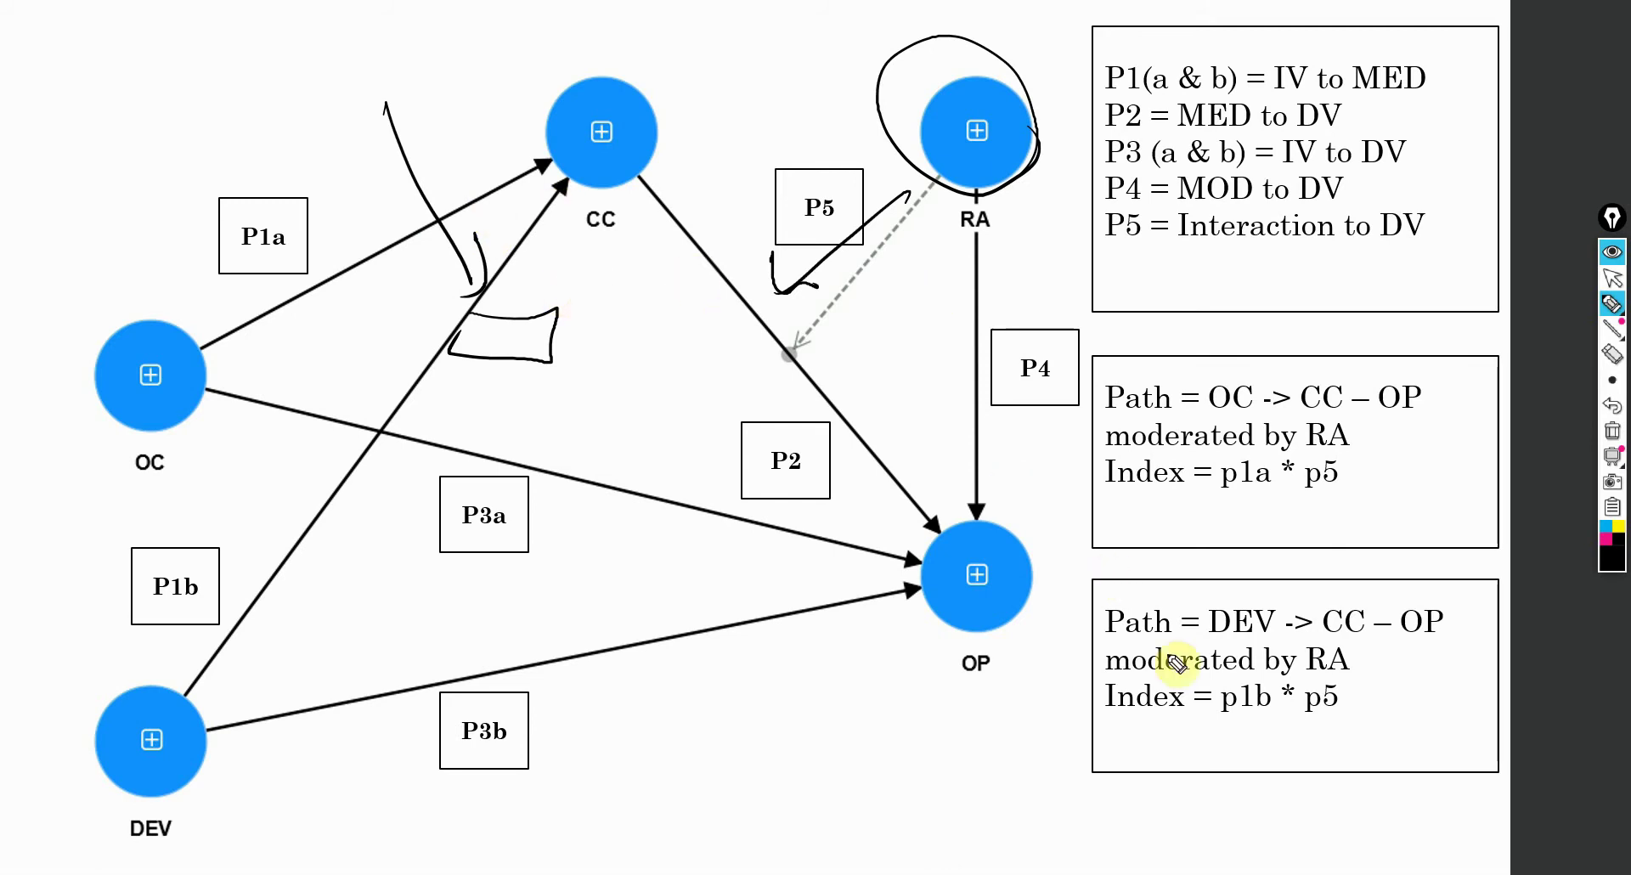
Step: Circle Index in both formula boxes, underline p1a * p5 and handwrite notes beside the DEV formula with the pen
{"action": "mouse_move", "coordinate": [1189, 716]}
{"action": "left_mouse_down"}
{"action": "mouse_move", "coordinate": [1129, 666]}
{"action": "mouse_move", "coordinate": [1150, 743]}
{"action": "mouse_move", "coordinate": [1198, 699]}
{"action": "left_mouse_up"}
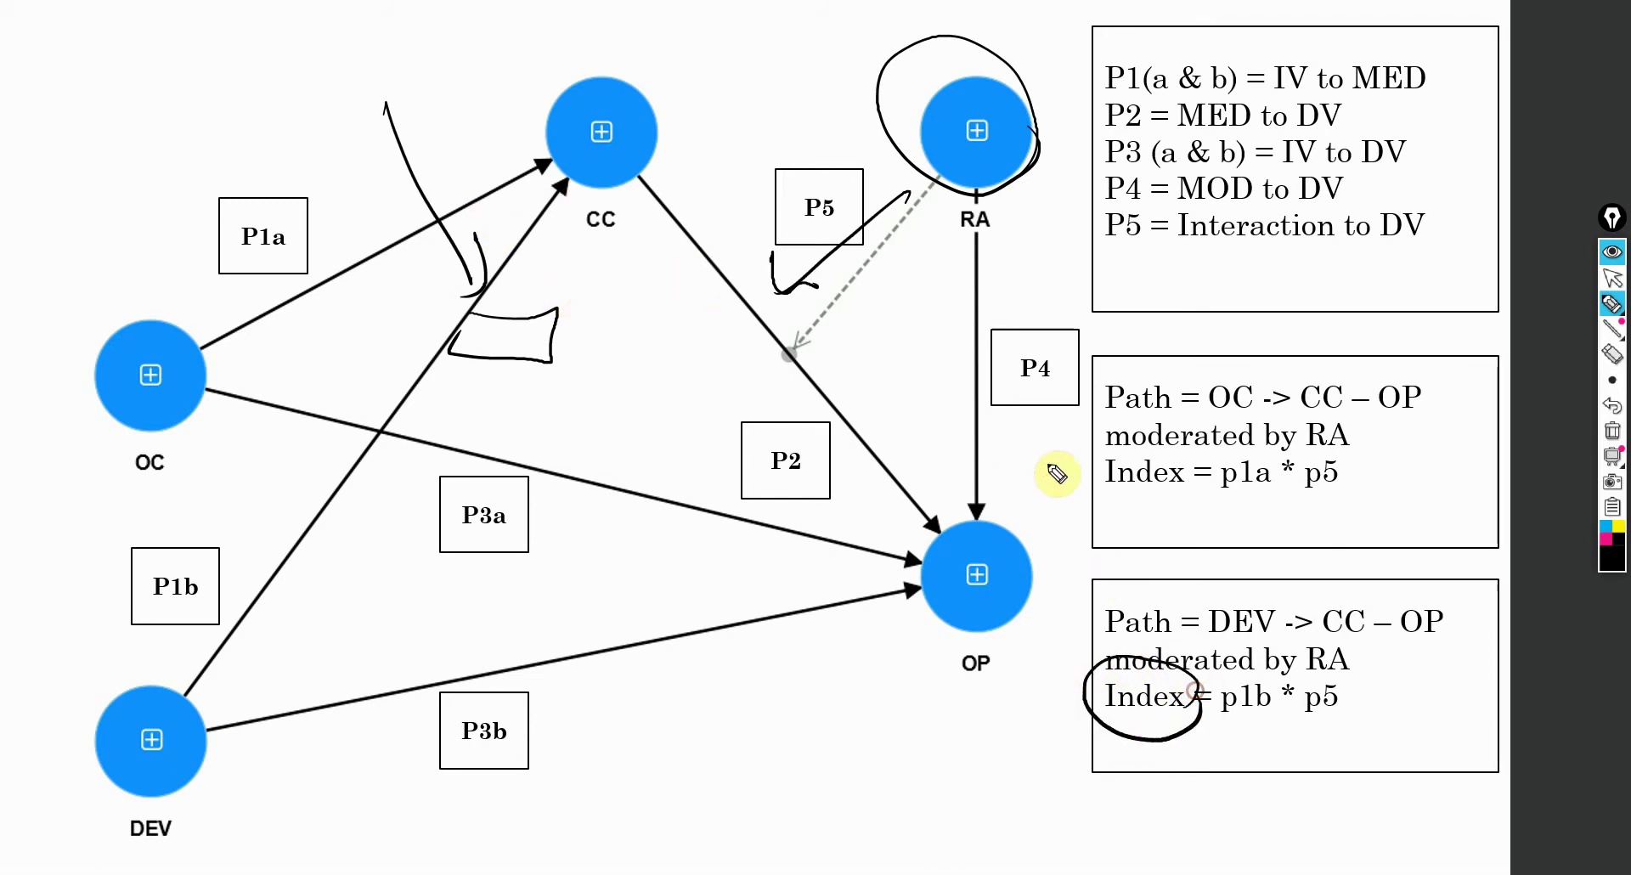
{"action": "mouse_move", "coordinate": [1159, 474]}
{"action": "left_mouse_down"}
{"action": "mouse_move", "coordinate": [1189, 435]}
{"action": "mouse_move", "coordinate": [1156, 512]}
{"action": "mouse_move", "coordinate": [1189, 463]}
{"action": "mouse_move", "coordinate": [1339, 513]}
{"action": "left_mouse_up"}
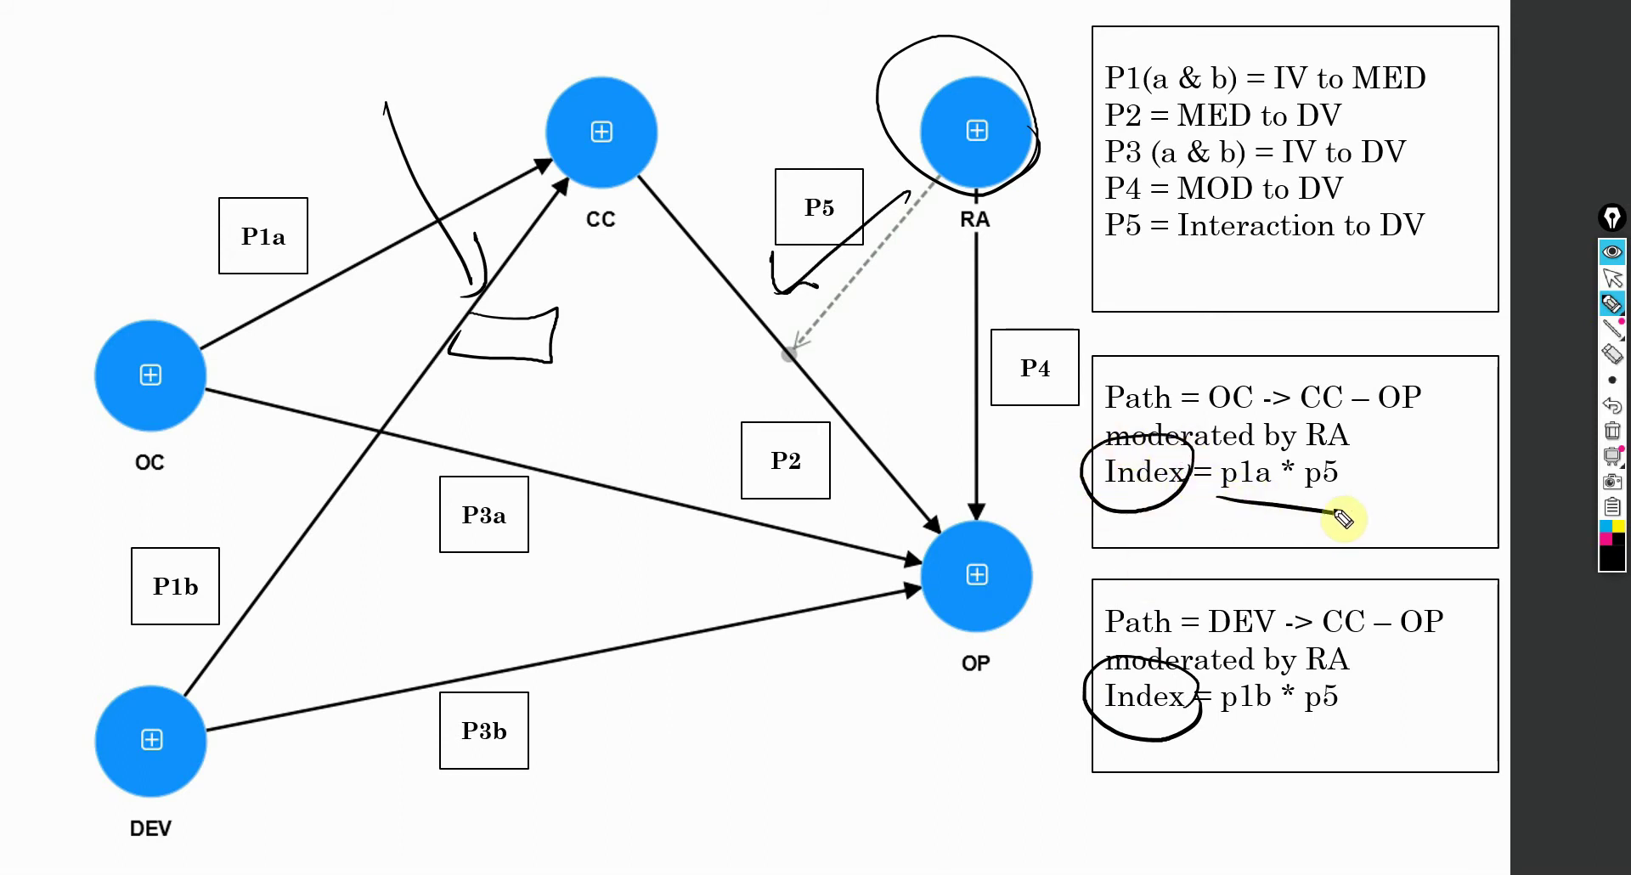
{"action": "mouse_move", "coordinate": [1393, 688]}
{"action": "left_mouse_down"}
{"action": "mouse_move", "coordinate": [1408, 704]}
{"action": "mouse_move", "coordinate": [1377, 719]}
{"action": "mouse_move", "coordinate": [1397, 743]}
{"action": "mouse_move", "coordinate": [1342, 733]}
{"action": "mouse_move", "coordinate": [1329, 760]}
{"action": "mouse_move", "coordinate": [1348, 755]}
{"action": "left_mouse_up"}
{"action": "left_click_drag", "start_coordinate": [1369, 811], "coordinate": [1378, 841]}
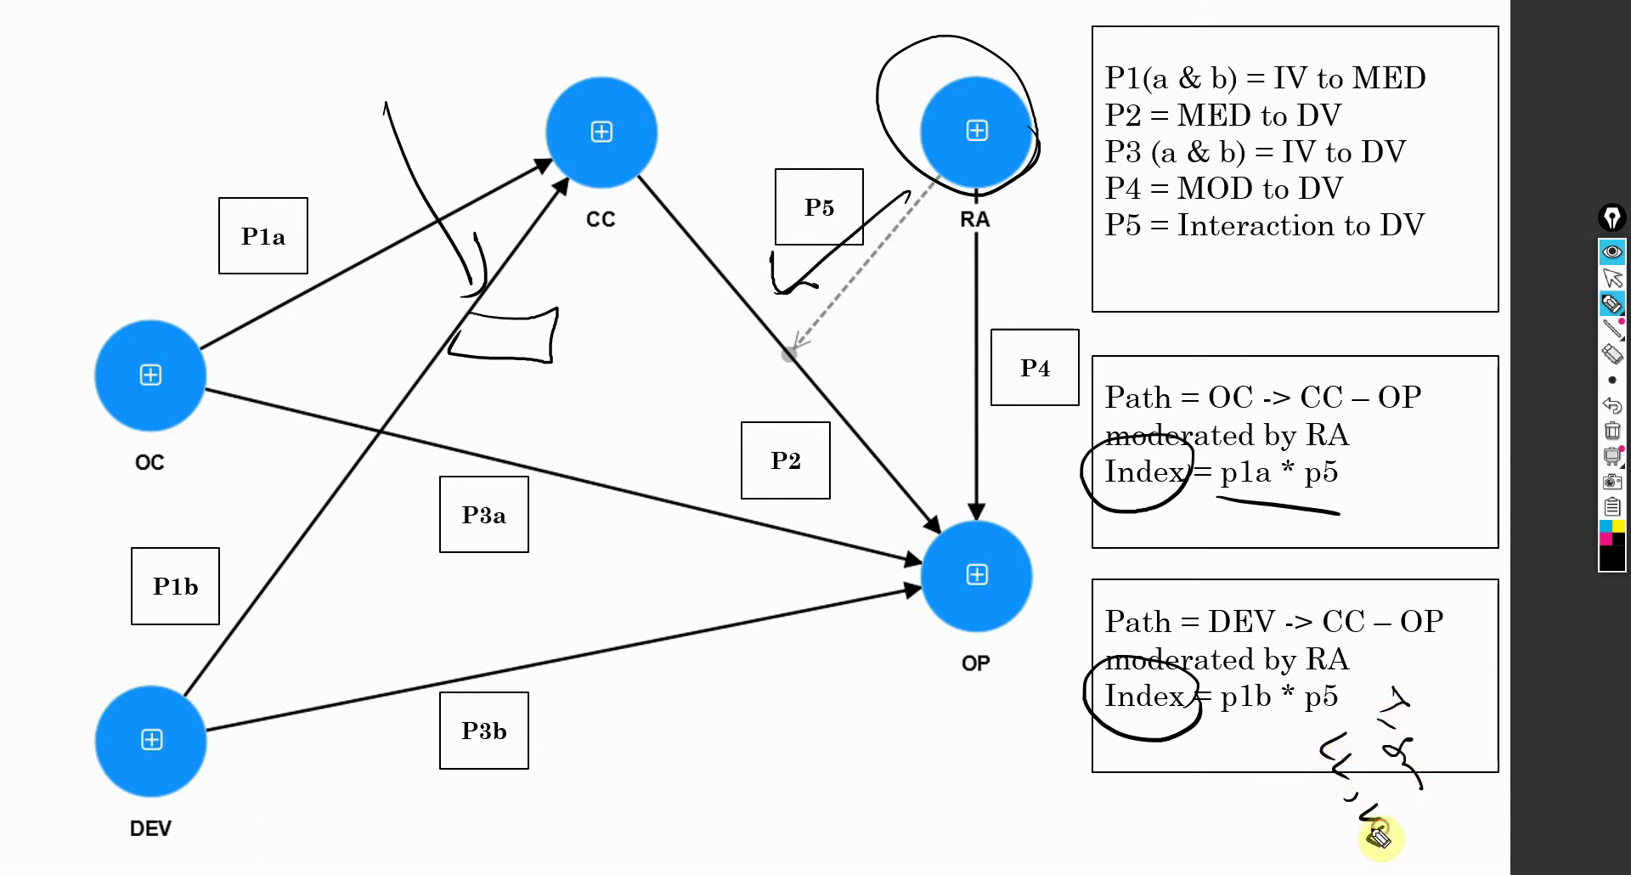
{"action": "left_click_drag", "start_coordinate": [1298, 763], "coordinate": [1331, 826]}
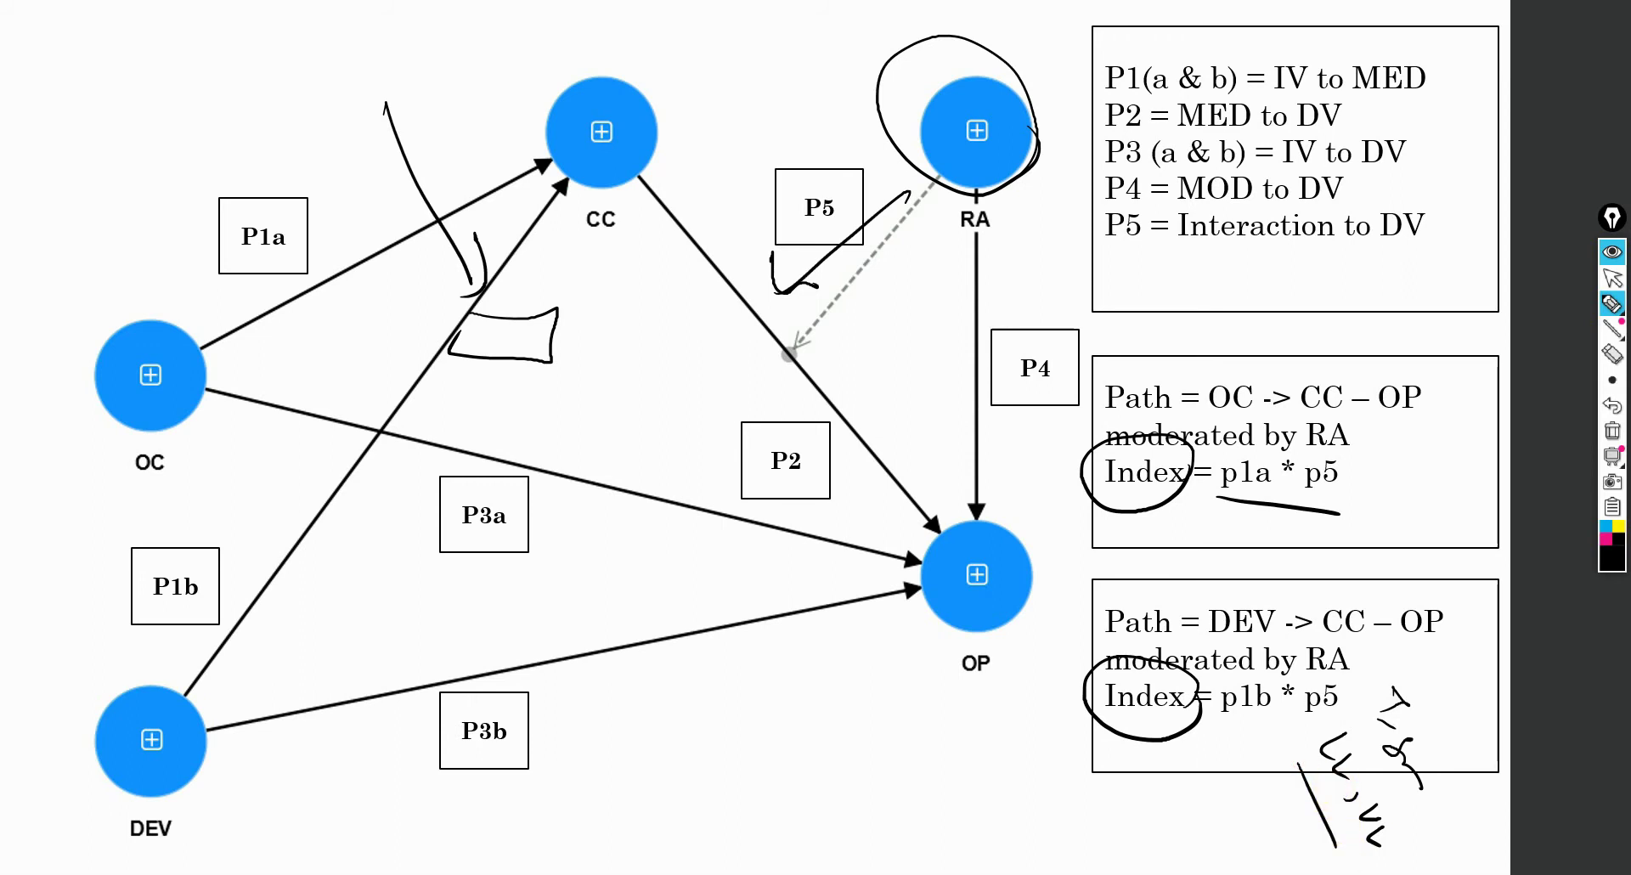
{"action": "left_click", "coordinate": [1612, 277]}
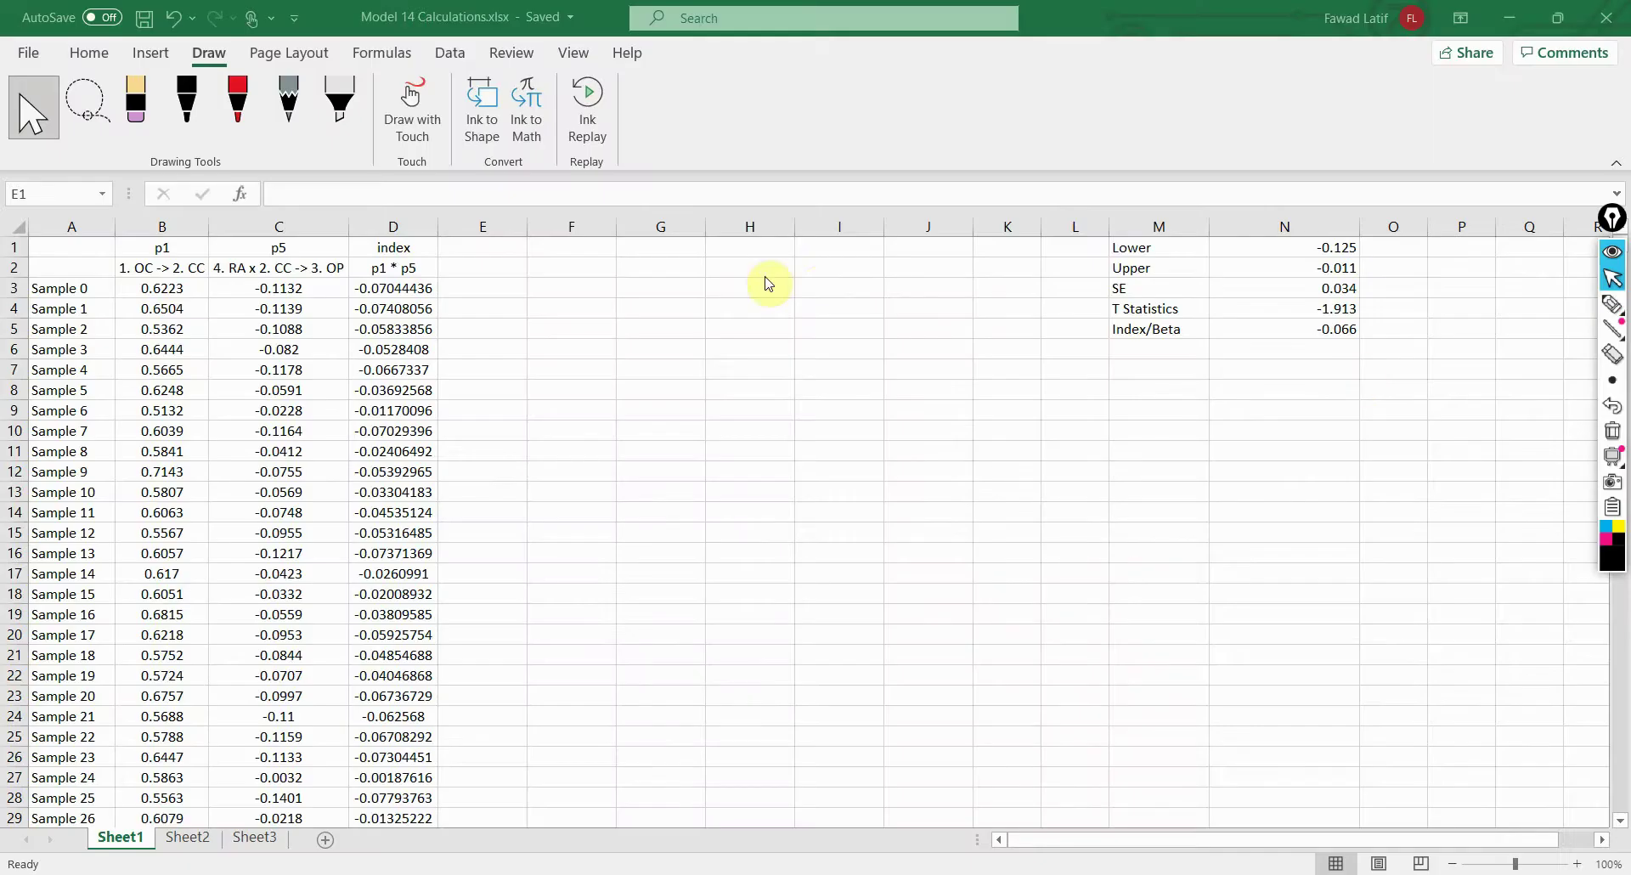
Step: Switch to the Model 14 Calculations workbook in Excel and select columns E to H on Sheet1
{"action": "key", "text": "alt+Tab"}
{"action": "key", "text": "ctrl+space"}
{"action": "key", "text": "shift+Right"}
{"action": "key", "text": "shift+Right"}
{"action": "key", "text": "shift+Right"}
Step: Switch to SmartPLS and copy the path coefficients samples table in Excel format
{"action": "key", "text": "alt+Tab"}
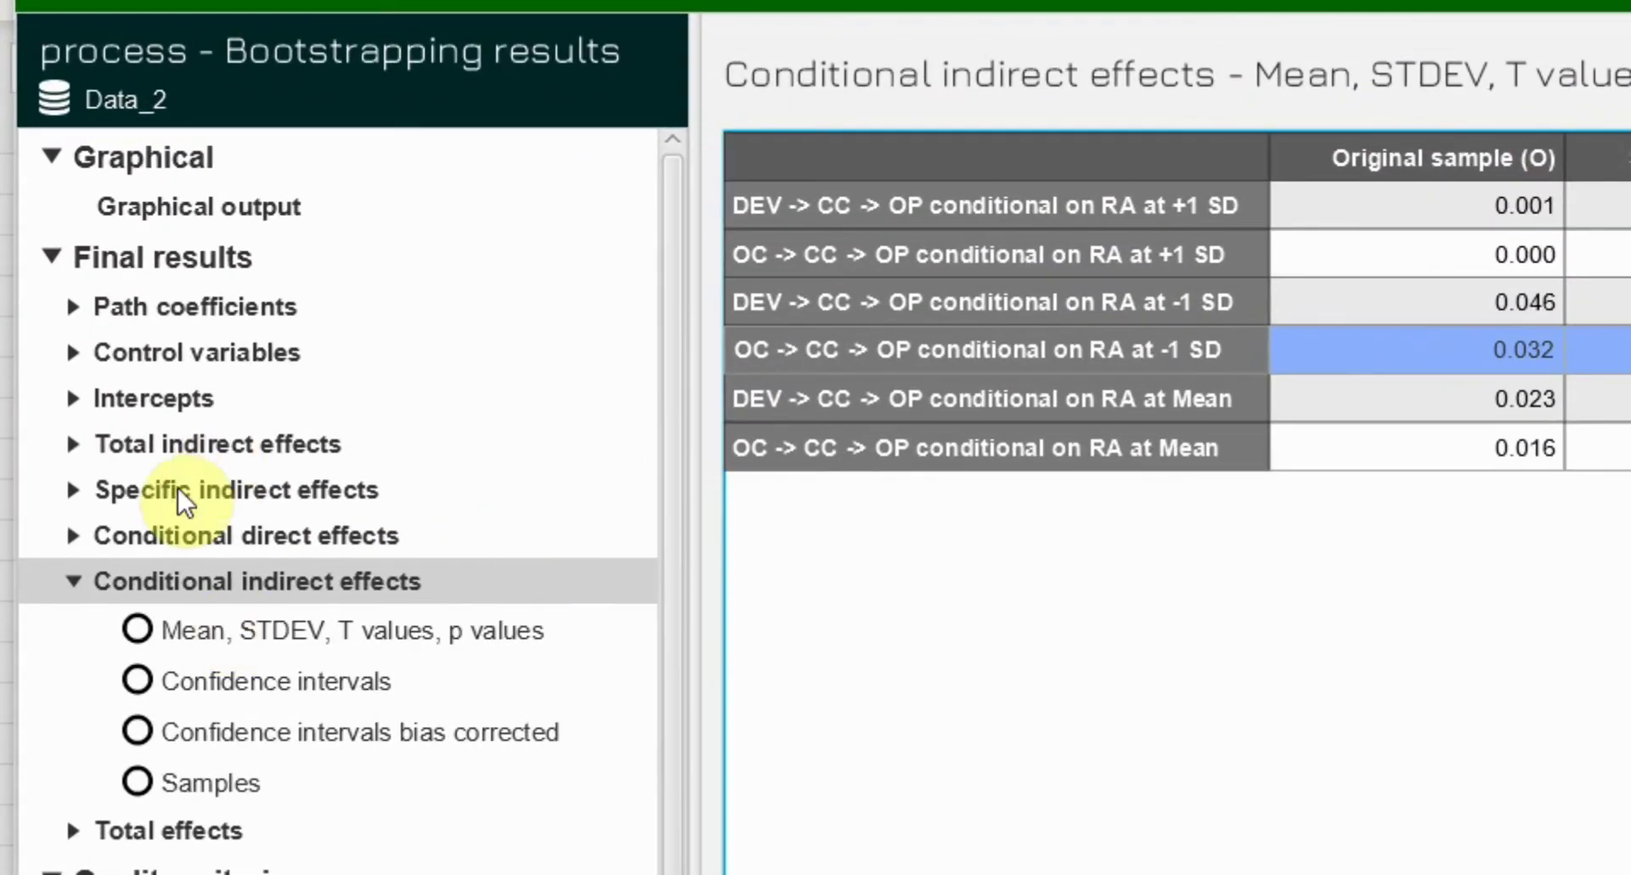
{"action": "left_click", "coordinate": [186, 306]}
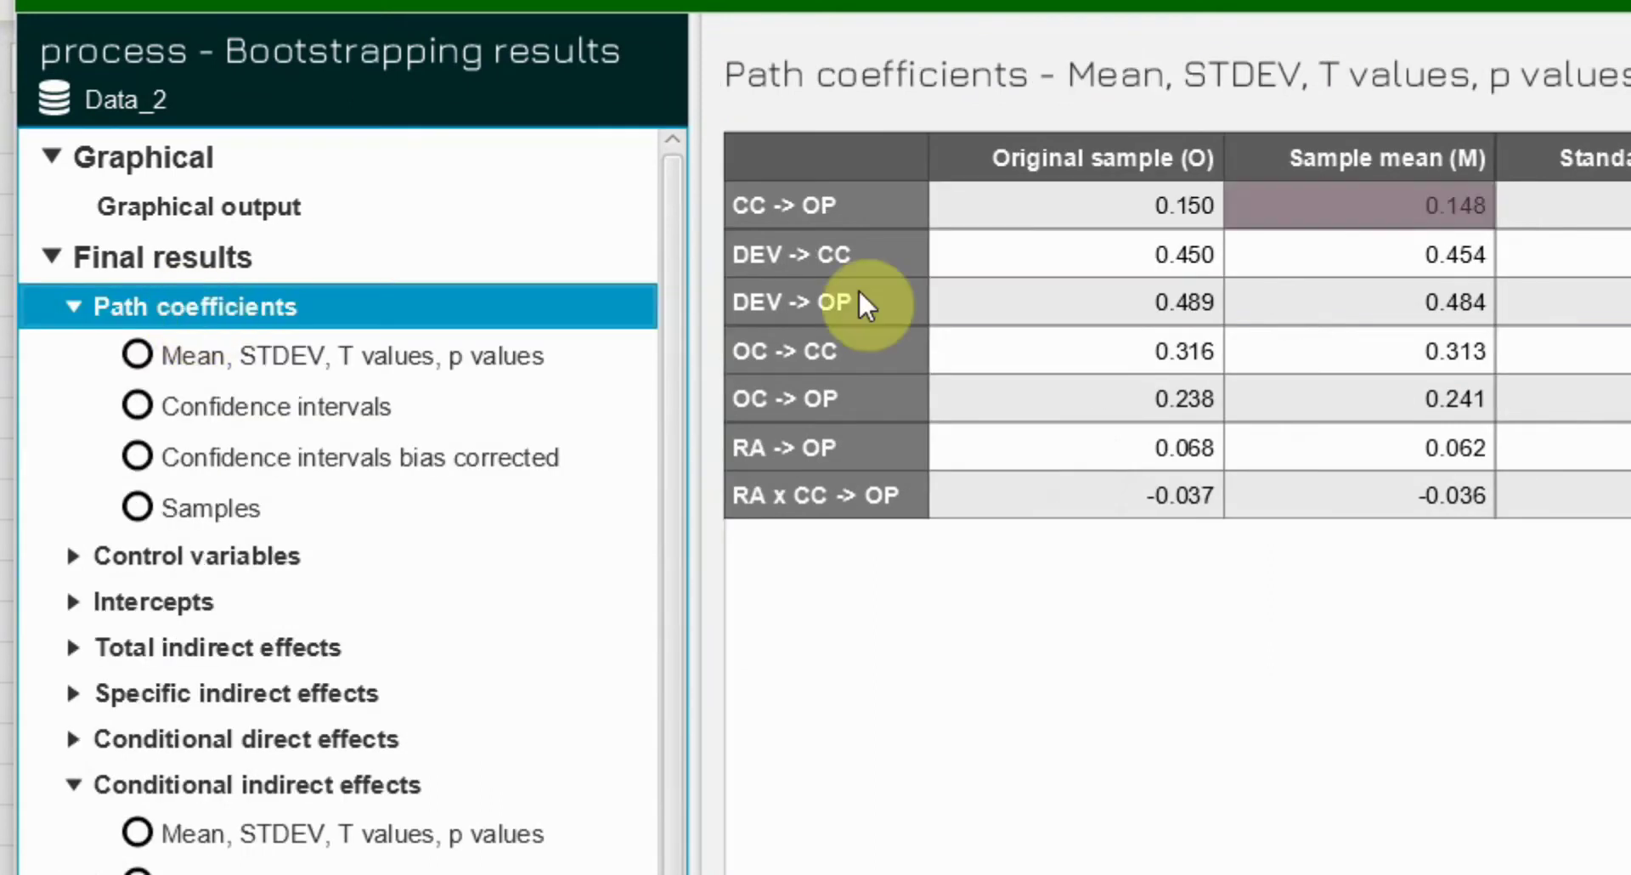
{"action": "left_click", "coordinate": [216, 506]}
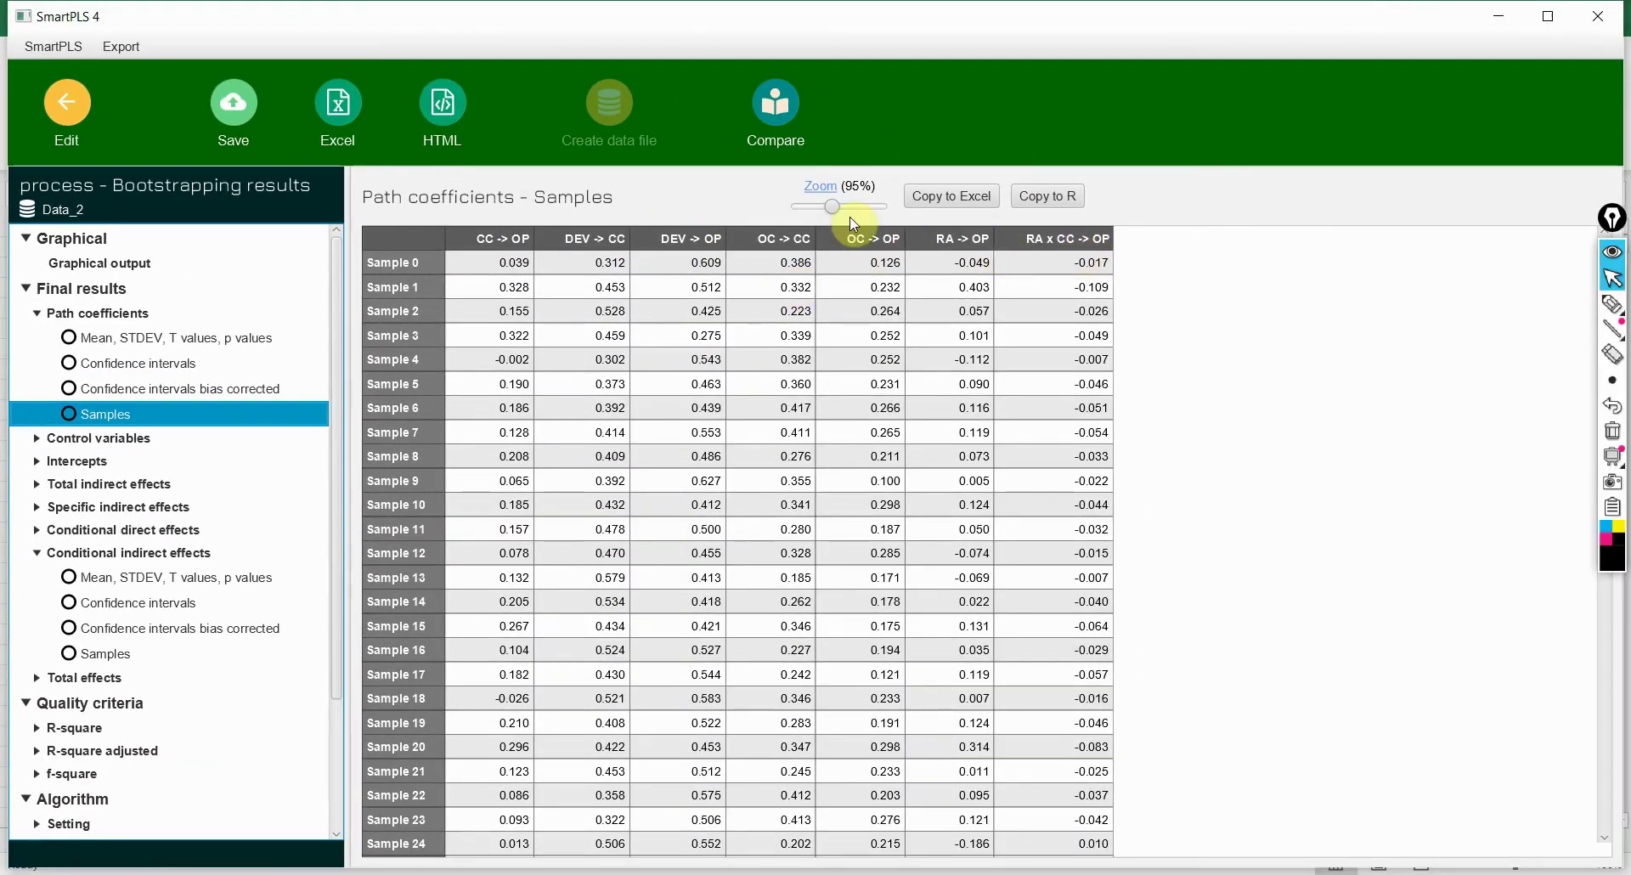
{"action": "left_click", "coordinate": [998, 197]}
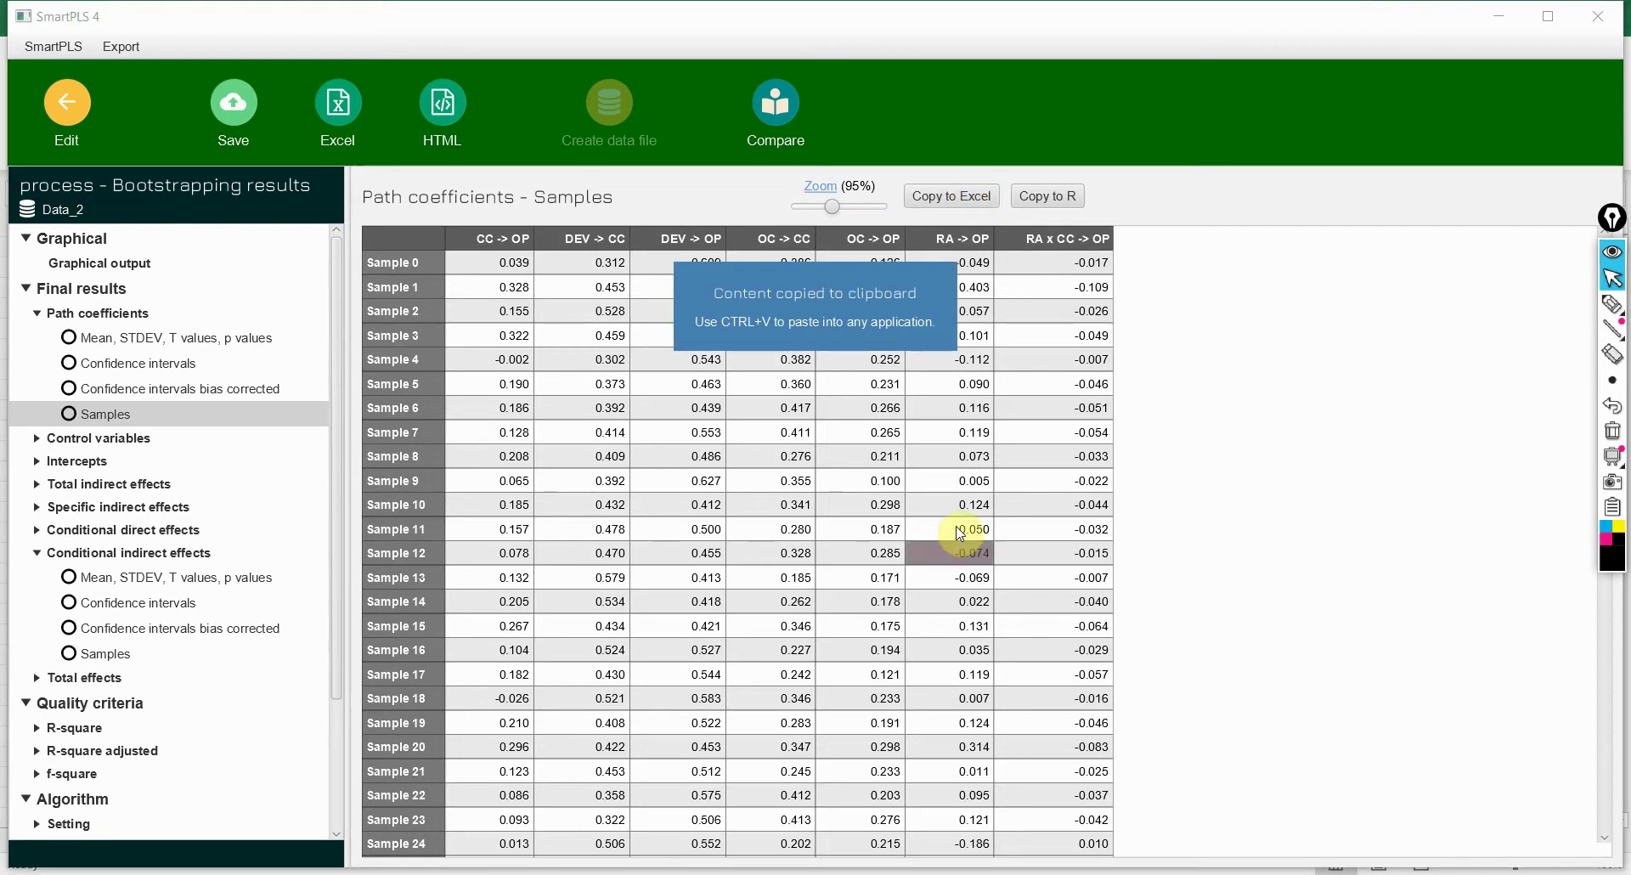
Step: Switch to Excel and paste the copied bootstrap samples over the old data on Sheet1, starting at cell A2
{"action": "key", "text": "alt+Tab"}
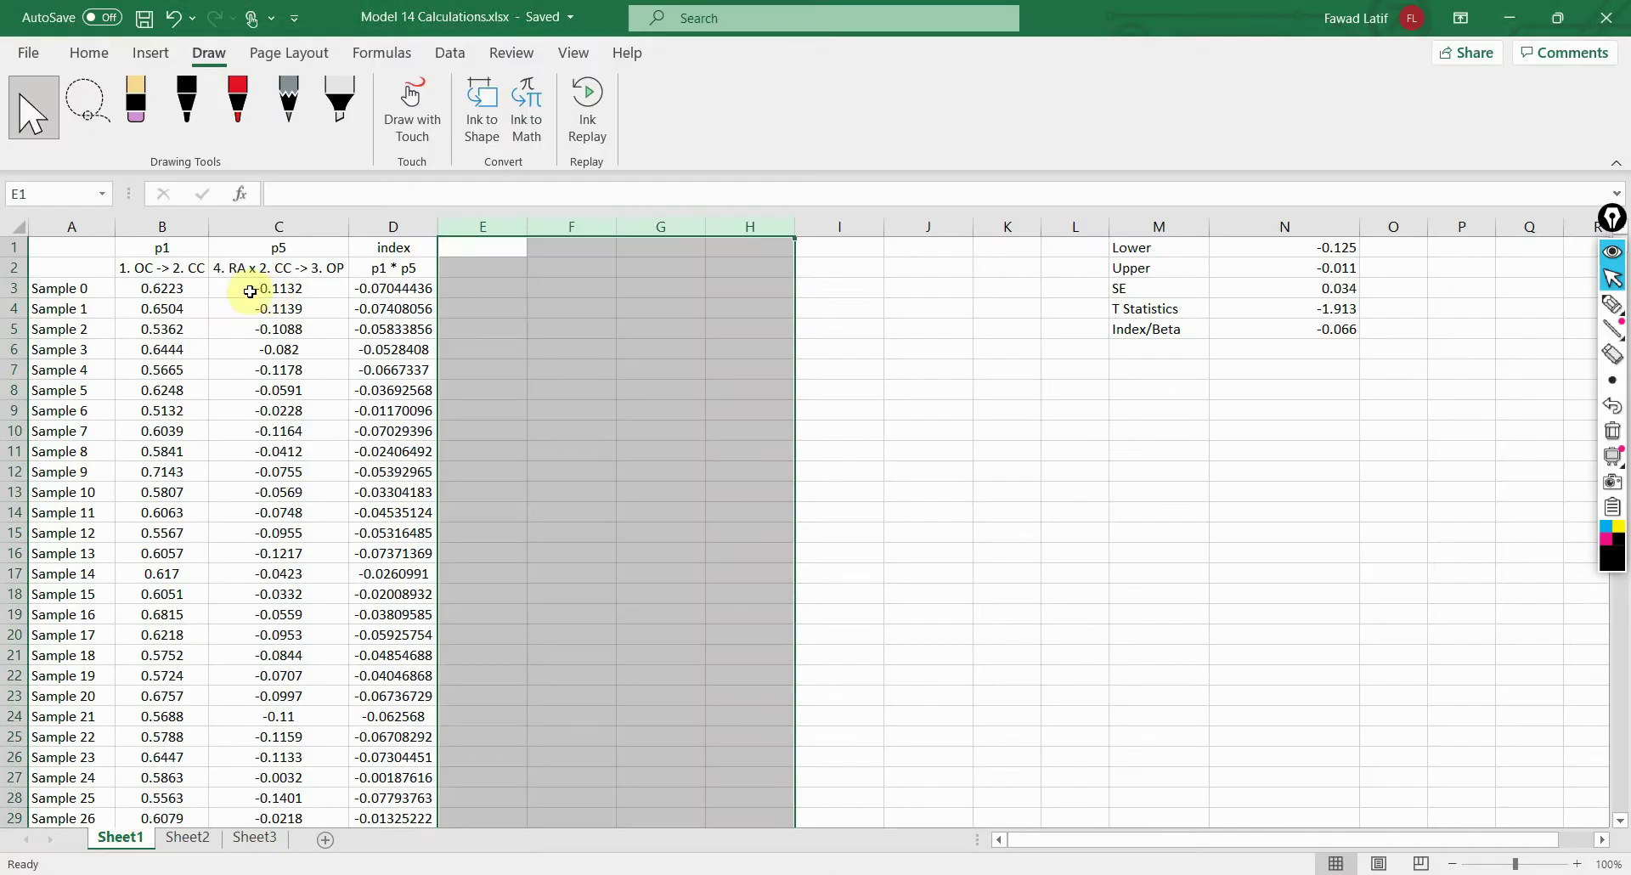
{"action": "left_click", "coordinate": [149, 270]}
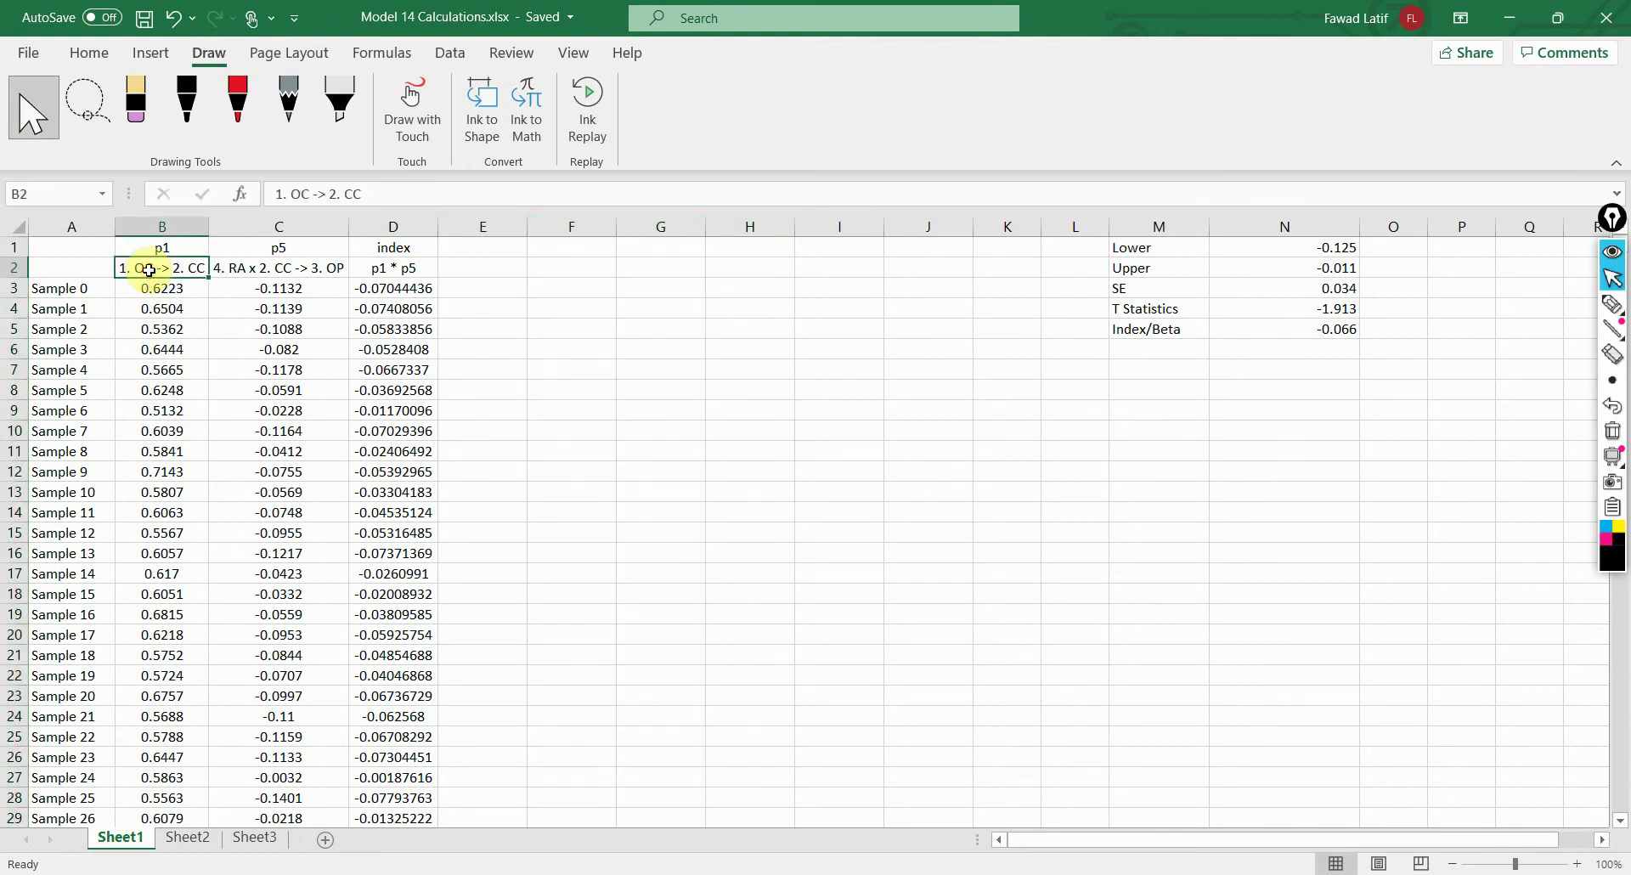
{"action": "left_click", "coordinate": [65, 265]}
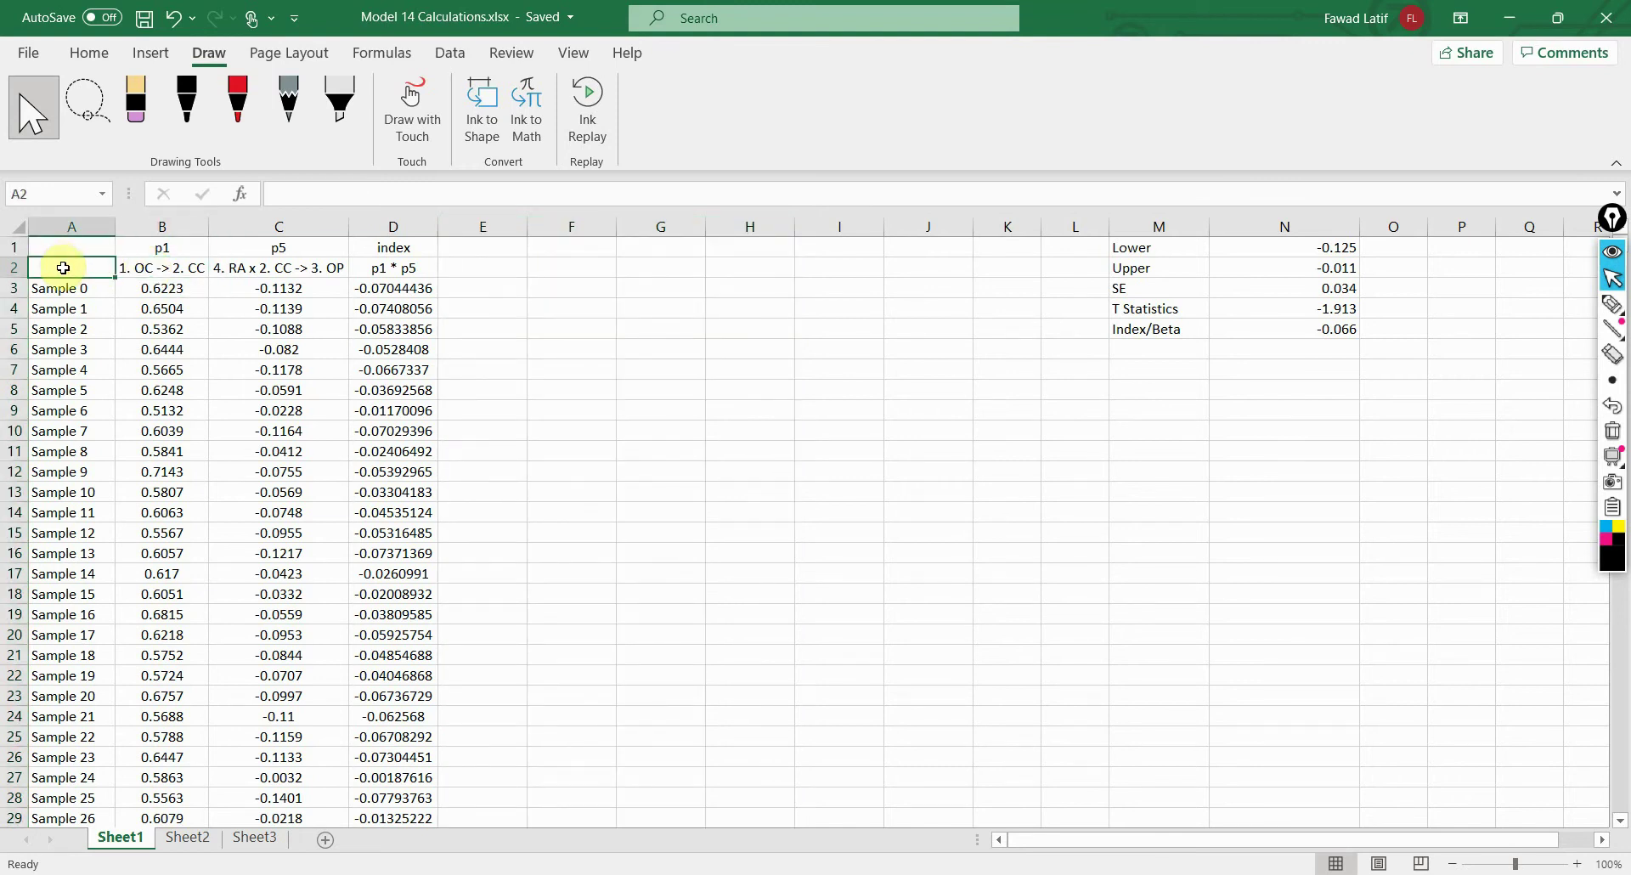
{"action": "key", "text": "ctrl+v"}
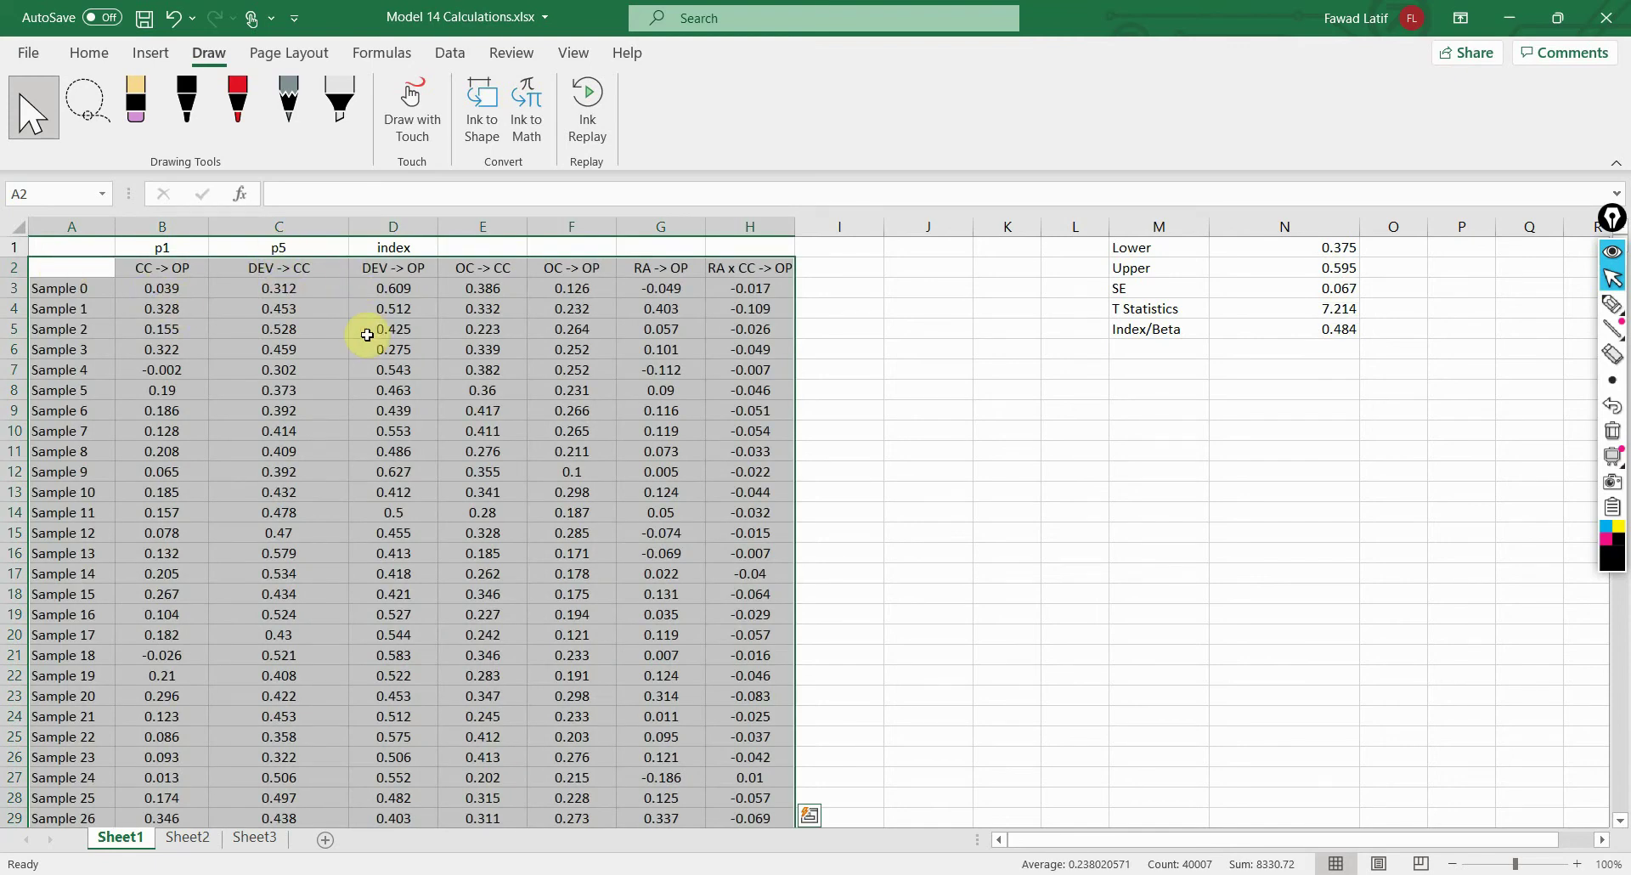
{"action": "left_click", "coordinate": [188, 267]}
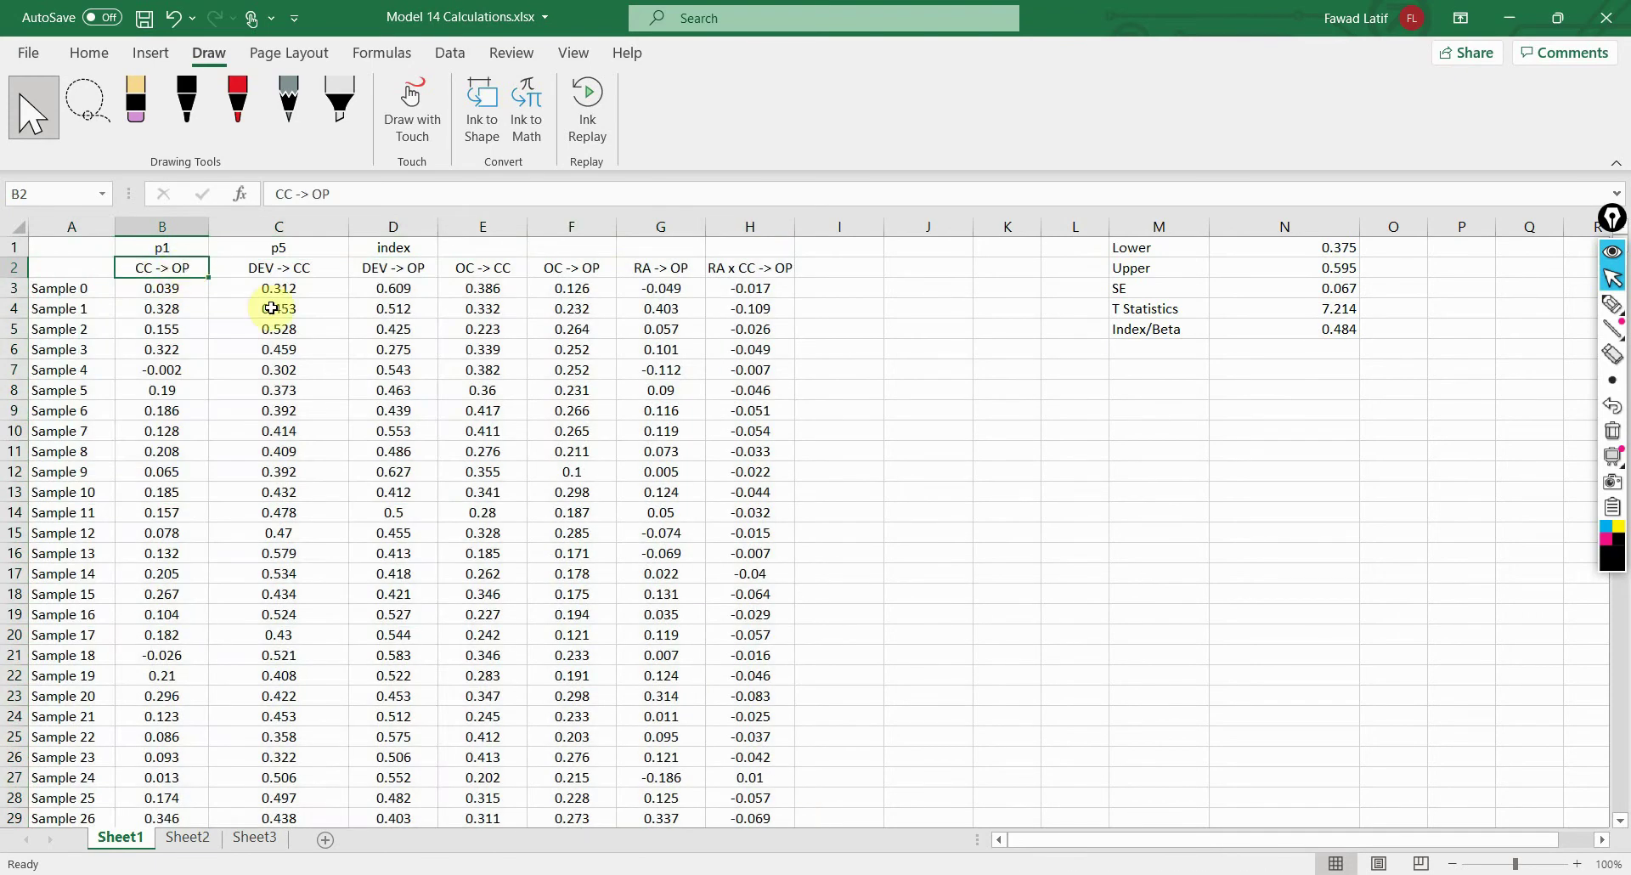
Step: Copy the labelled path model diagram from slide 5 in PowerPoint and paste it into Sheet1 of the Excel workbook
{"action": "key", "text": "alt+Tab"}
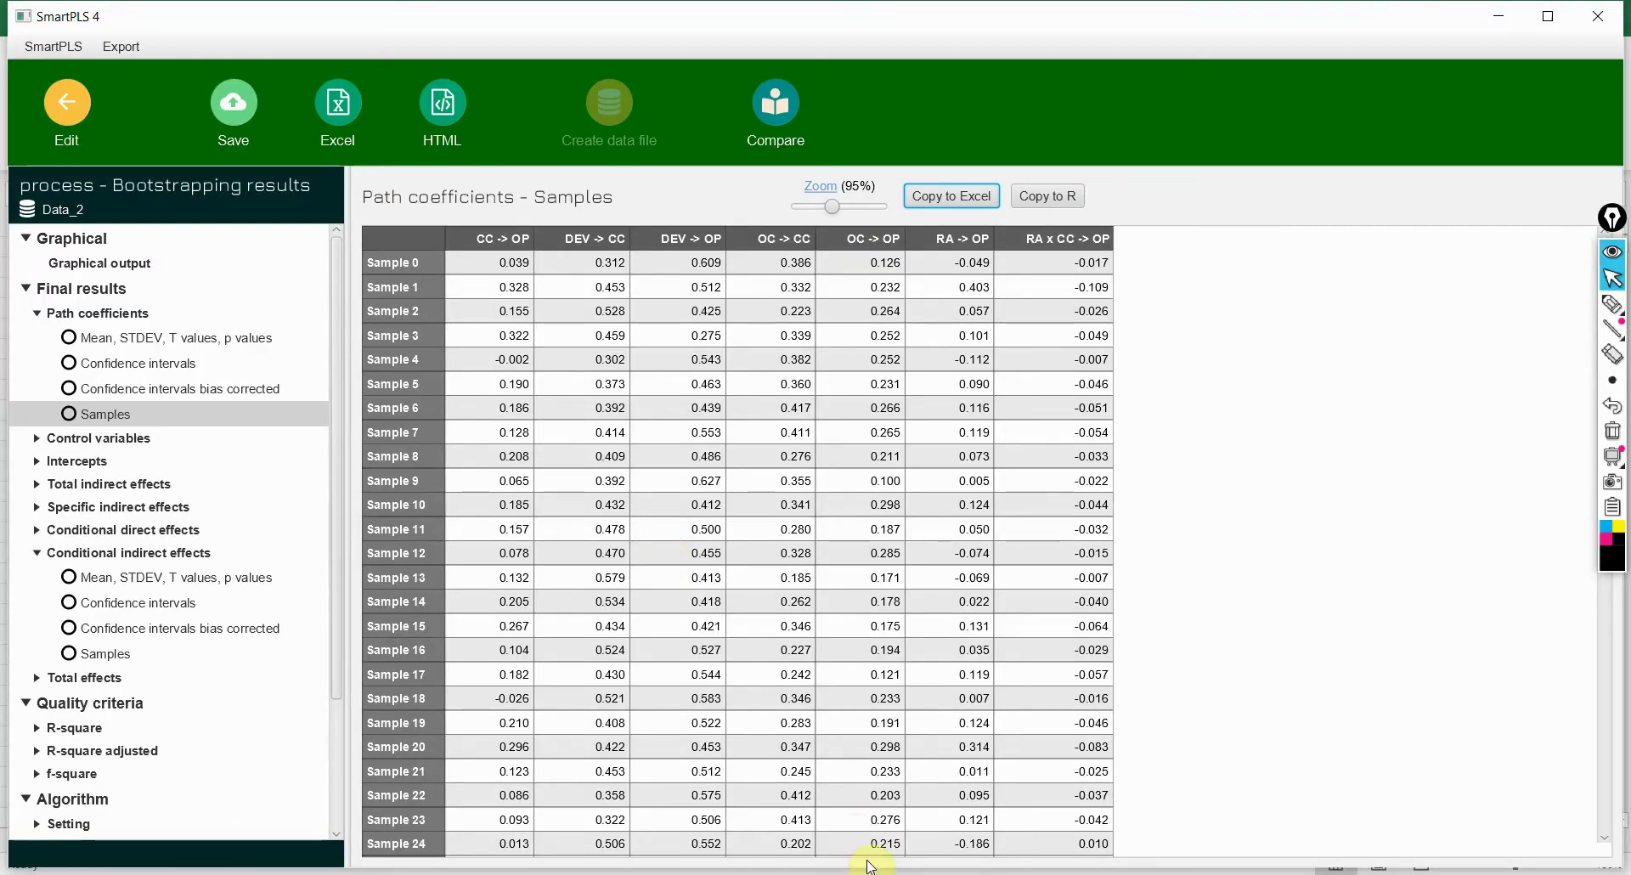
{"action": "mouse_move", "coordinate": [855, 819]}
{"action": "left_click", "coordinate": [977, 807]}
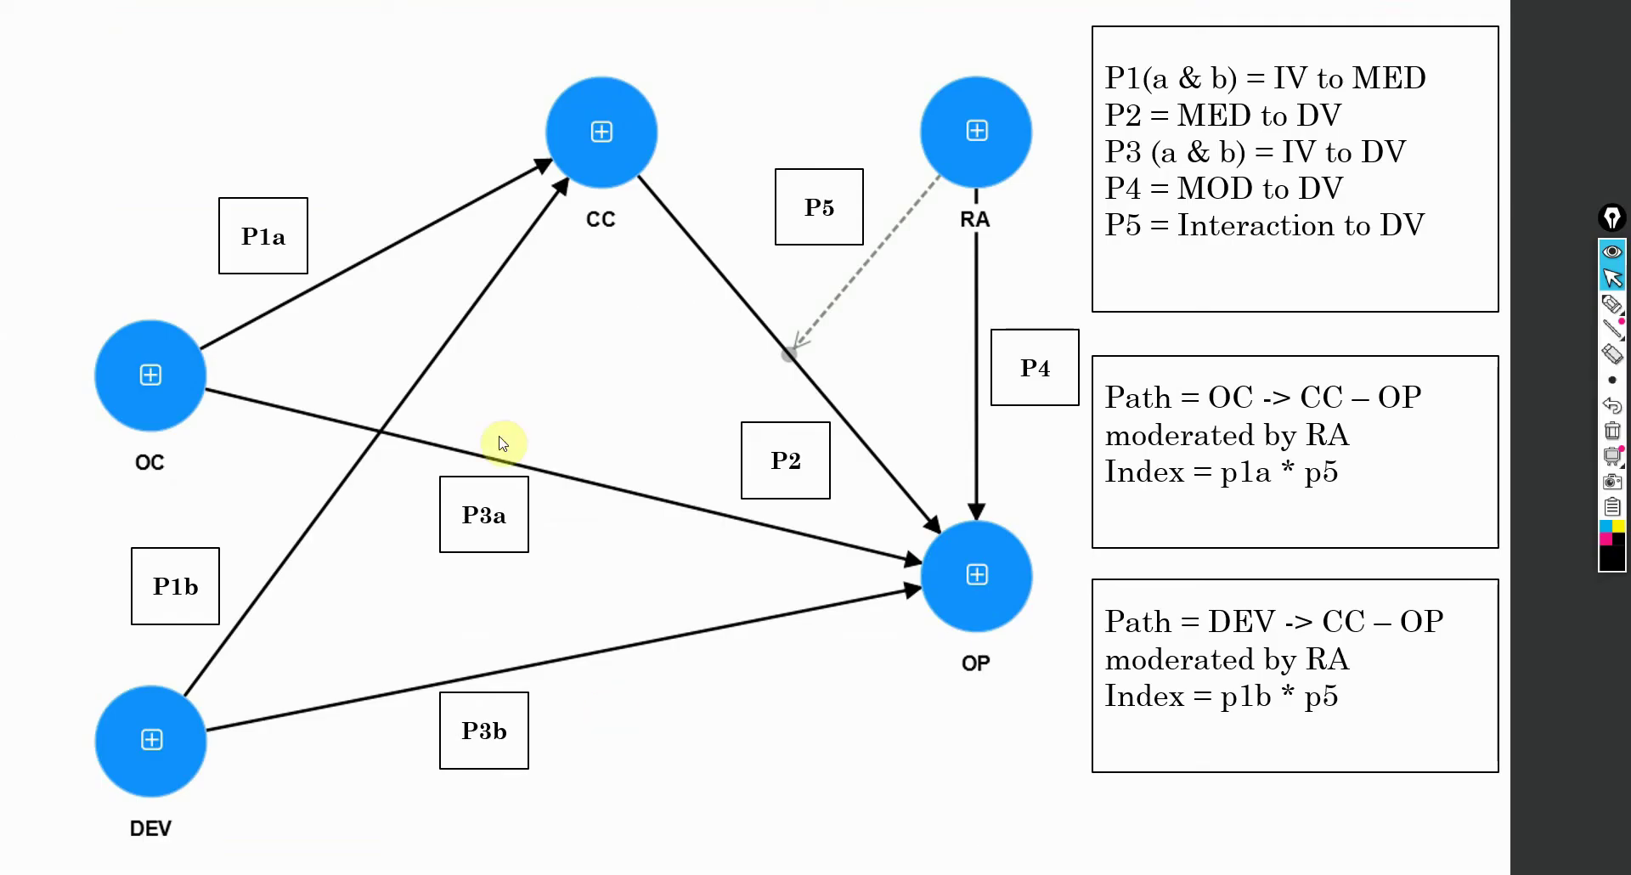
{"action": "key", "text": "Escape"}
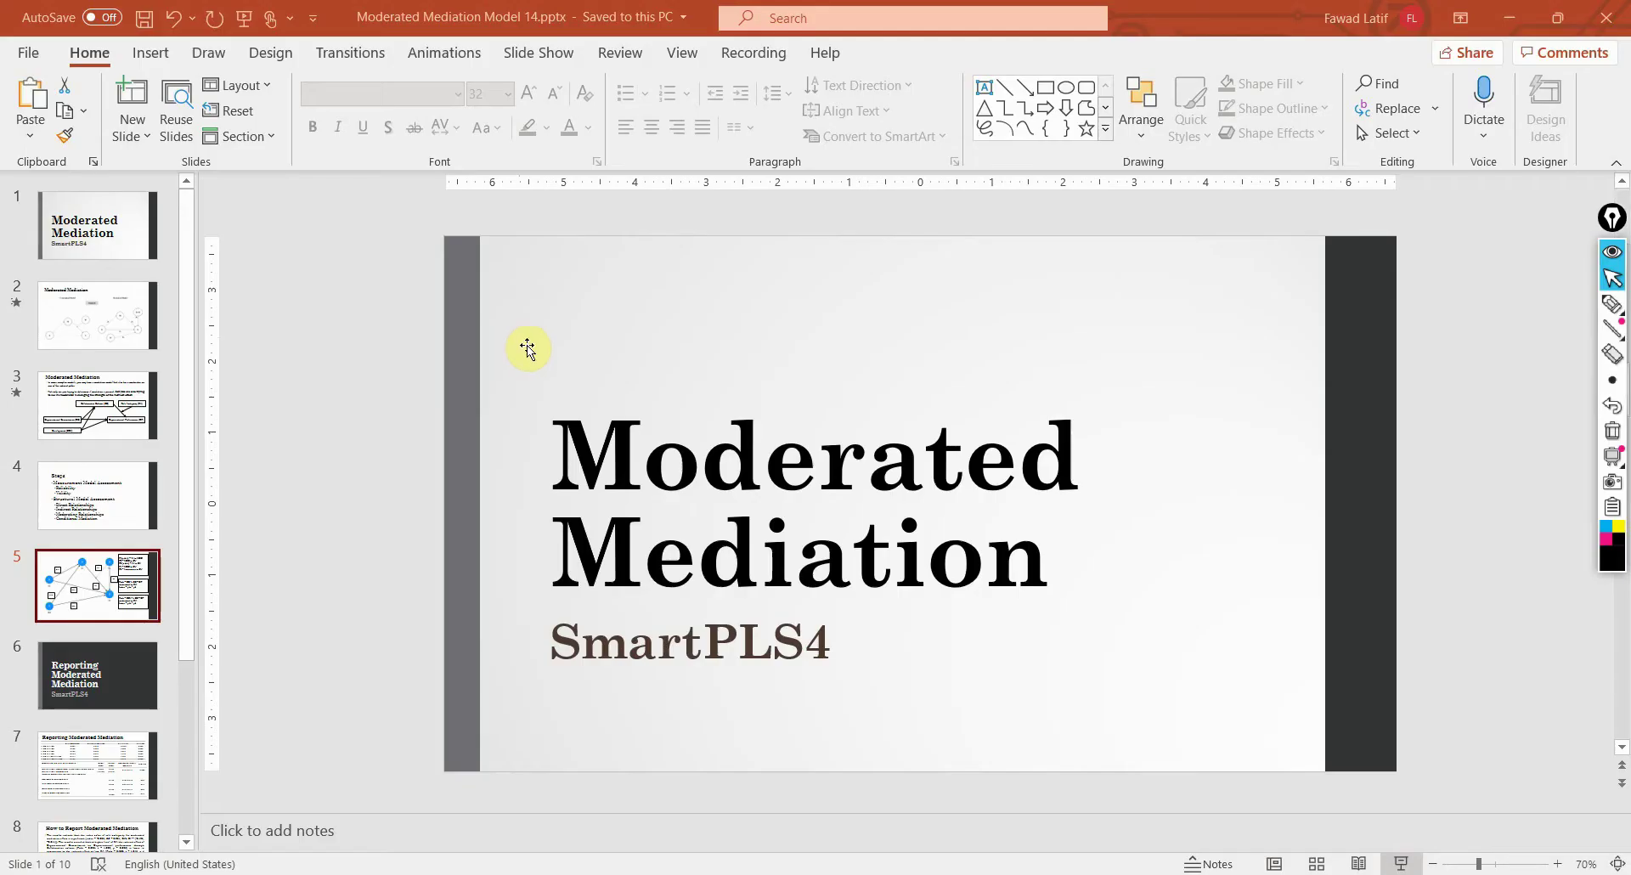
{"action": "left_click", "coordinate": [771, 622]}
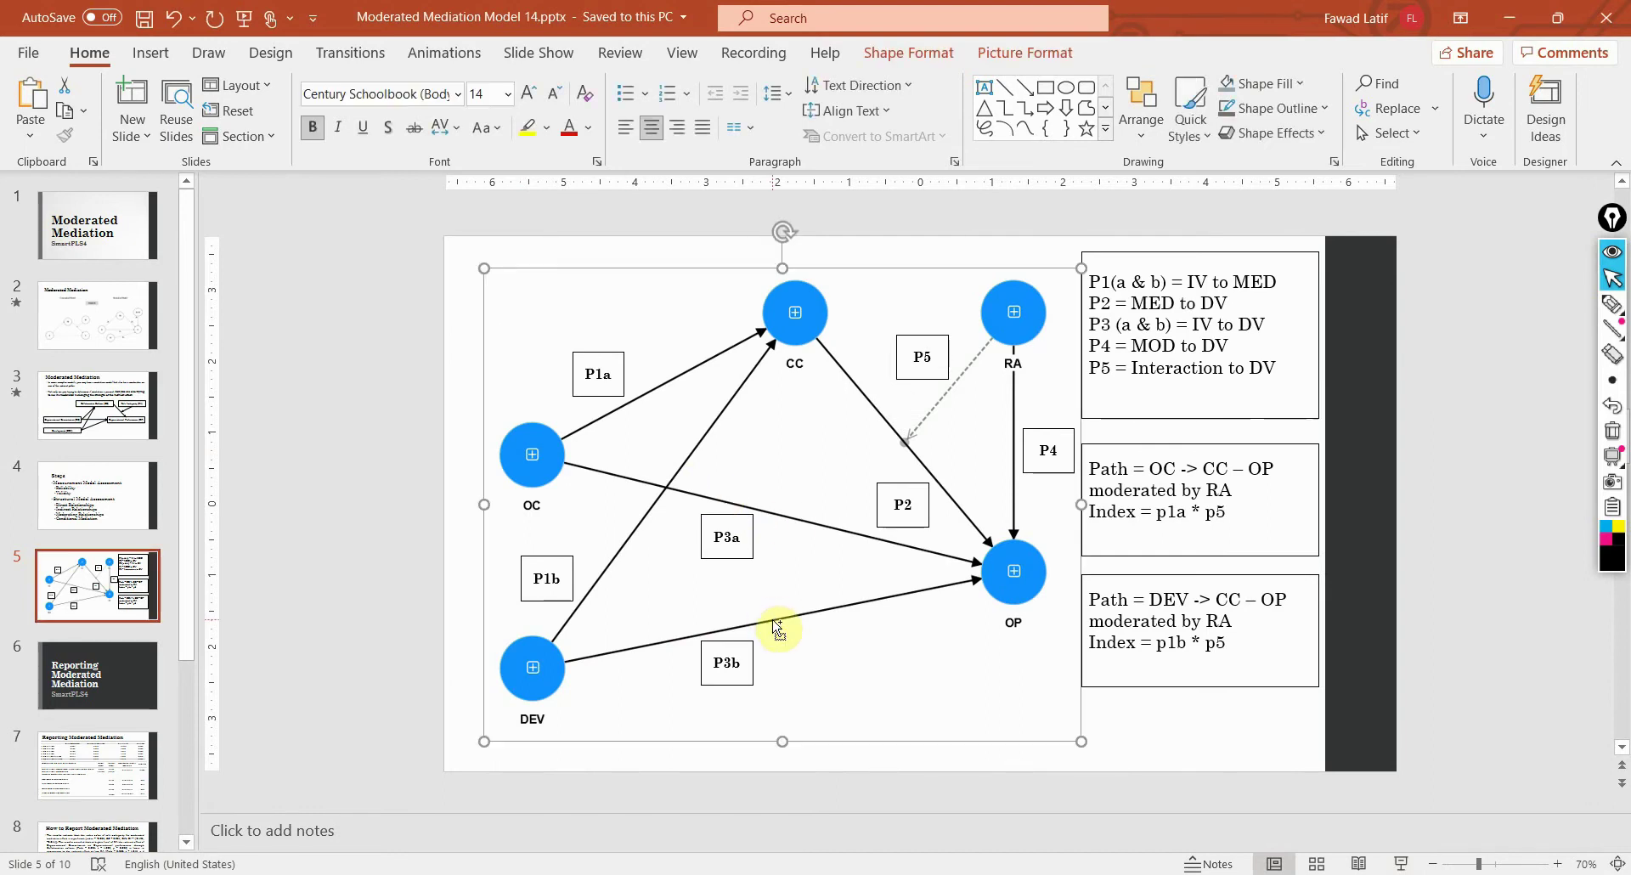
{"action": "key", "text": "alt+Tab"}
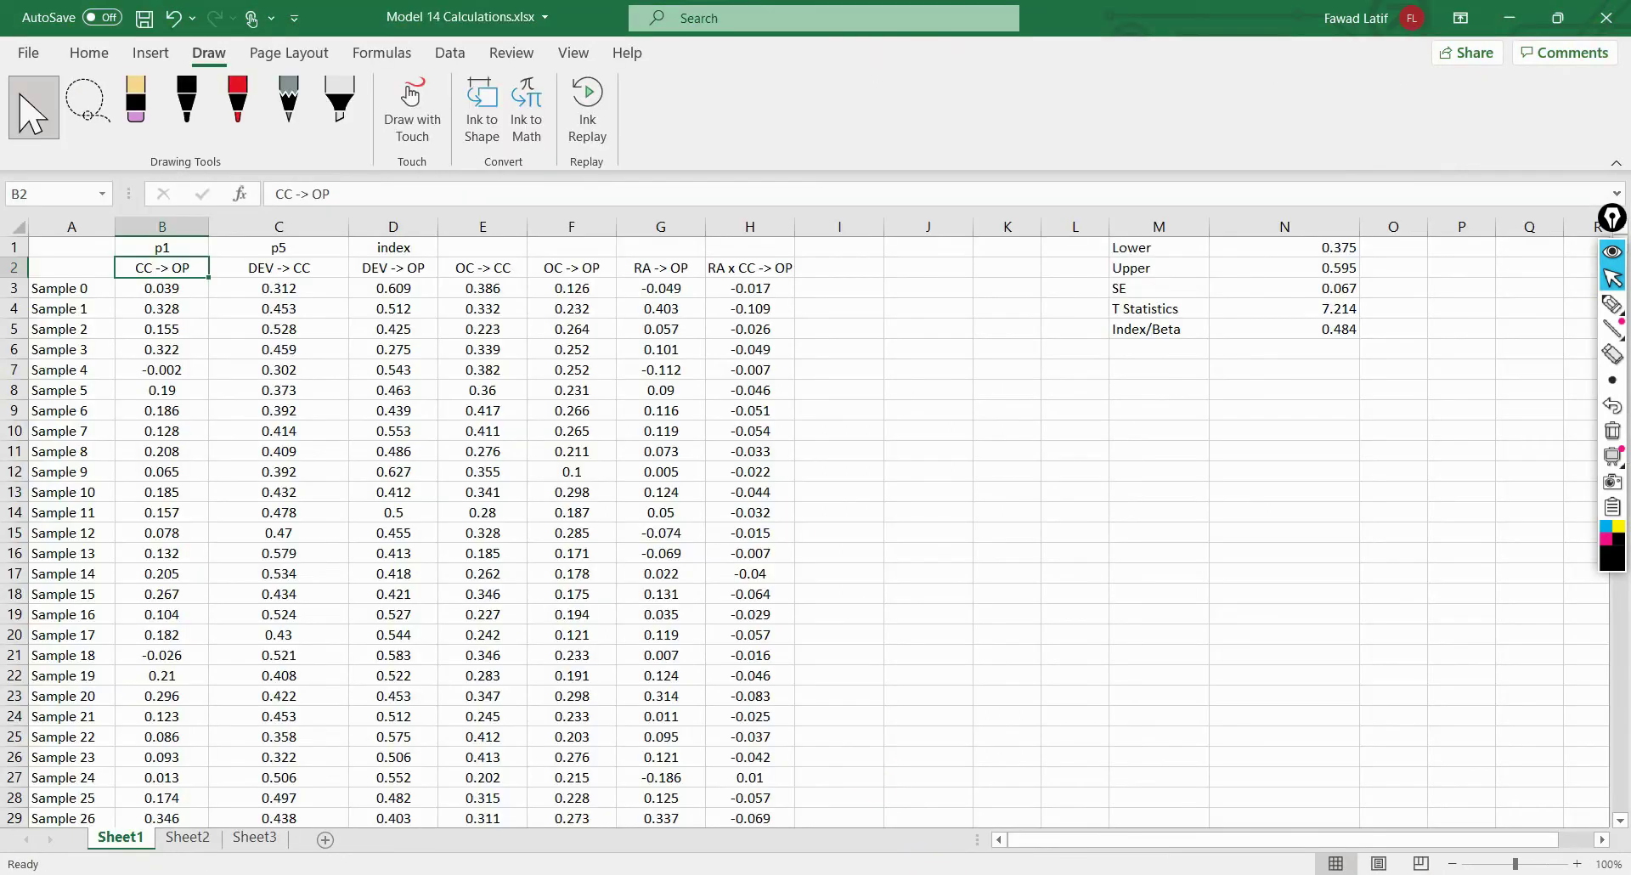
{"action": "key", "text": "ctrl+v"}
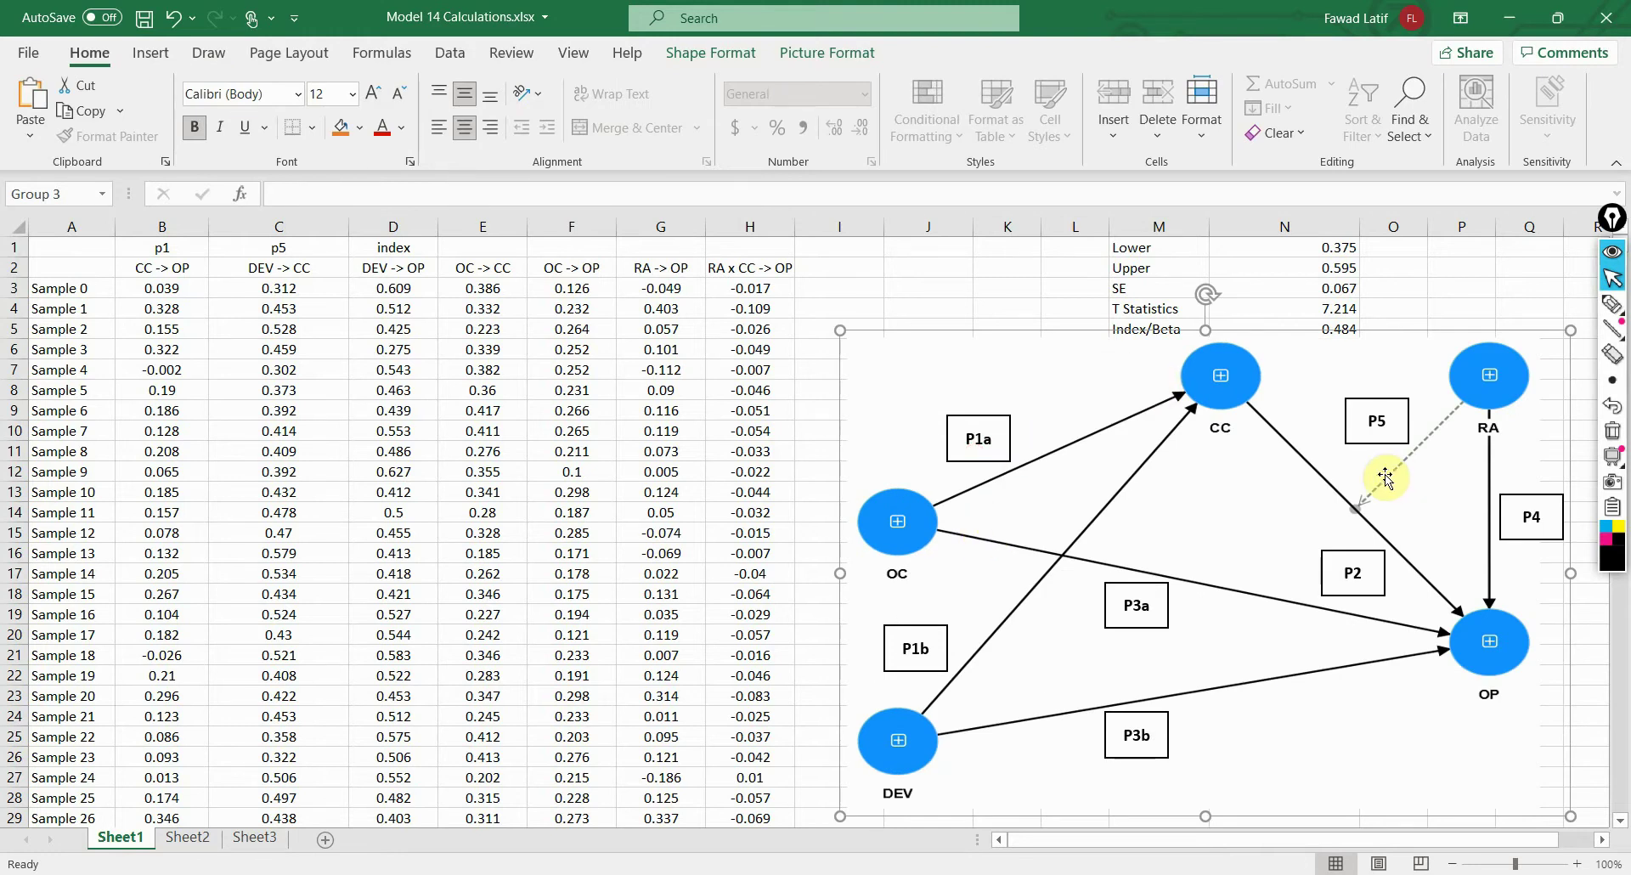
{"action": "key", "text": "alt+Tab"}
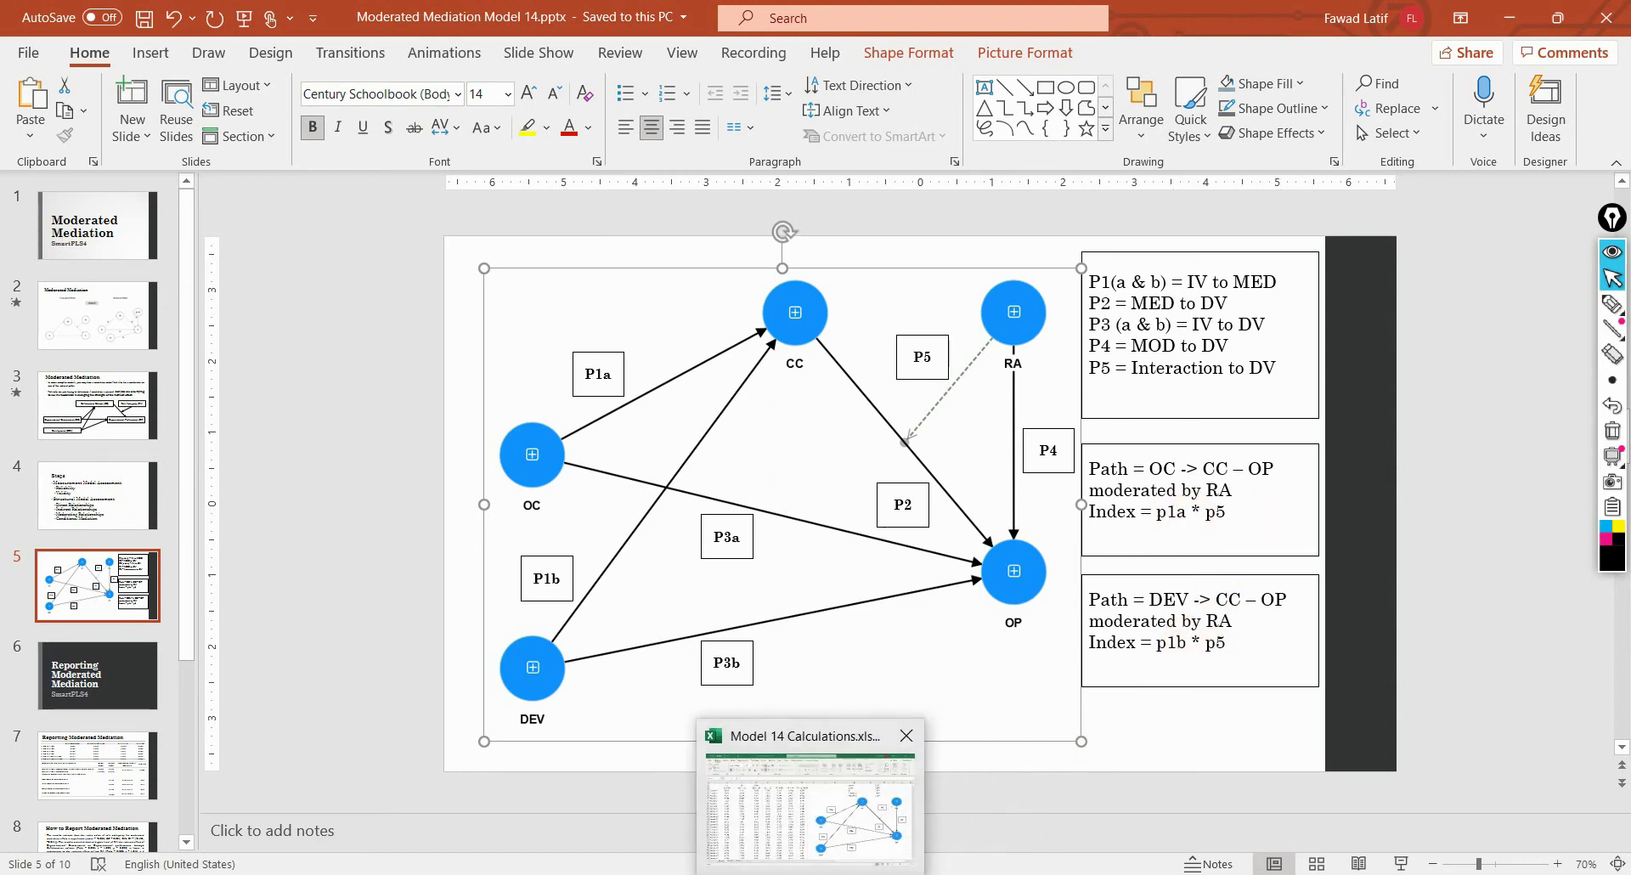
{"action": "left_click", "coordinate": [835, 824]}
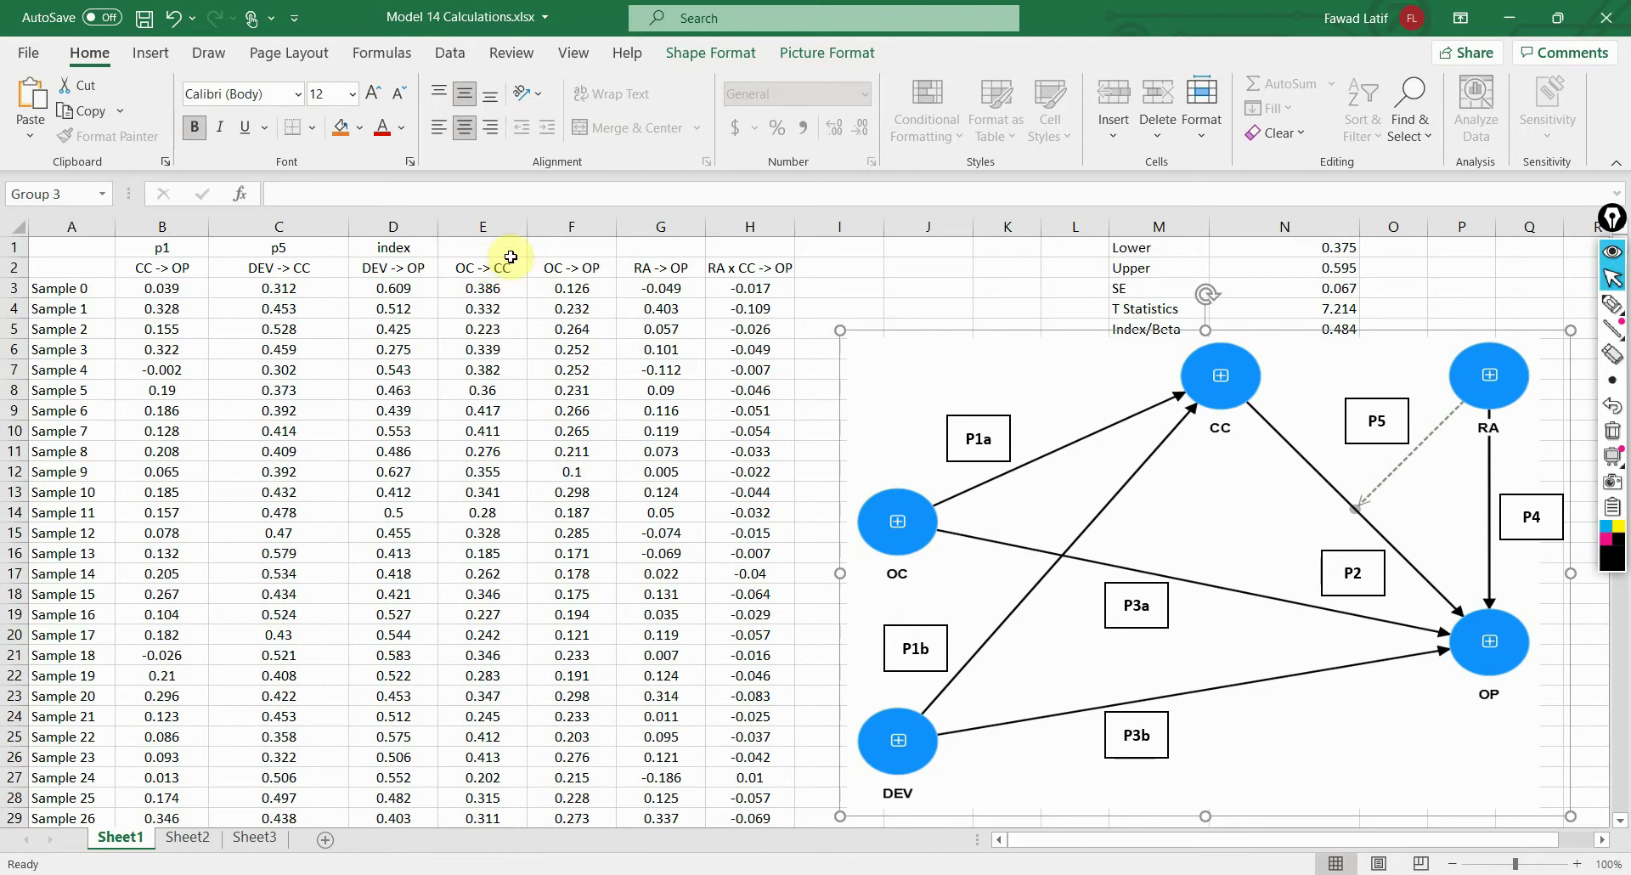
Step: Clear the old labels in row 1 and enter p1a above OC -> CC and p1b above DEV -> CC
{"action": "left_click_drag", "start_coordinate": [183, 246], "coordinate": [374, 242]}
{"action": "key", "text": "Delete"}
{"action": "left_click", "coordinate": [476, 250]}
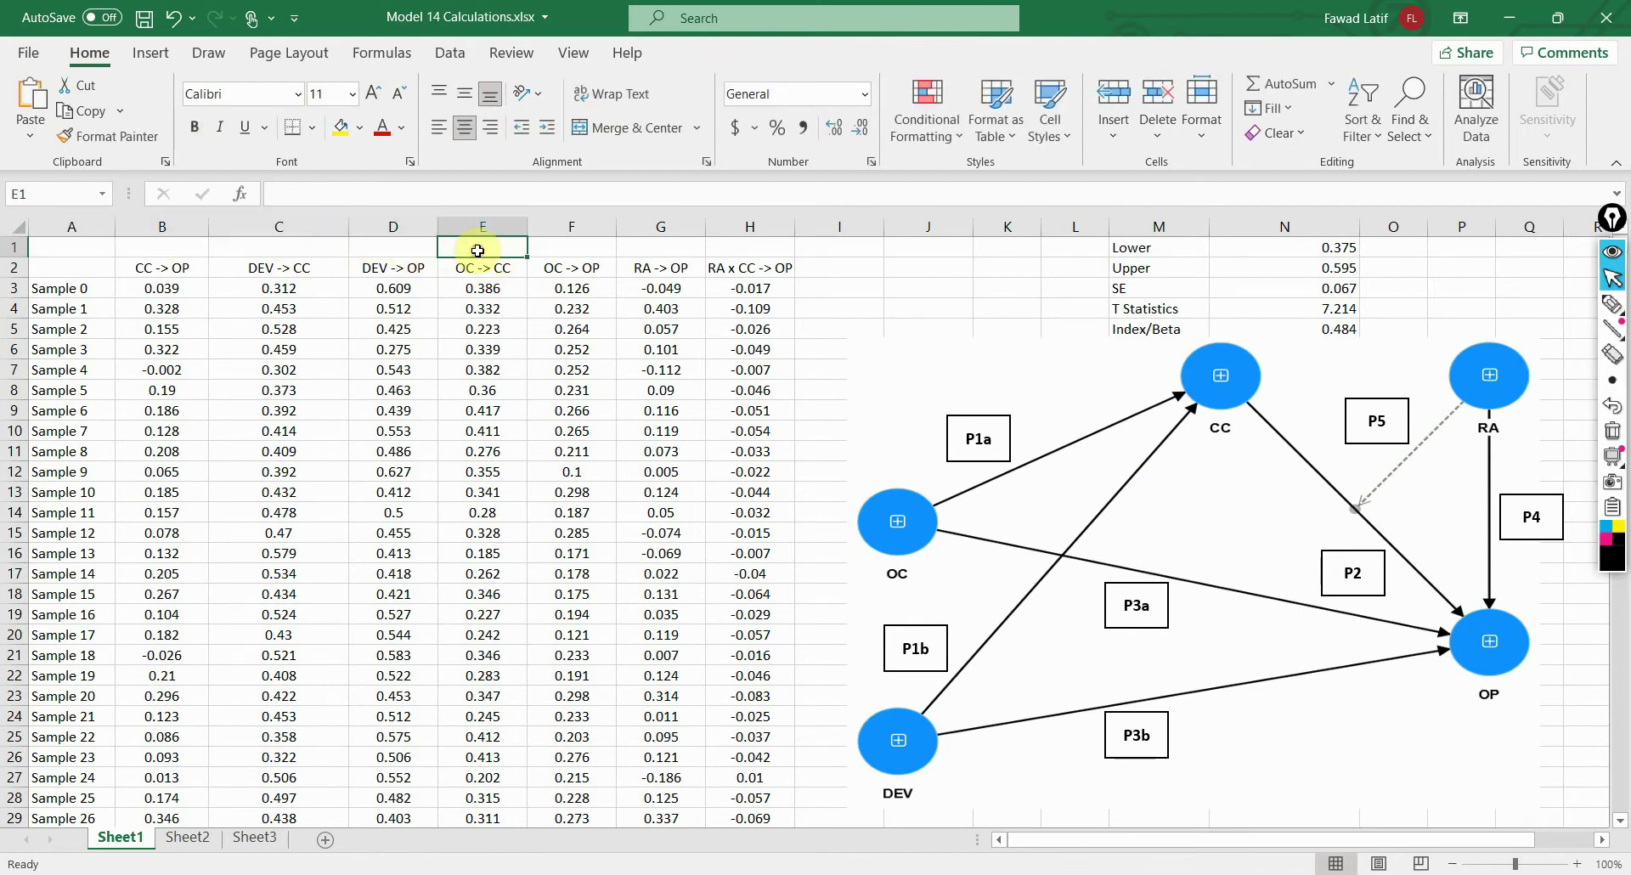
{"action": "type", "text": "p1a"}
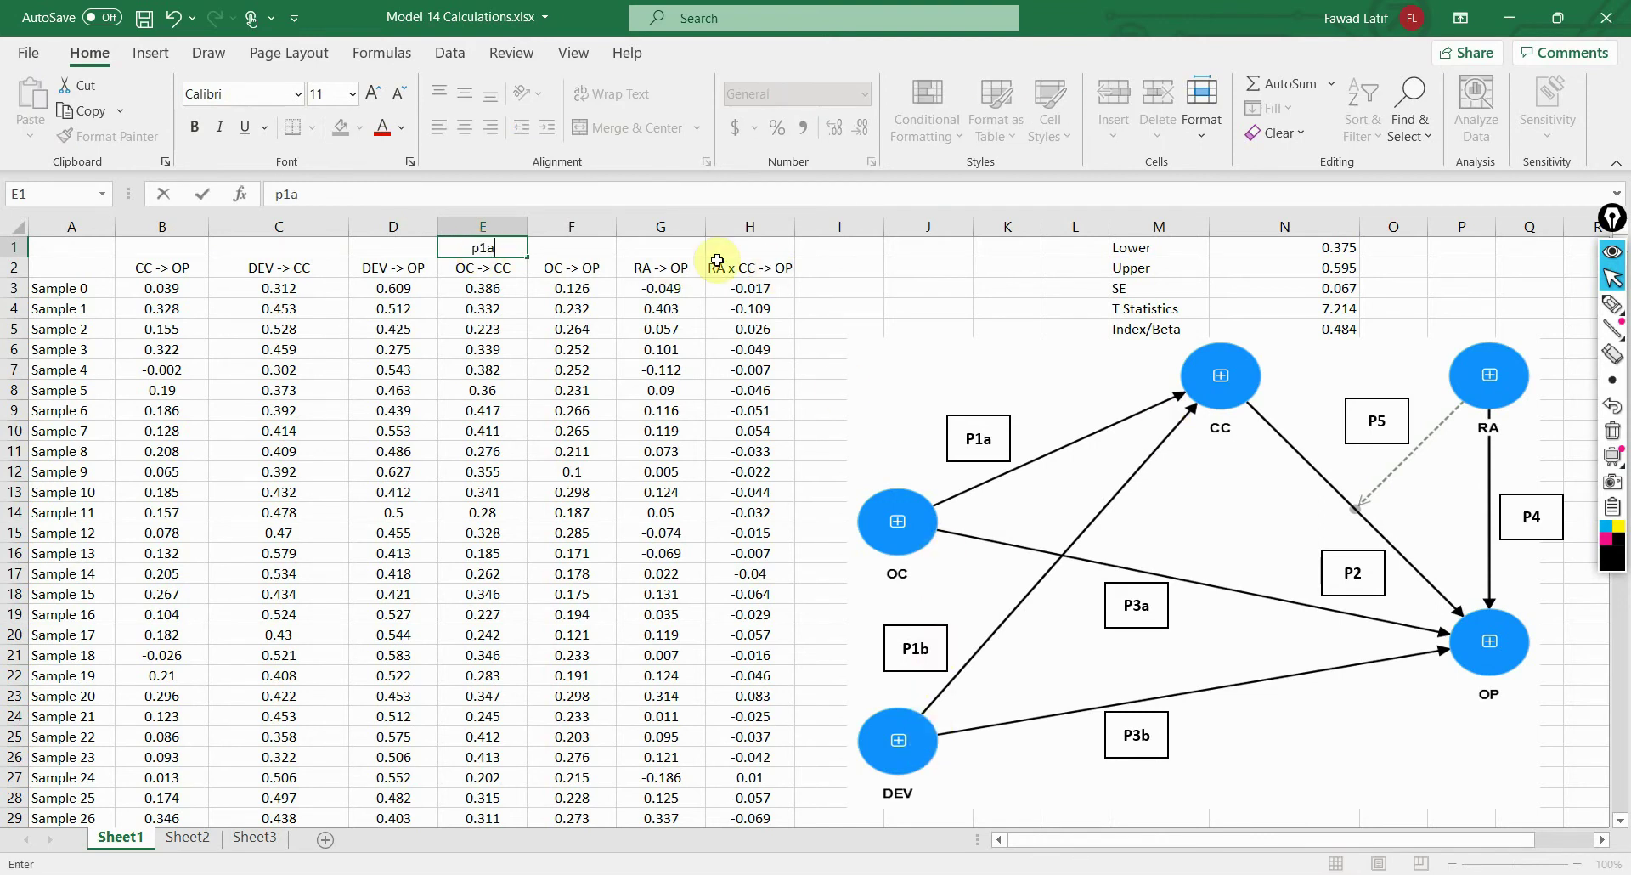
{"action": "left_click", "coordinate": [298, 249]}
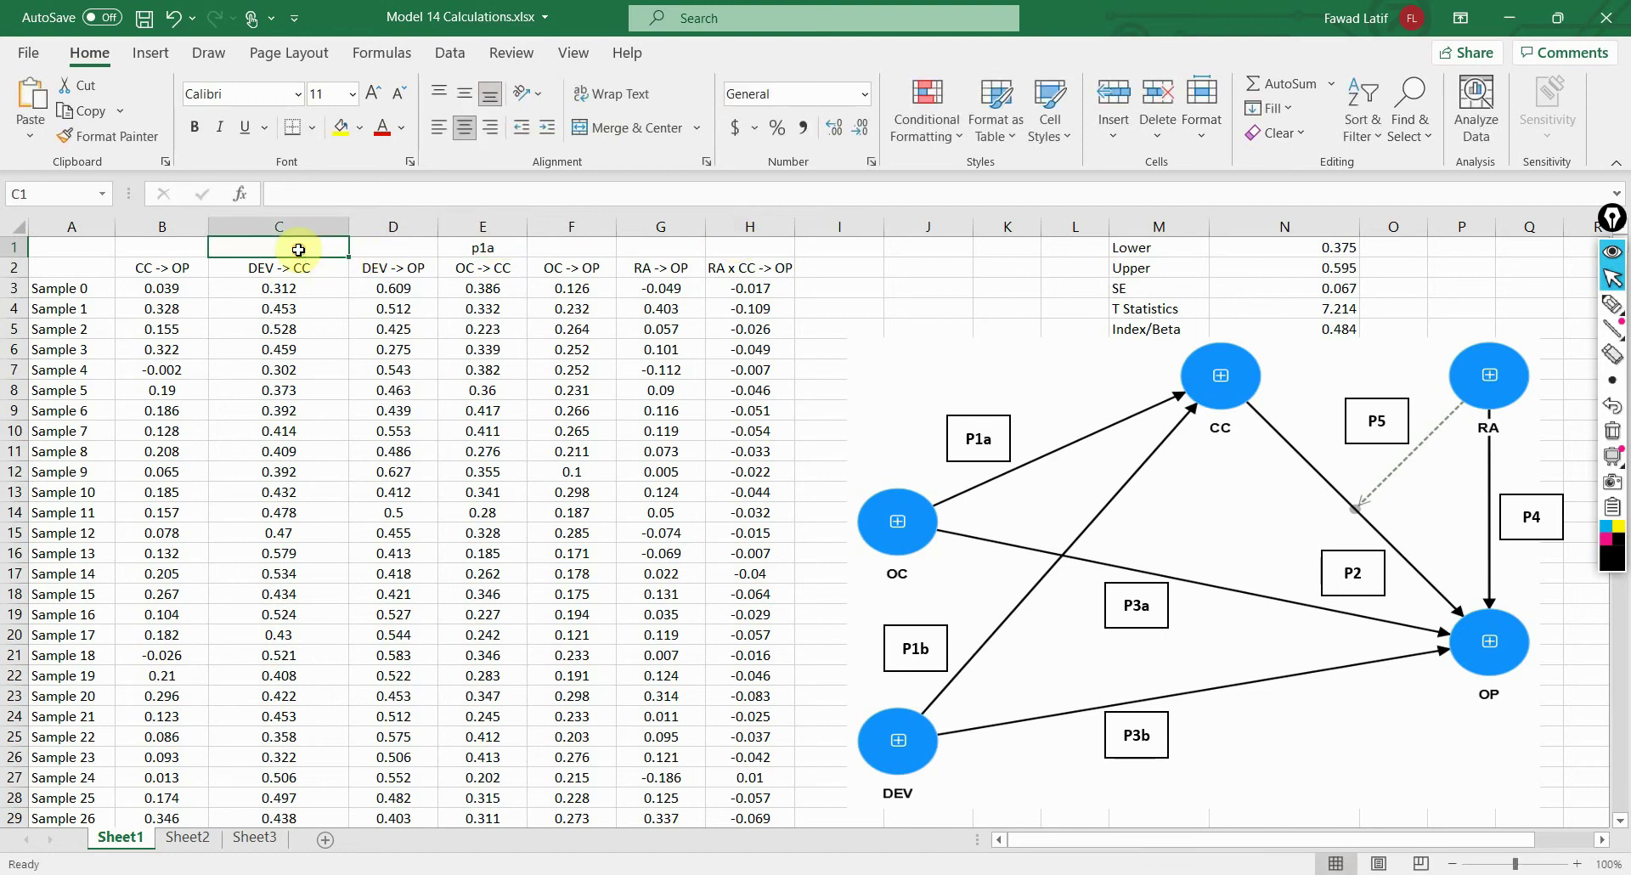
{"action": "type", "text": "p1b"}
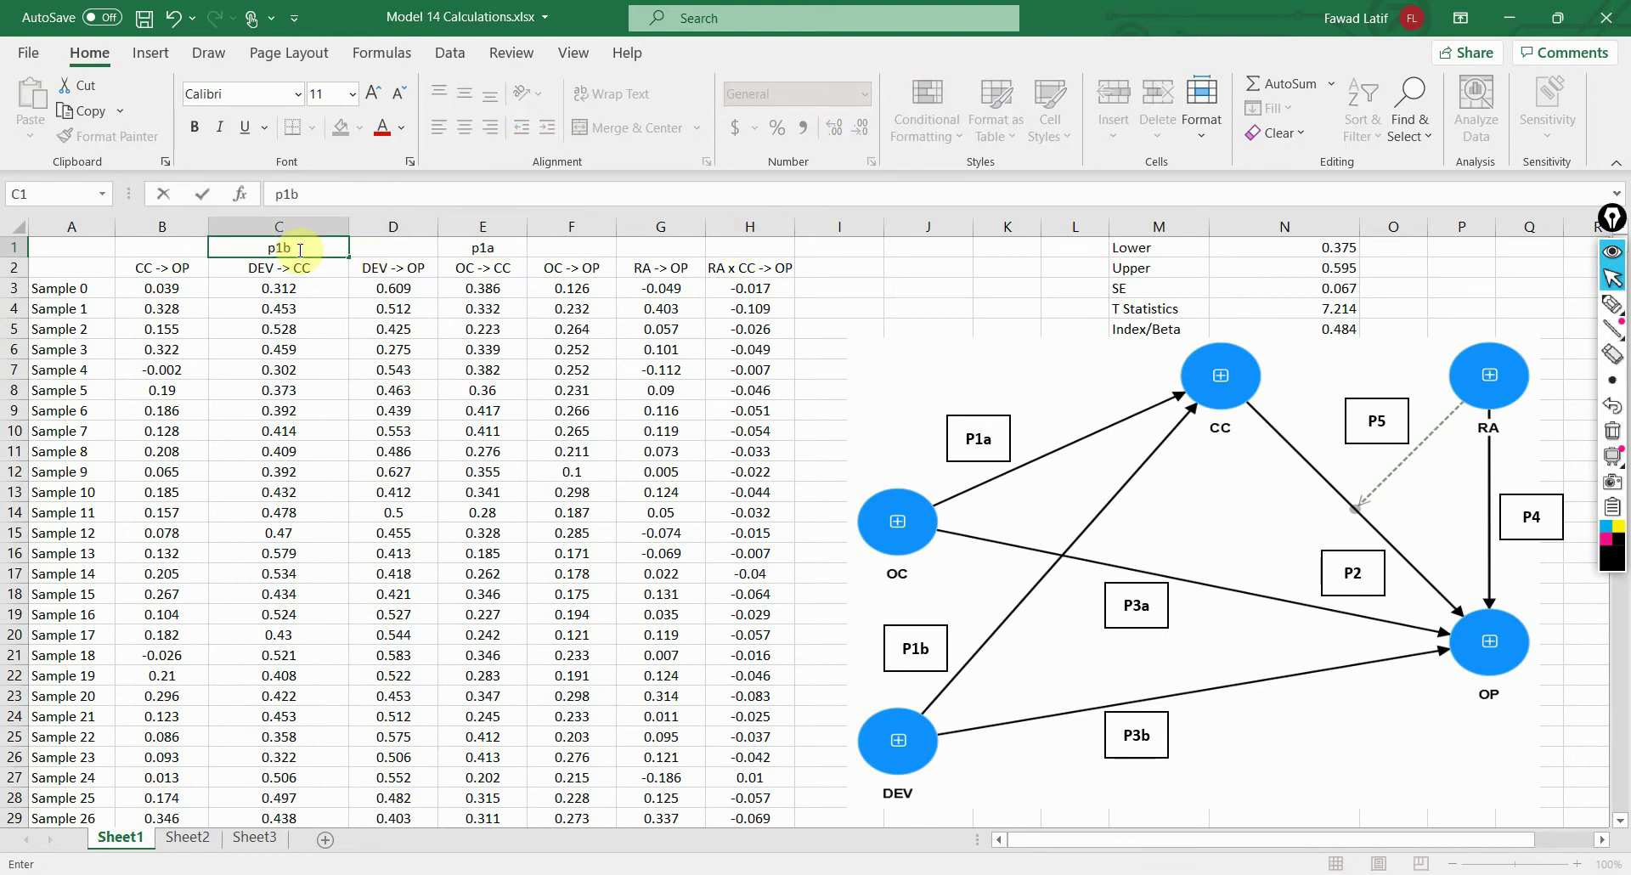
{"action": "key", "text": "Return"}
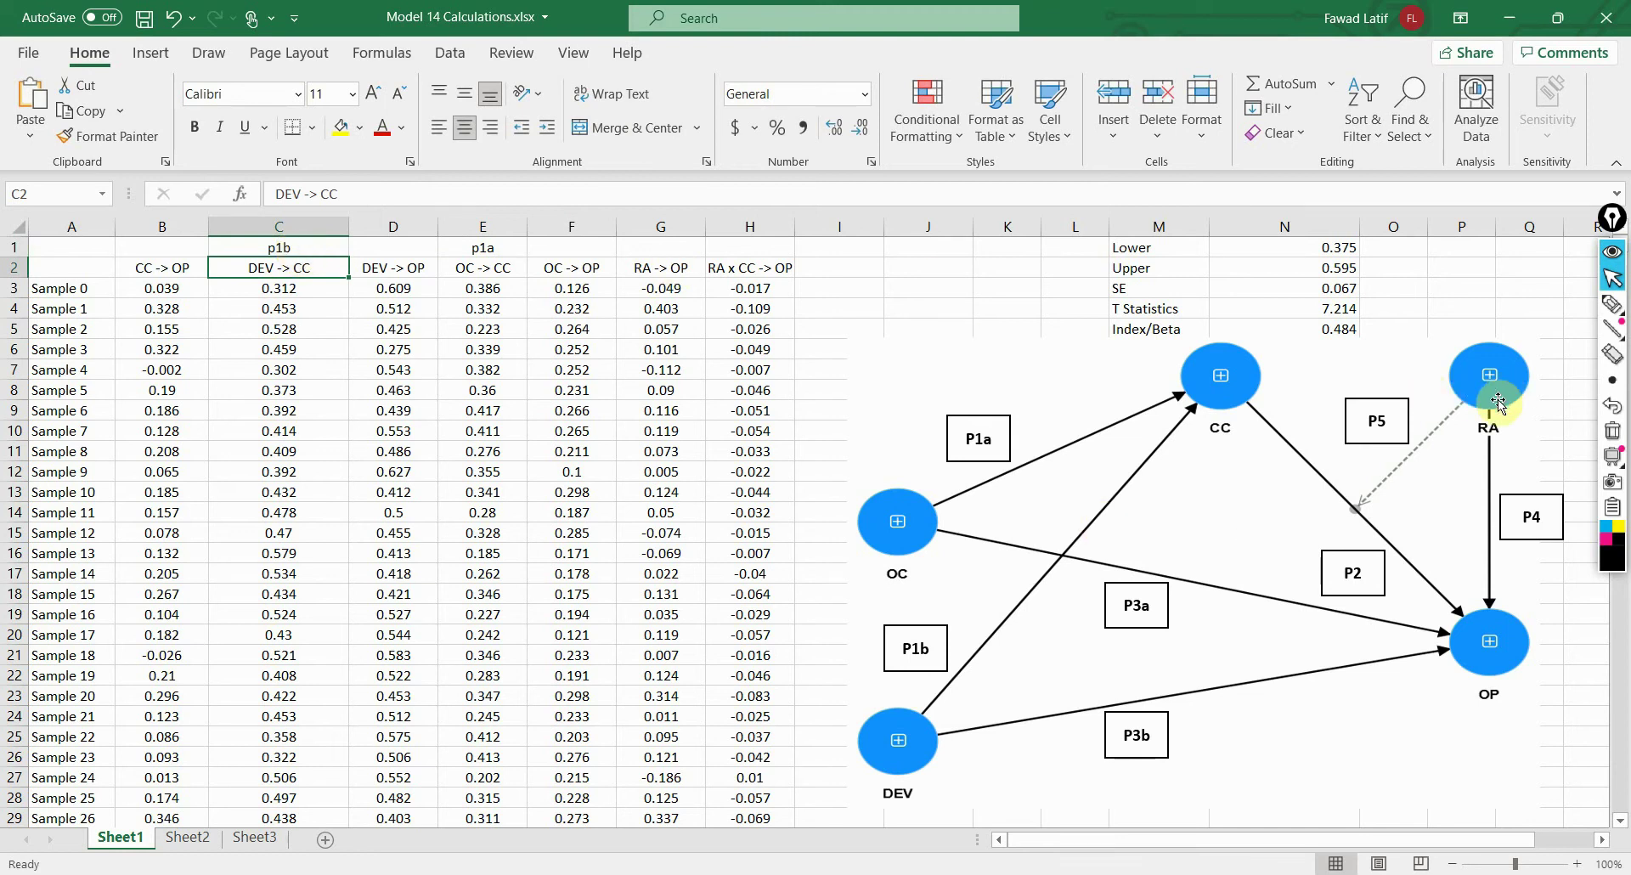
Step: Label the RA x CC -> OP column p5 in cell H1
{"action": "key", "text": "ctrl+Right"}
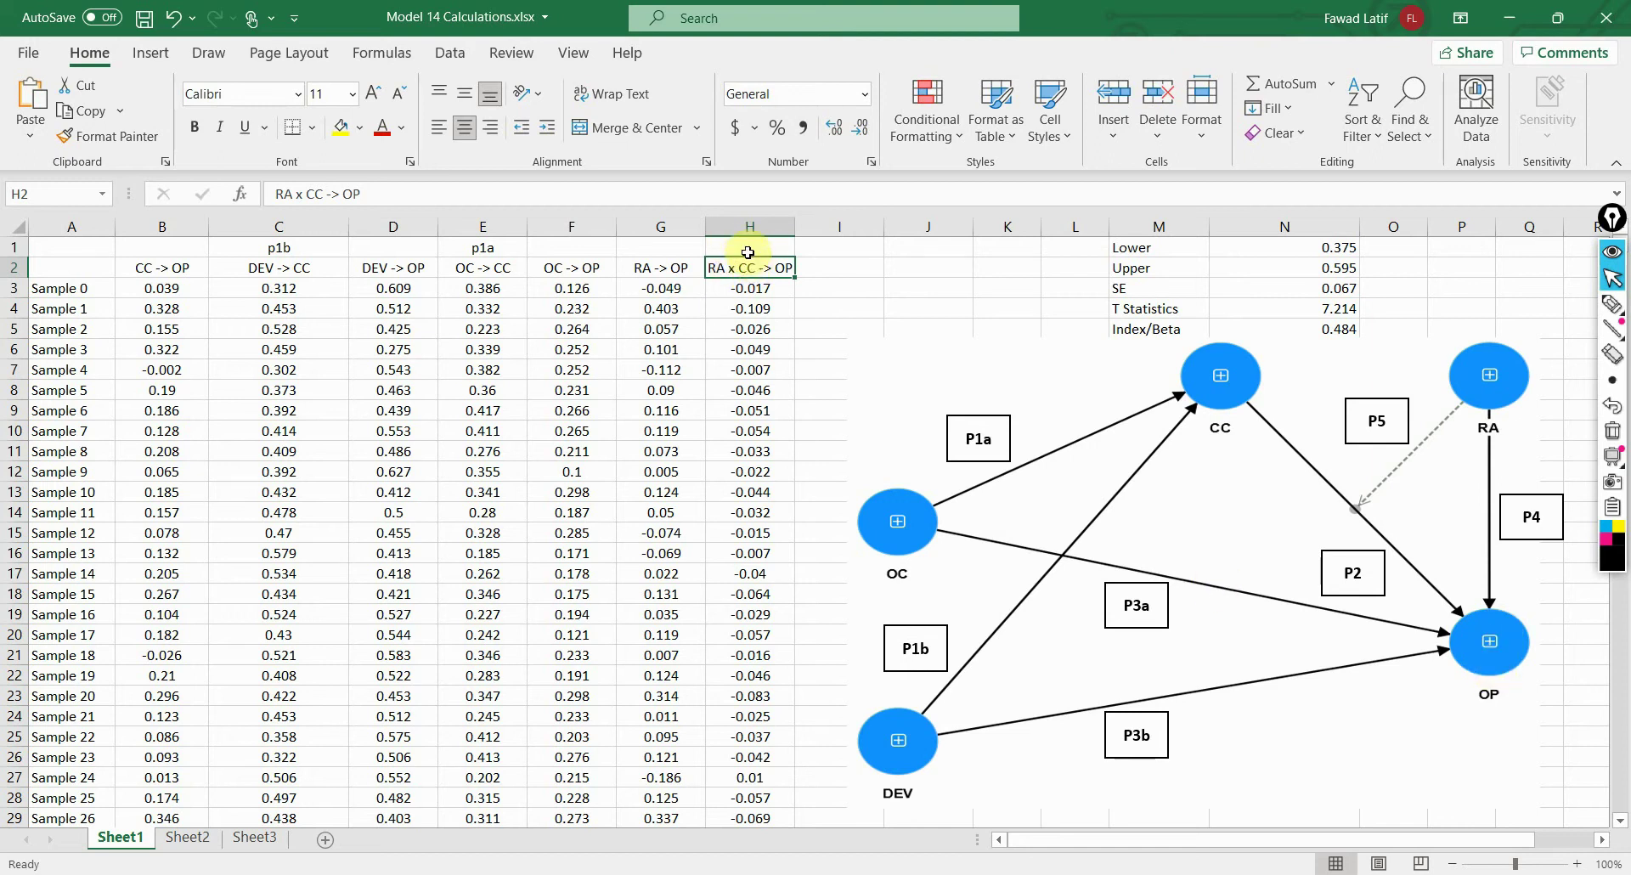
{"action": "left_click", "coordinate": [748, 250]}
{"action": "type", "text": "p"}
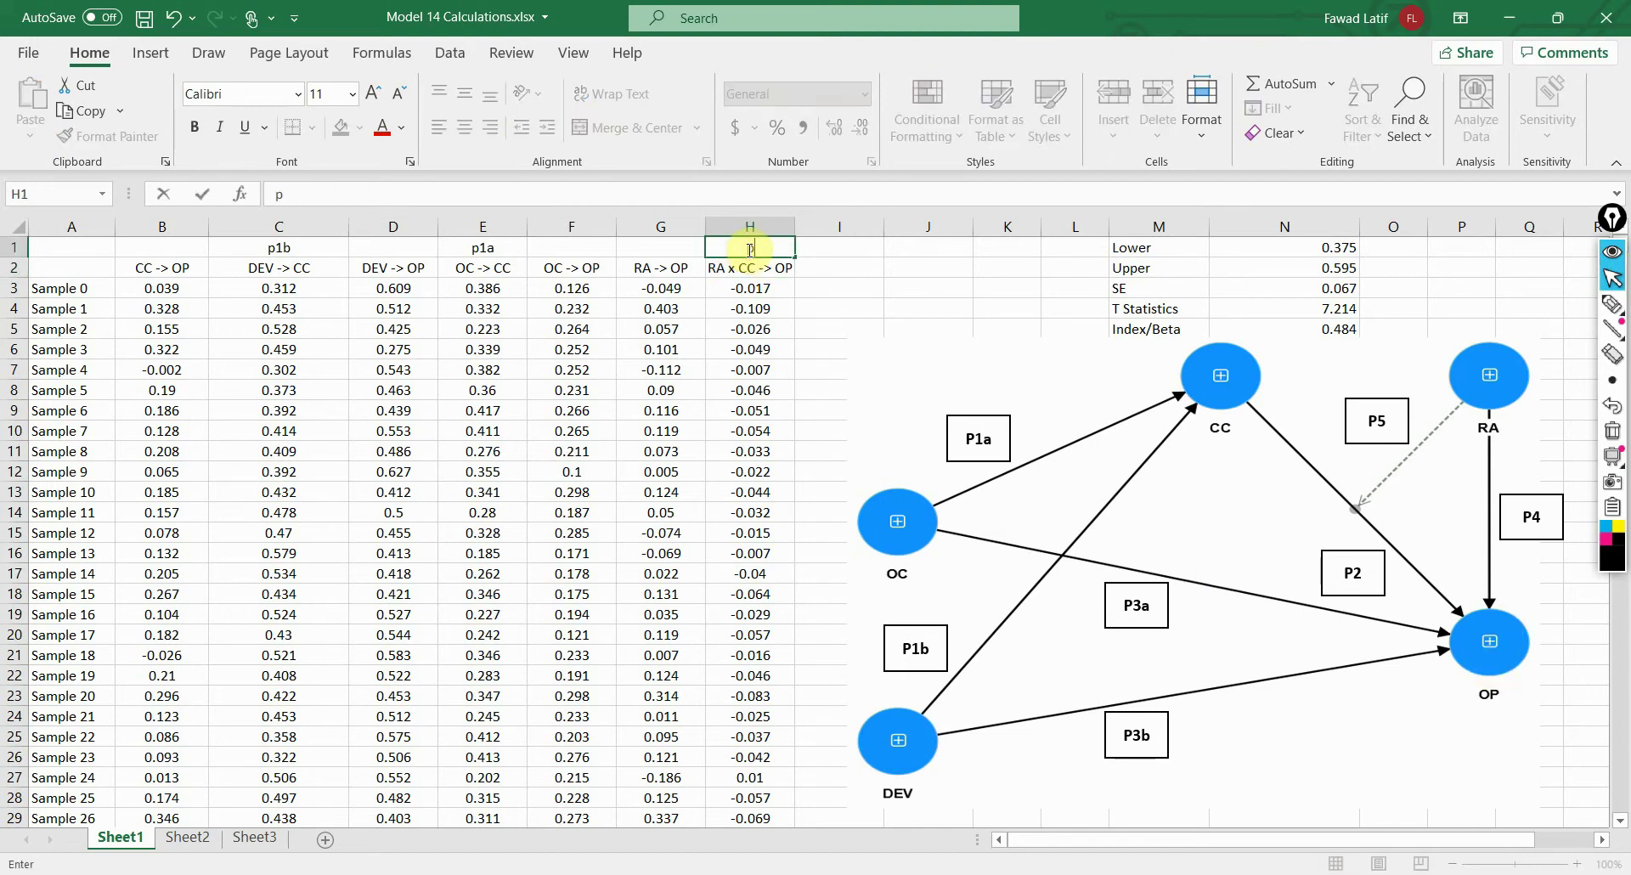
{"action": "type", "text": "5"}
{"action": "key", "text": "Return"}
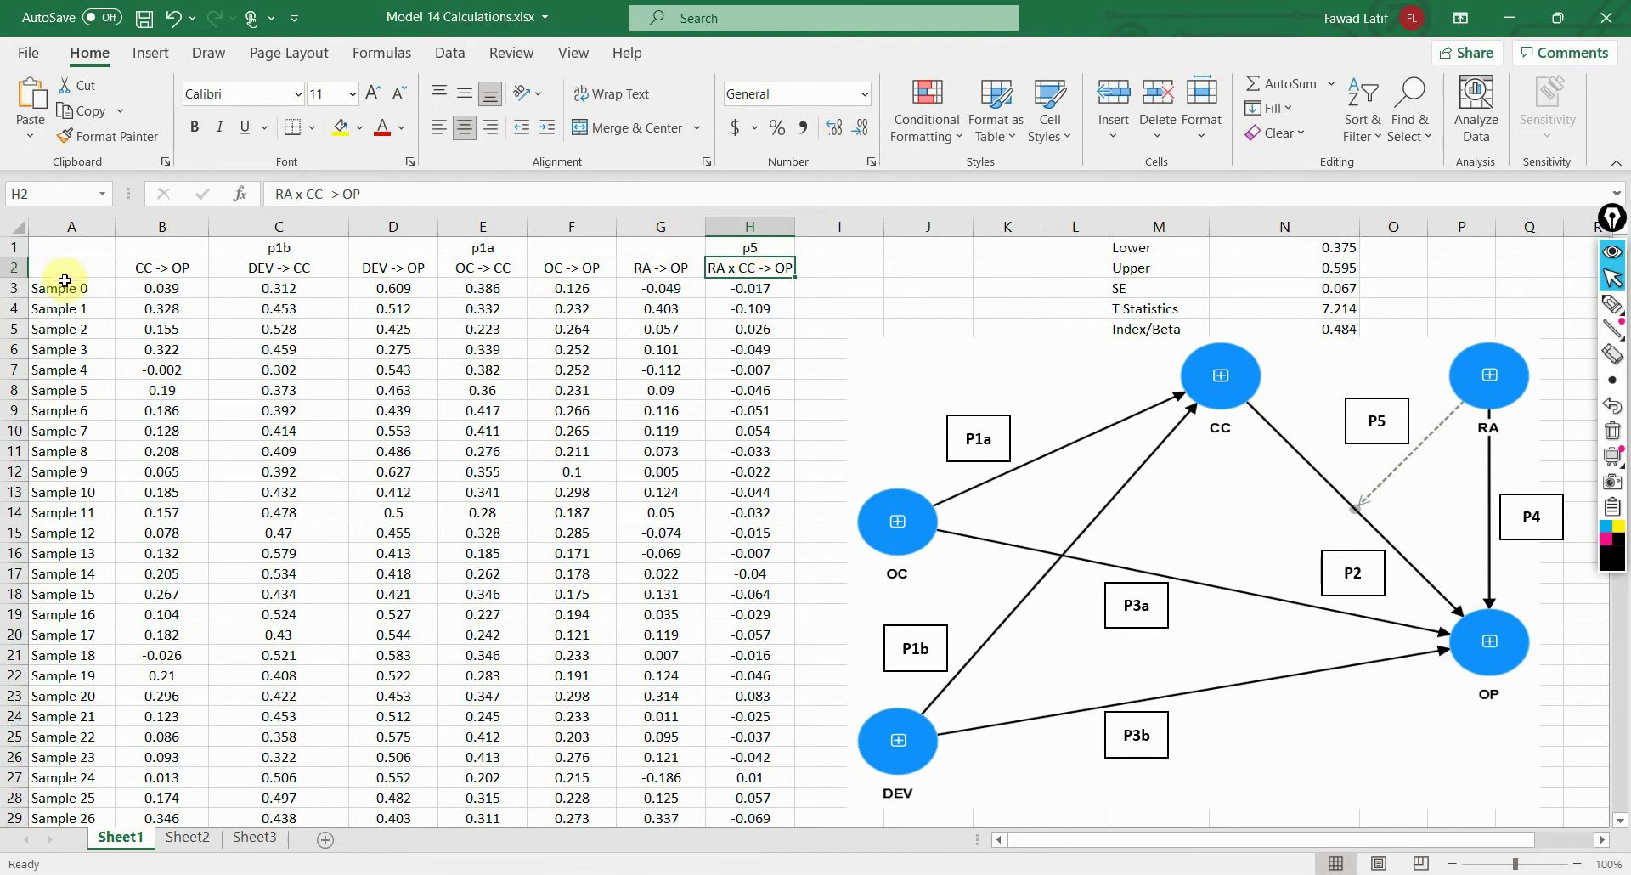
Step: Delete the CC -> OP, DEV -> OP, OC -> OP and RA -> OP columns and remove the path diagram from the sheet
{"action": "left_click", "coordinate": [161, 226]}
{"action": "right_click", "coordinate": [138, 231]}
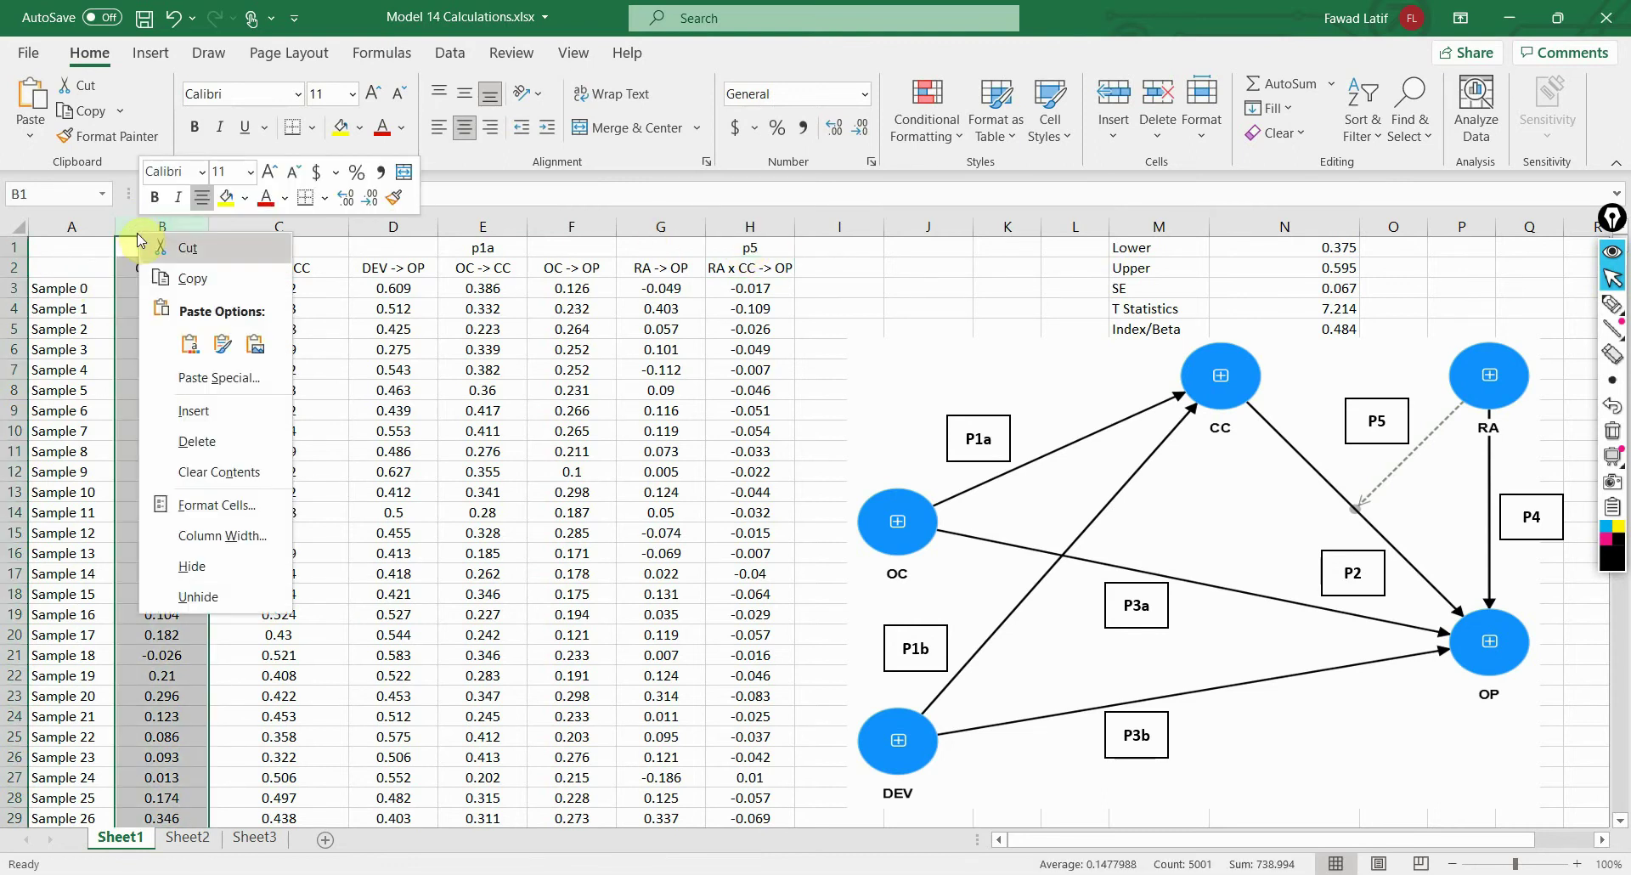
{"action": "left_click", "coordinate": [197, 441]}
{"action": "left_click", "coordinate": [288, 230]}
{"action": "right_click", "coordinate": [289, 231]}
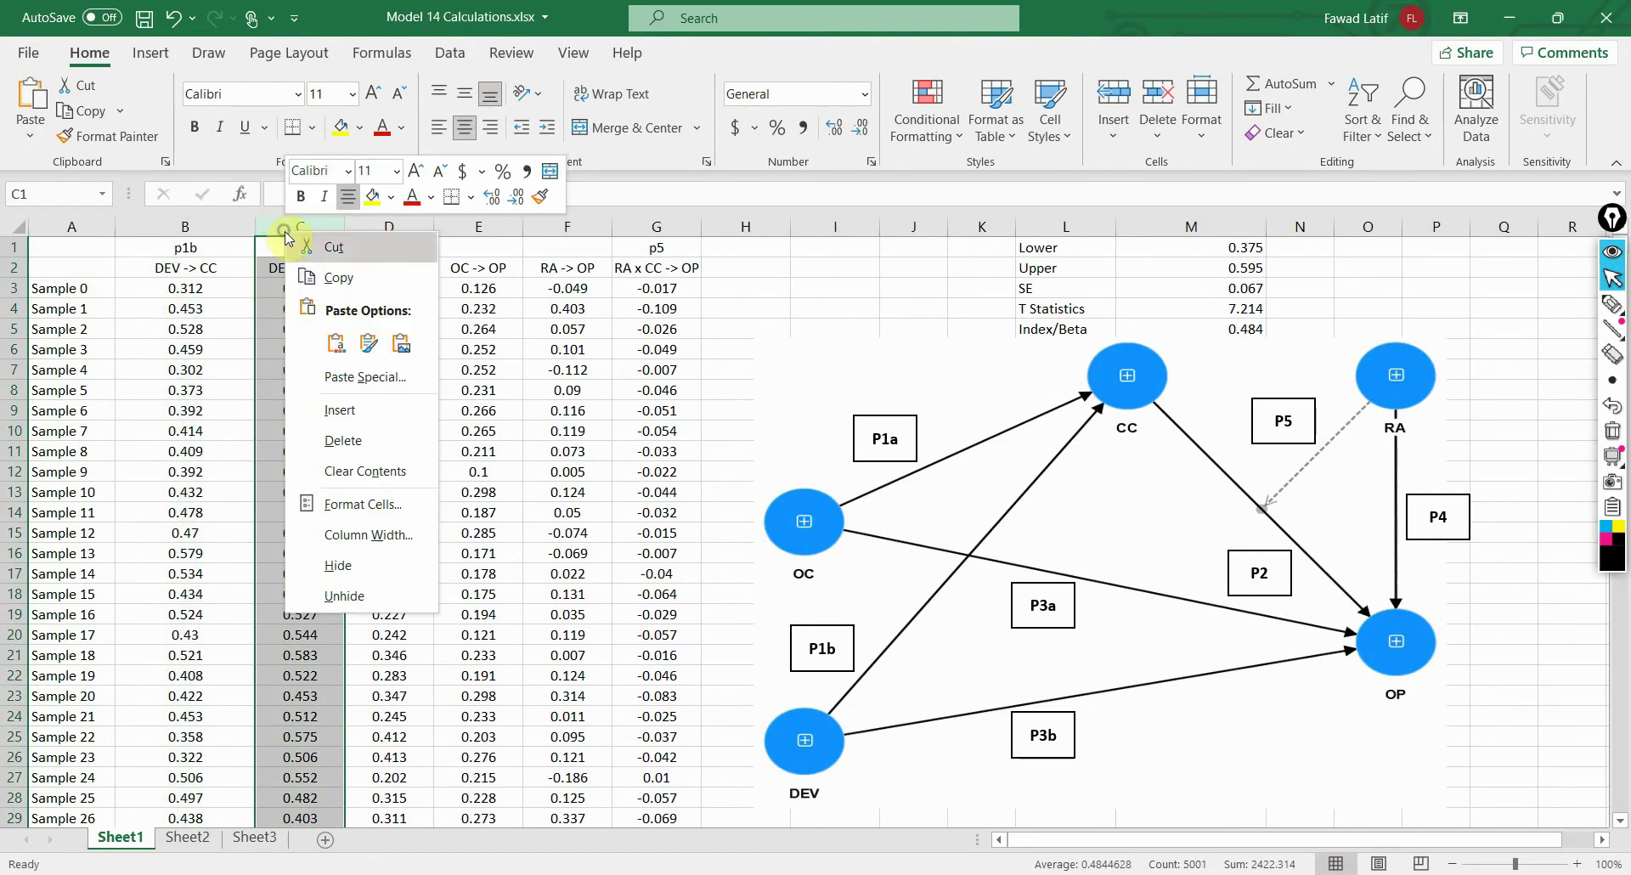
{"action": "left_click", "coordinate": [344, 441]}
{"action": "left_click", "coordinate": [557, 375]}
{"action": "key", "text": "Delete"}
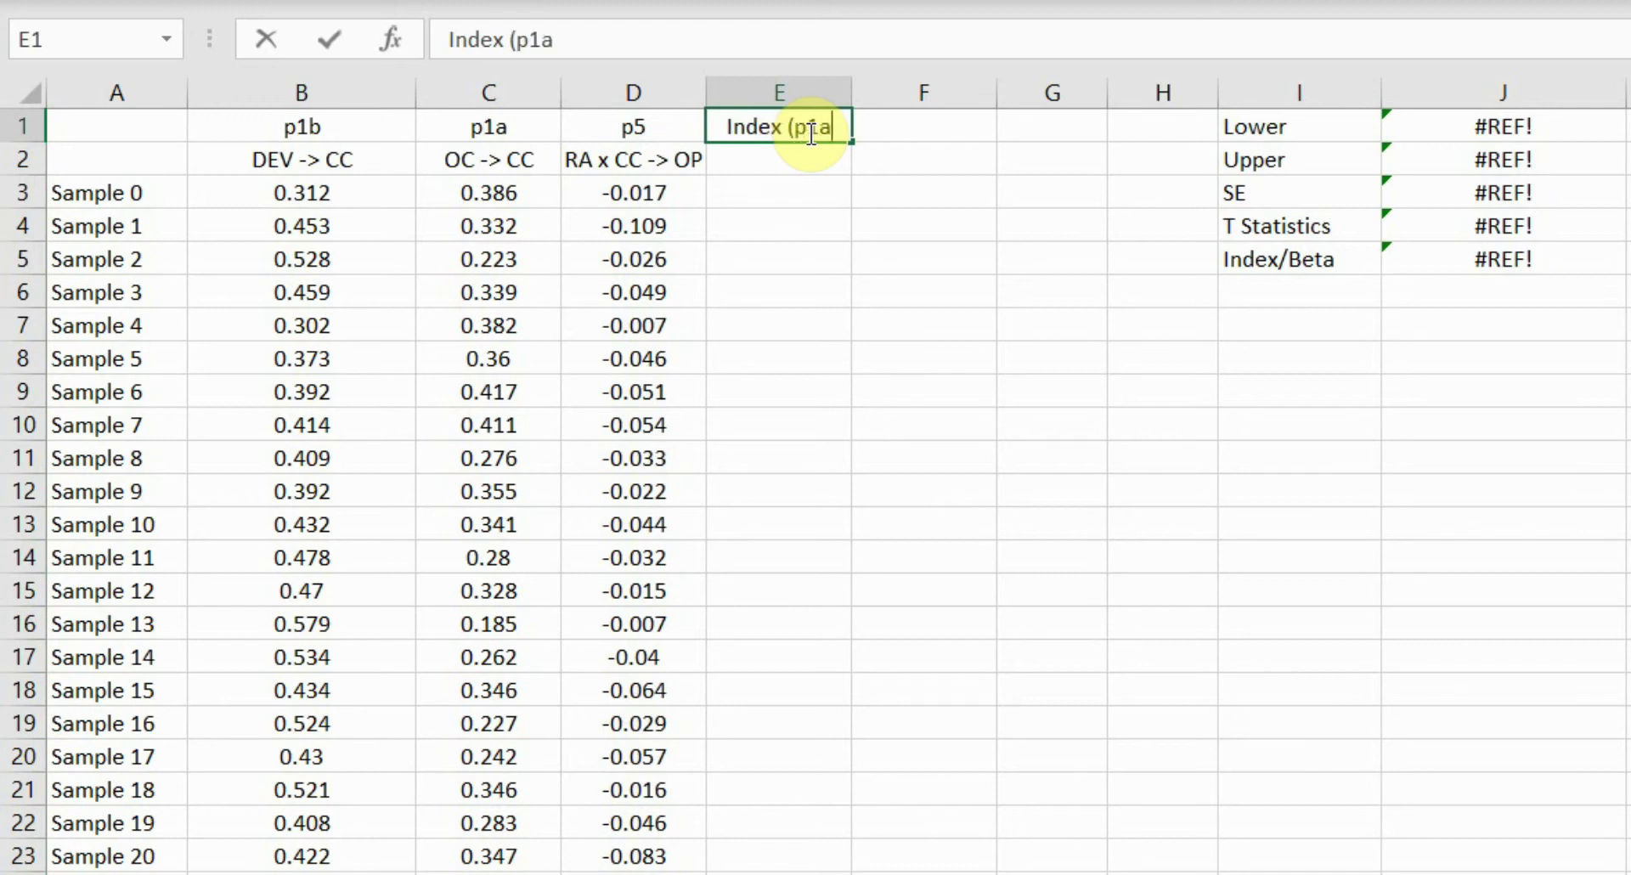
Step: Enter the headers Index (p1a * p5) in E1 and Index (p1b * p5) in F1
{"action": "type", "text": "p5"}
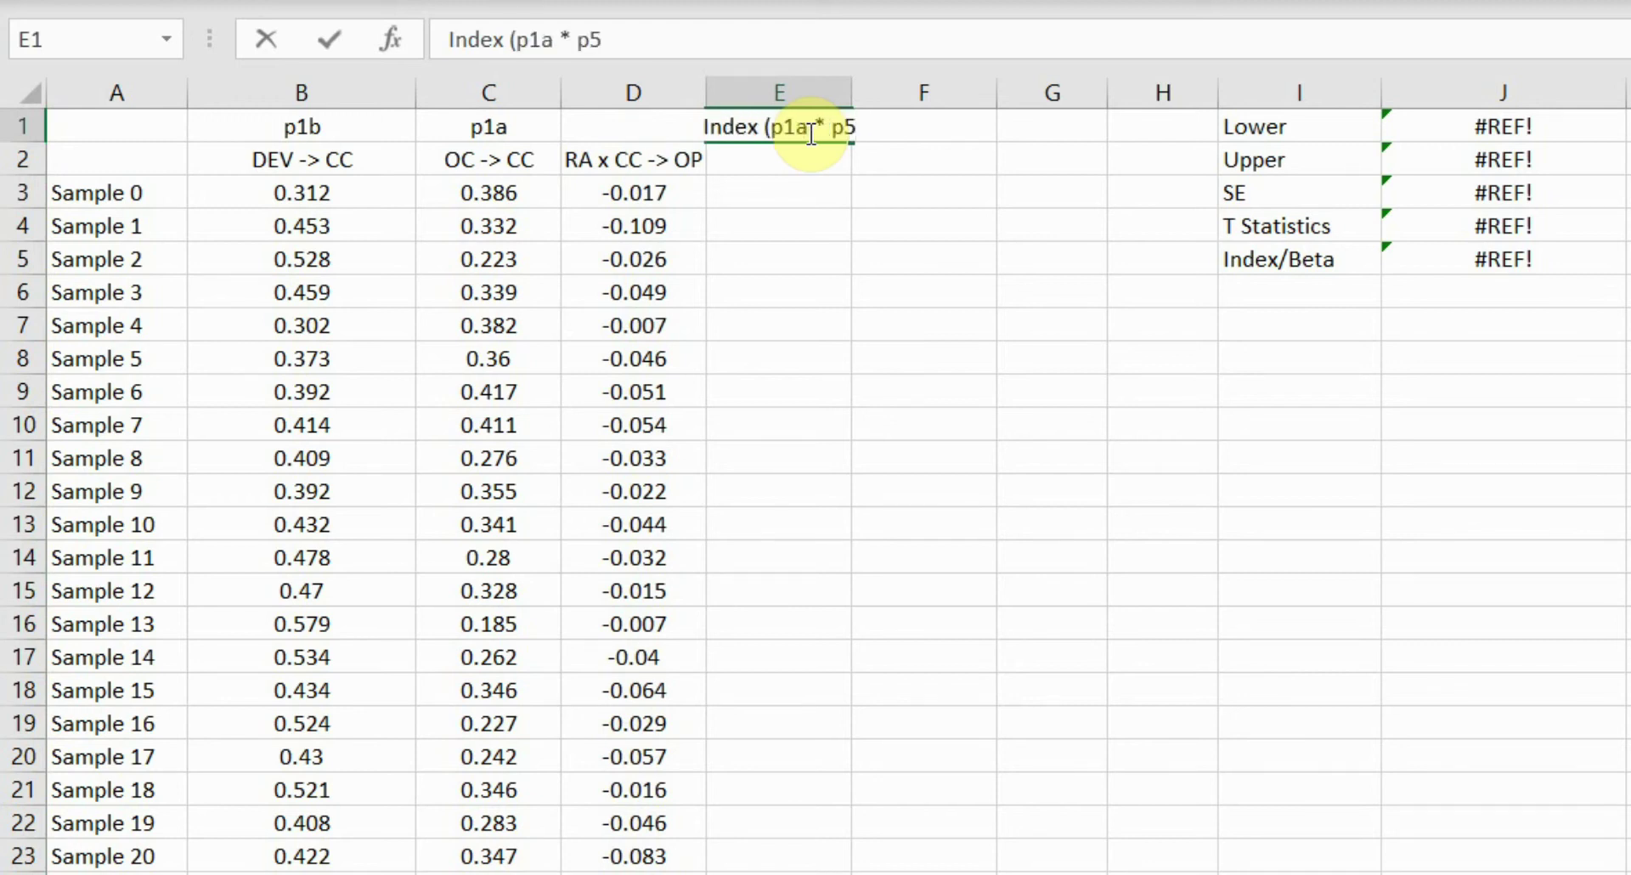
{"action": "type", "text": ")"}
{"action": "key", "text": "Return"}
{"action": "left_click", "coordinate": [883, 127]}
{"action": "key", "text": "ctrl+r"}
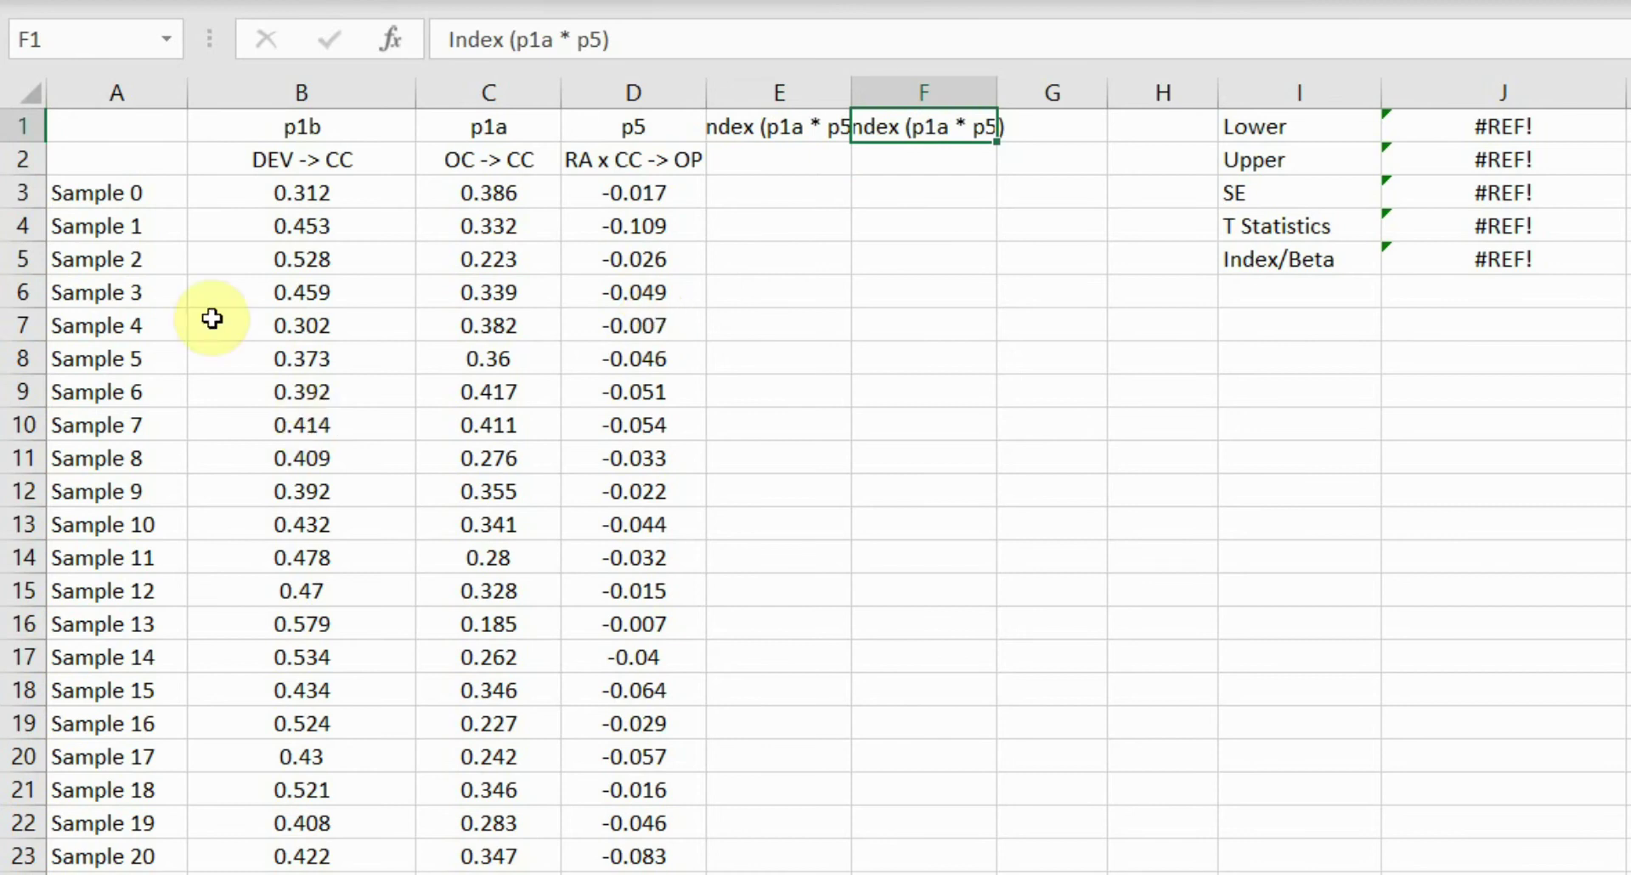
{"action": "left_click", "coordinate": [541, 40]}
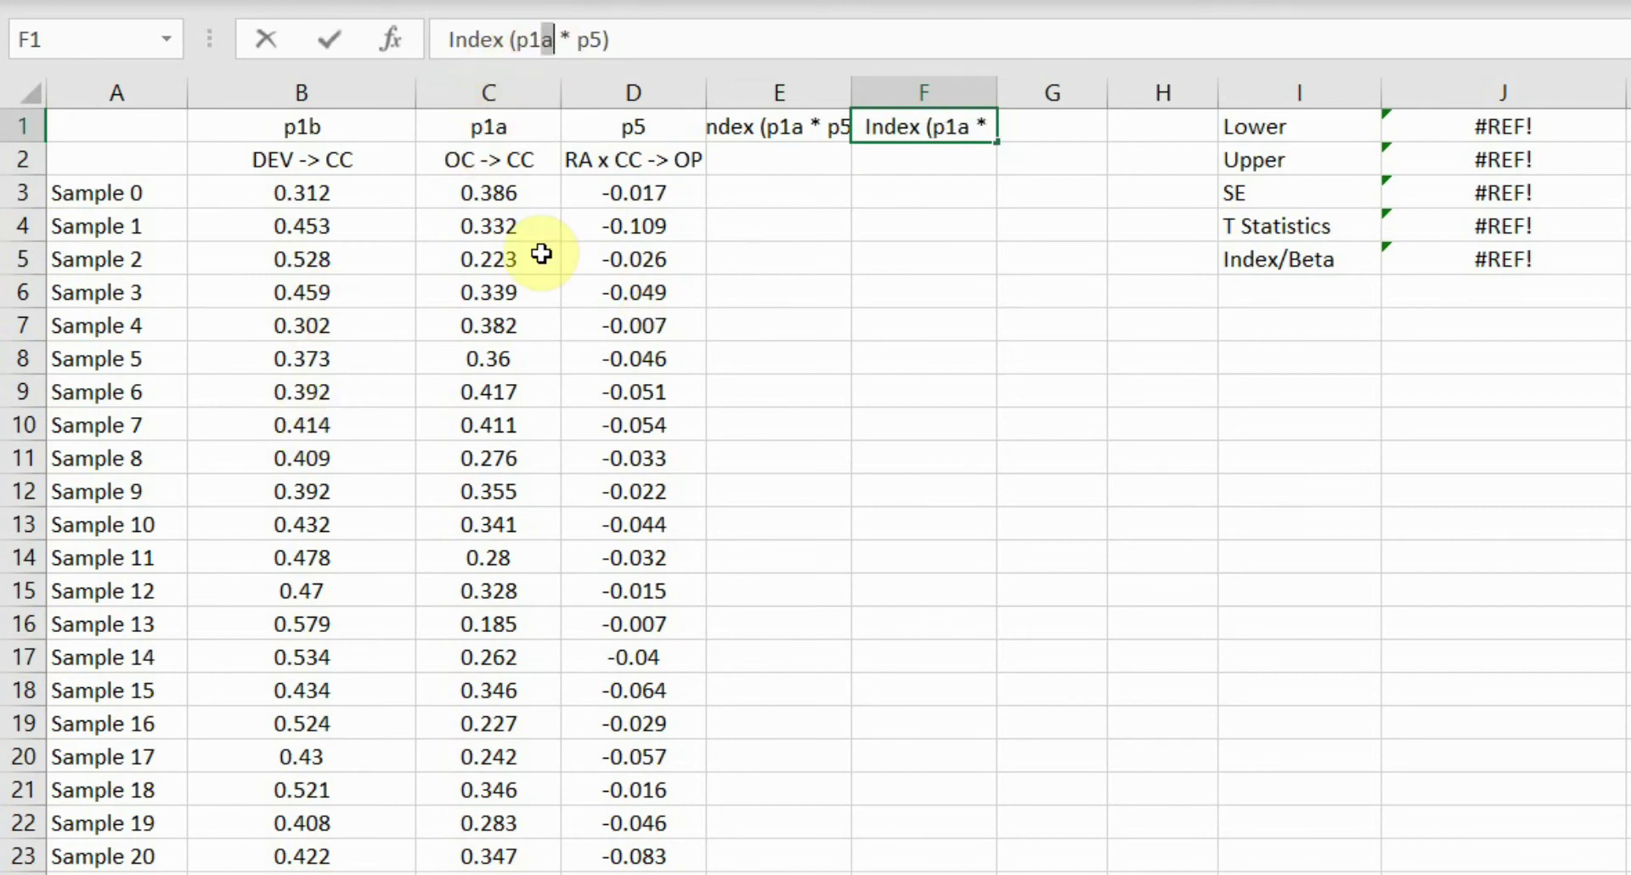
{"action": "type", "text": "b"}
{"action": "key", "text": "Return"}
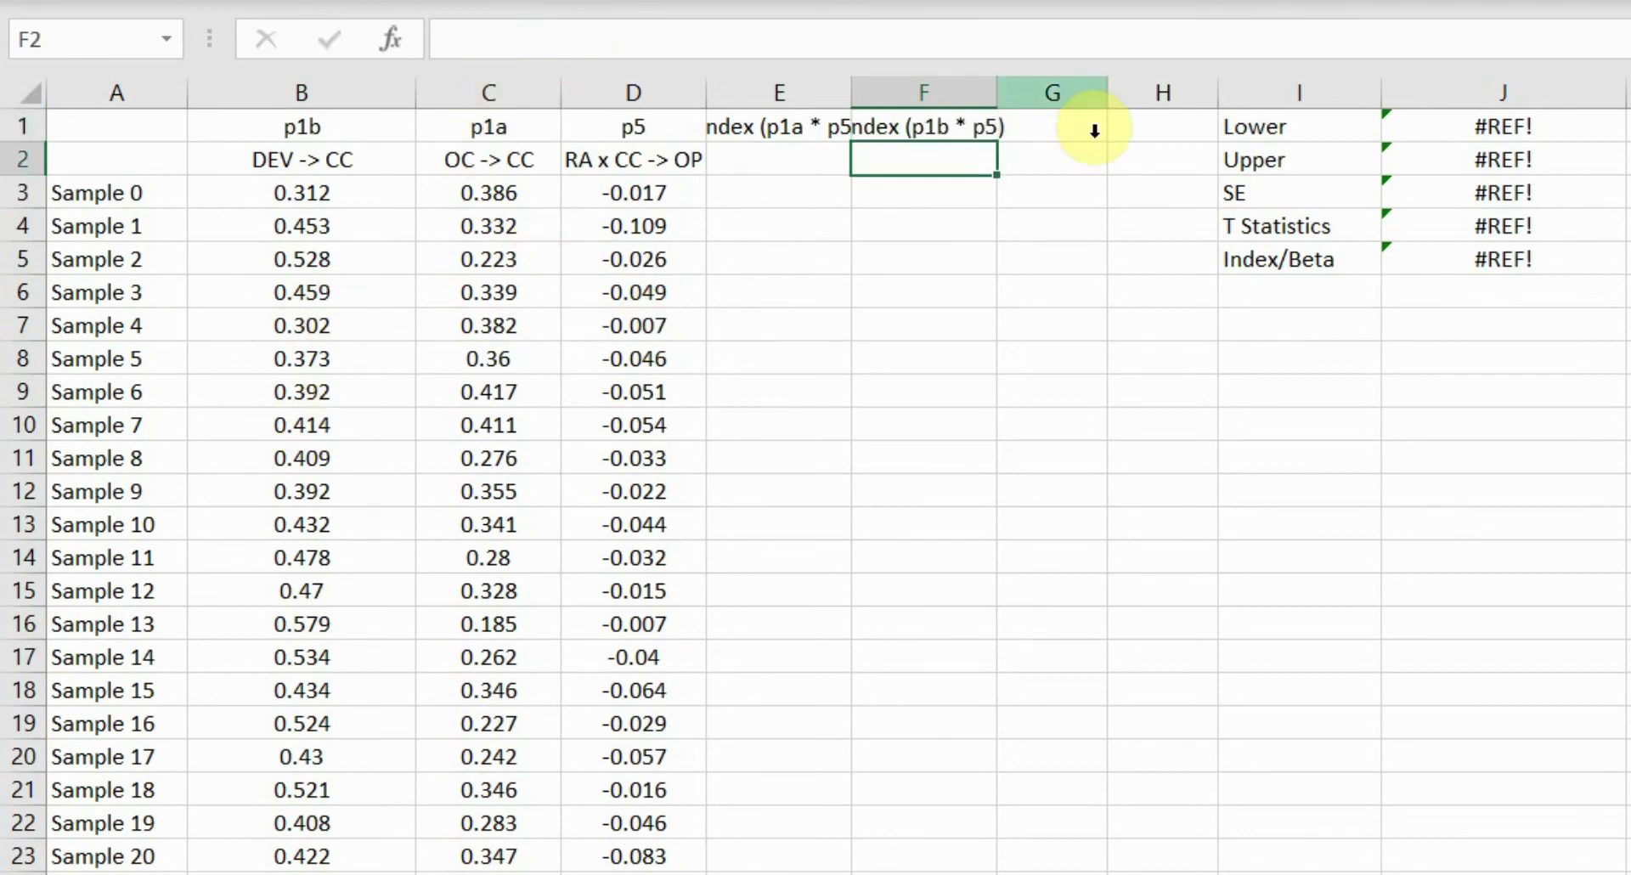
Step: Fit the widths of columns E and F to their headers and move both index headers down to row 2
{"action": "double_click", "coordinate": [851, 91]}
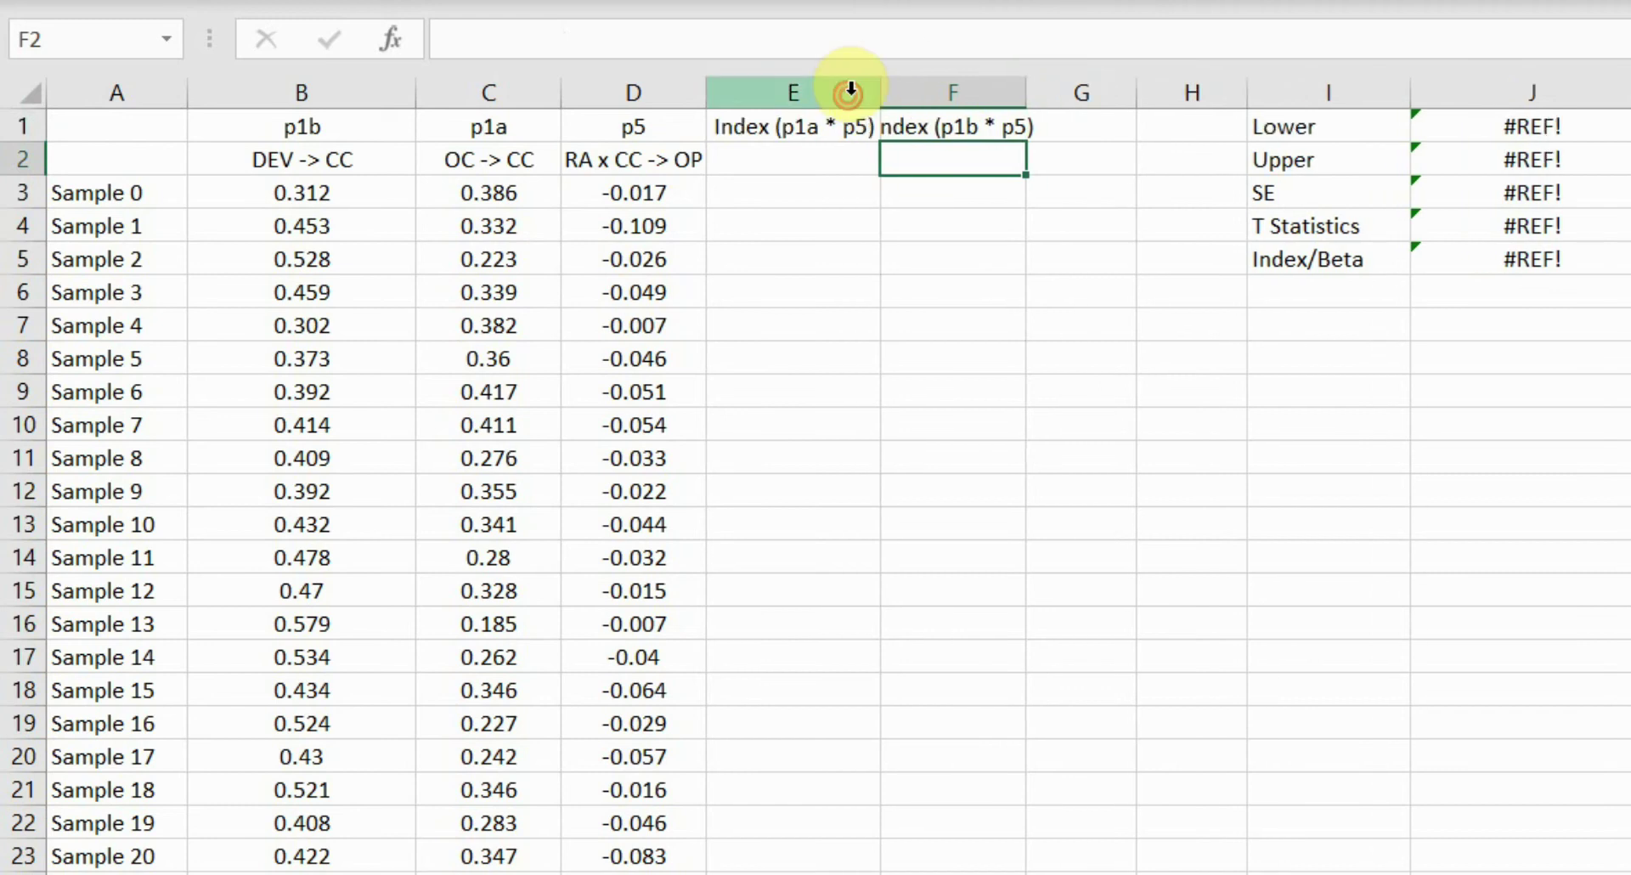
{"action": "double_click", "coordinate": [1026, 91]}
{"action": "left_click", "coordinate": [752, 140]}
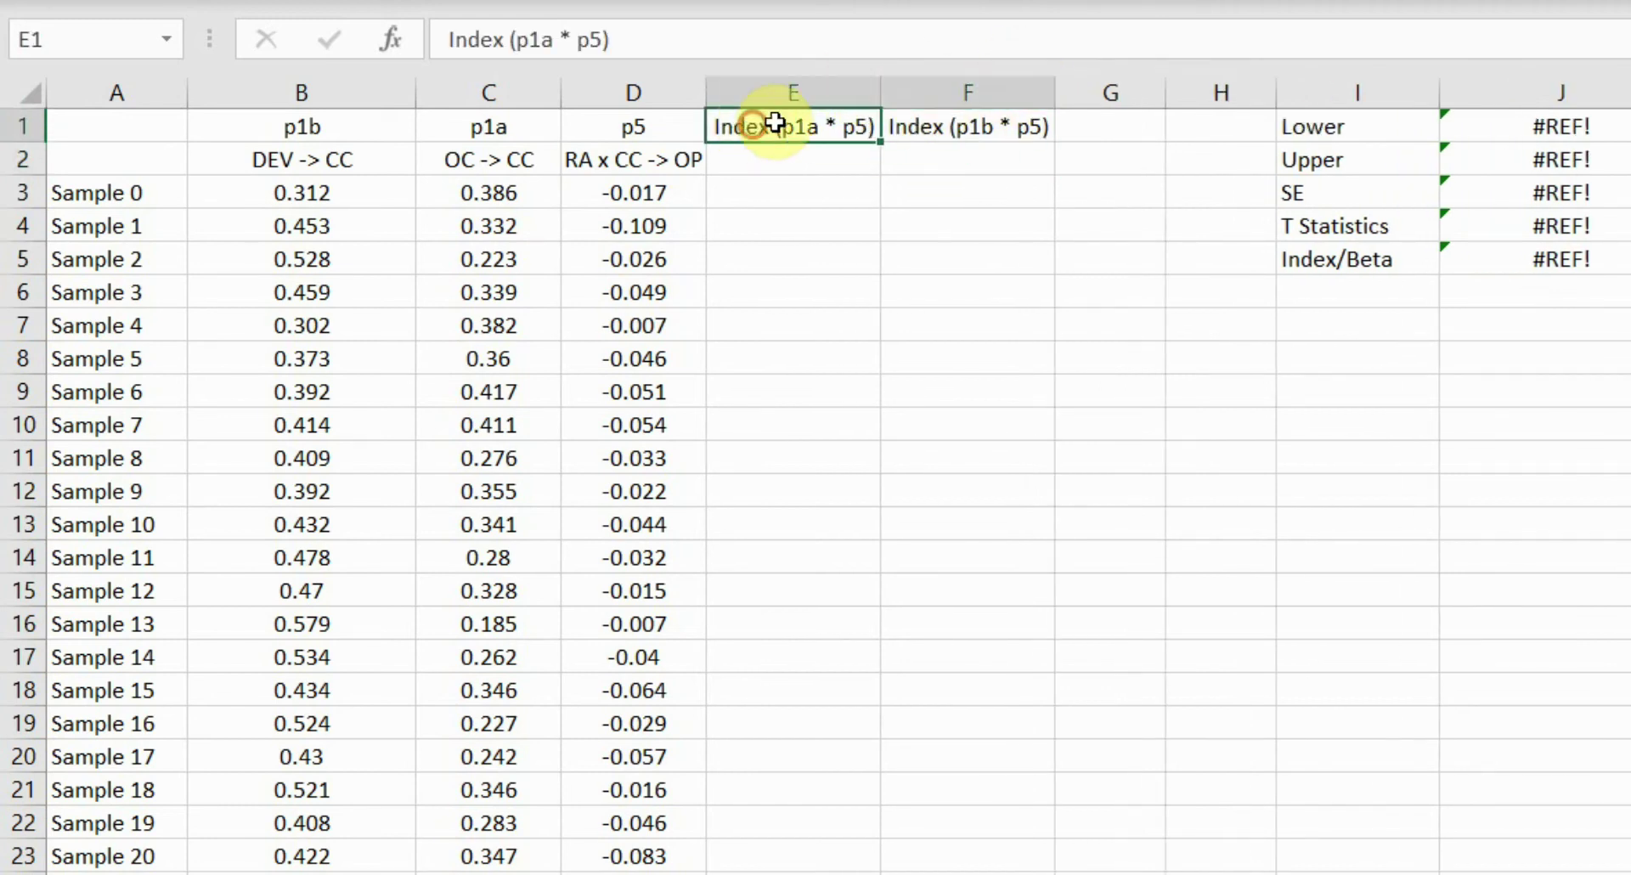
{"action": "left_click_drag", "start_coordinate": [768, 136], "coordinate": [779, 169]}
Step: Calculate Index (p1a * p5) with =C3*D3 in E3 and fill the formula down for all samples
{"action": "left_click", "coordinate": [779, 196]}
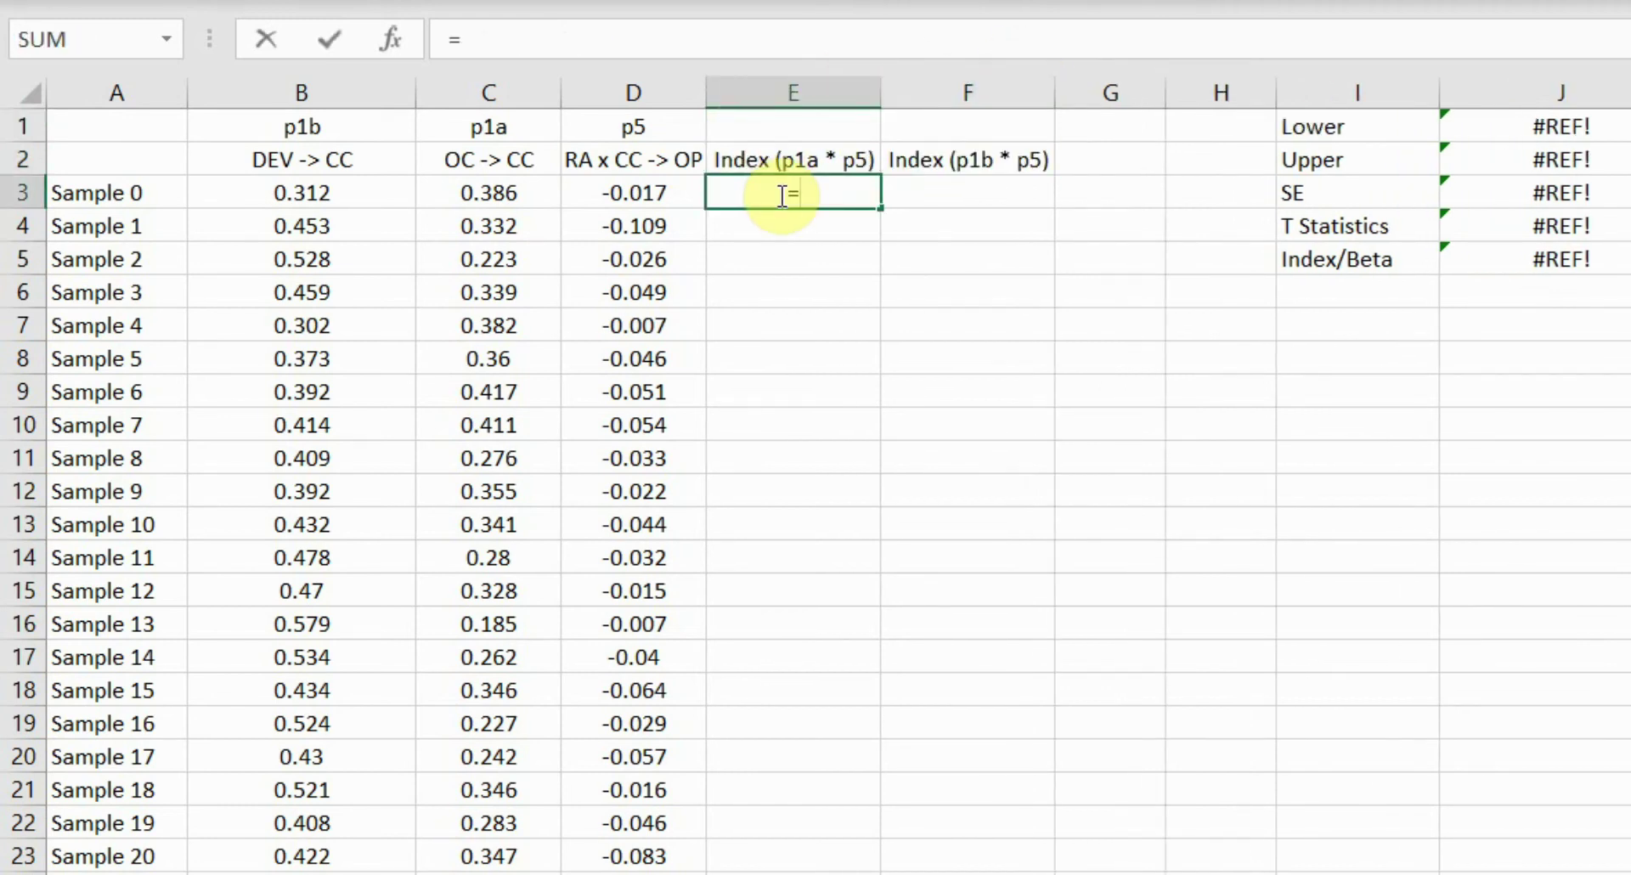
{"action": "type", "text": "="}
{"action": "left_click", "coordinate": [487, 185]}
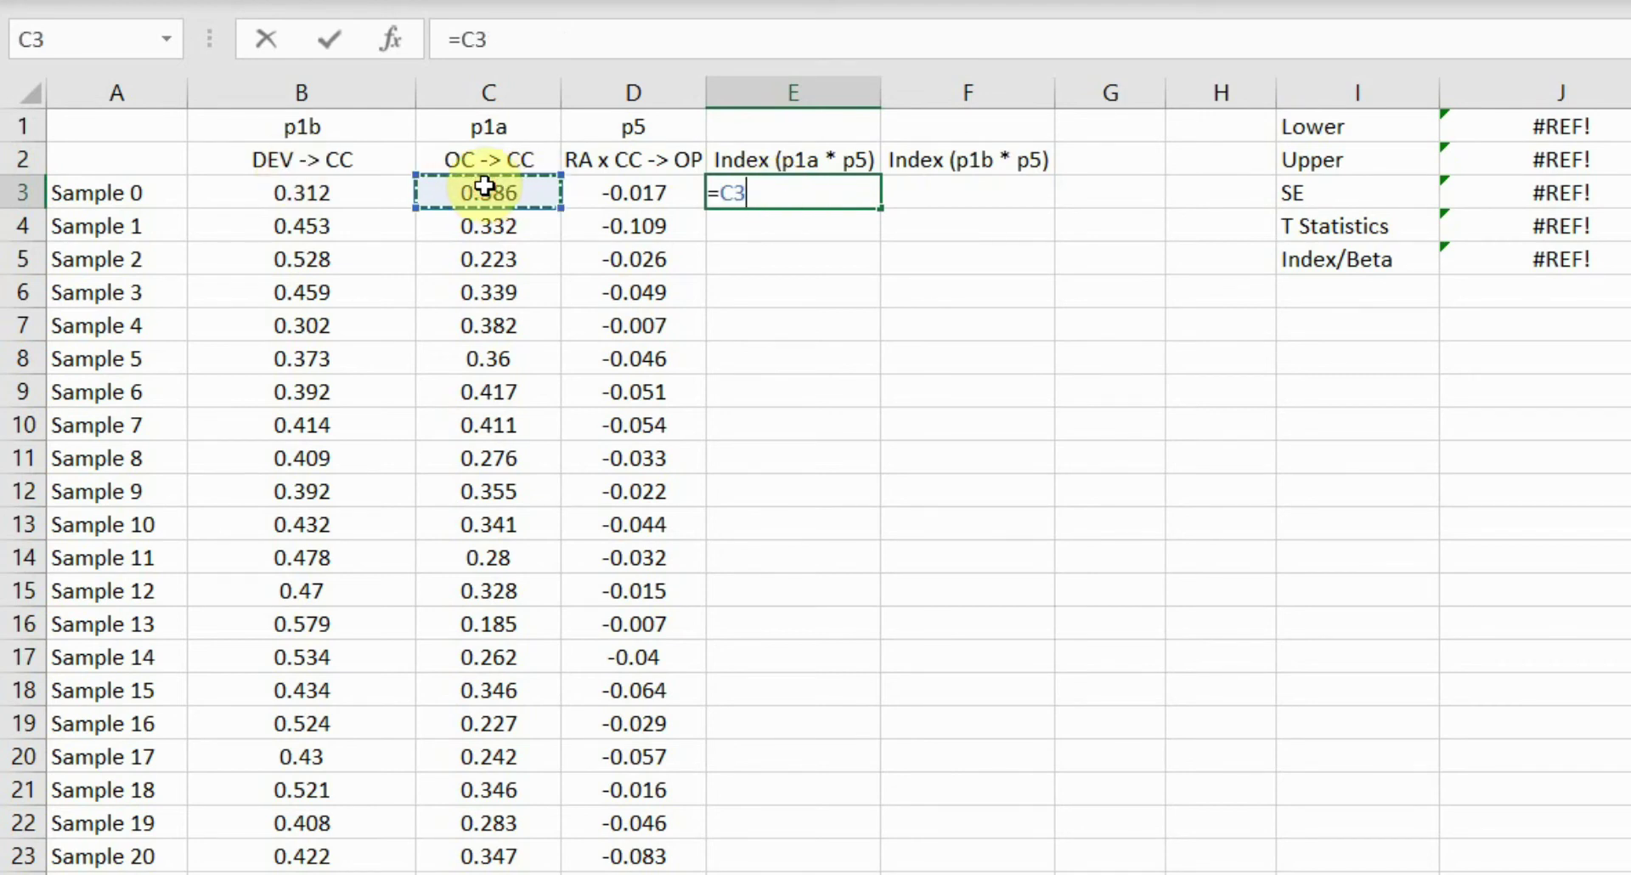
{"action": "type", "text": "*"}
{"action": "left_click", "coordinate": [623, 193]}
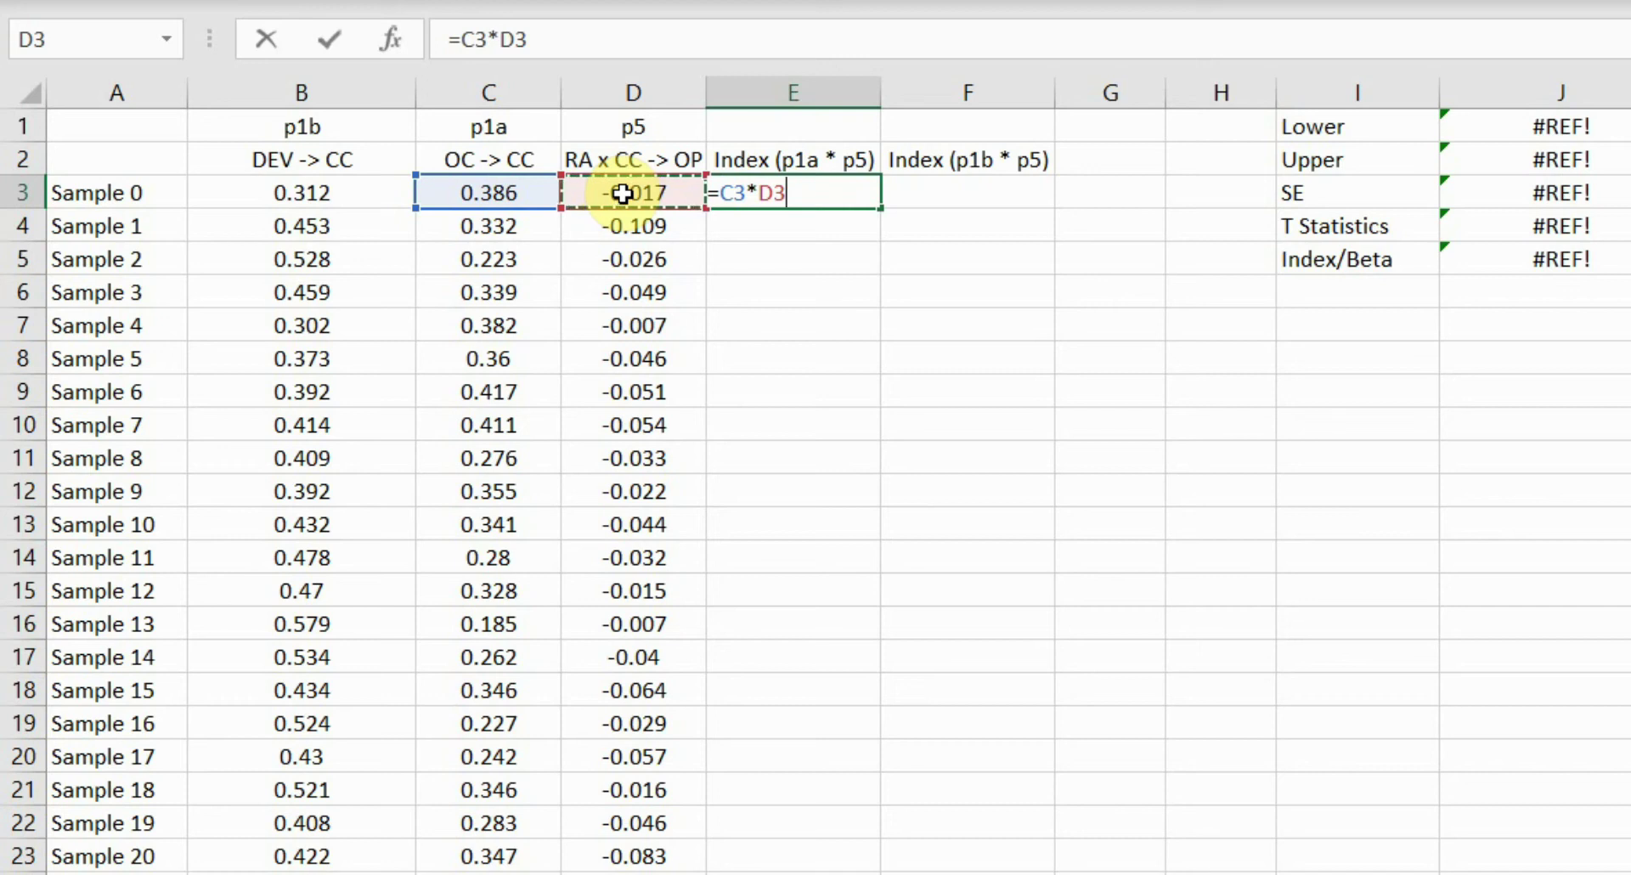
{"action": "key", "text": "Return"}
{"action": "left_click", "coordinate": [845, 185]}
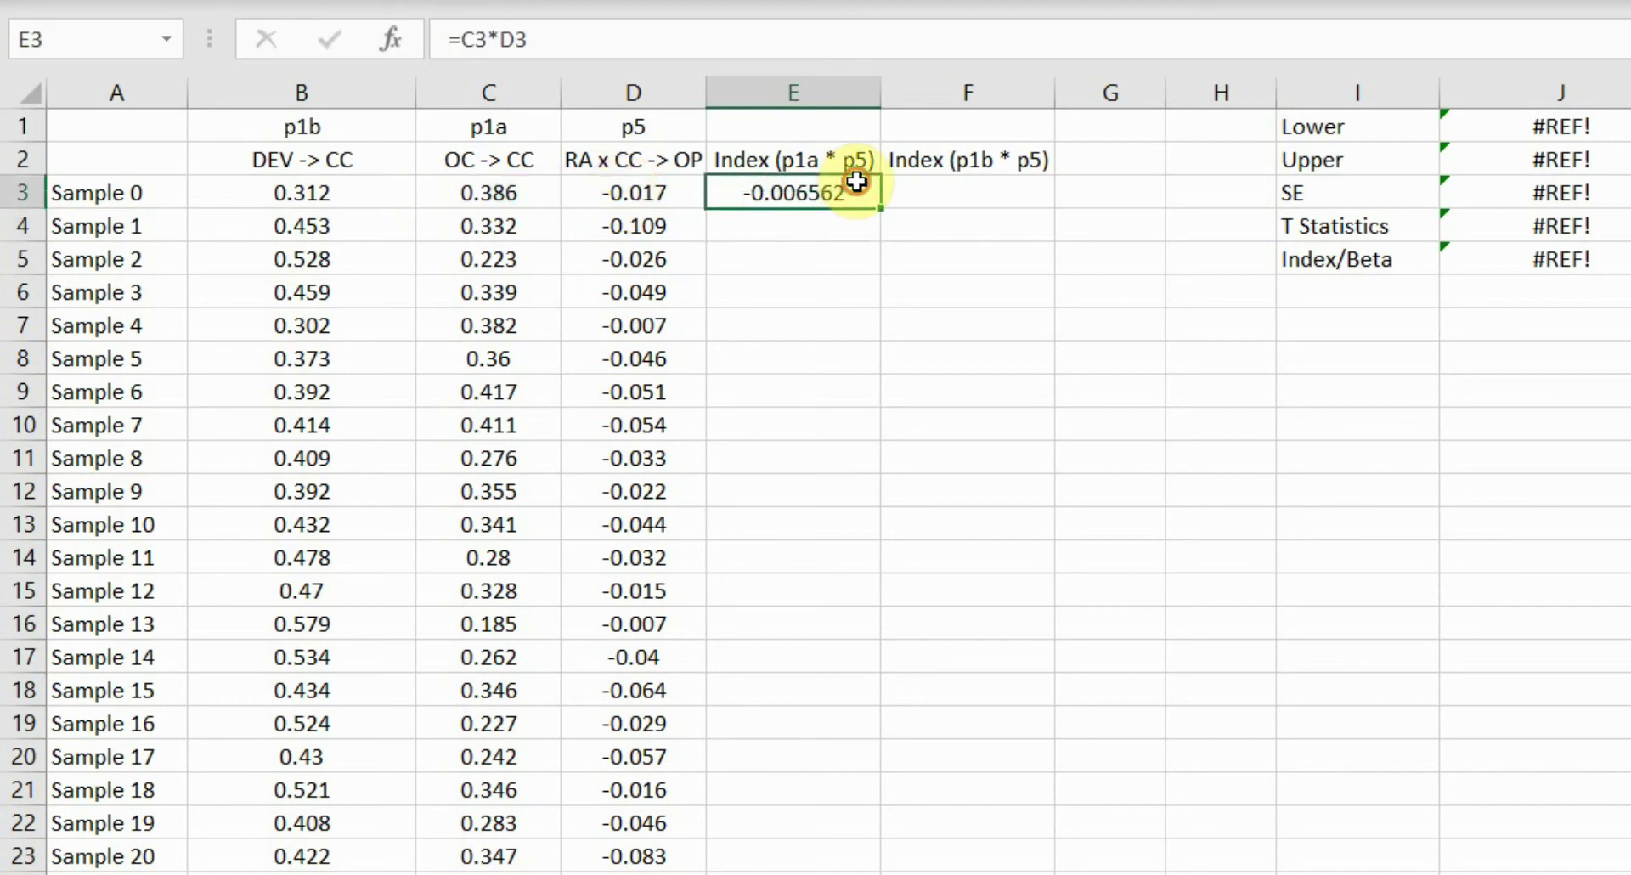
{"action": "double_click", "coordinate": [883, 208]}
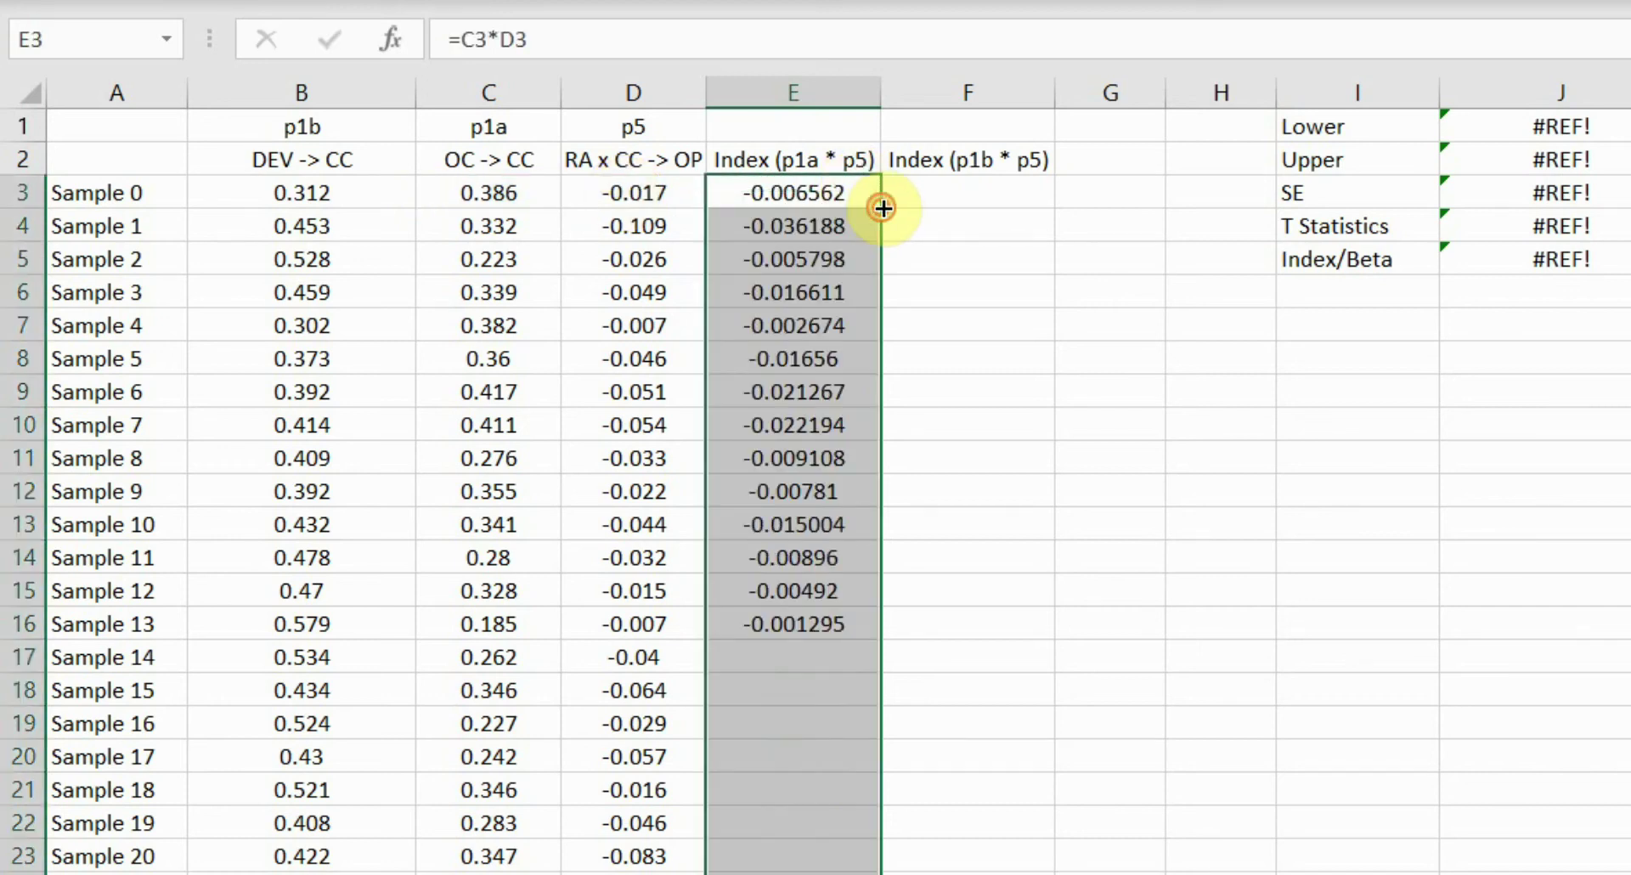
Step: Calculate Index (p1b * p5) with =B3*D3 in F3 and fill the formula down for all samples
{"action": "left_click", "coordinate": [949, 187]}
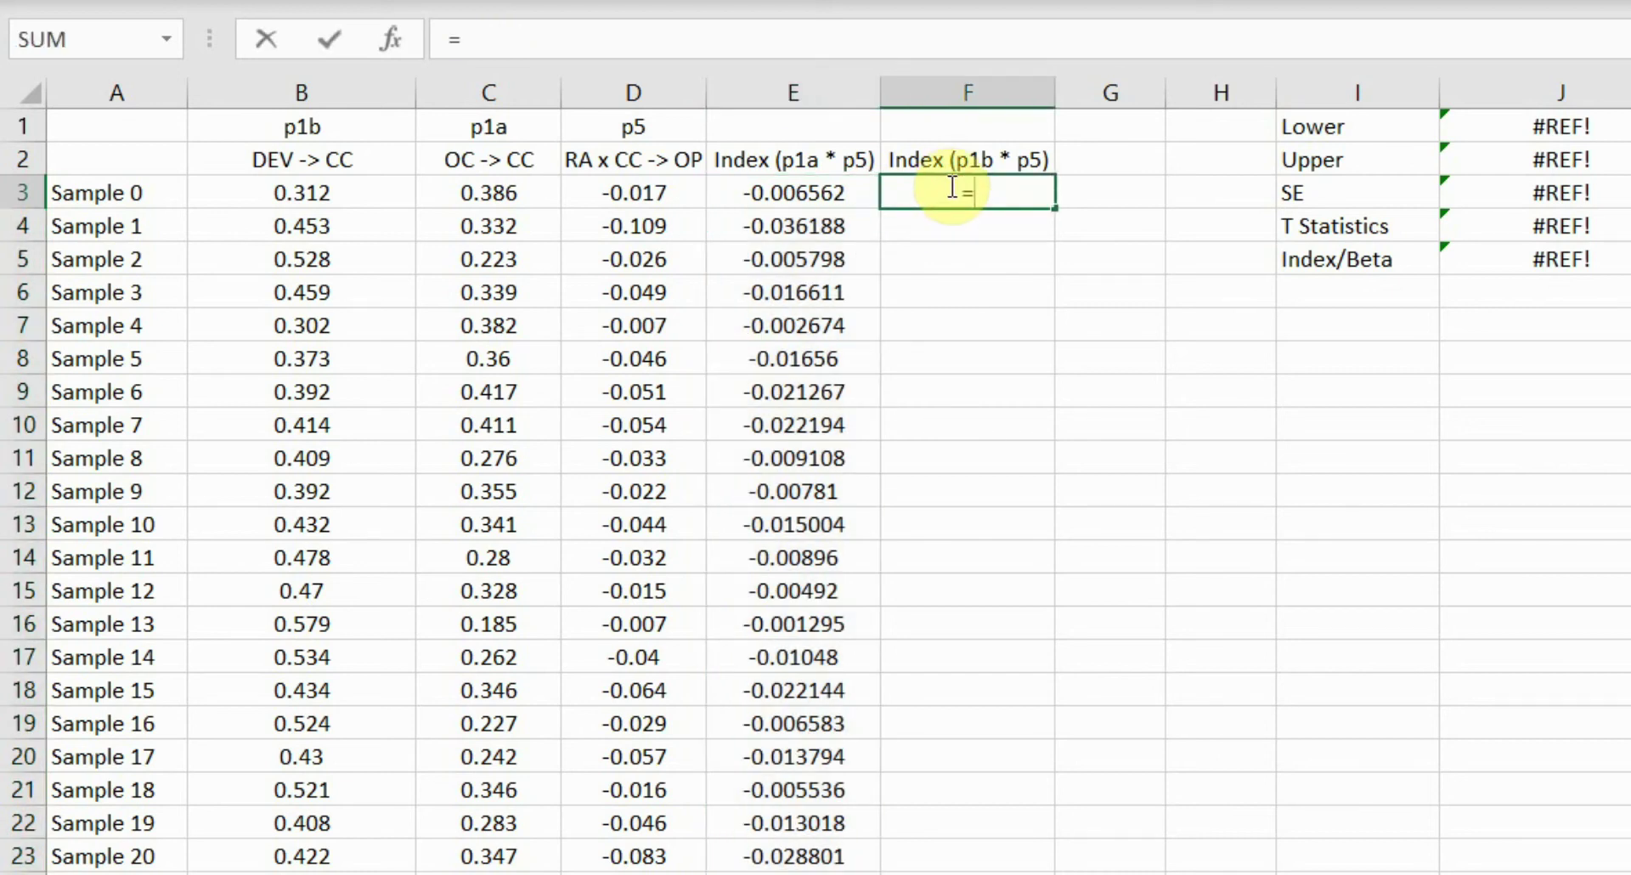
{"action": "left_click", "coordinate": [325, 192]}
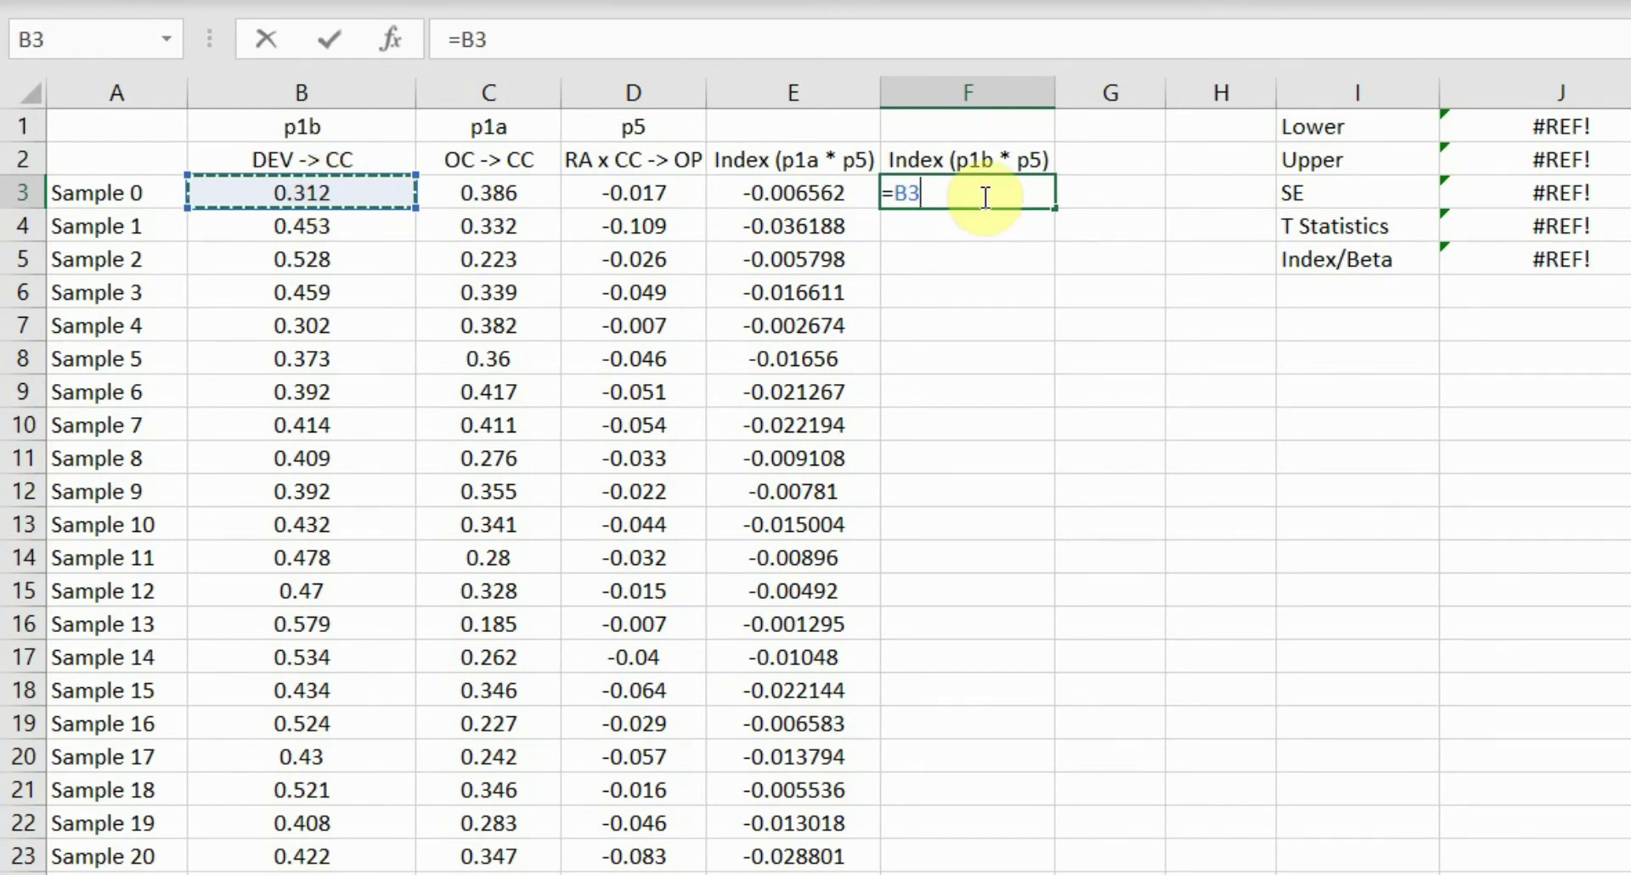
{"action": "type", "text": "*"}
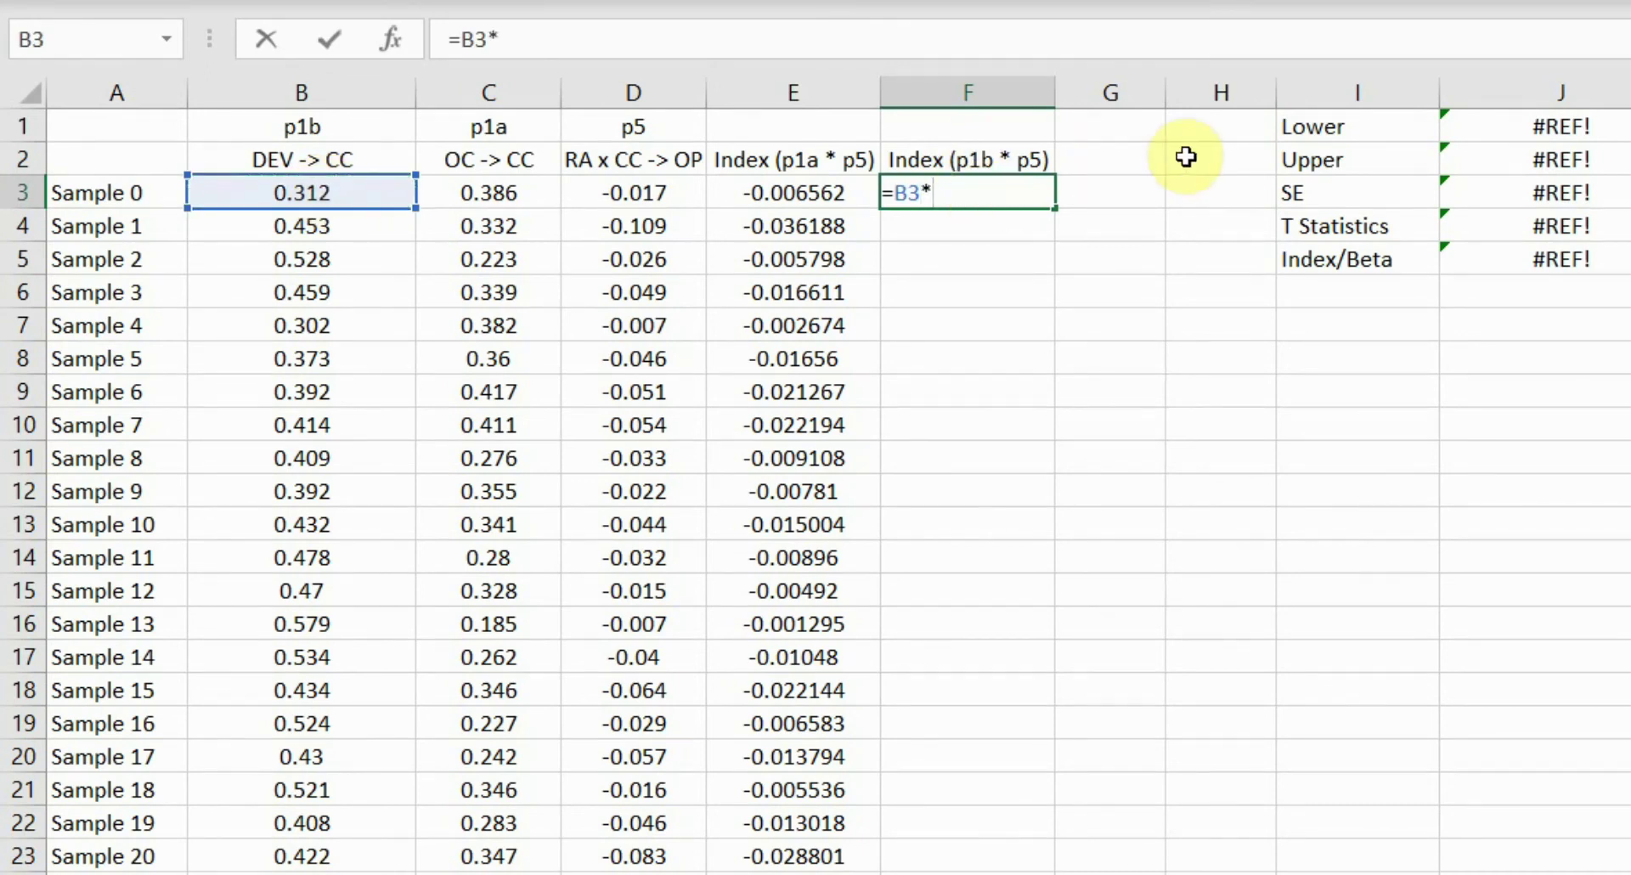
{"action": "left_click", "coordinate": [610, 198]}
{"action": "key", "text": "Return"}
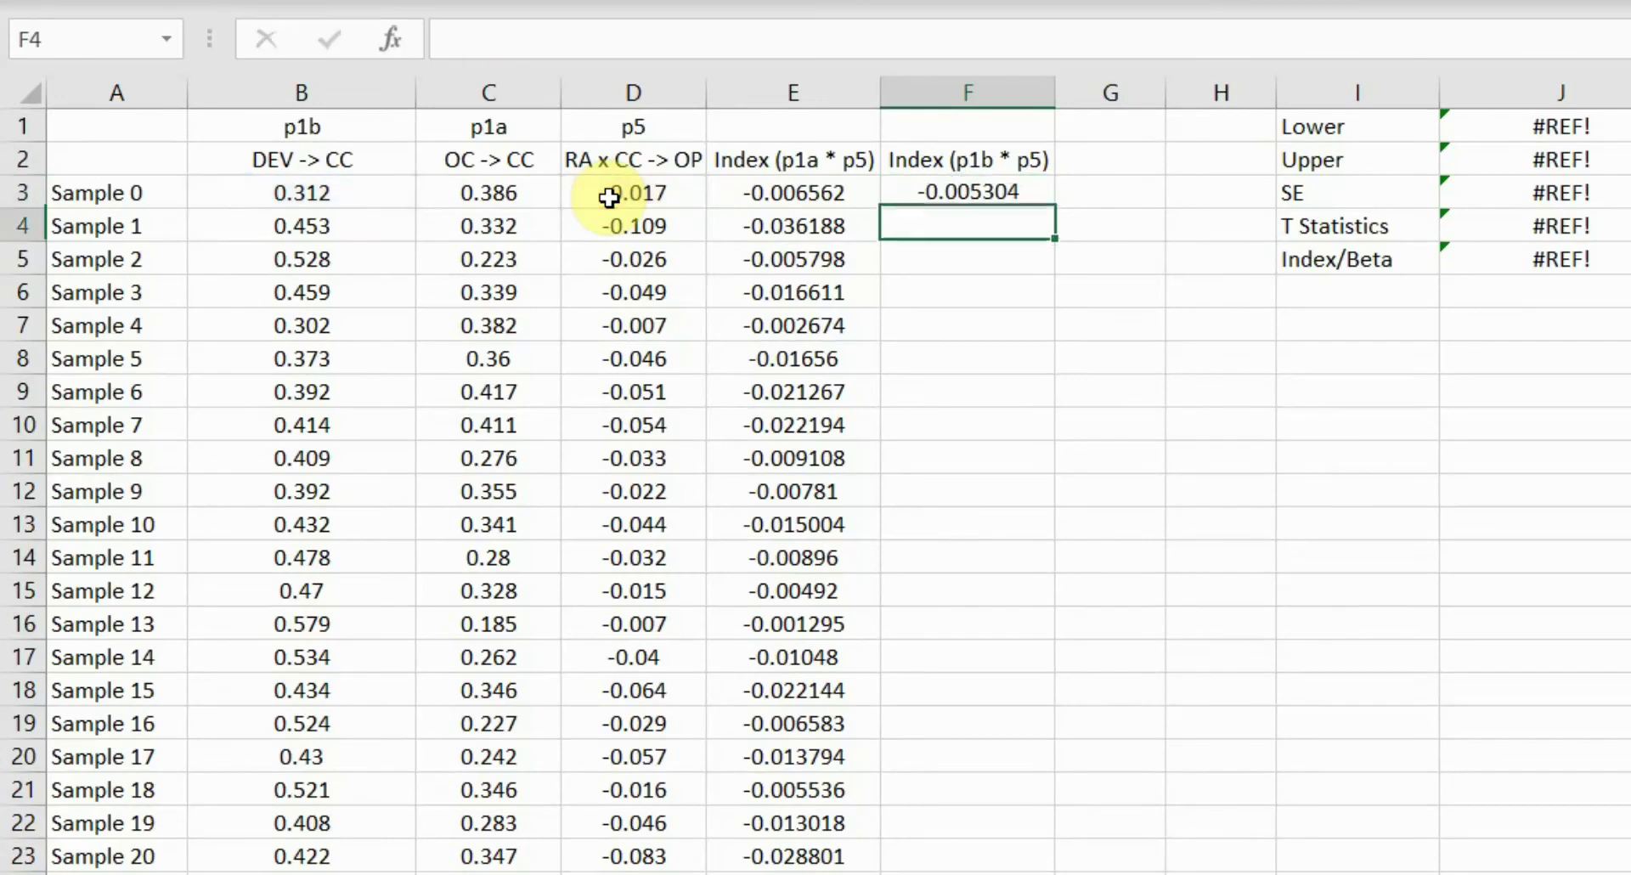
{"action": "left_click", "coordinate": [892, 199]}
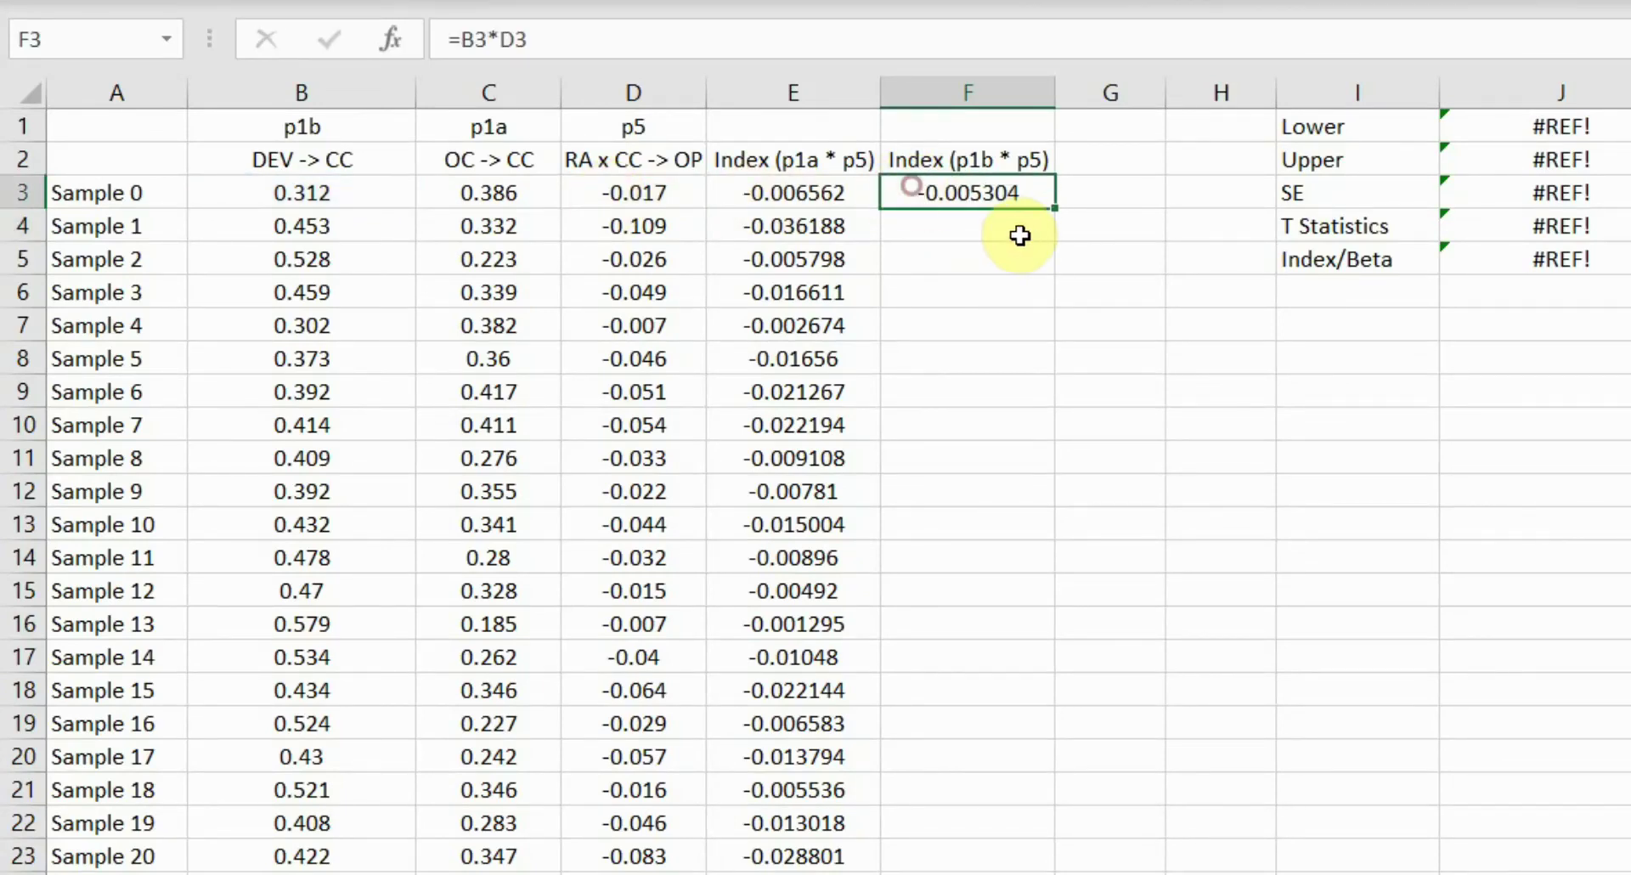
{"action": "double_click", "coordinate": [1055, 242]}
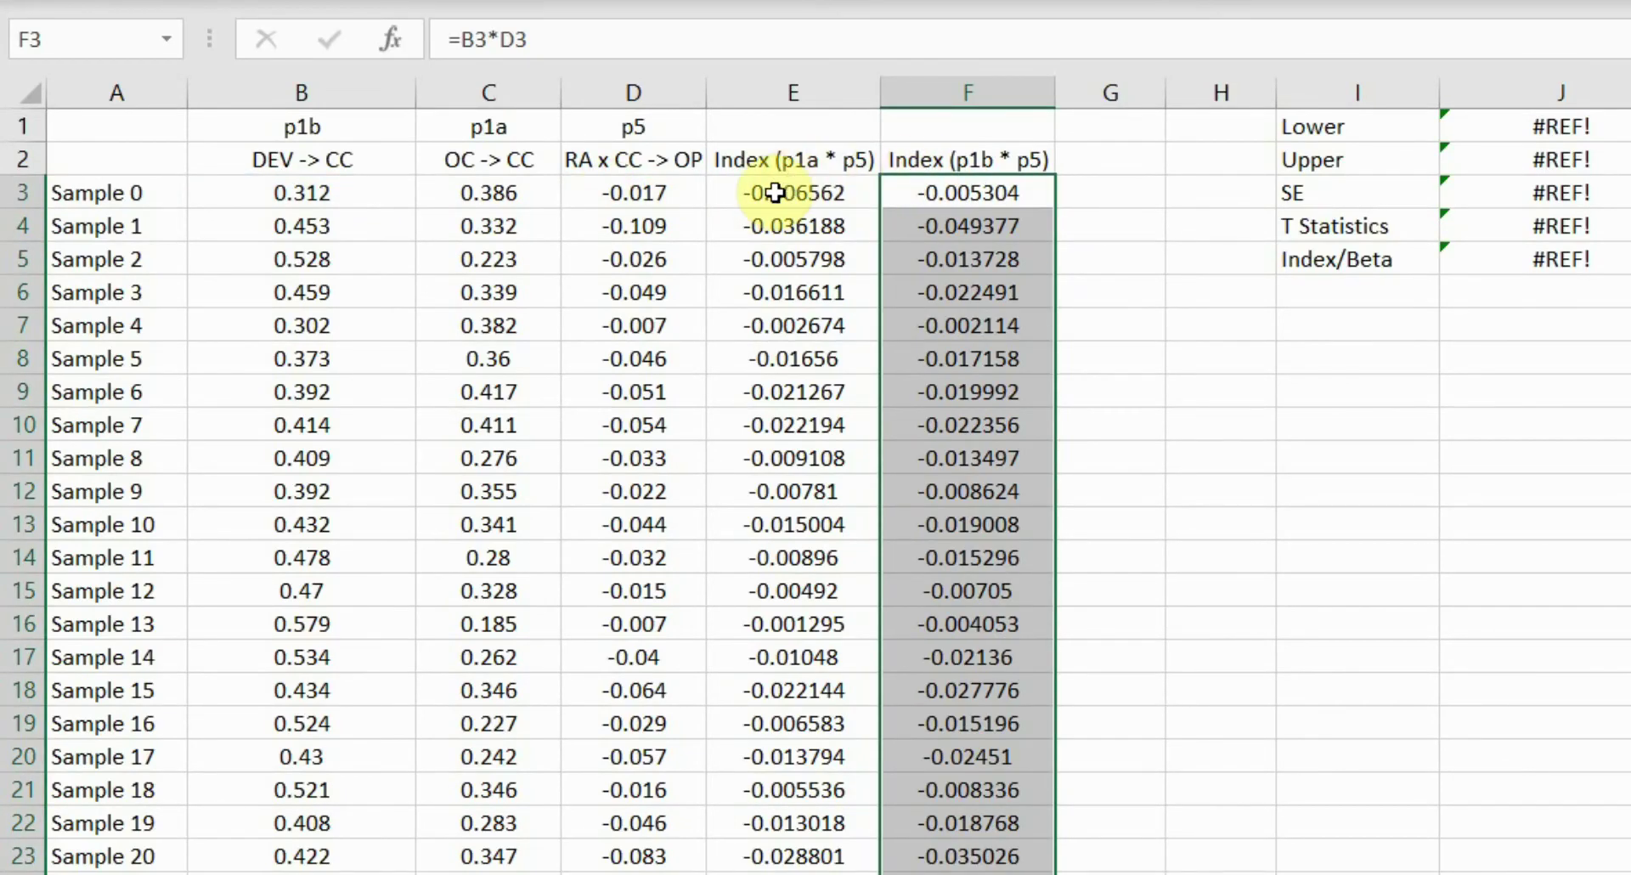
Step: Check which cells the index formulas in E3 and F3 refer to, leaving both formulas as they are
{"action": "left_click", "coordinate": [795, 191]}
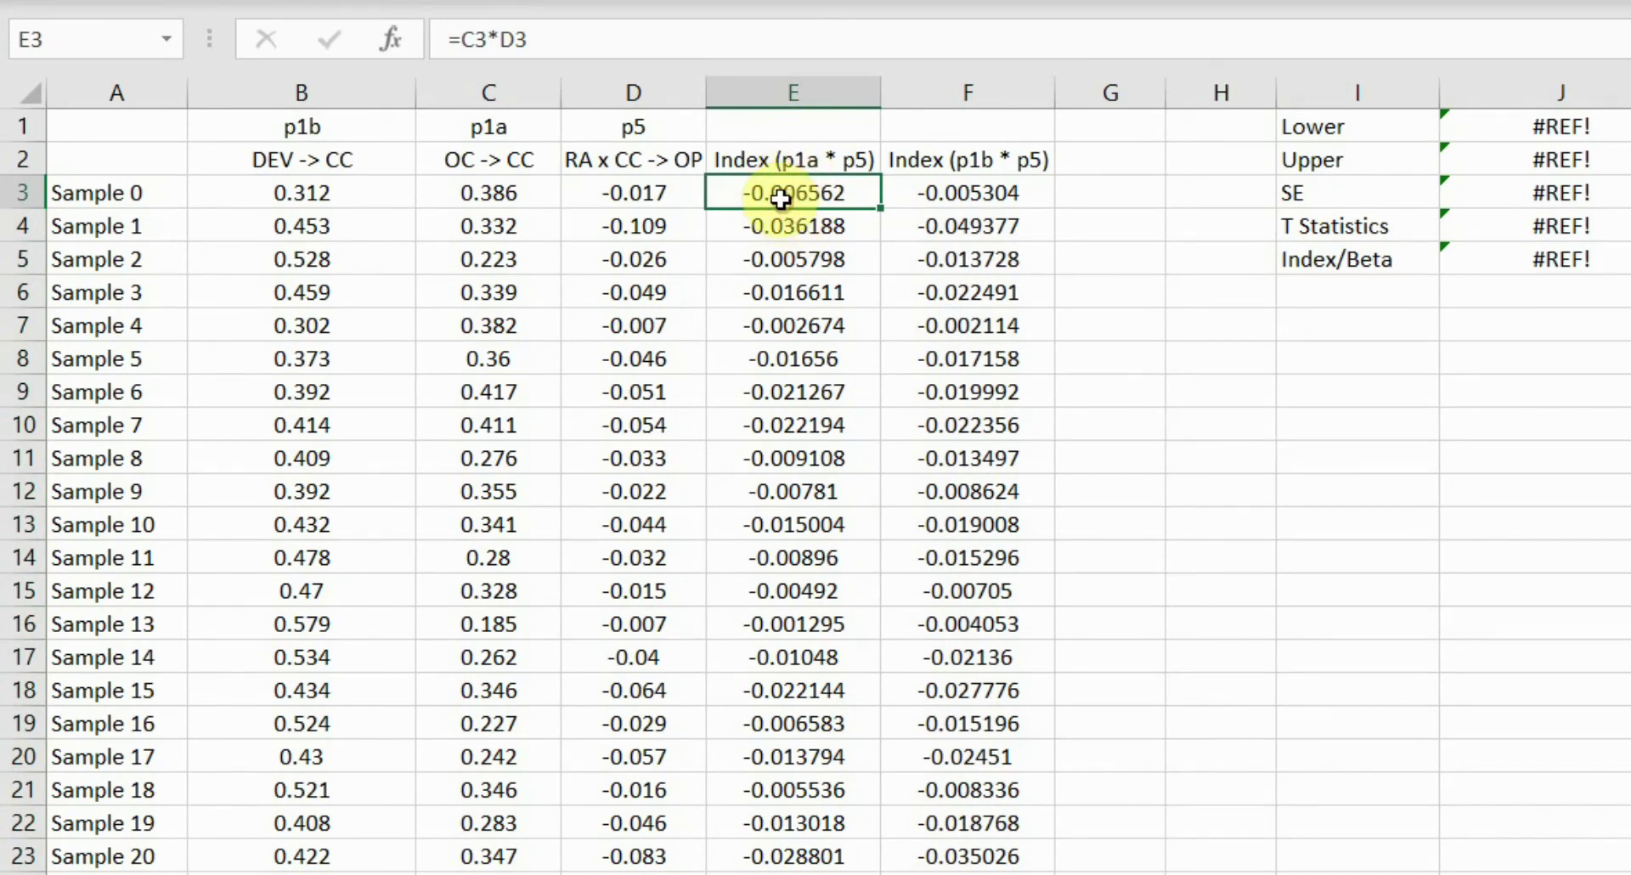
{"action": "double_click", "coordinate": [781, 198]}
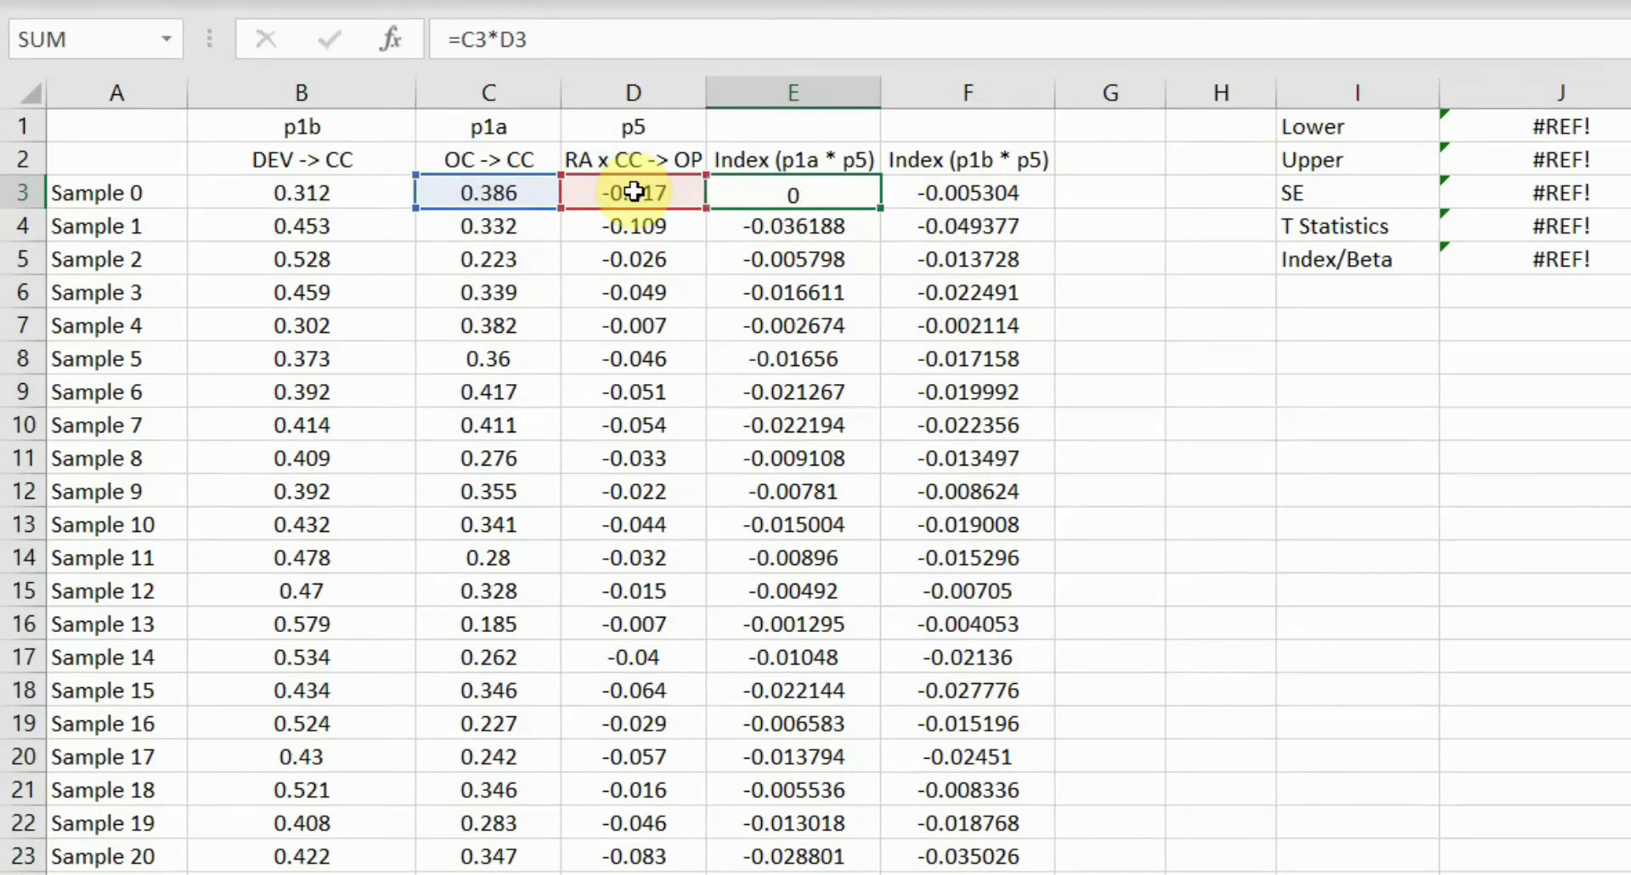
{"action": "key", "text": "Return"}
{"action": "key", "text": "Up"}
{"action": "key", "text": "Right"}
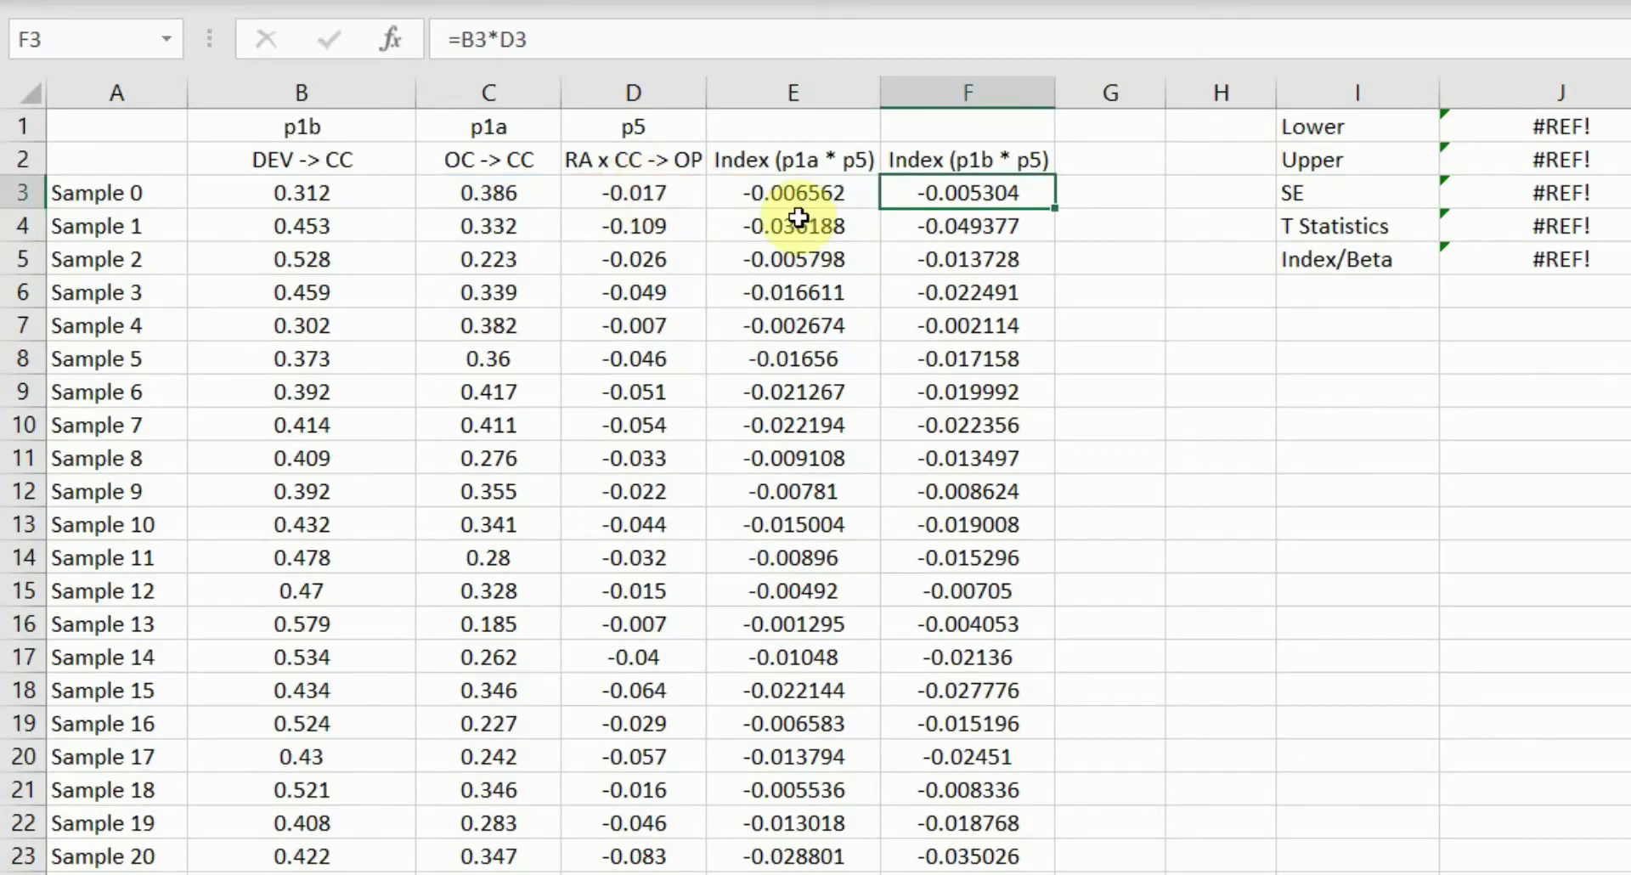
{"action": "double_click", "coordinate": [899, 197]}
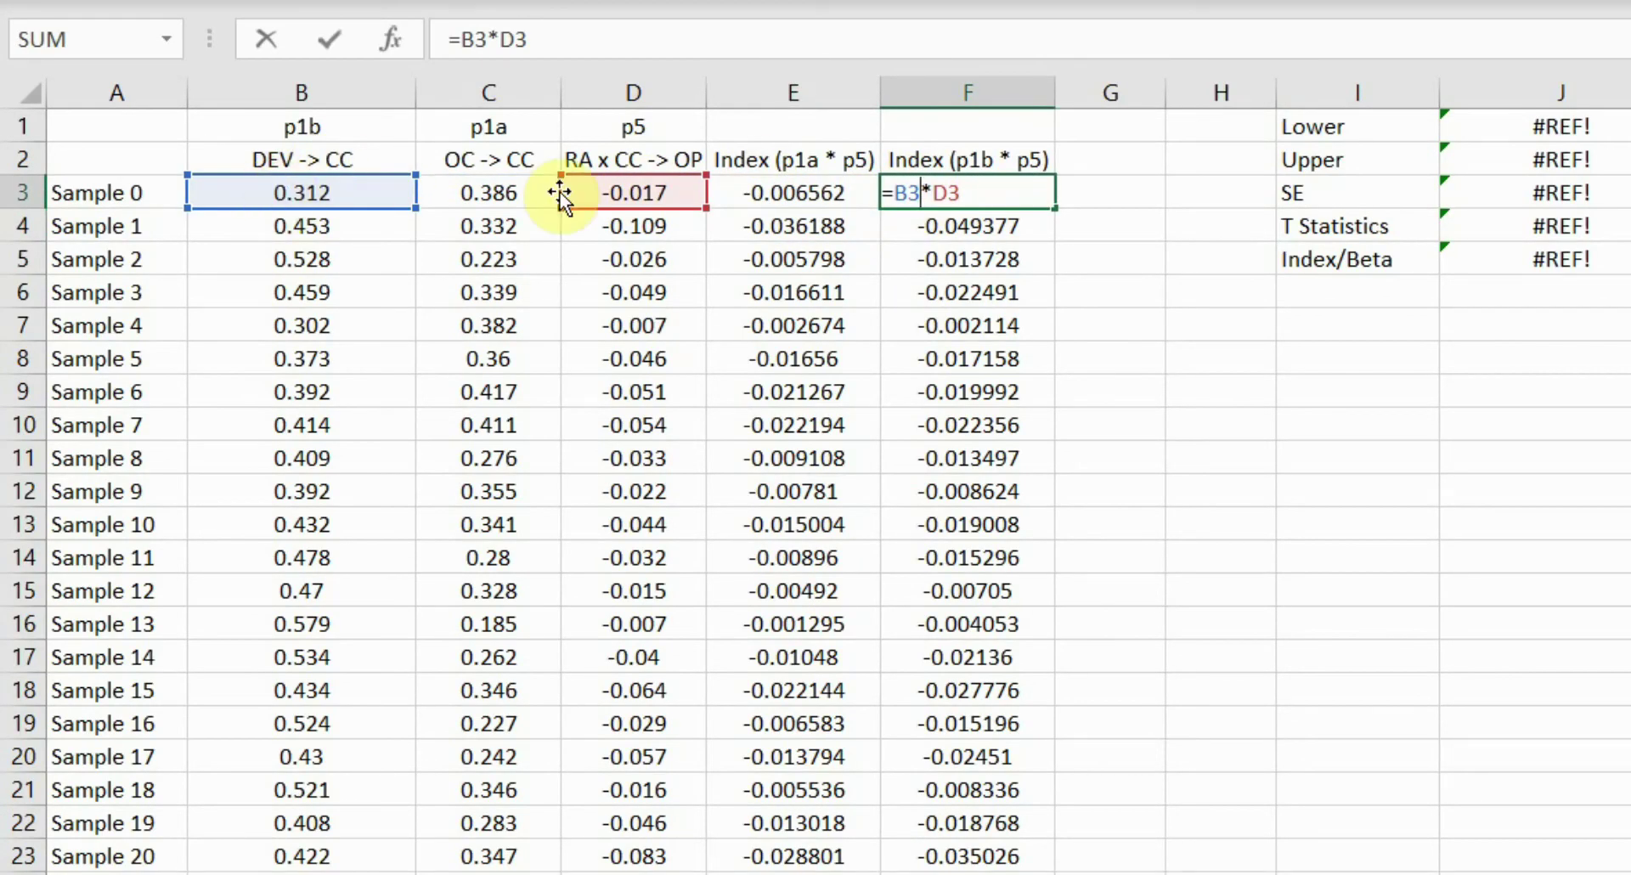
{"action": "key", "text": "Return"}
{"action": "key", "text": "Down"}
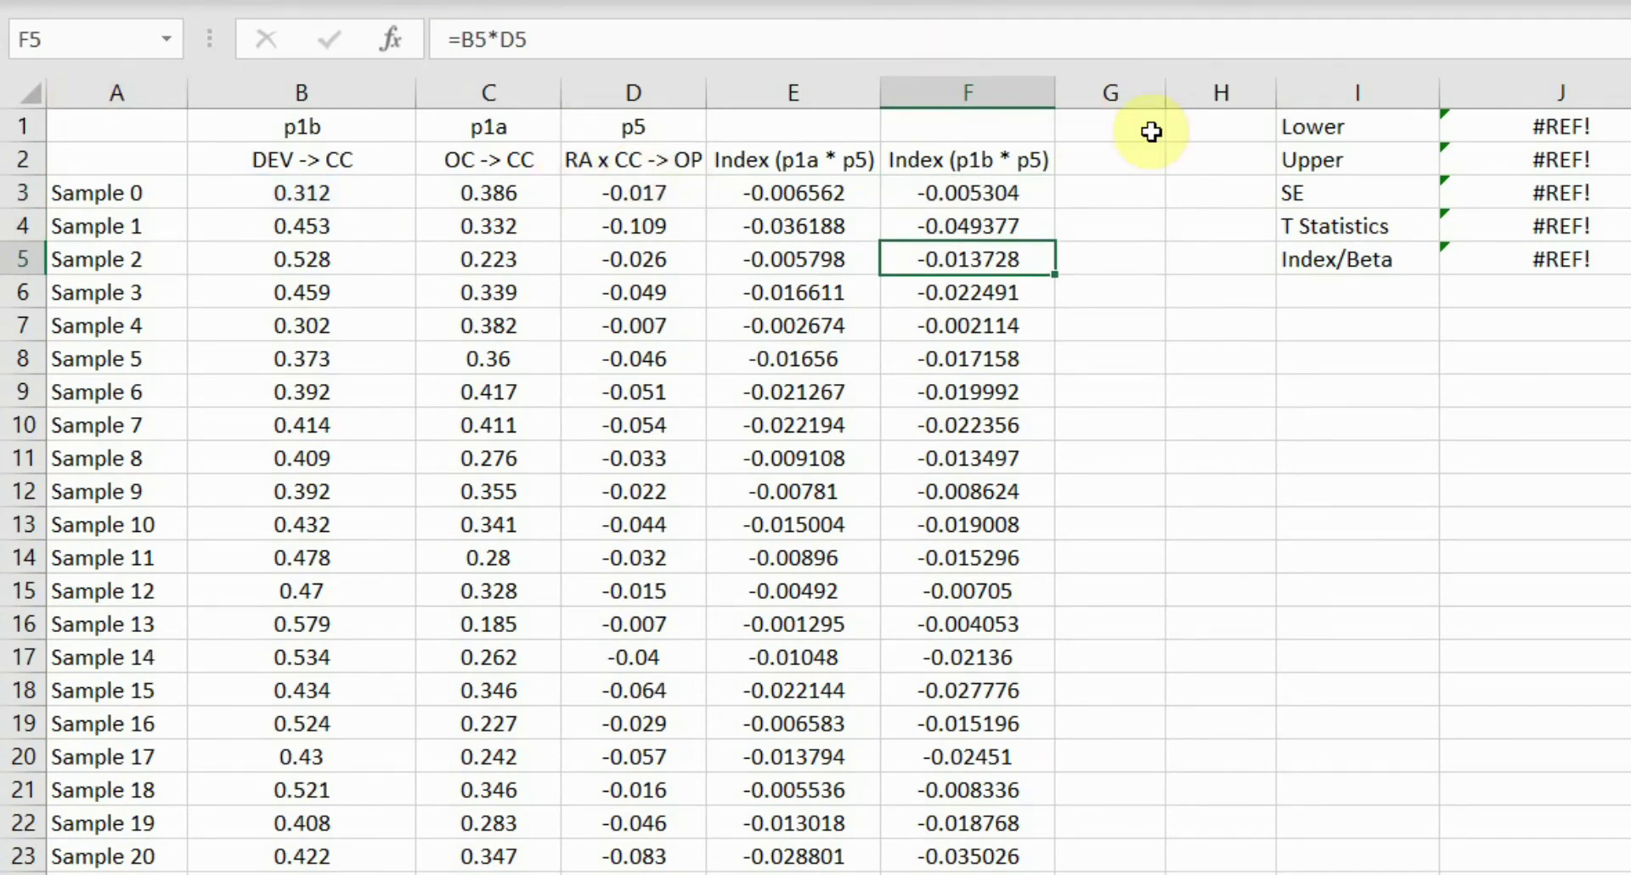
Step: Insert a blank row above row 1 and select cell J1 above the statistics values
{"action": "right_click", "coordinate": [30, 127]}
{"action": "left_click", "coordinate": [95, 414]}
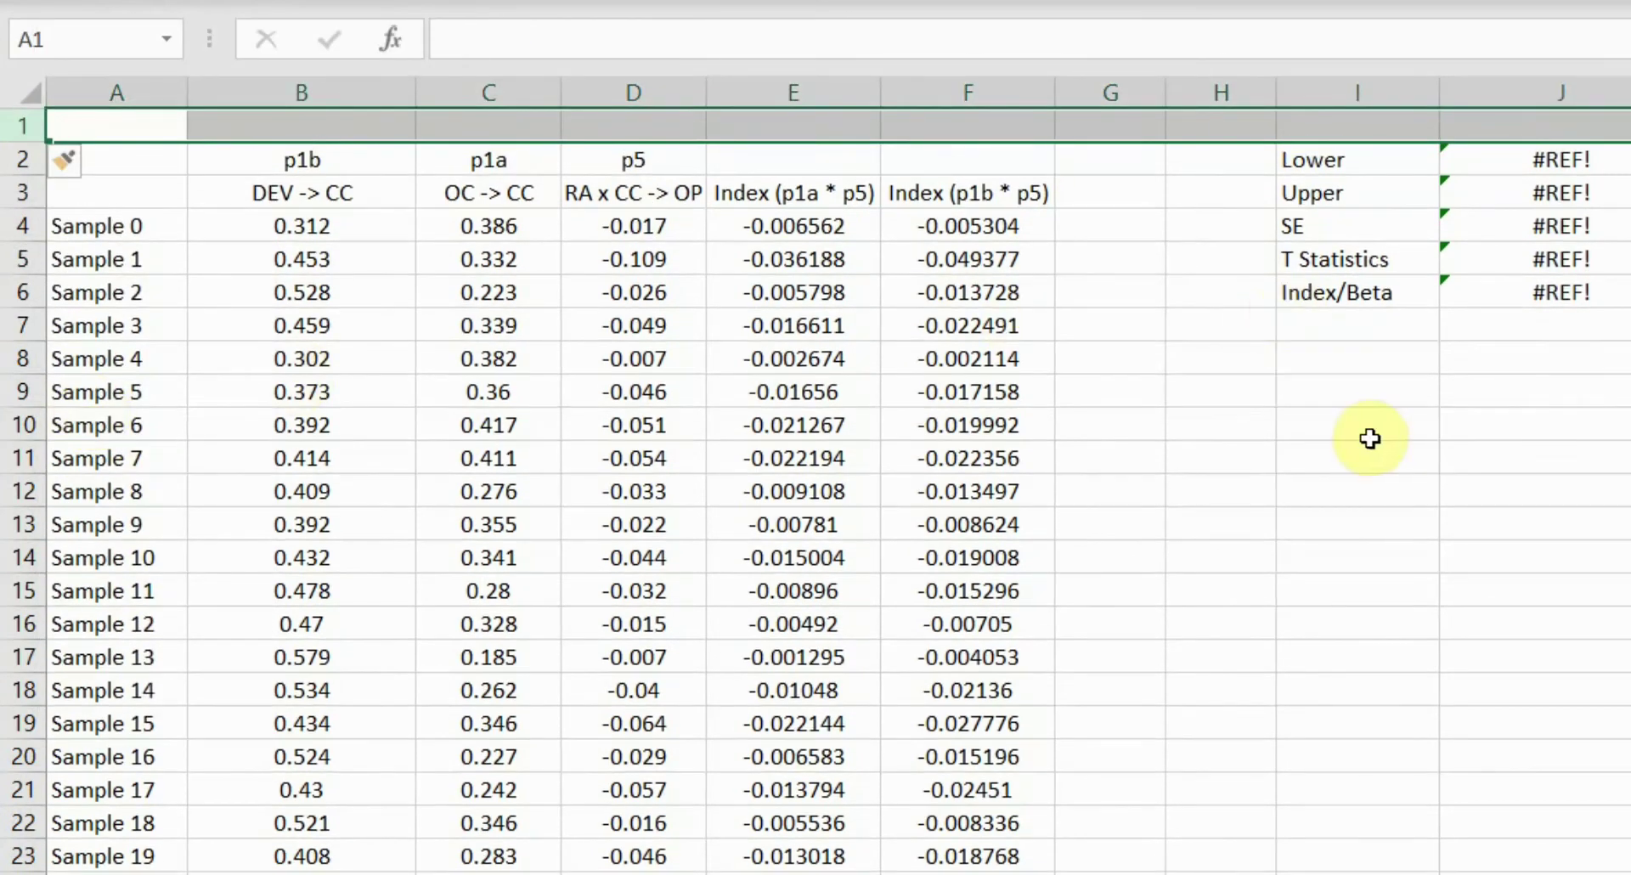
{"action": "left_click", "coordinate": [1542, 118]}
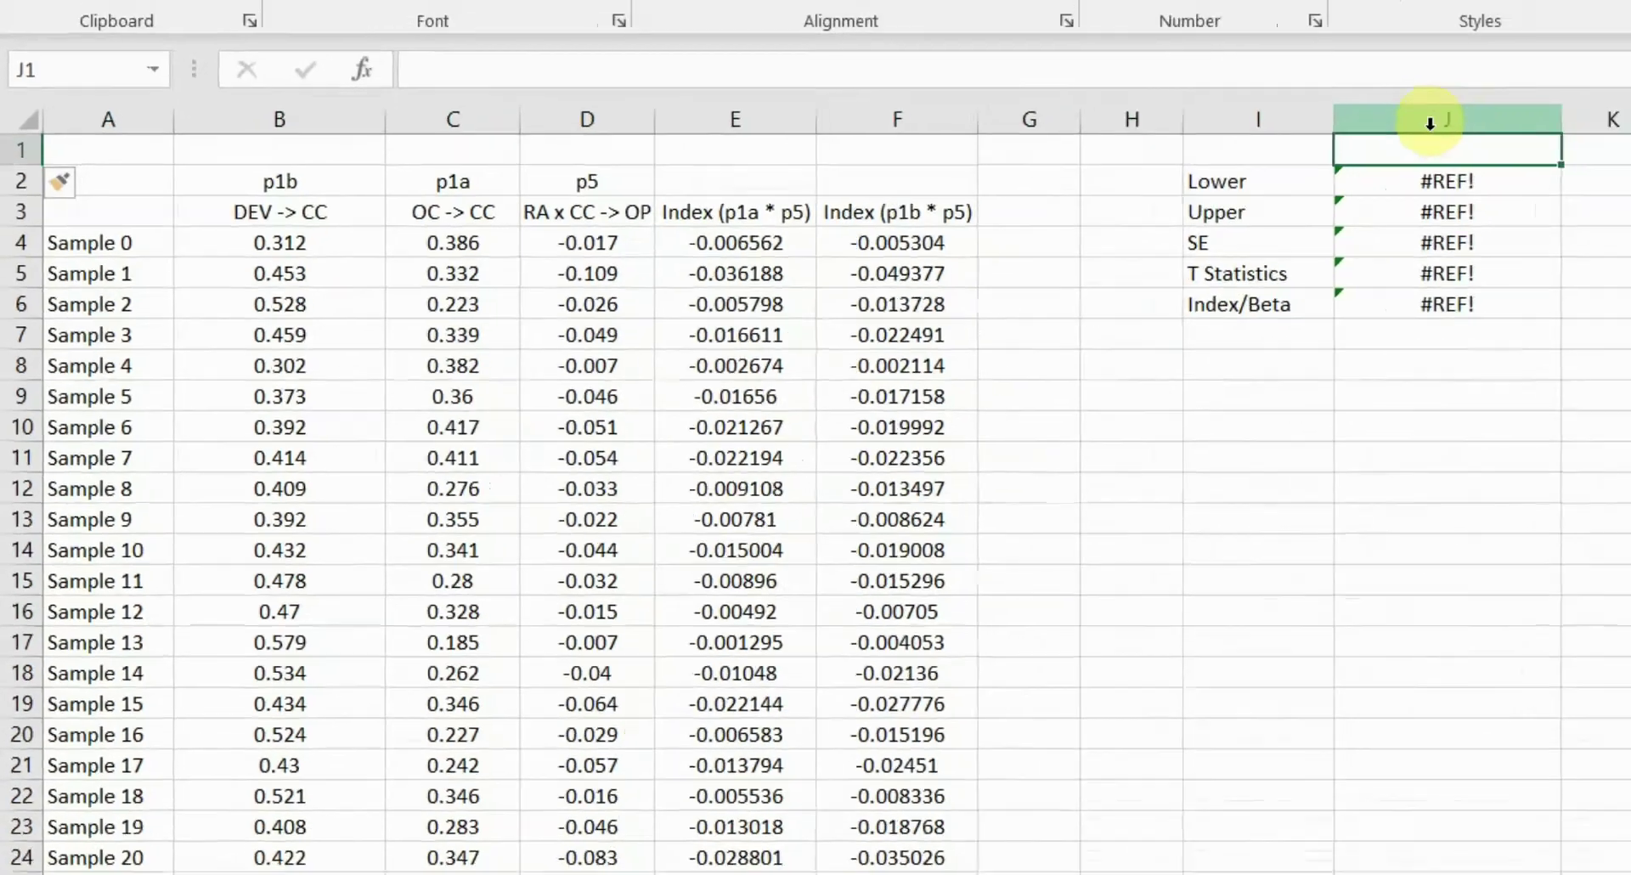
Step: Copy the Index (p1a * p5) header from E3 into J1 above the statistics values
{"action": "key", "text": "Down"}
{"action": "key", "text": "Left"}
{"action": "key", "text": "Left"}
{"action": "key", "text": "Left"}
{"action": "key", "text": "Left"}
{"action": "key", "text": "Left"}
{"action": "key", "text": "Down"}
{"action": "key", "text": "ctrl+c"}
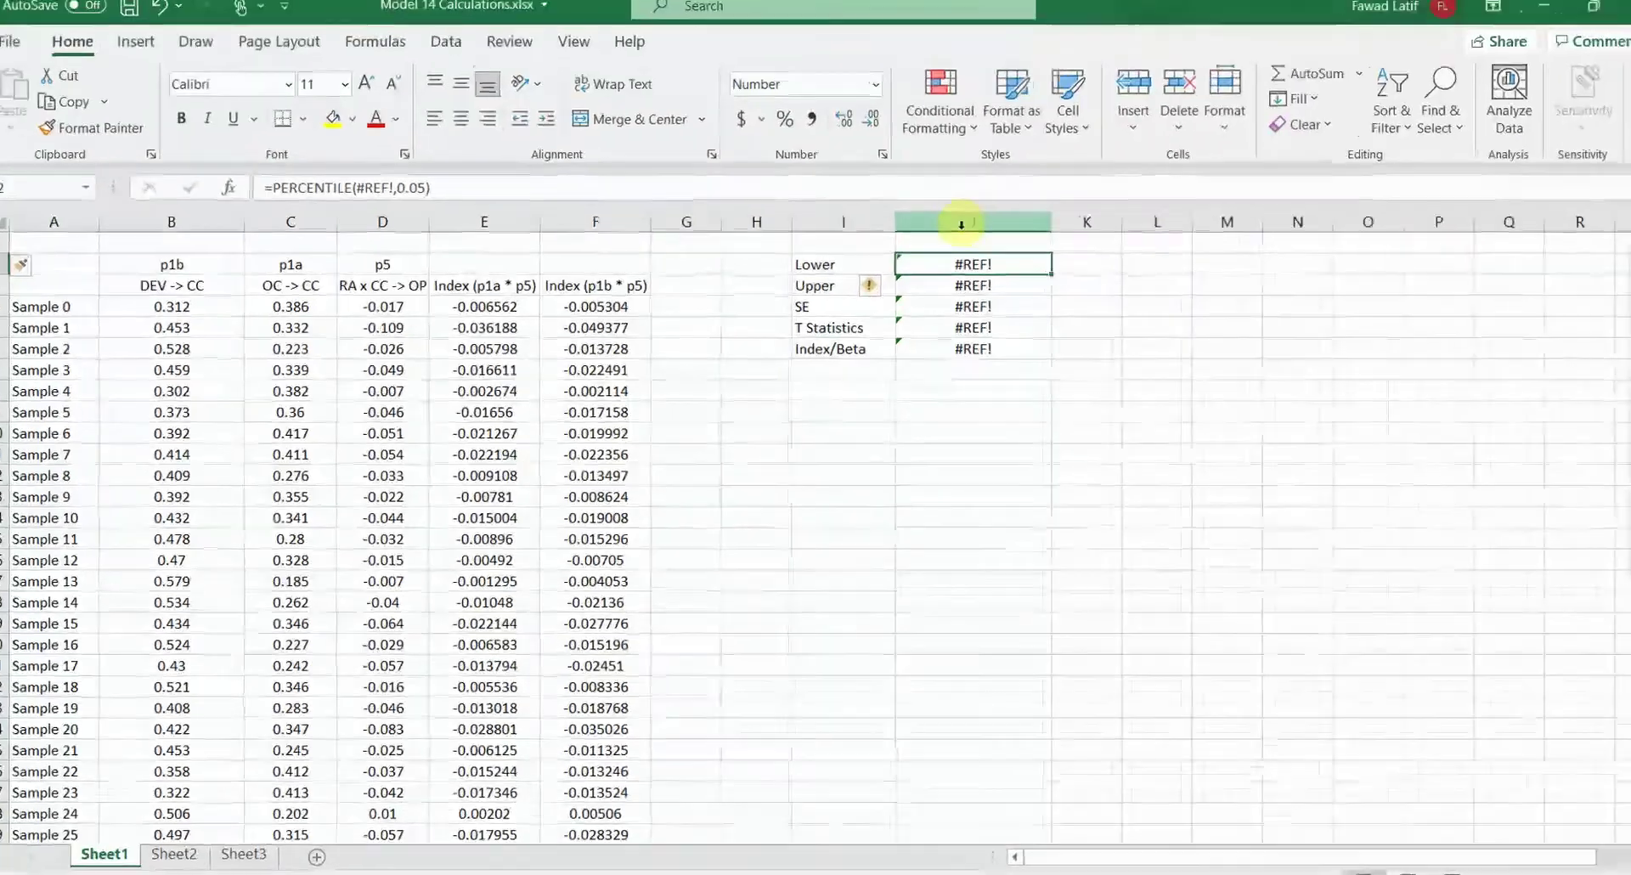
{"action": "key", "text": "Right"}
{"action": "key", "text": "Right"}
{"action": "key", "text": "Right"}
{"action": "key", "text": "Right"}
{"action": "key", "text": "Right"}
{"action": "key", "text": "Up"}
{"action": "key", "text": "Up"}
{"action": "key", "text": "ctrl+v"}
Step: Copy the Index (p1b * p5) header from F3 into K1 and widen column K to fit it
{"action": "key", "text": "Left"}
{"action": "key", "text": "Down"}
{"action": "key", "text": "Down"}
{"action": "key", "text": "Left"}
{"action": "key", "text": "Left"}
{"action": "key", "text": "Left"}
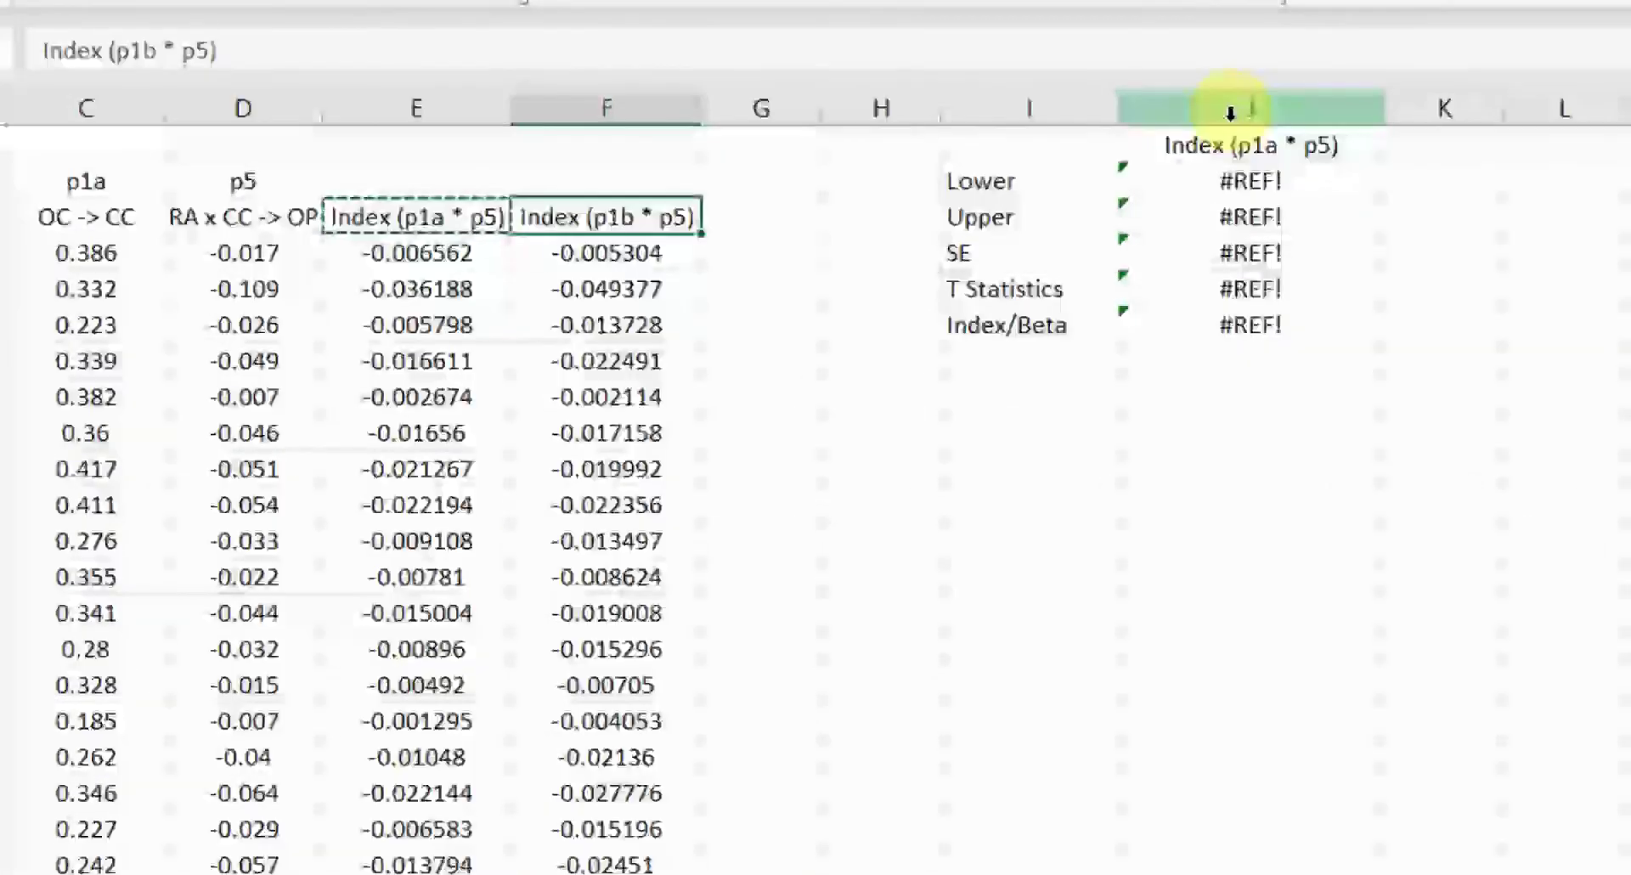
{"action": "key", "text": "ctrl+c"}
{"action": "key", "text": "Right"}
{"action": "key", "text": "Right"}
{"action": "key", "text": "Right"}
{"action": "key", "text": "Right"}
{"action": "key", "text": "Right"}
{"action": "key", "text": "Up"}
{"action": "key", "text": "Up"}
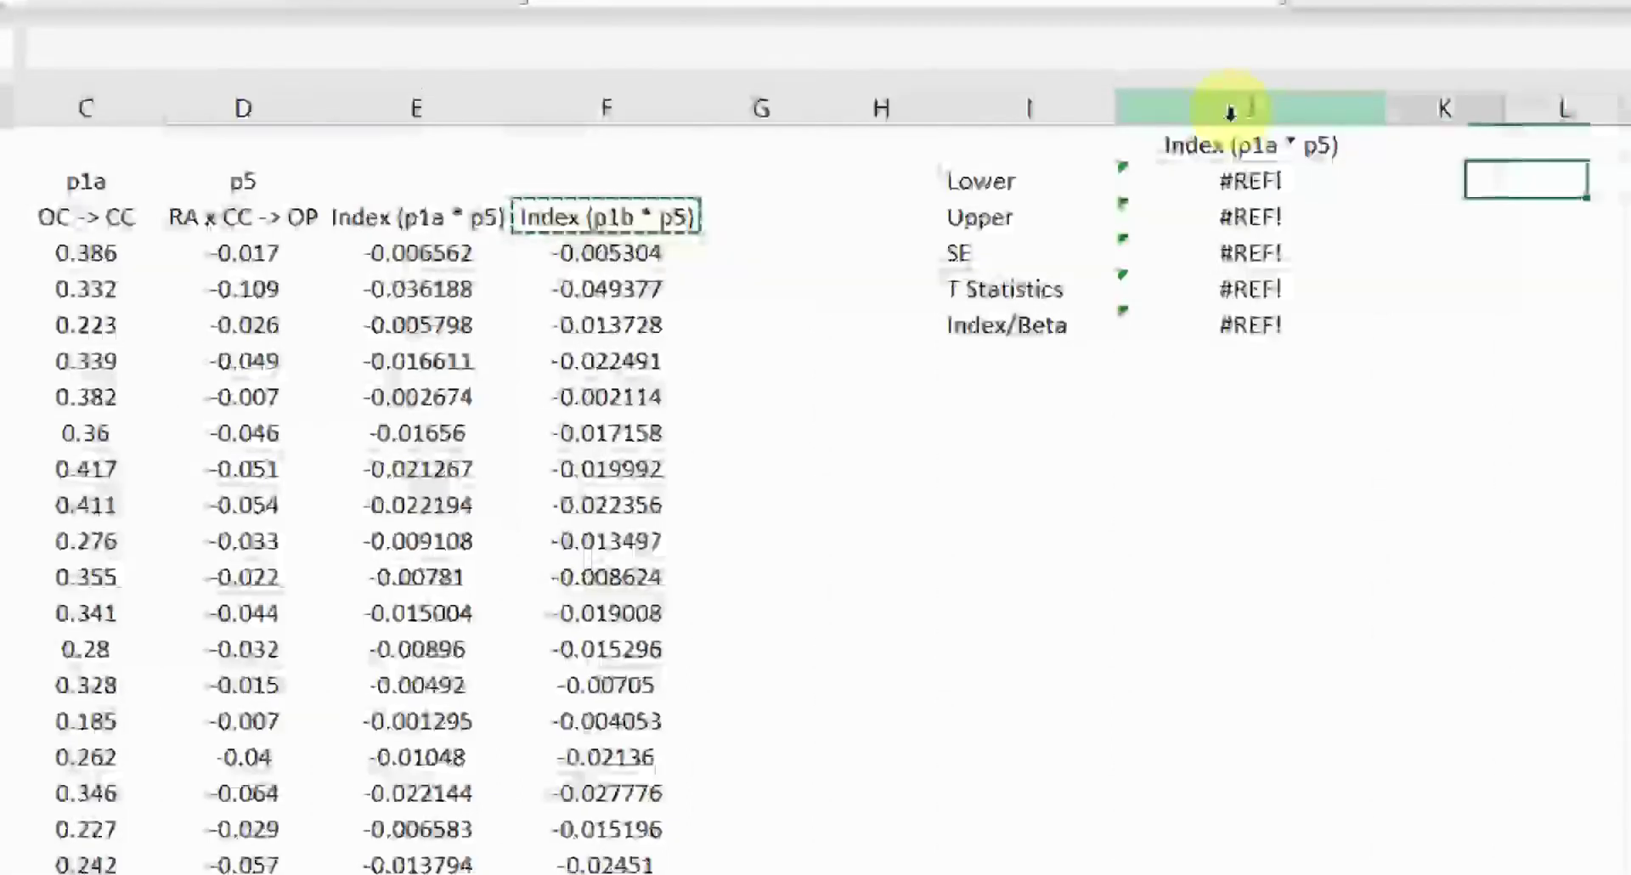
{"action": "key", "text": "ctrl+v"}
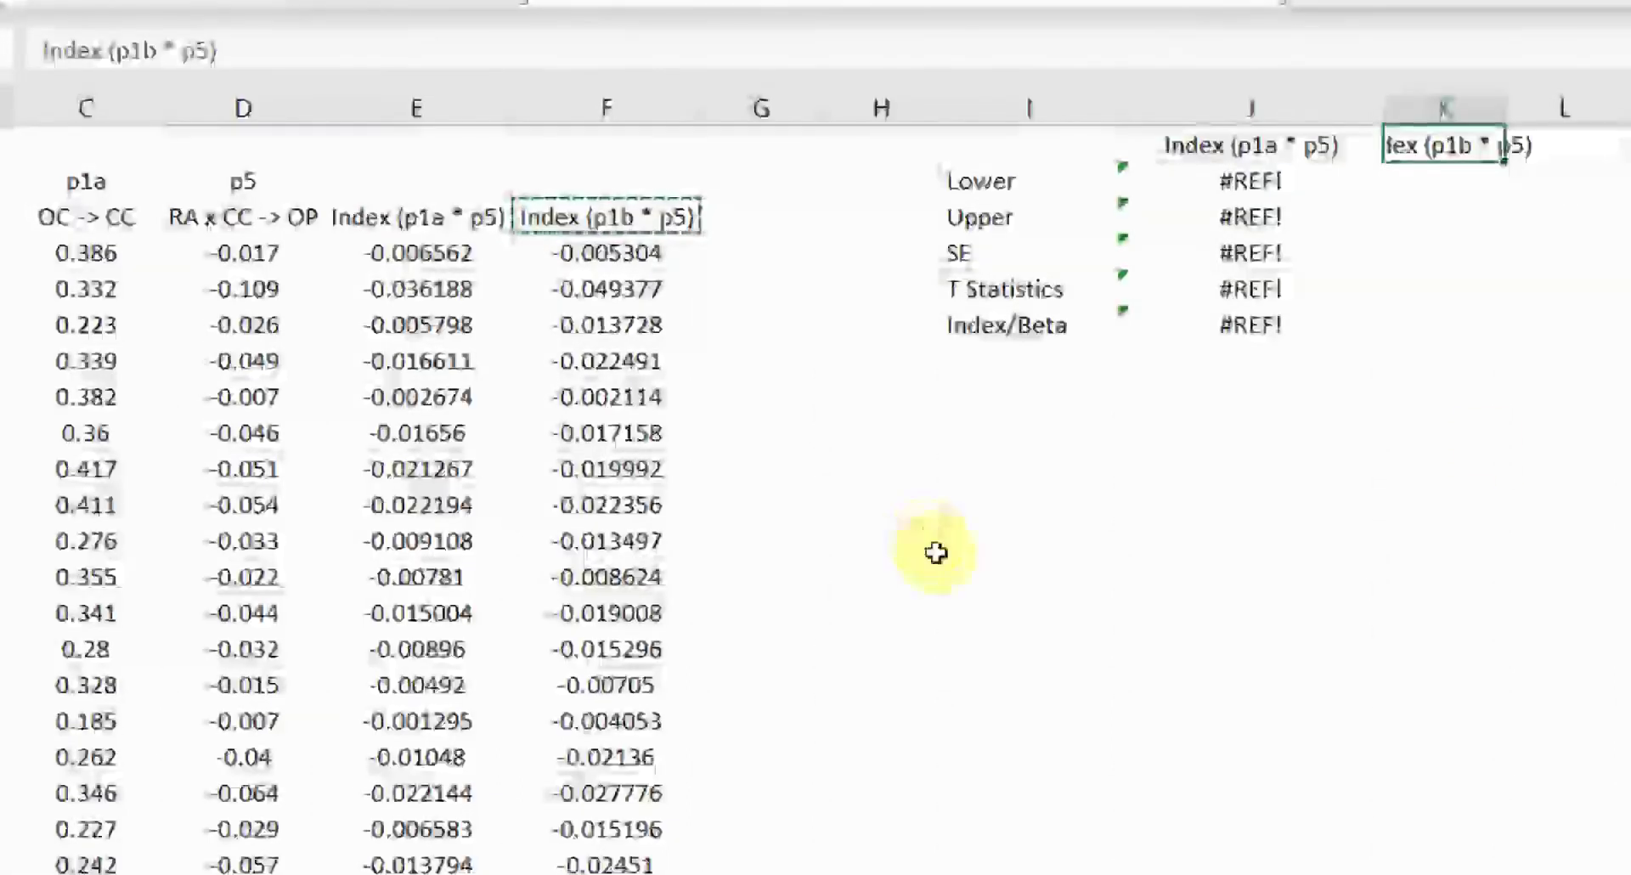
{"action": "double_click", "coordinate": [1504, 100]}
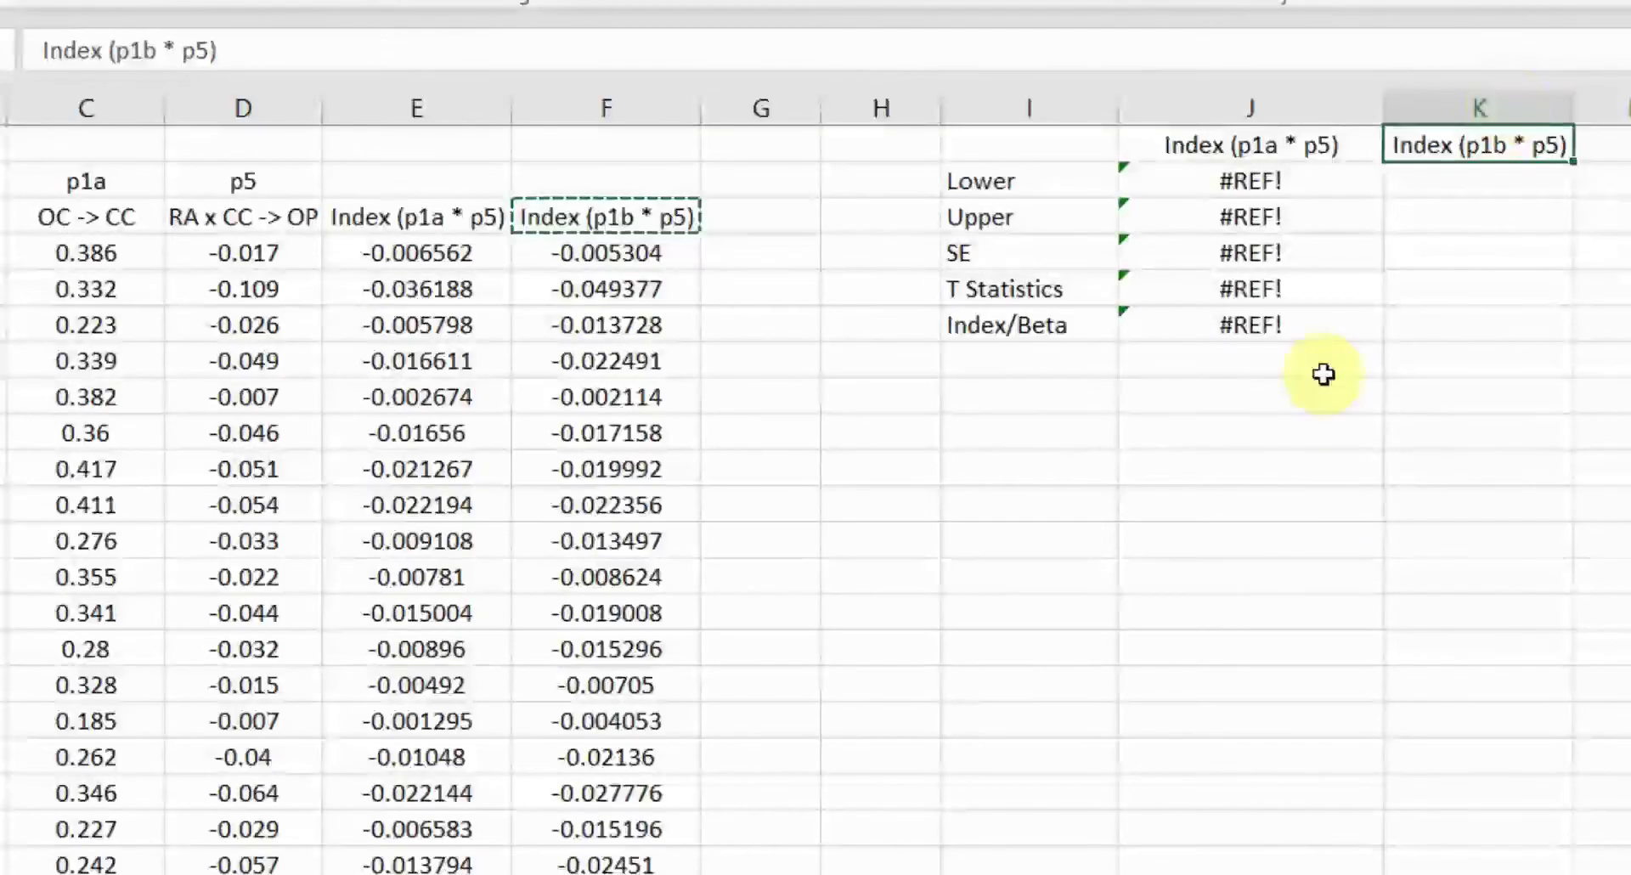
Step: Repair the Index/Beta formula in J6 so it averages all p1a * p5 samples with =AVERAGE(E4:E5003)
{"action": "left_click", "coordinate": [1224, 325]}
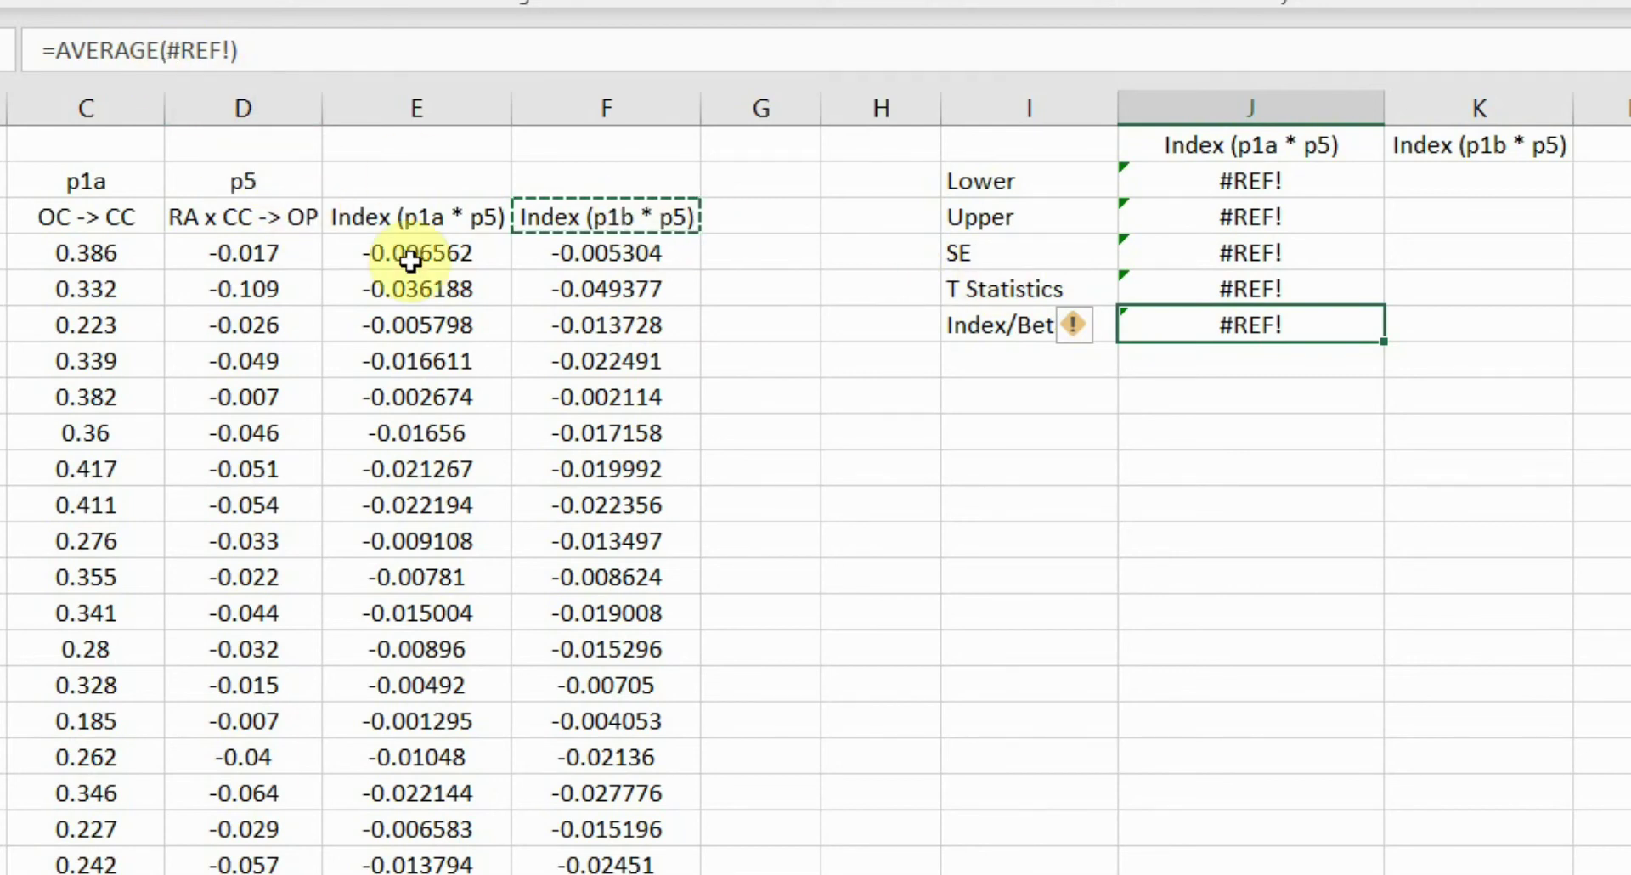
{"action": "left_click", "coordinate": [408, 104]}
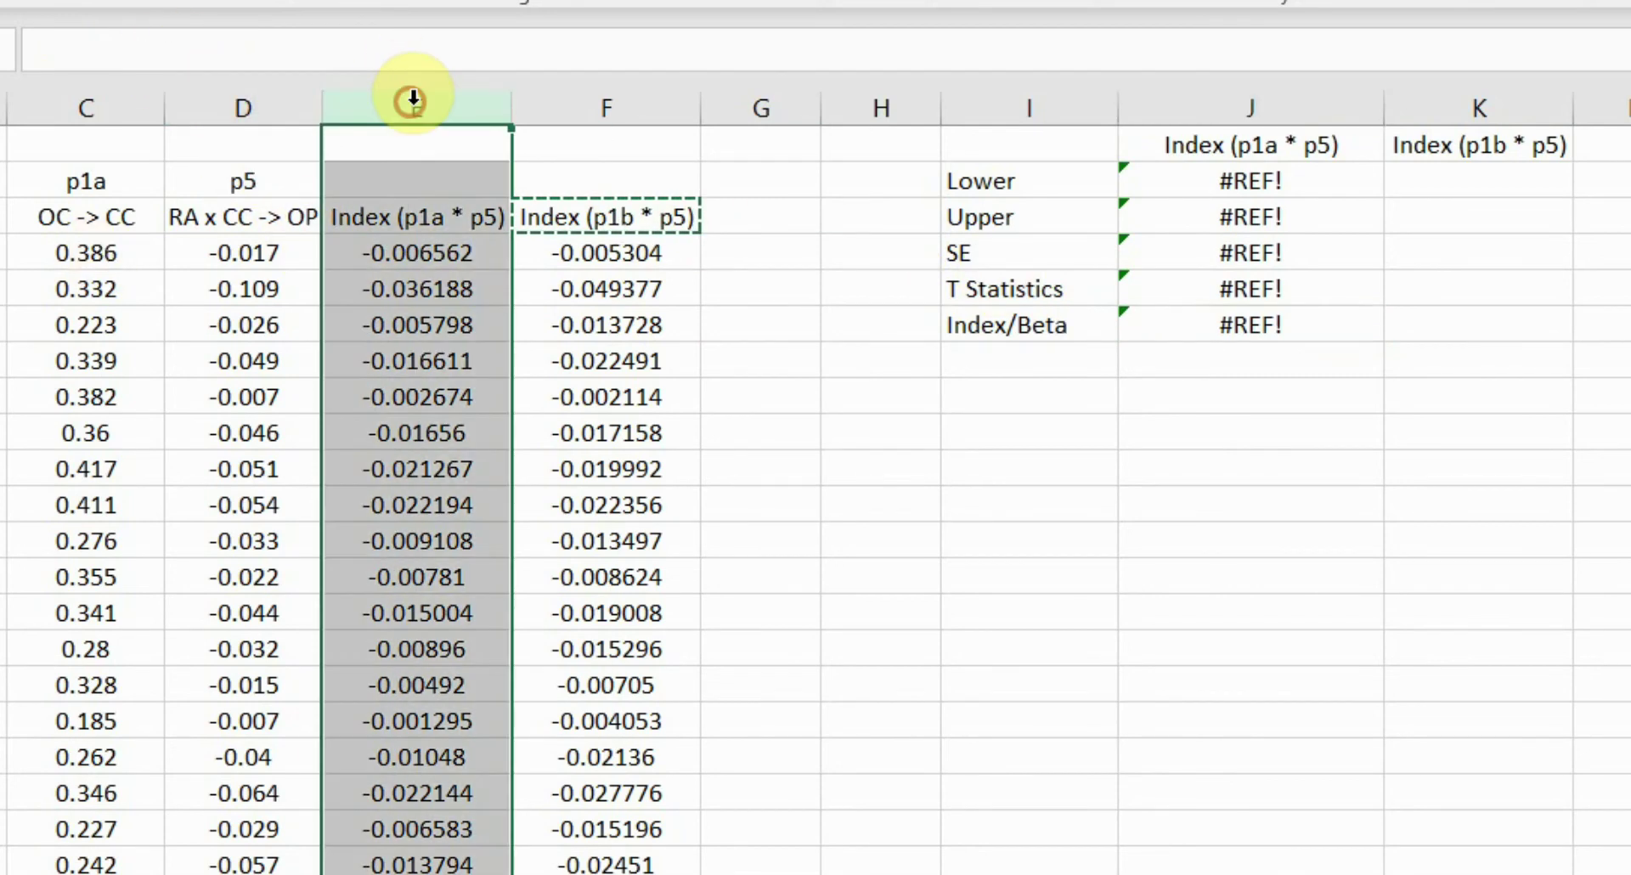
{"action": "left_click", "coordinate": [399, 253]}
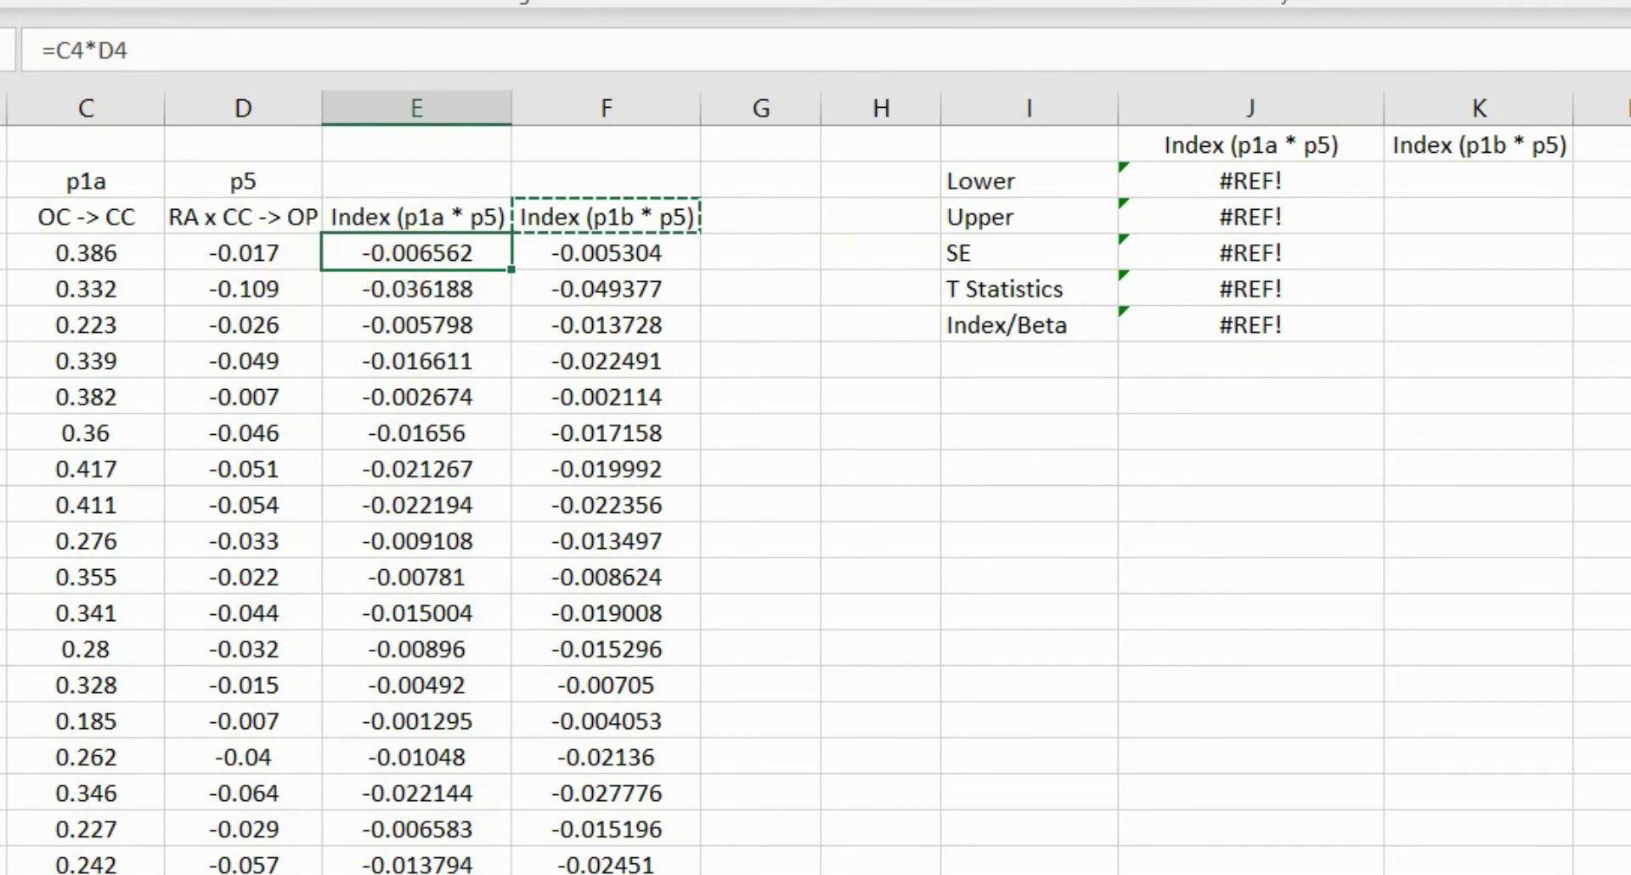
{"action": "scroll", "coordinate": [284, 611], "scroll_direction": "down", "scroll_amount": 10}
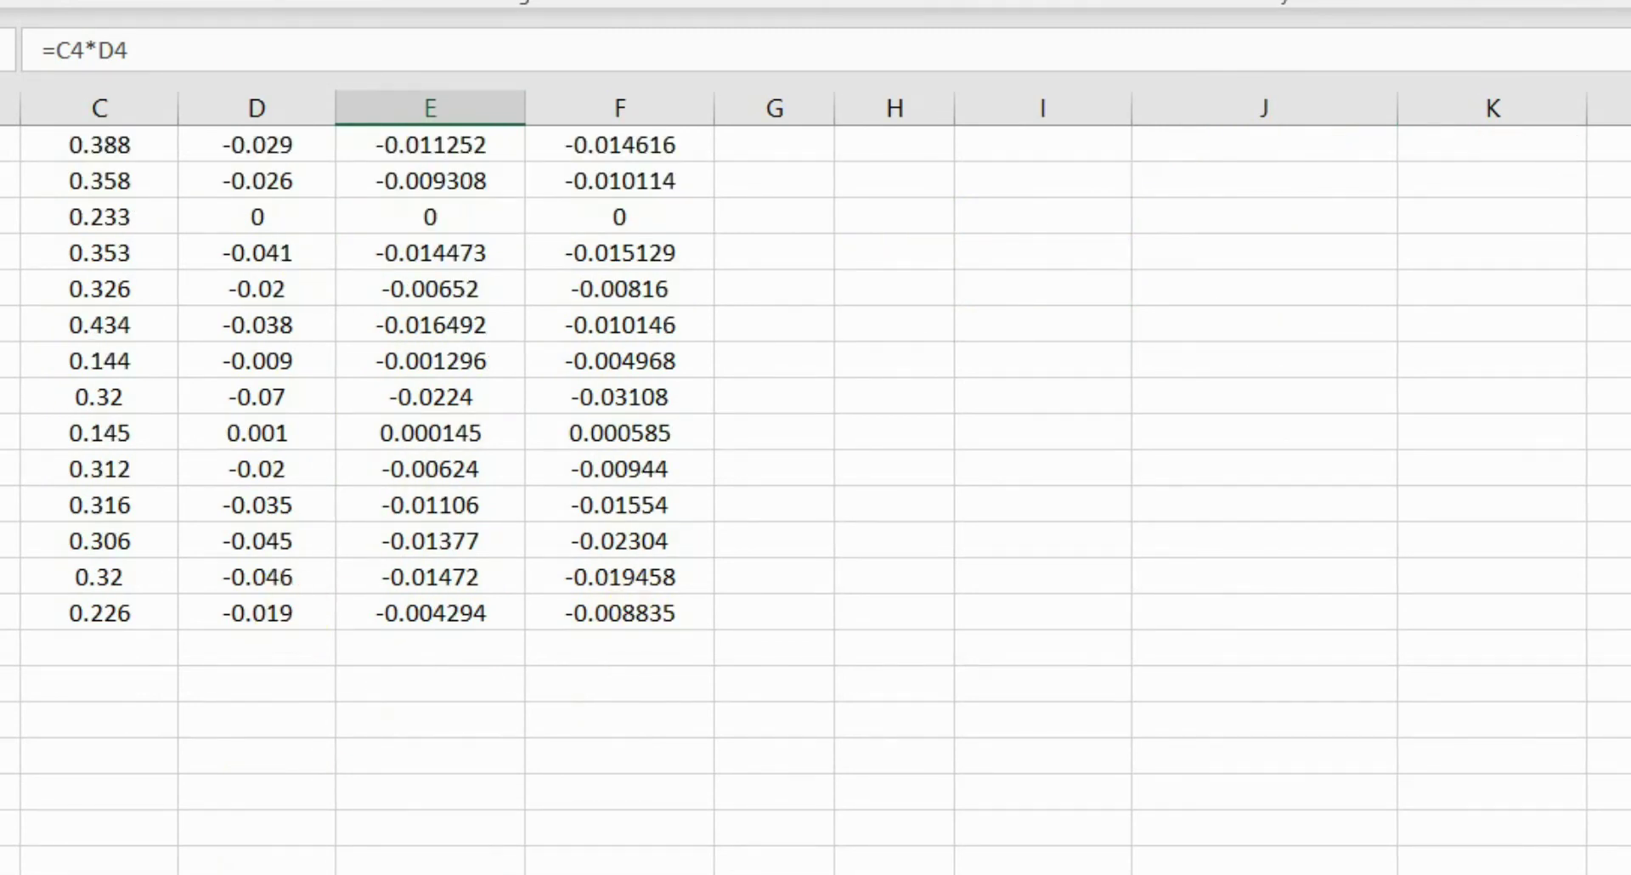
{"action": "scroll", "coordinate": [626, 611], "scroll_direction": "up", "scroll_amount": 1}
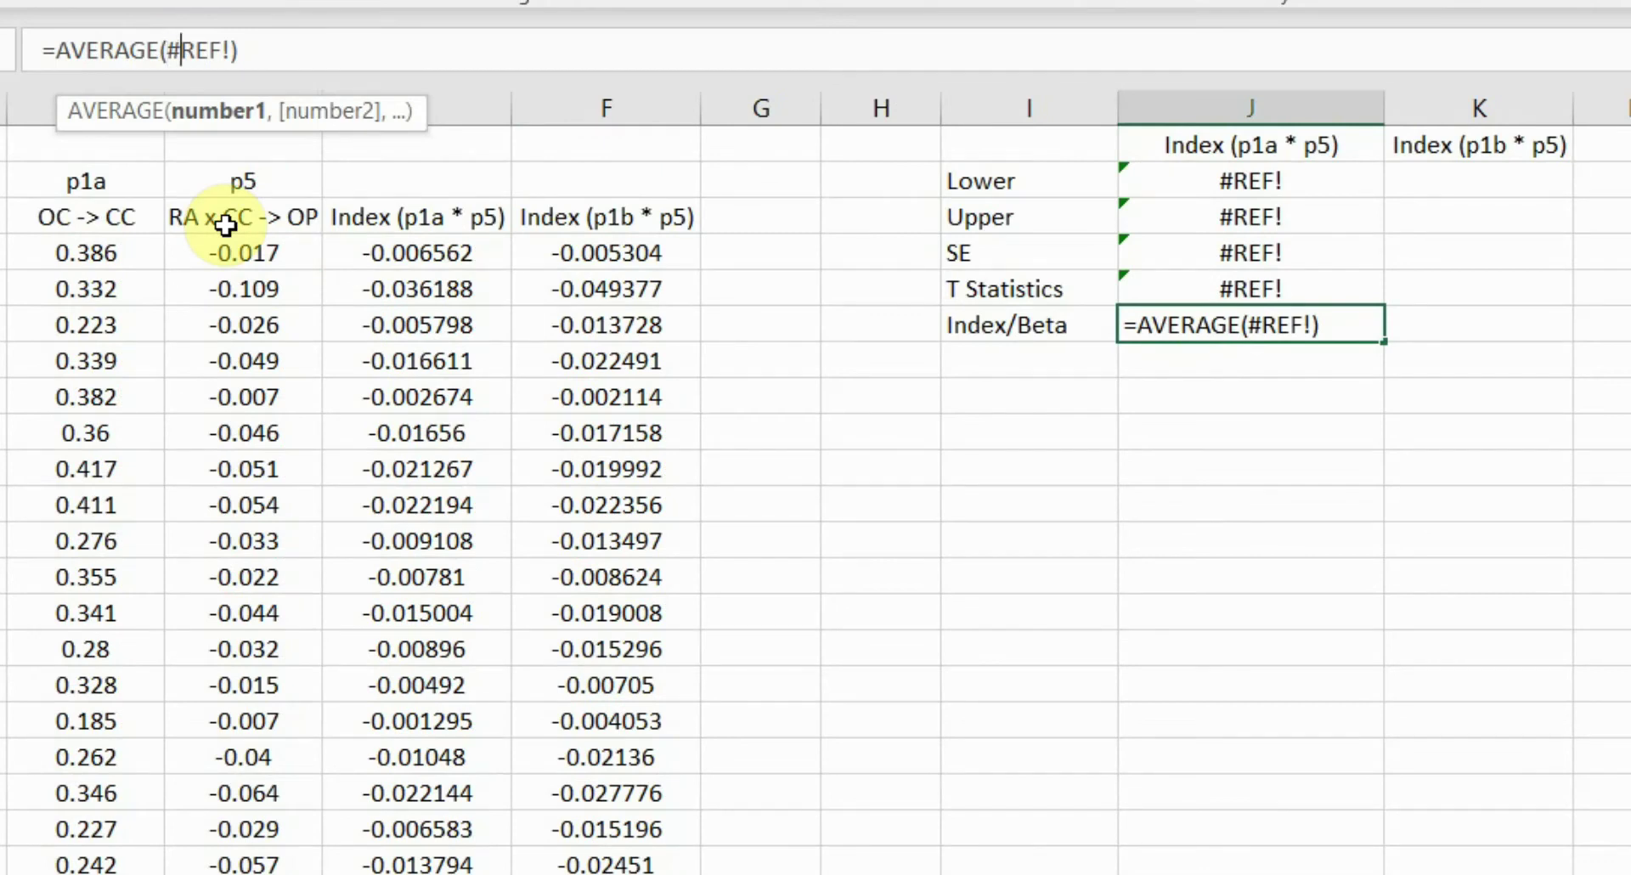
{"action": "type", "text": "E3"}
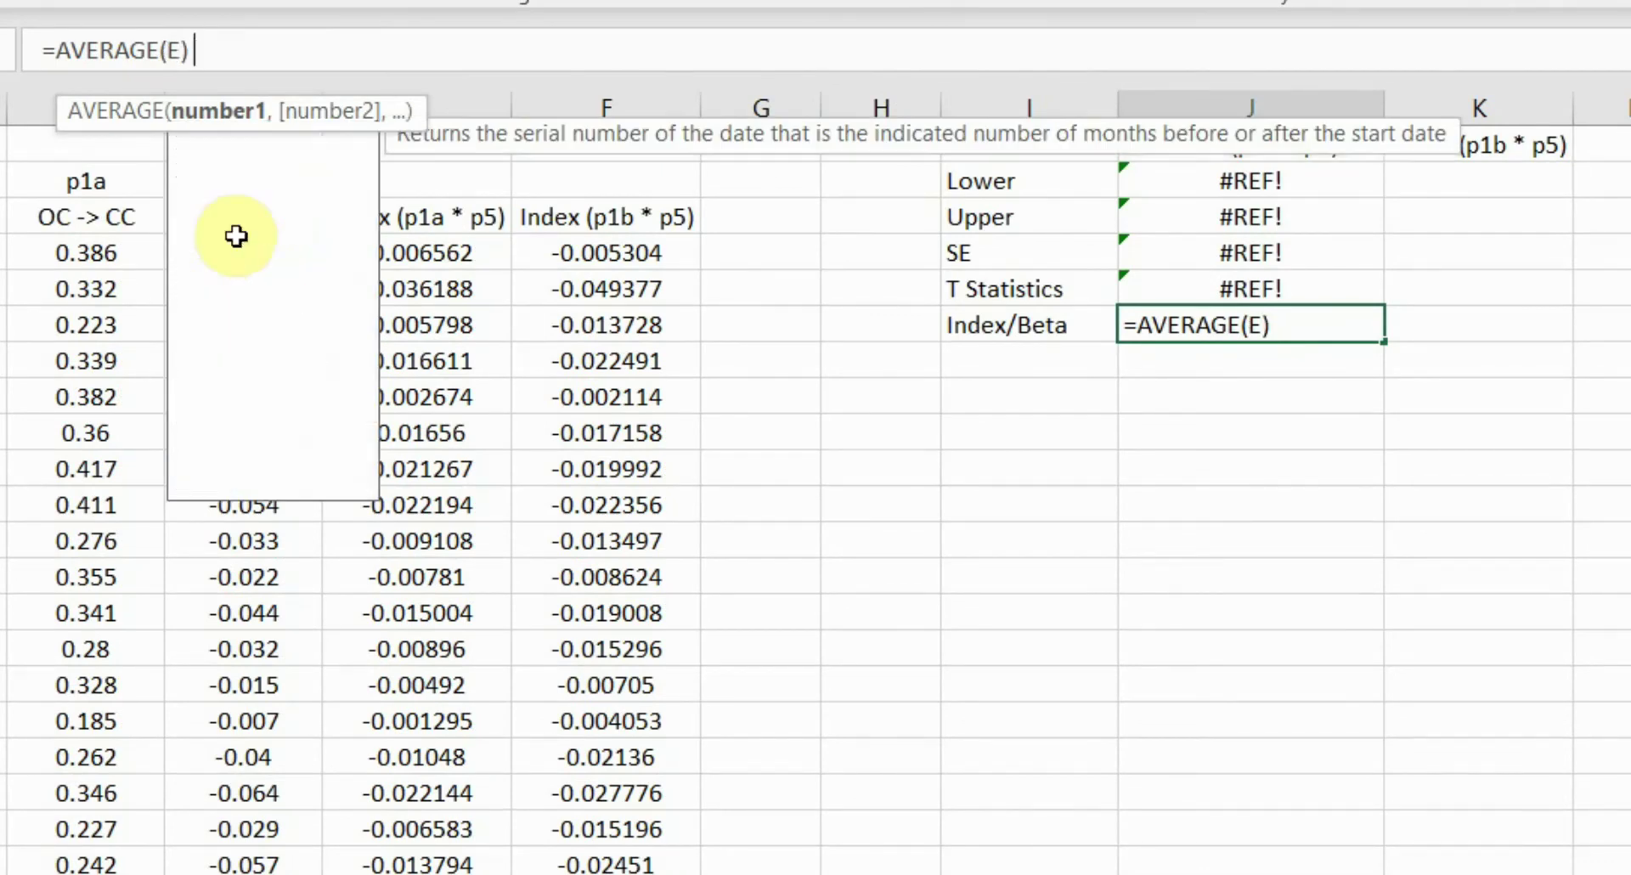
{"action": "key", "text": "BackSpace"}
{"action": "type", "text": "4:E5003"}
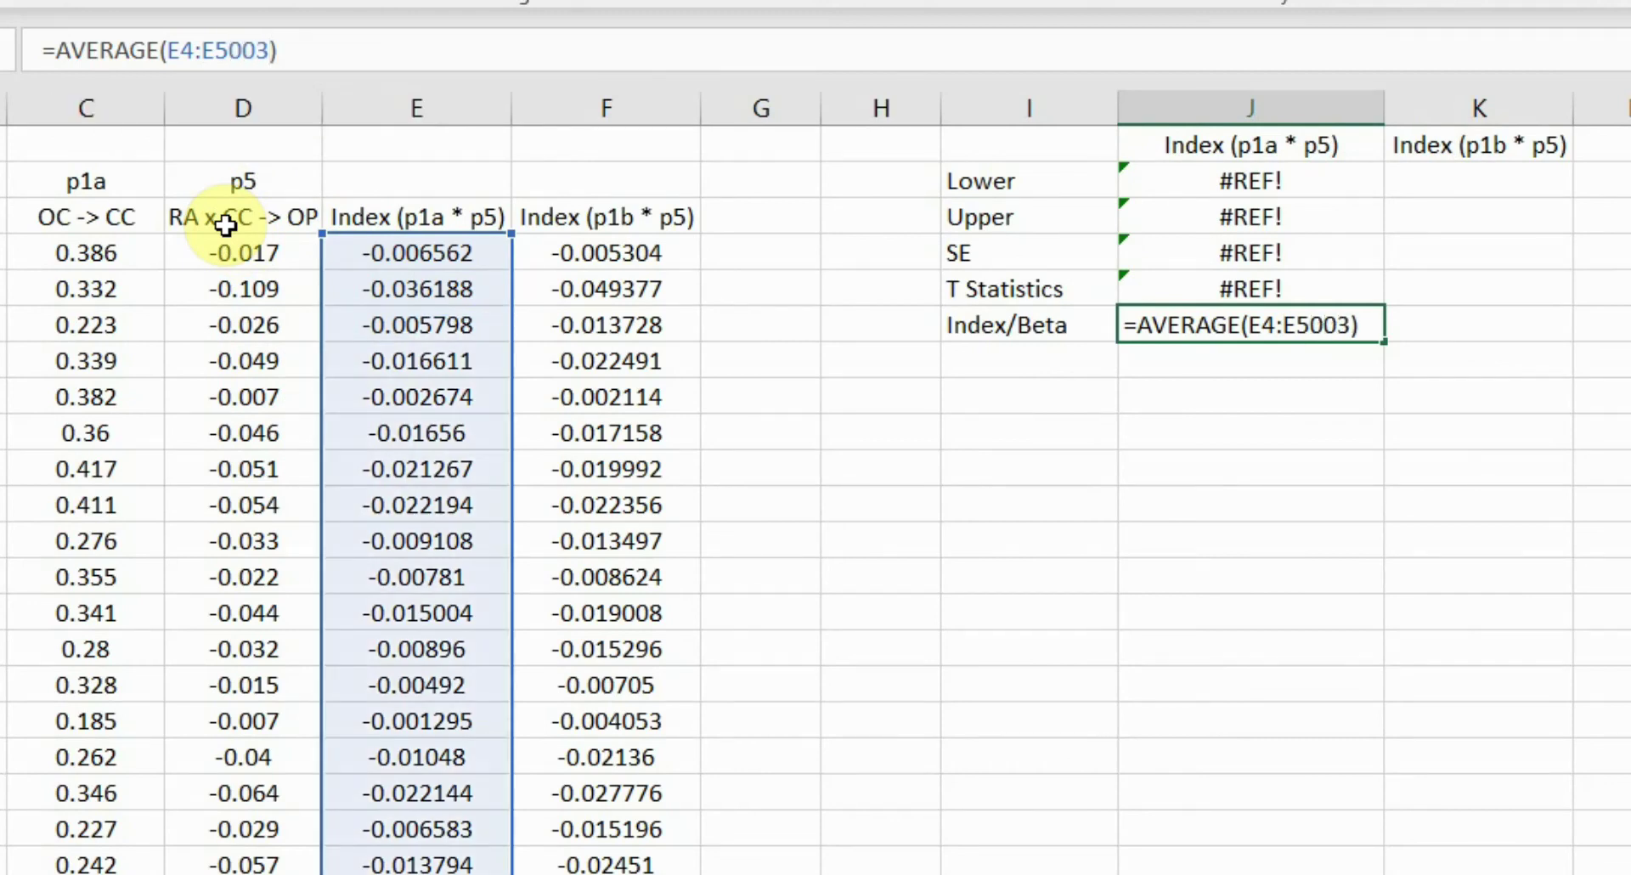
{"action": "key", "text": "Return"}
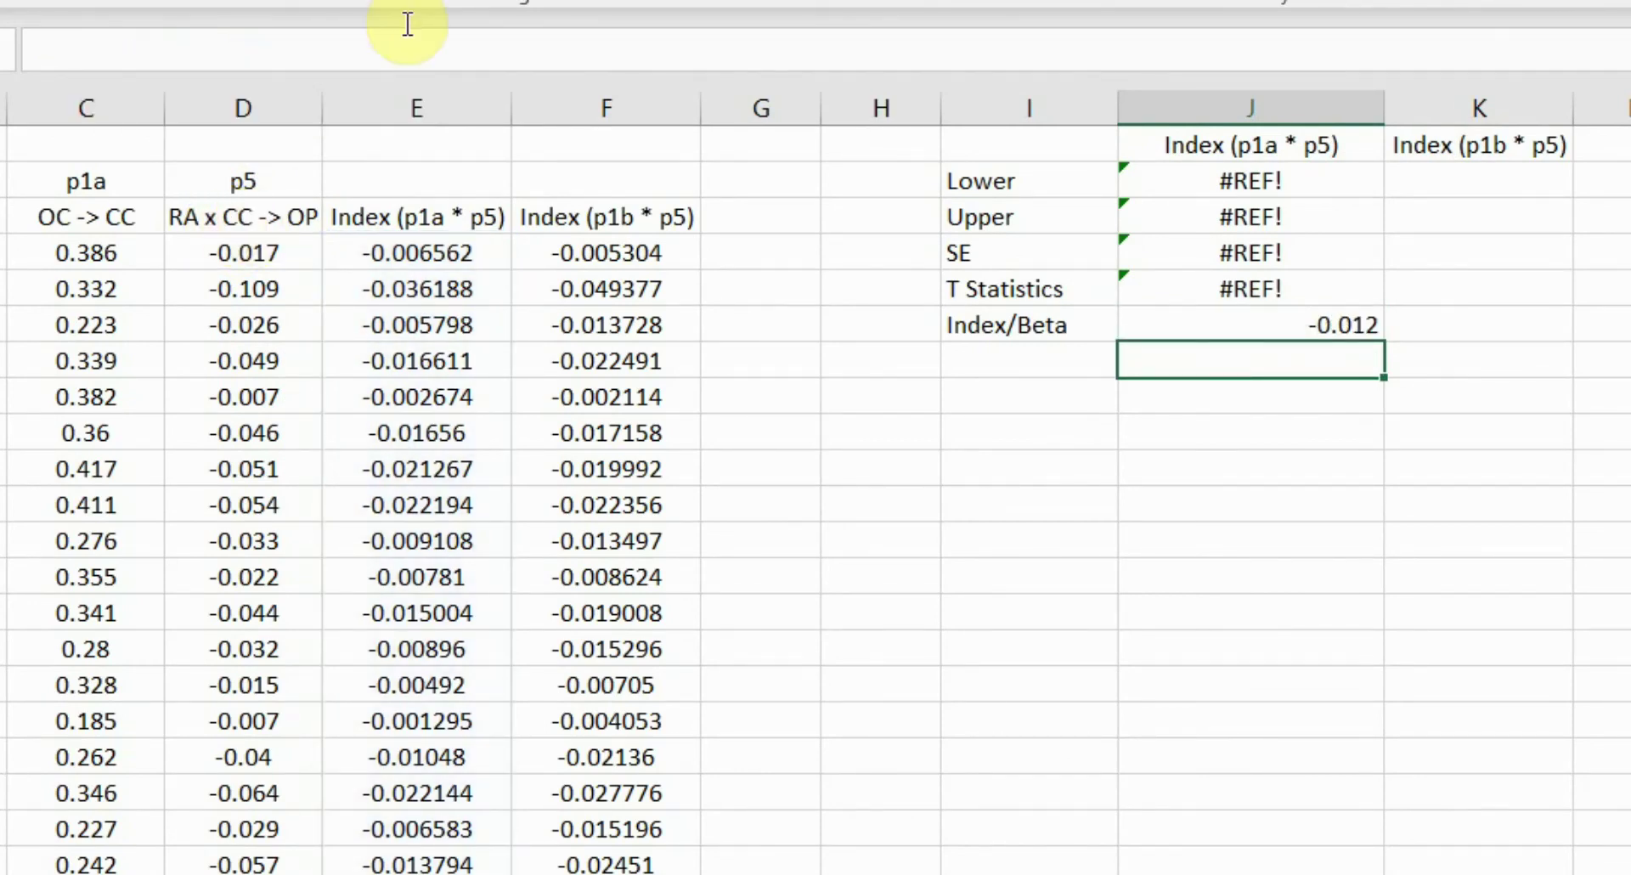
Step: Centre the Index/Beta value in J6
{"action": "left_click", "coordinate": [1295, 324]}
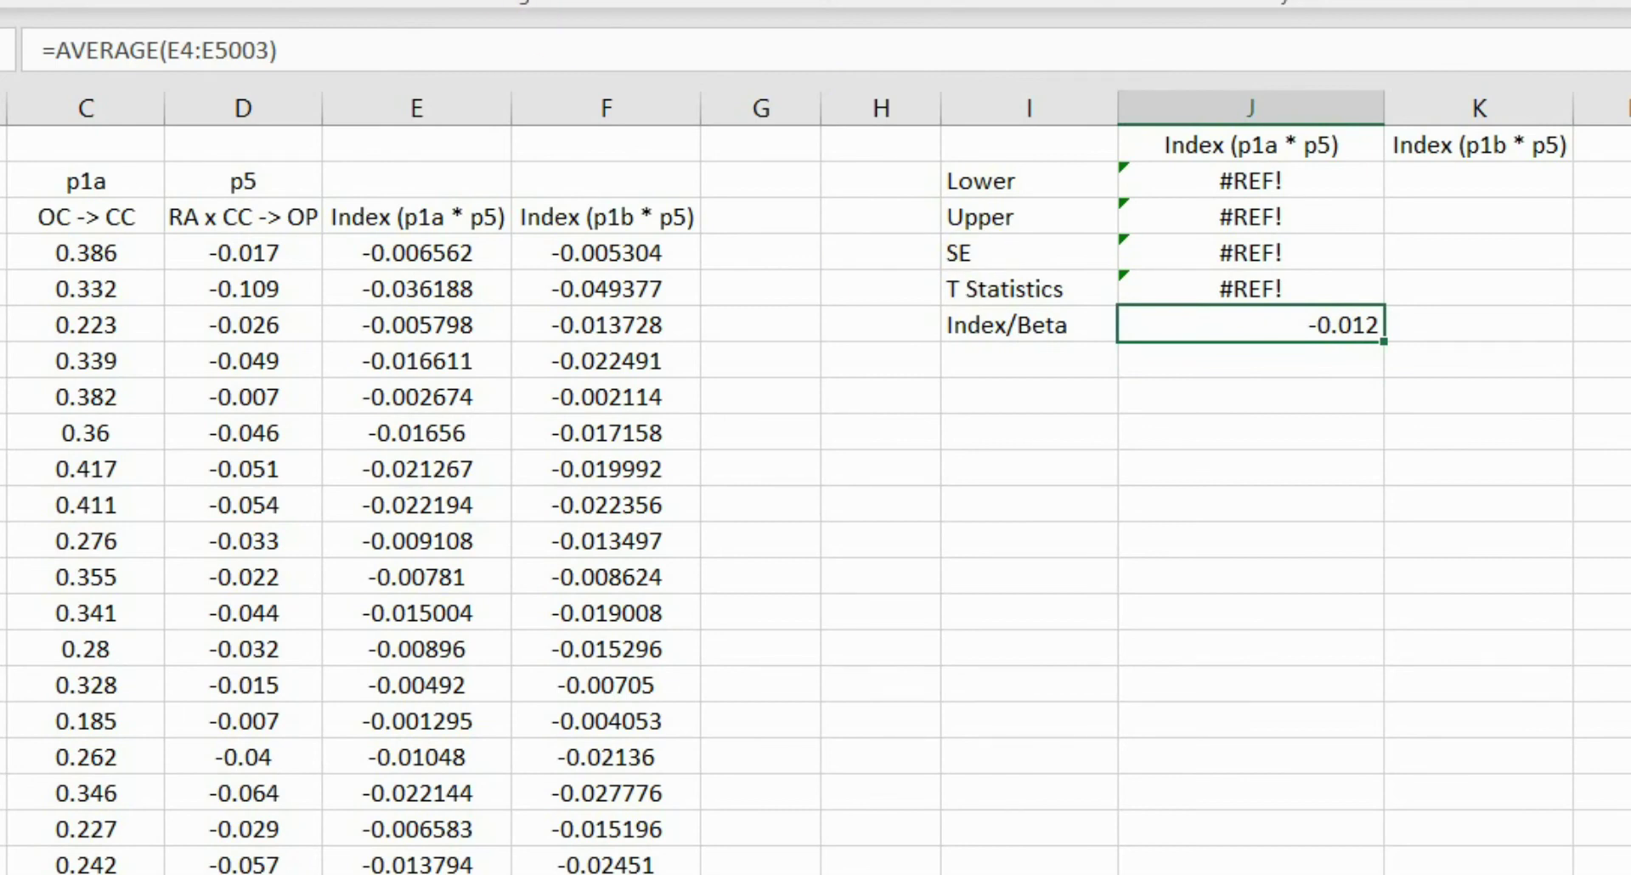
{"action": "left_click", "coordinate": [1431, 328]}
{"action": "left_click", "coordinate": [1325, 325]}
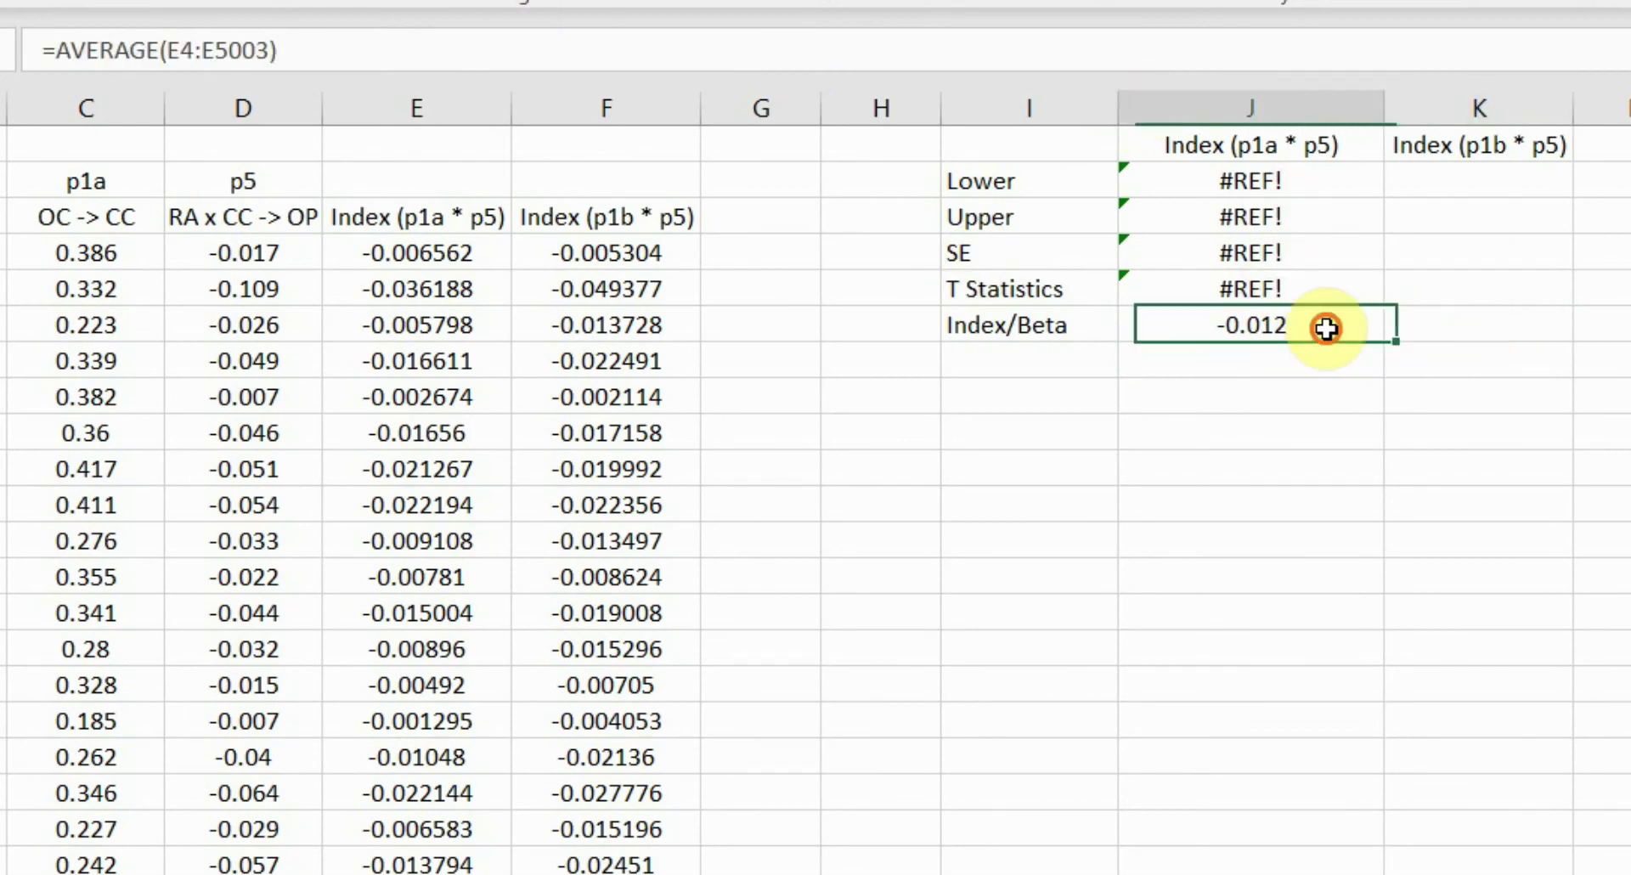
Step: Copy the Index/Beta formula from J6 into K6 and change its range to give =AVERAGE(F4:F5003)
{"action": "left_click_drag", "start_coordinate": [345, 58], "coordinate": [4, 60]}
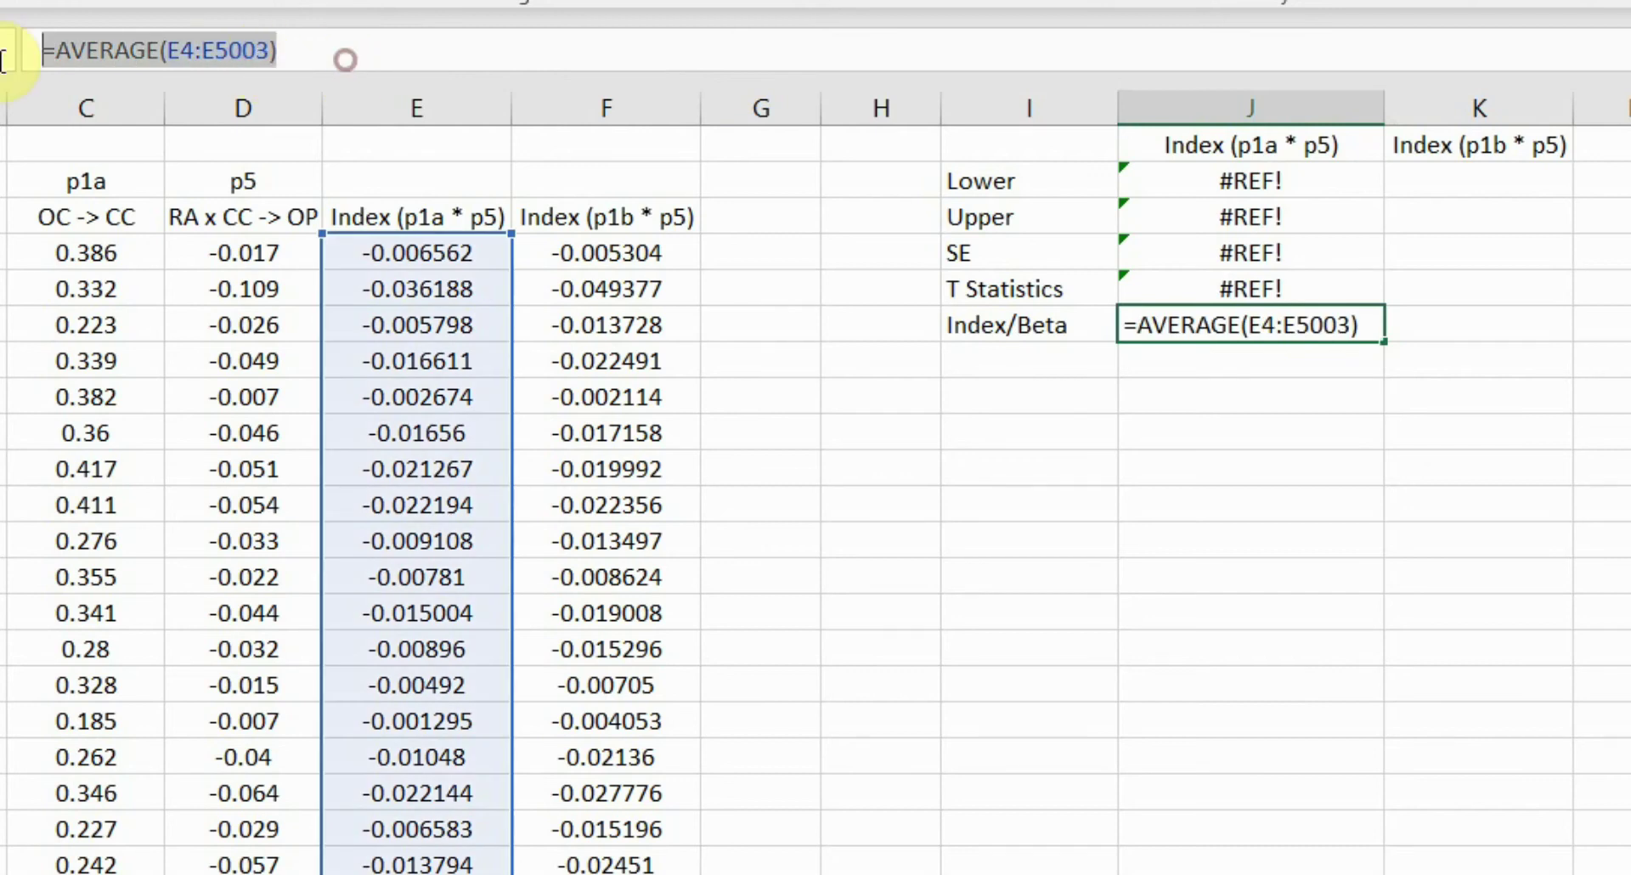
{"action": "type", "text": "="}
{"action": "left_click", "coordinate": [1458, 323]}
{"action": "key", "text": "Escape"}
{"action": "left_click", "coordinate": [1458, 318]}
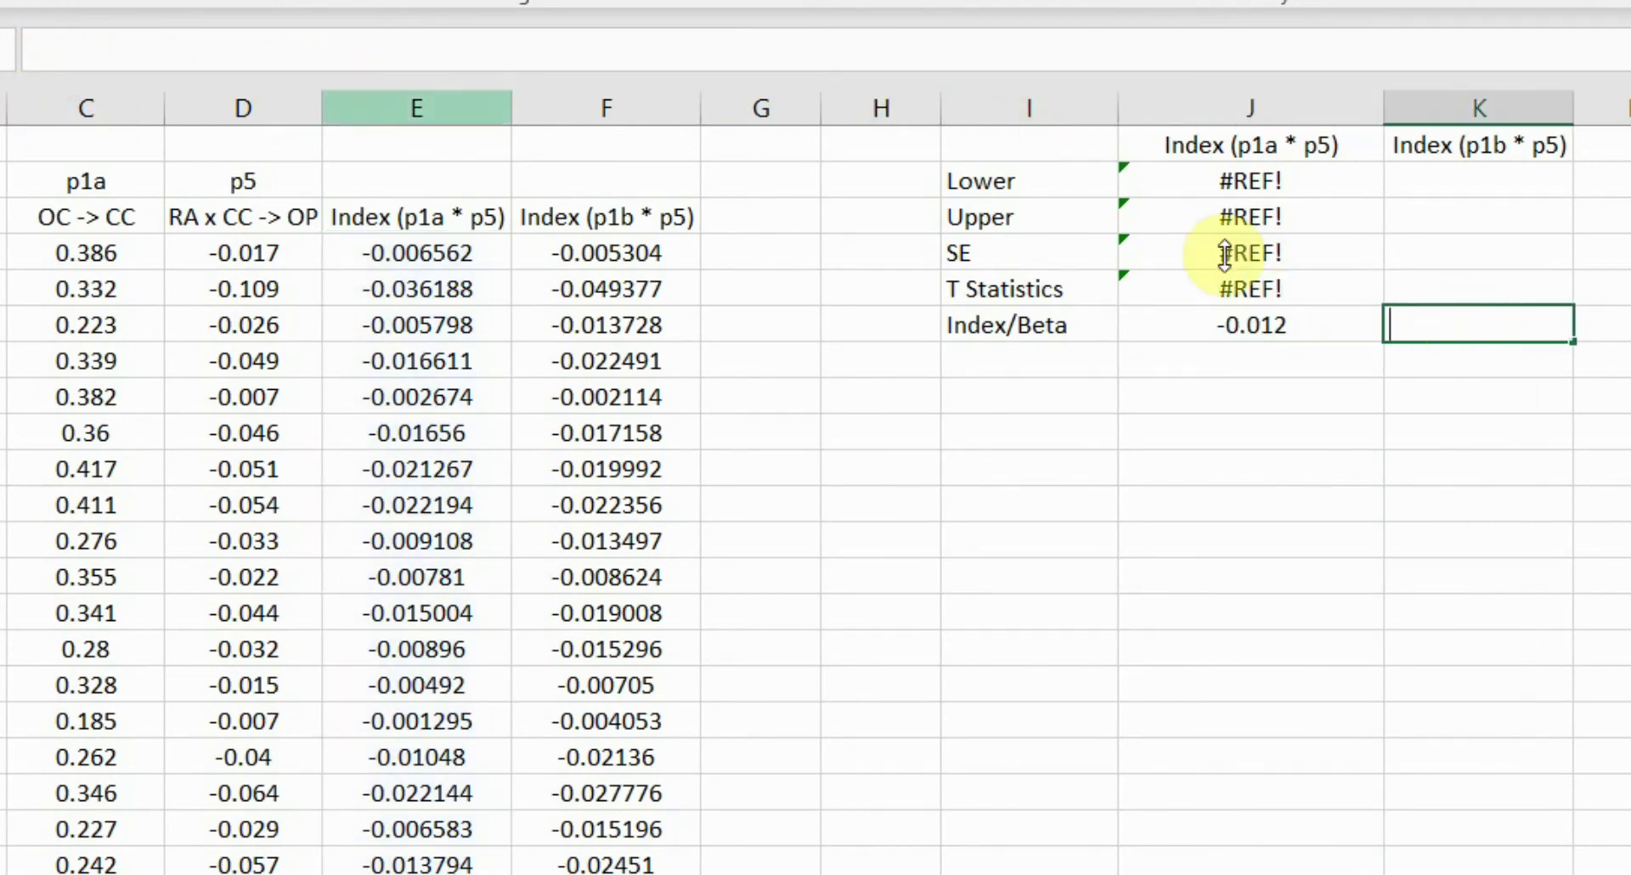
{"action": "key", "text": "ctrl+v"}
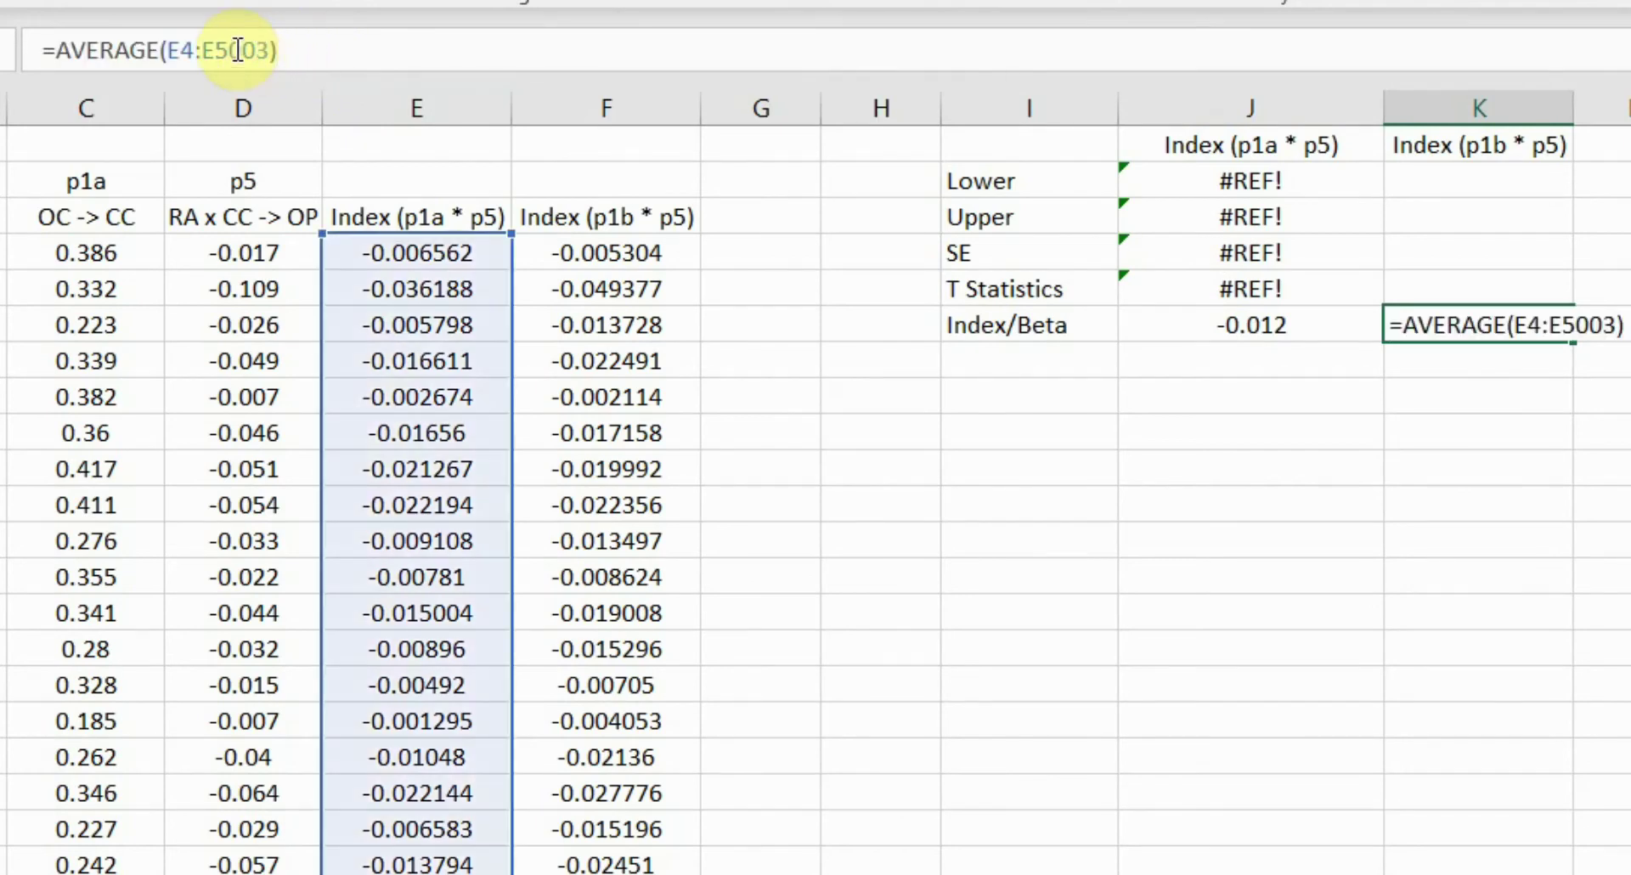
{"action": "left_click", "coordinate": [176, 50]}
{"action": "key", "text": "BackSpace"}
{"action": "type", "text": "F"}
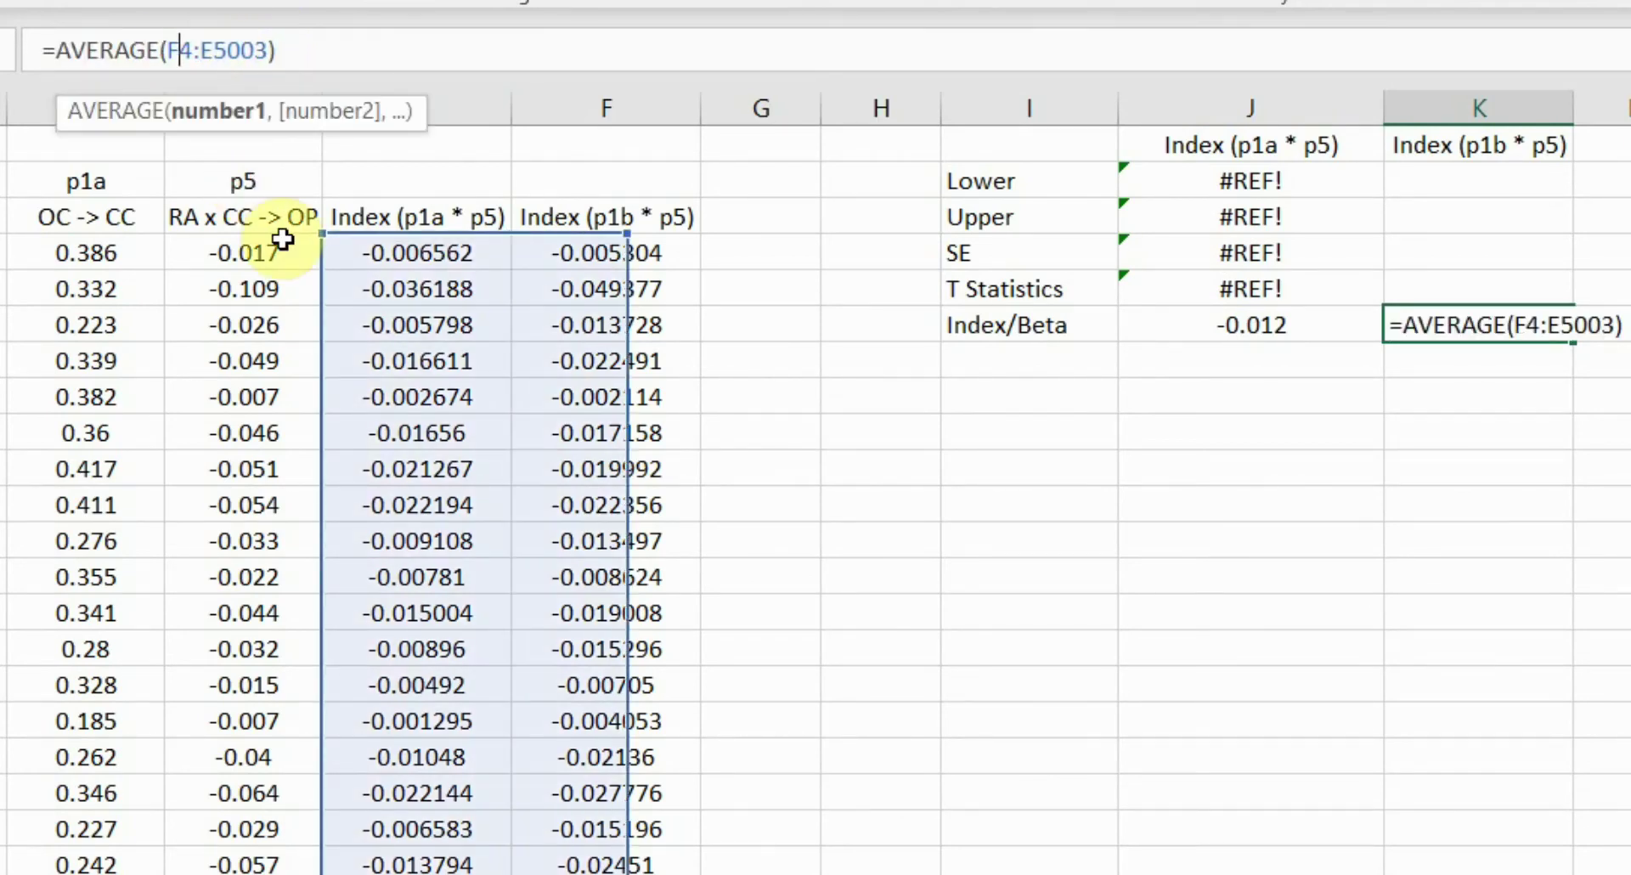
{"action": "type", "text": "F"}
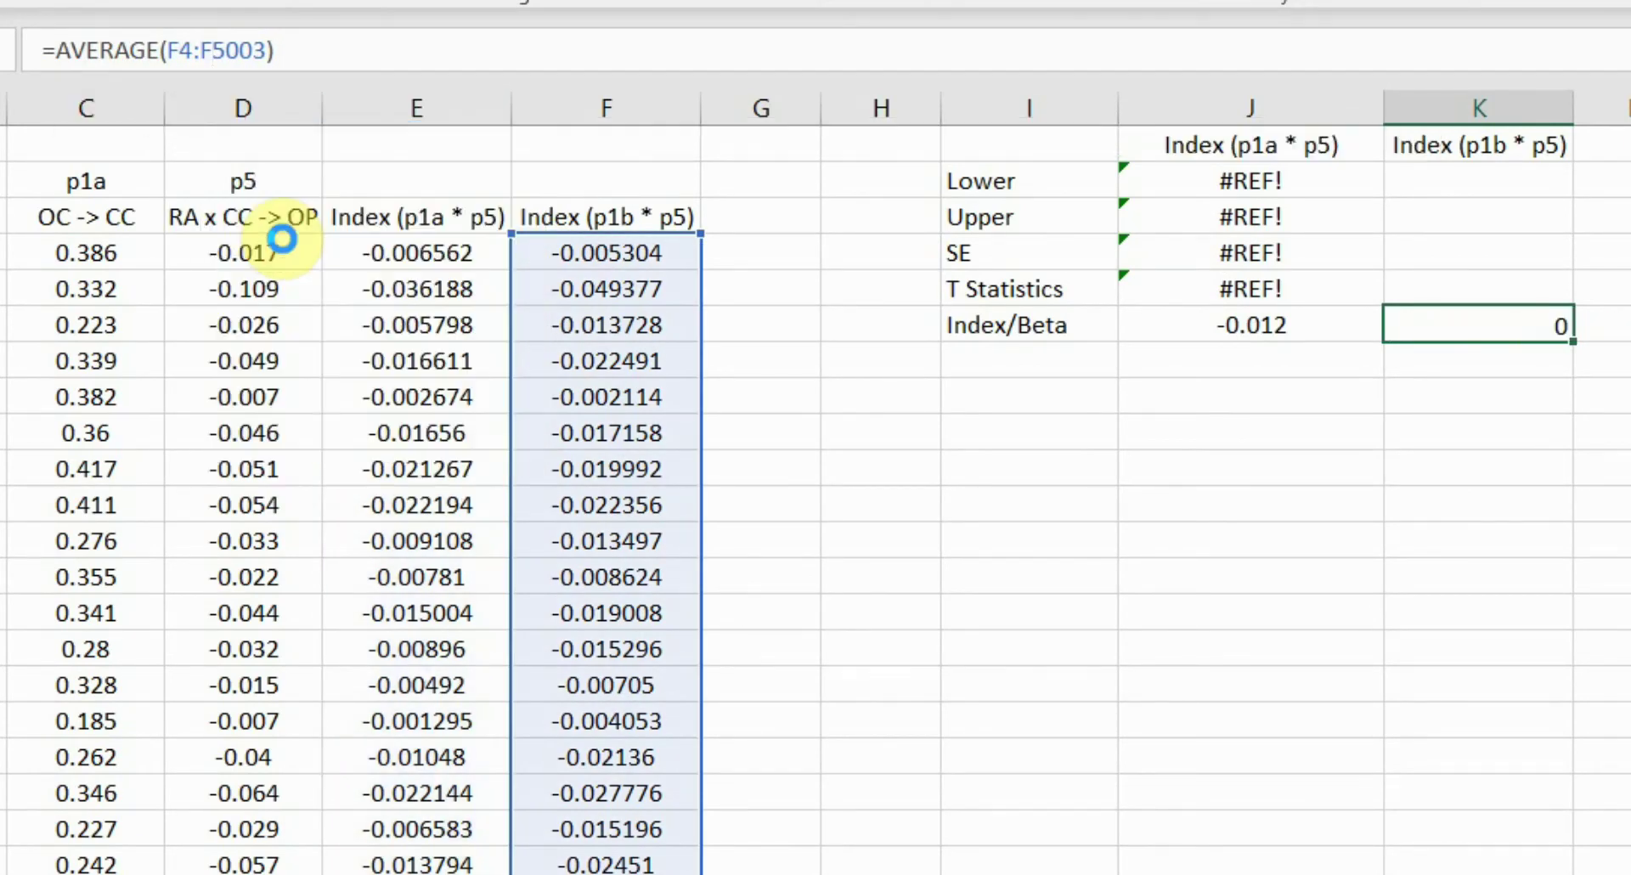
{"action": "key", "text": "Return"}
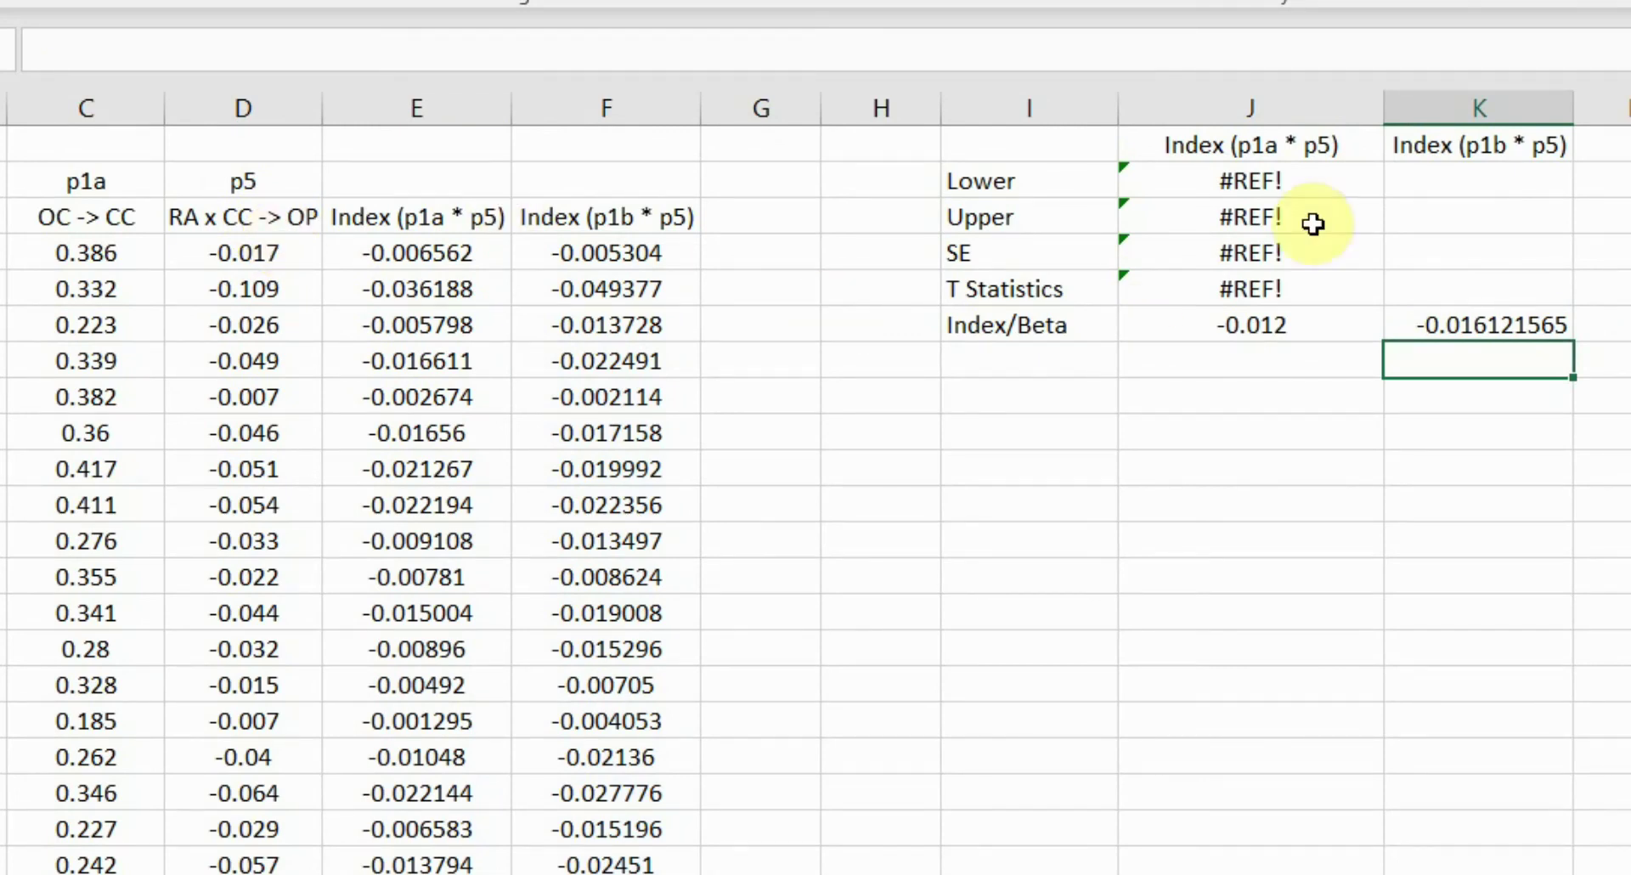
Step: Check the formulas behind the Index/Beta, T Statistics and SE cells in column J
{"action": "scroll", "coordinate": [1449, 317], "scroll_direction": "down", "scroll_amount": 1}
{"action": "scroll", "coordinate": [1394, 226], "scroll_direction": "up", "scroll_amount": 1}
{"action": "scroll", "coordinate": [1332, 316], "scroll_direction": "up", "scroll_amount": 1}
{"action": "left_click", "coordinate": [1324, 319]}
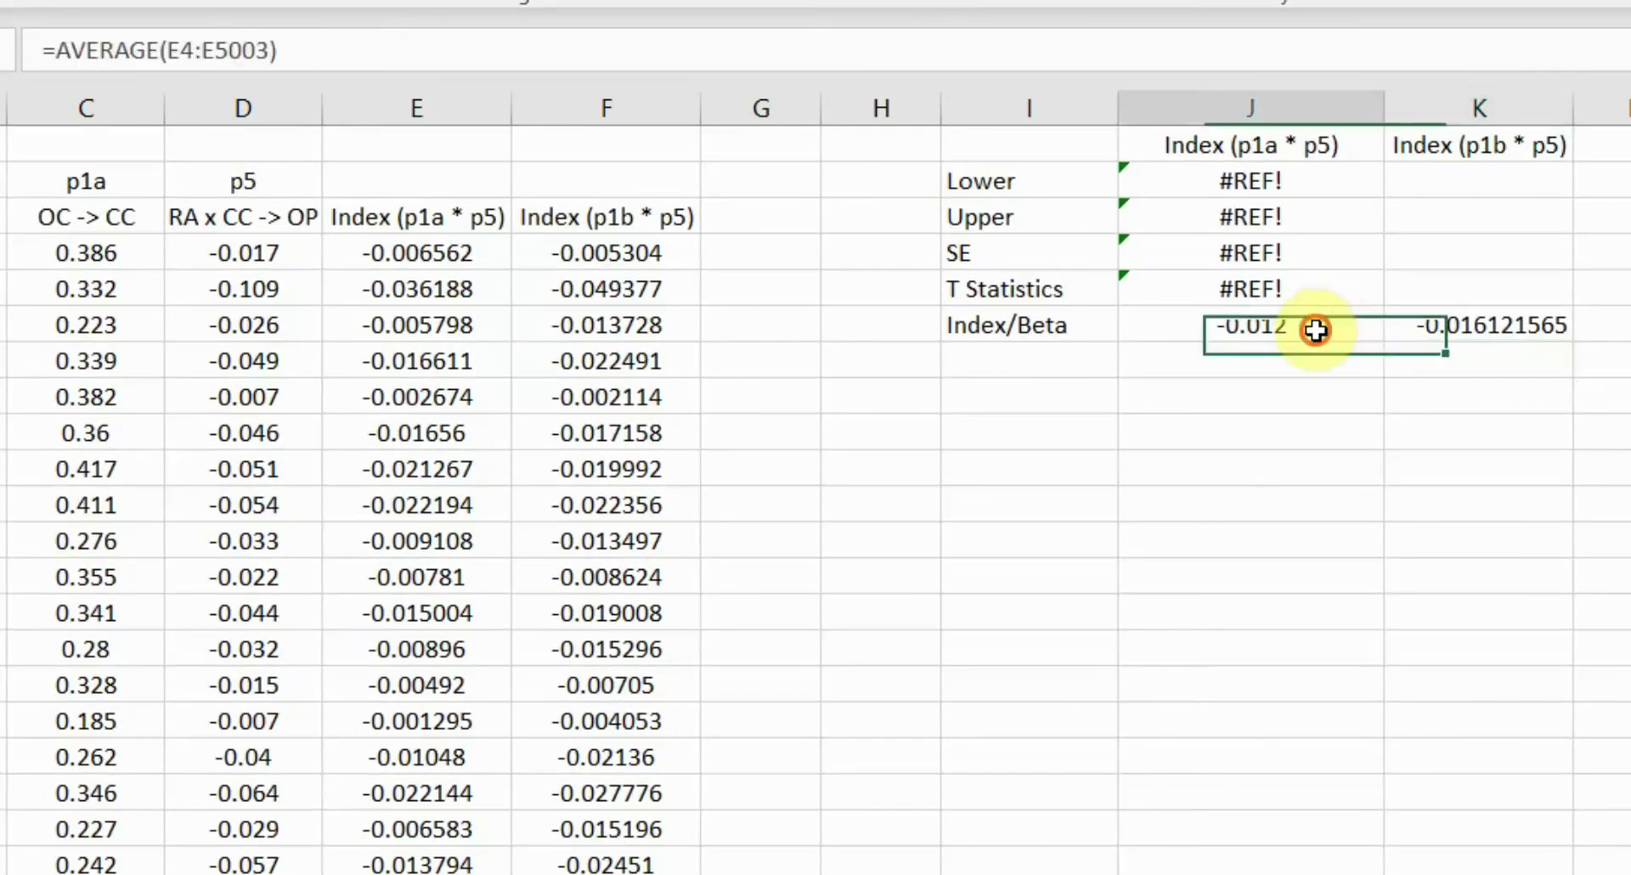
{"action": "left_click", "coordinate": [1344, 280]}
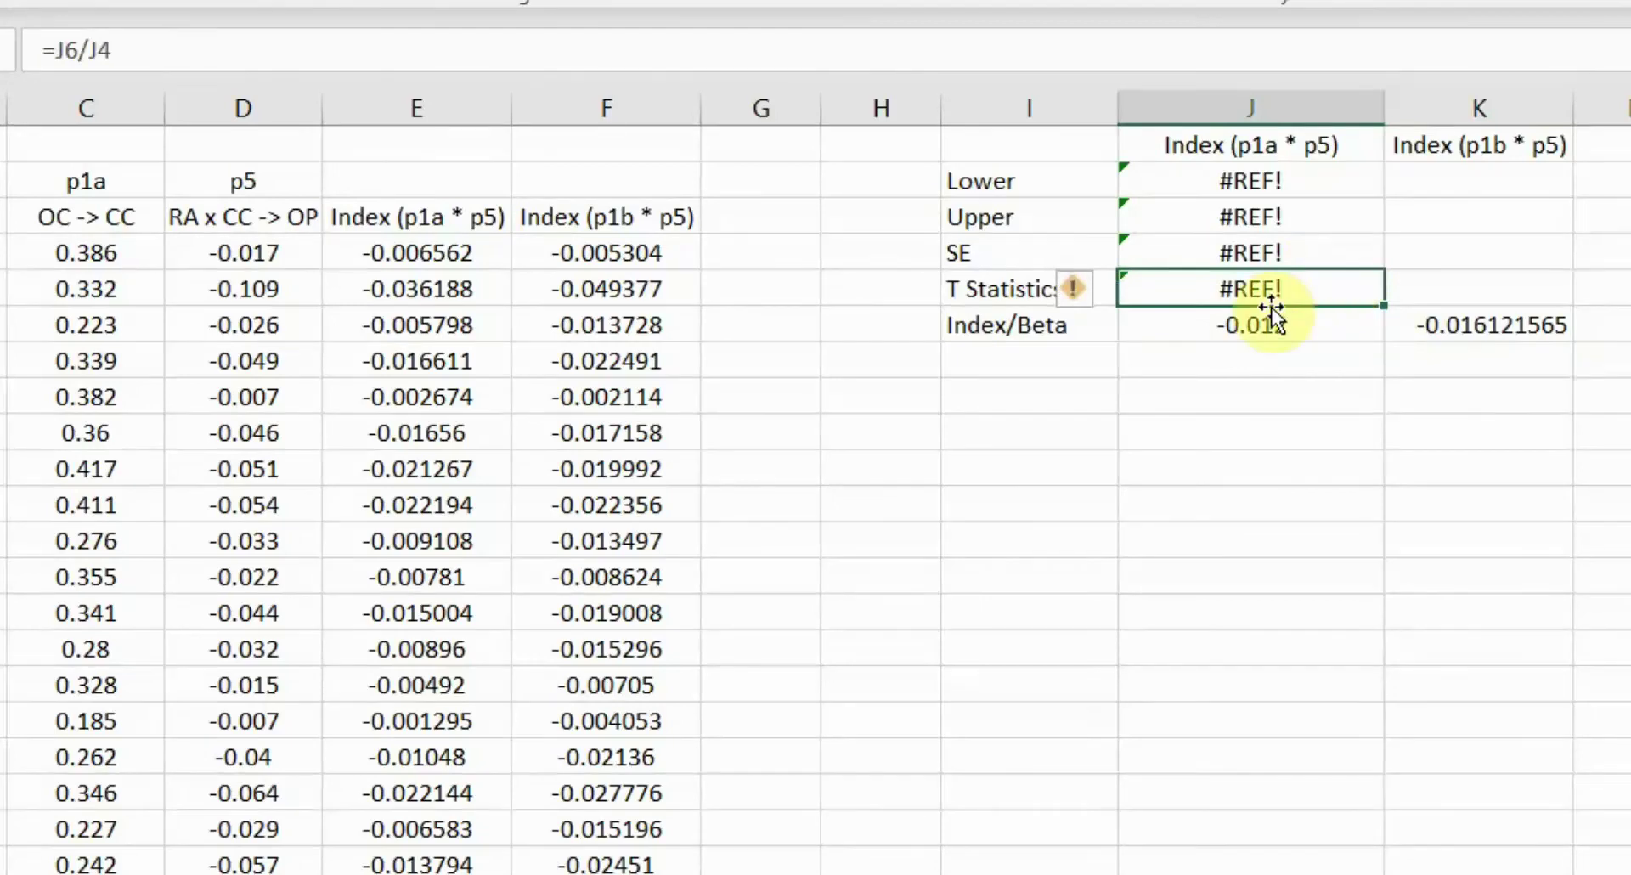
{"action": "left_click", "coordinate": [1269, 256]}
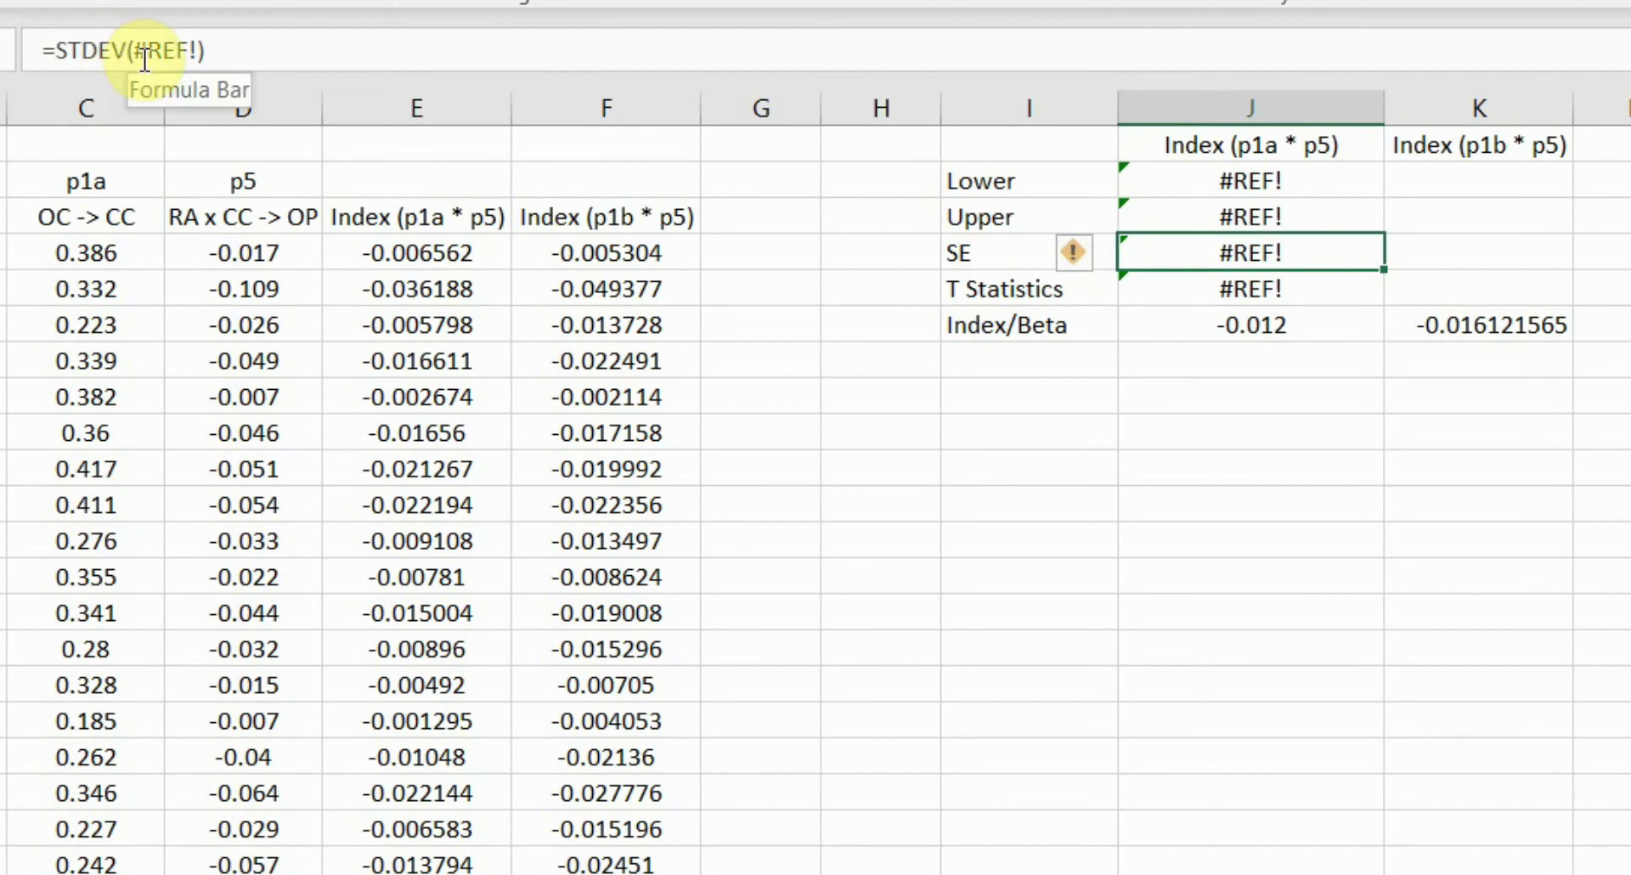
Step: Reuse the sample range from J6 to set the SE formula in J4 to =STDEV(E4:E5003)
{"action": "left_click", "coordinate": [1211, 321]}
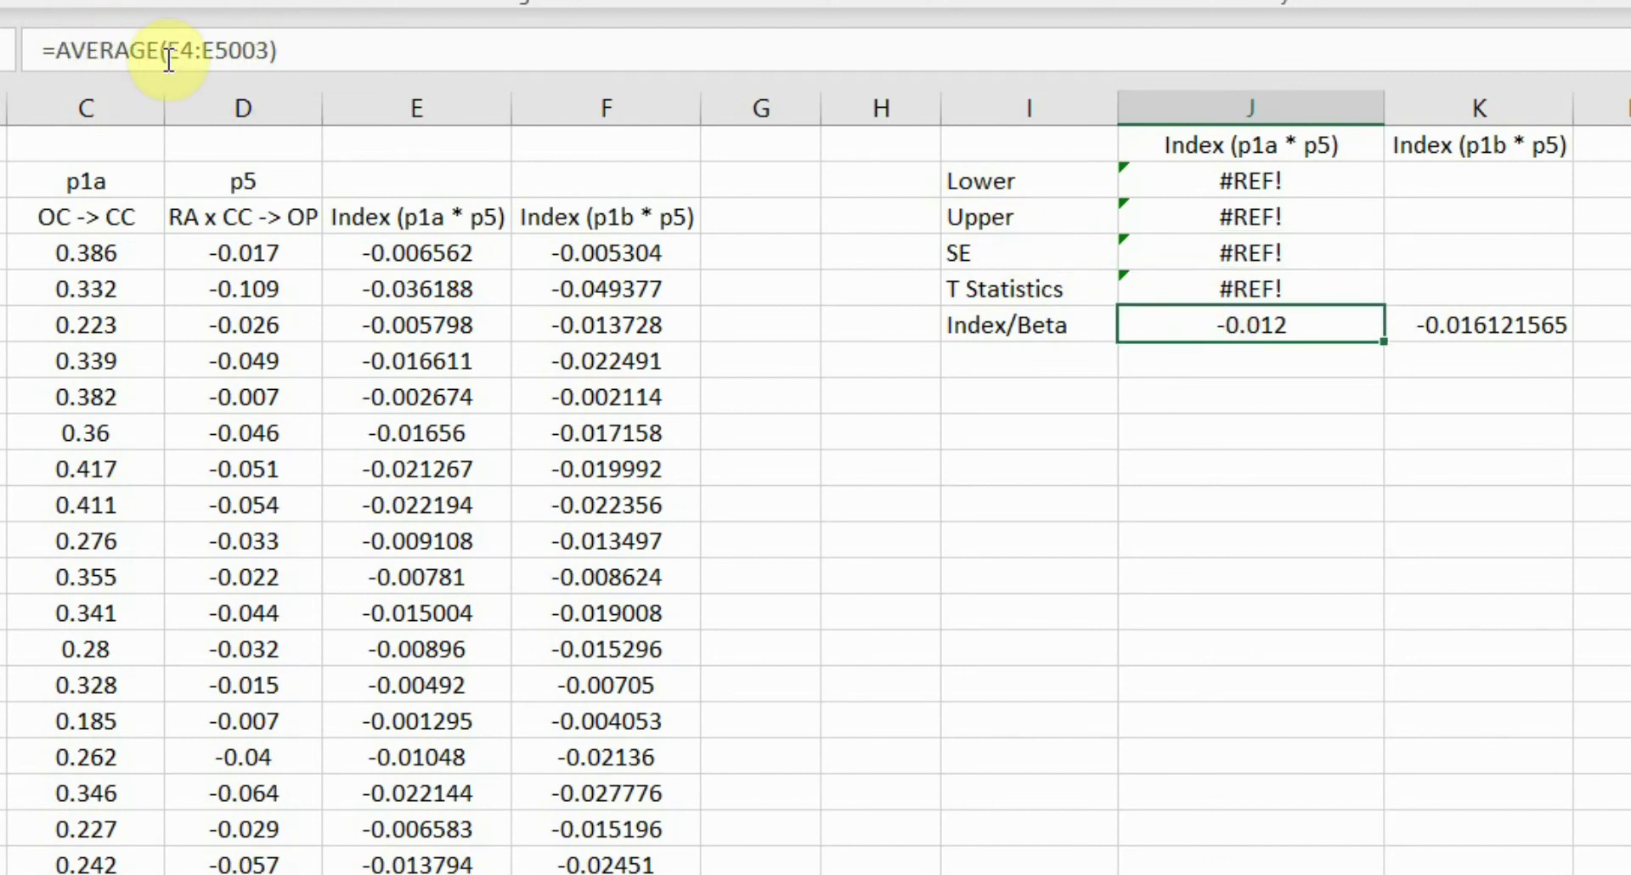
{"action": "left_click_drag", "start_coordinate": [178, 44], "coordinate": [268, 52]}
{"action": "key", "text": "ctrl+c"}
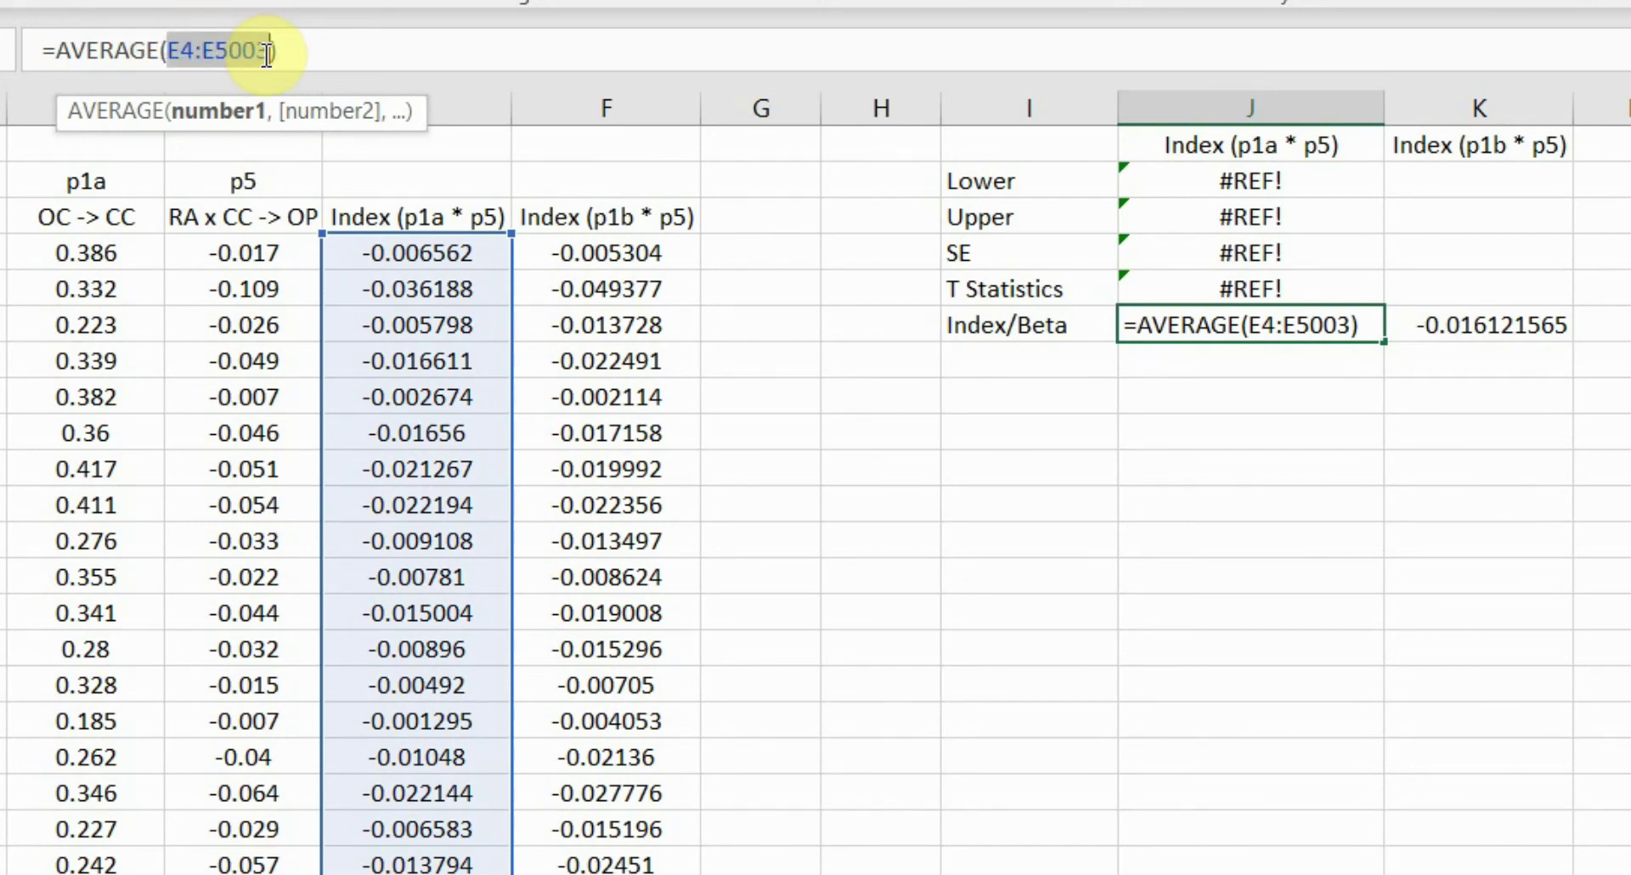
{"action": "key", "text": "Return"}
{"action": "left_click", "coordinate": [1139, 243]}
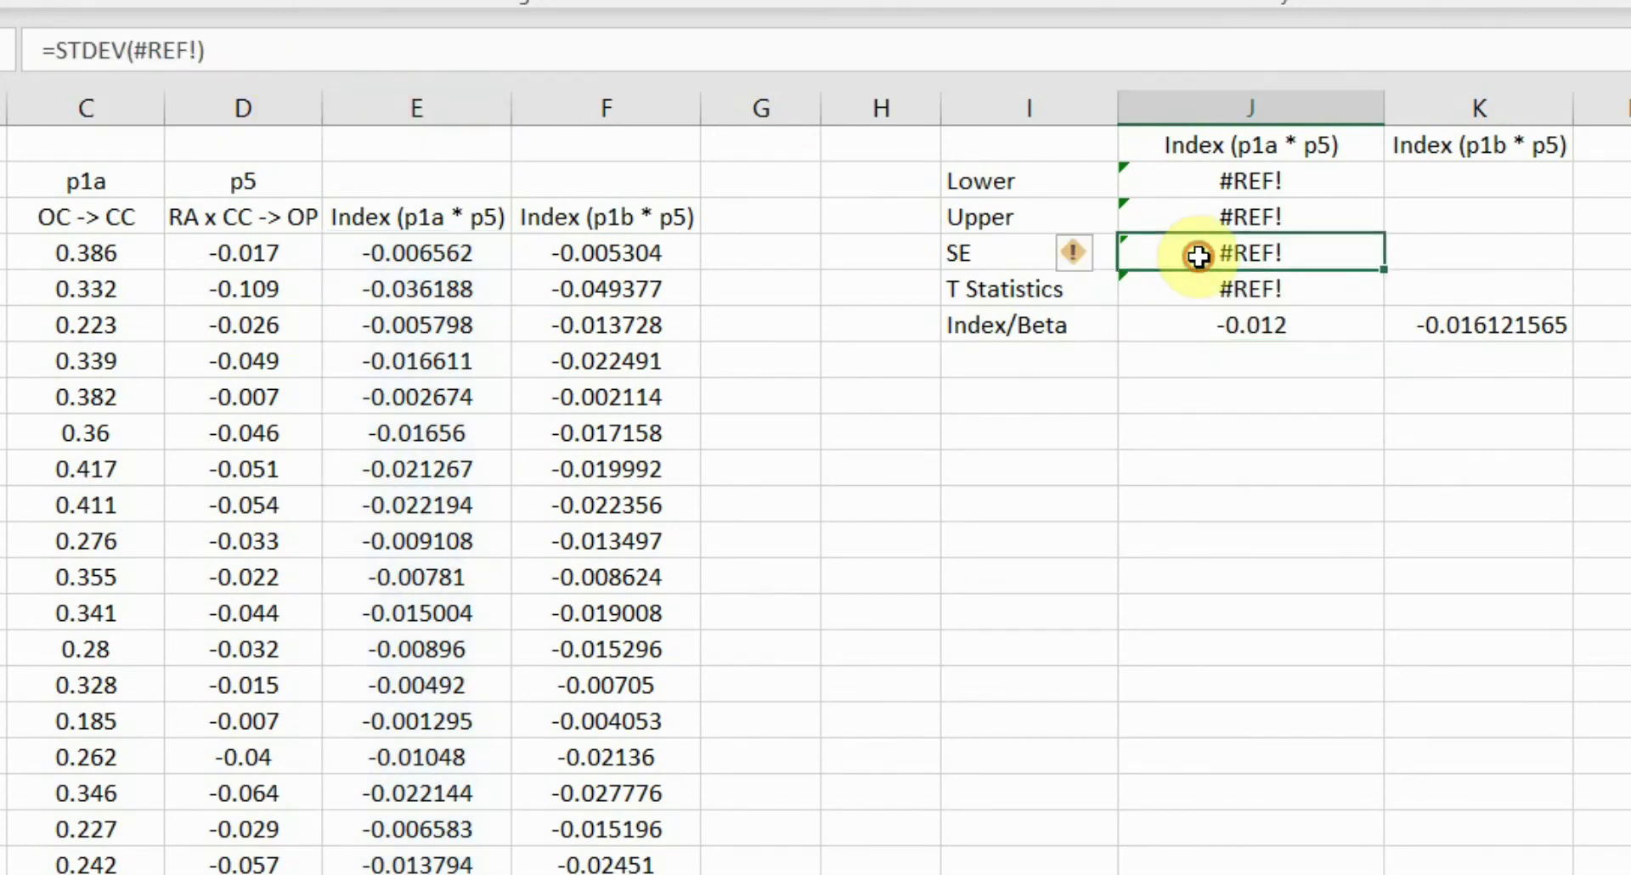
{"action": "left_click_drag", "start_coordinate": [134, 49], "coordinate": [197, 50]}
{"action": "left_click", "coordinate": [332, 252]}
{"action": "key", "text": "ctrl+shift+Down"}
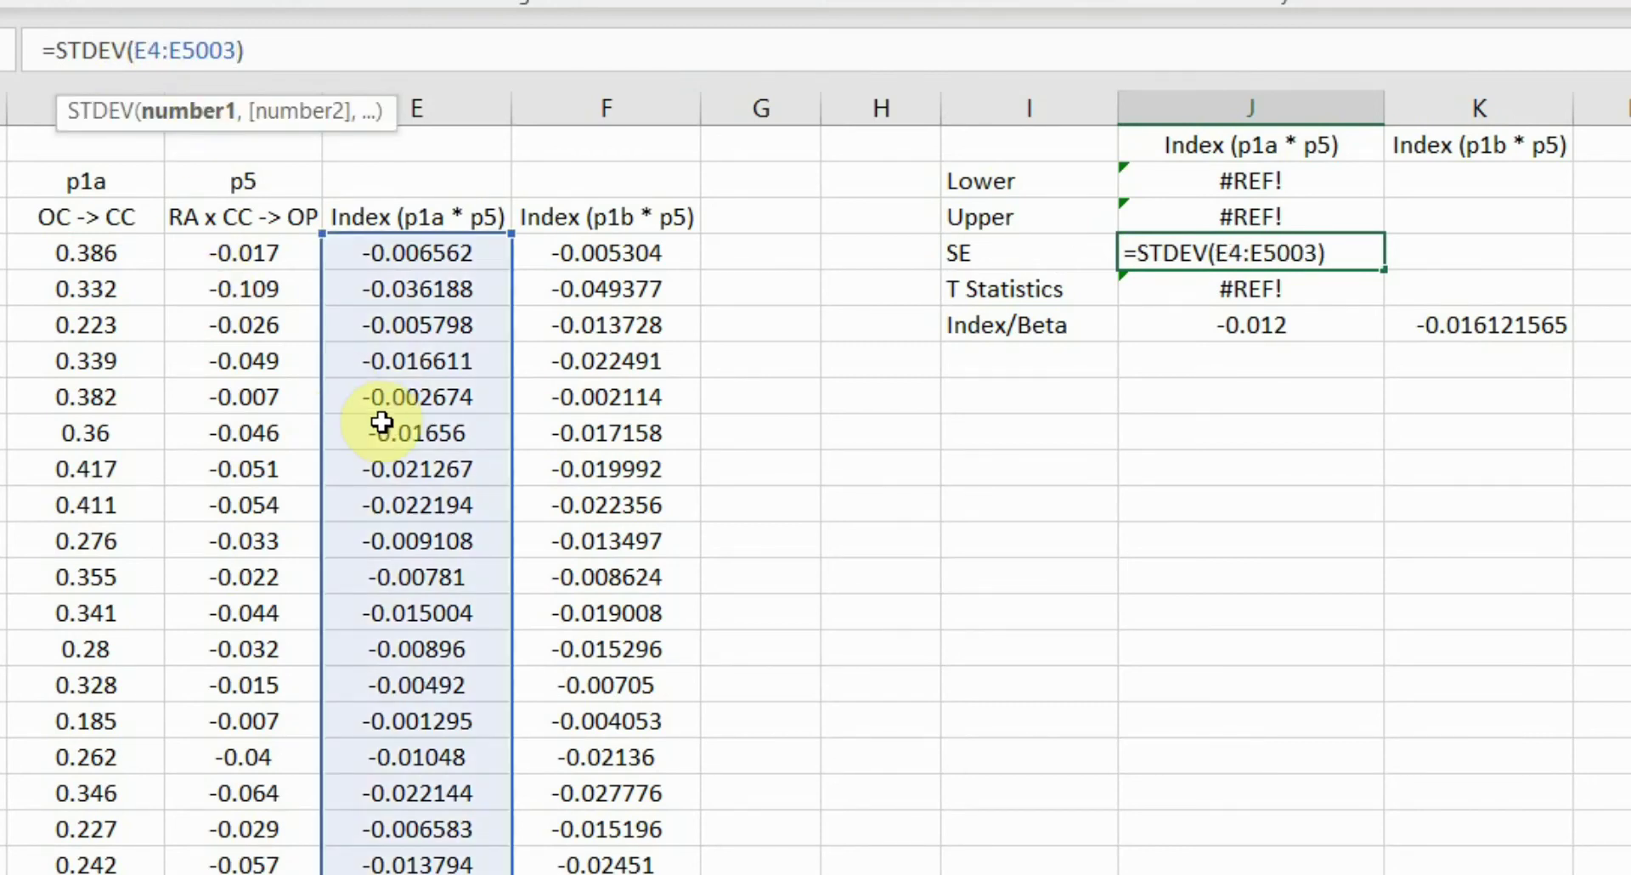
{"action": "key", "text": "Return"}
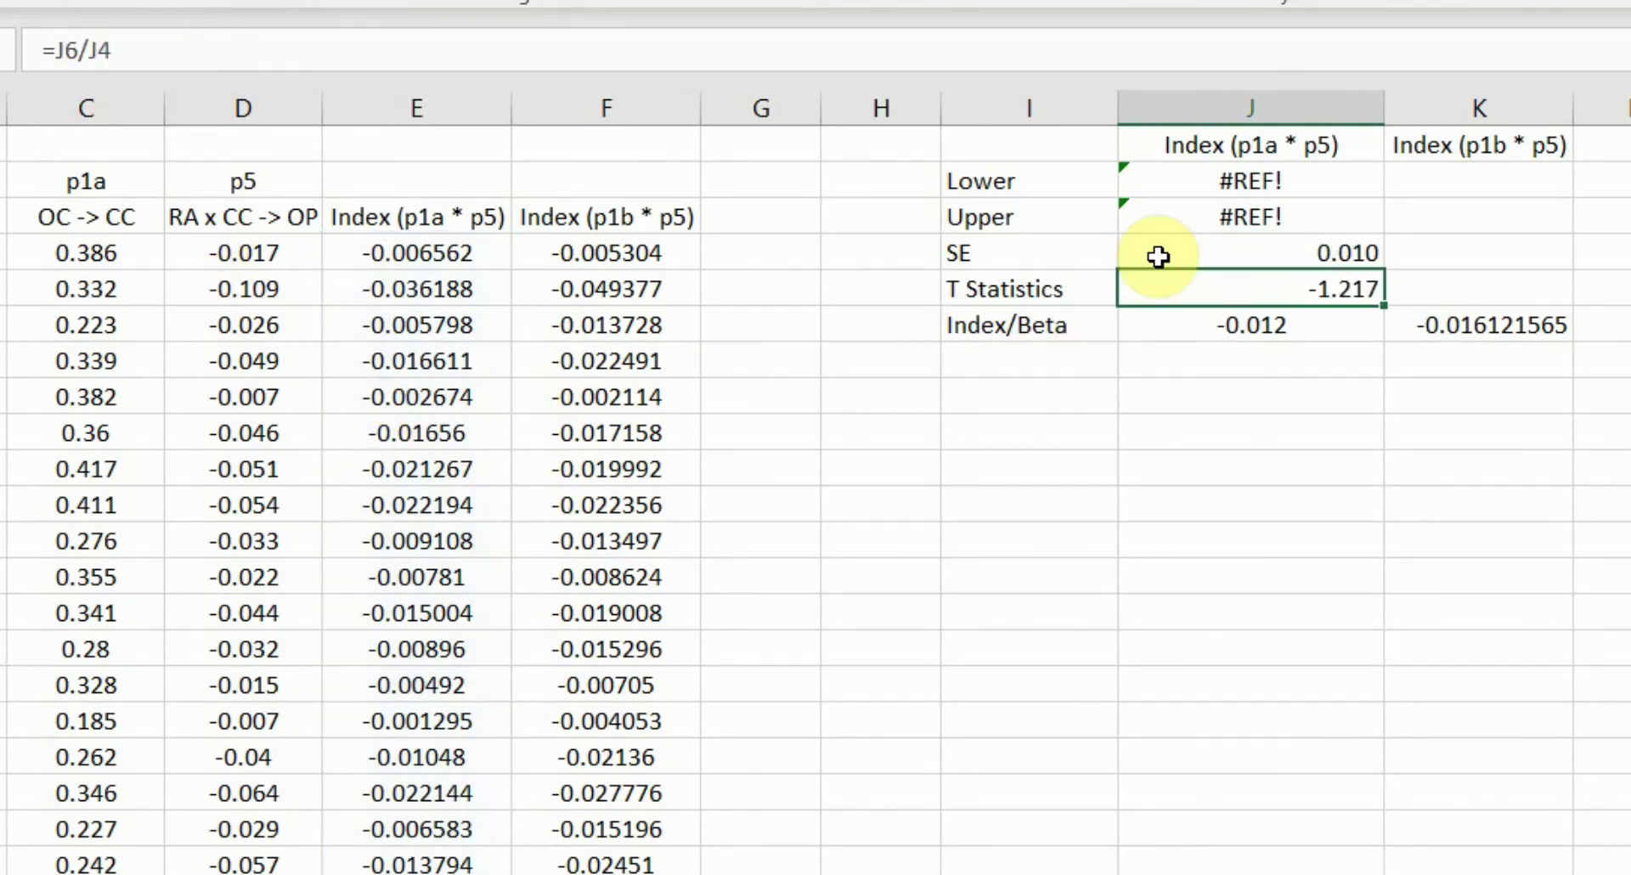
Step: Set the Lower formula in J2 to =PERCENTILE(E4:E5003,0.05) and the Upper formula in J3 to =PERCENTILE(E4:E5003,0.95)
{"action": "left_click", "coordinate": [1188, 194]}
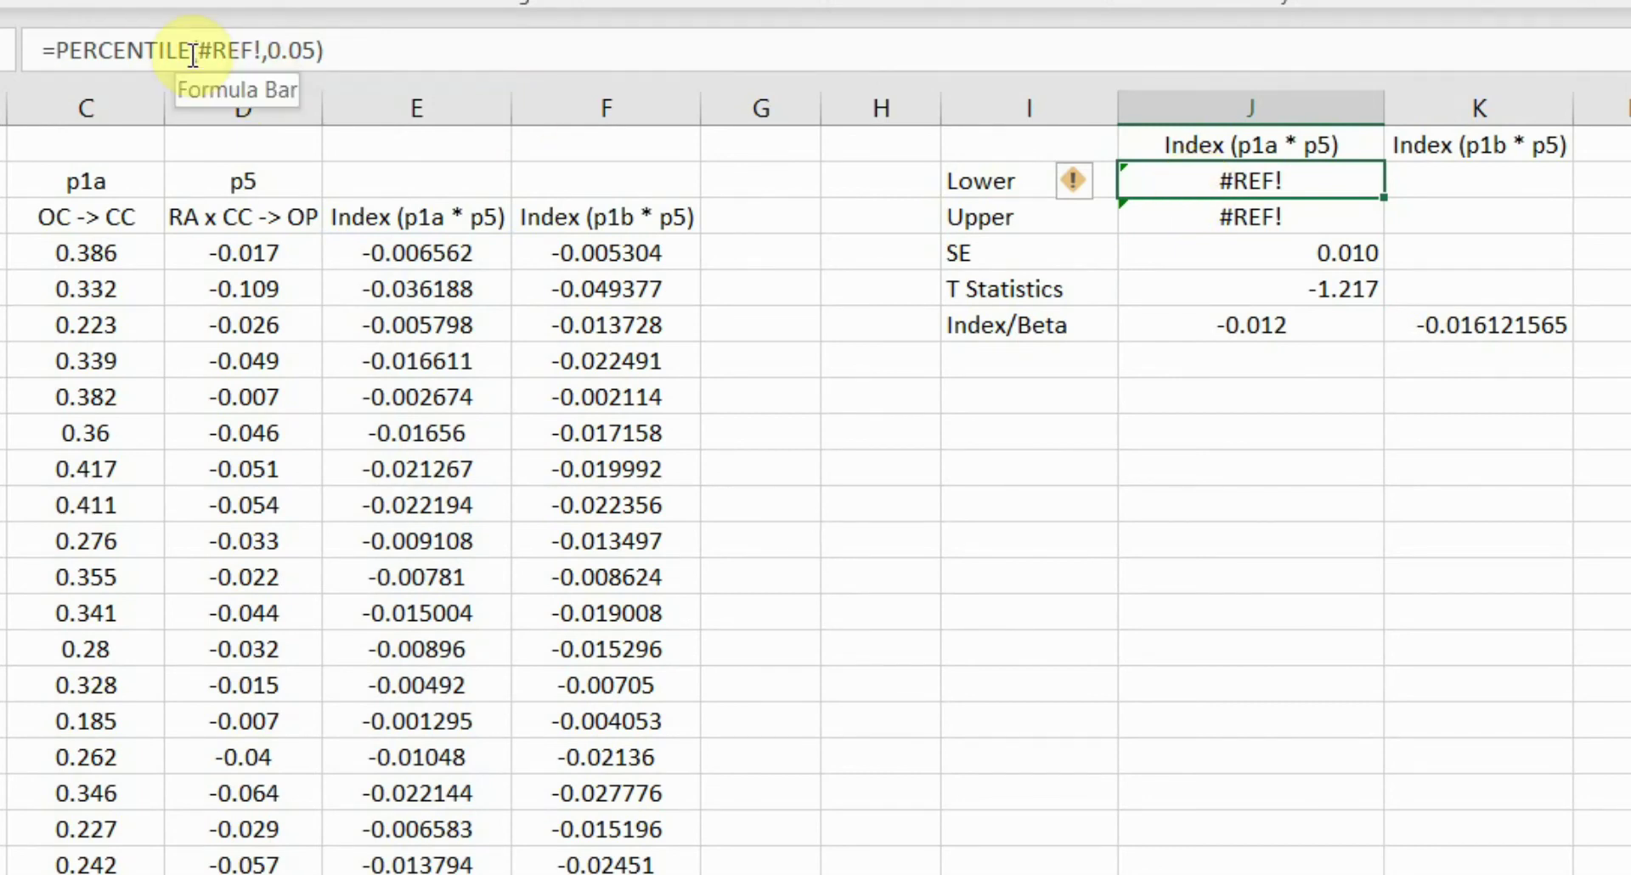
{"action": "double_click", "coordinate": [238, 49]}
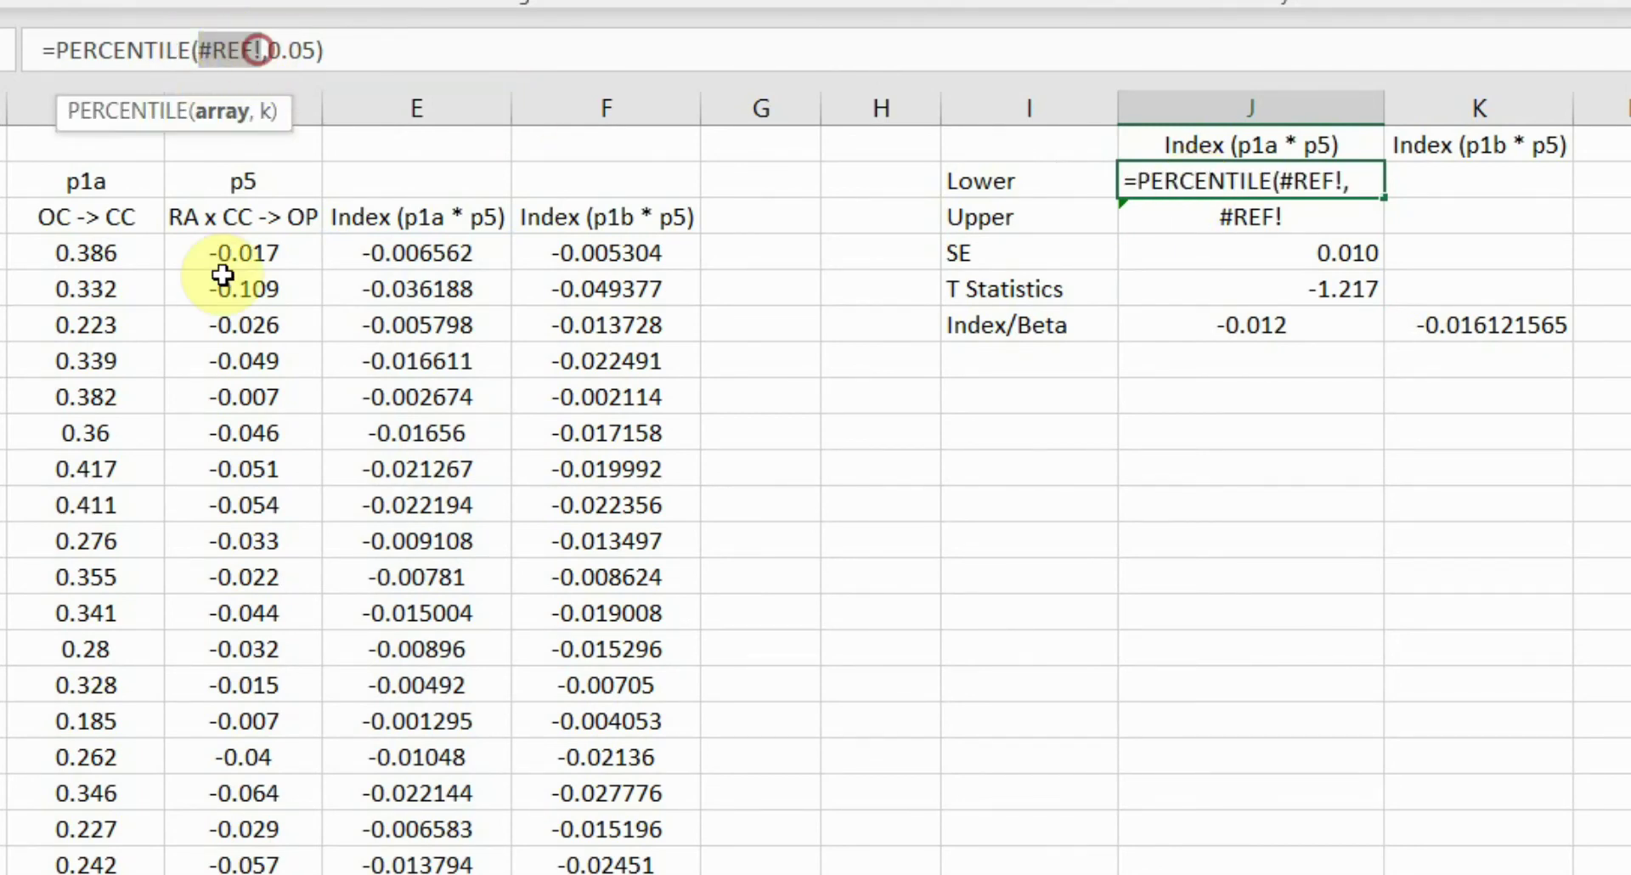
{"action": "key", "text": "ctrl+v"}
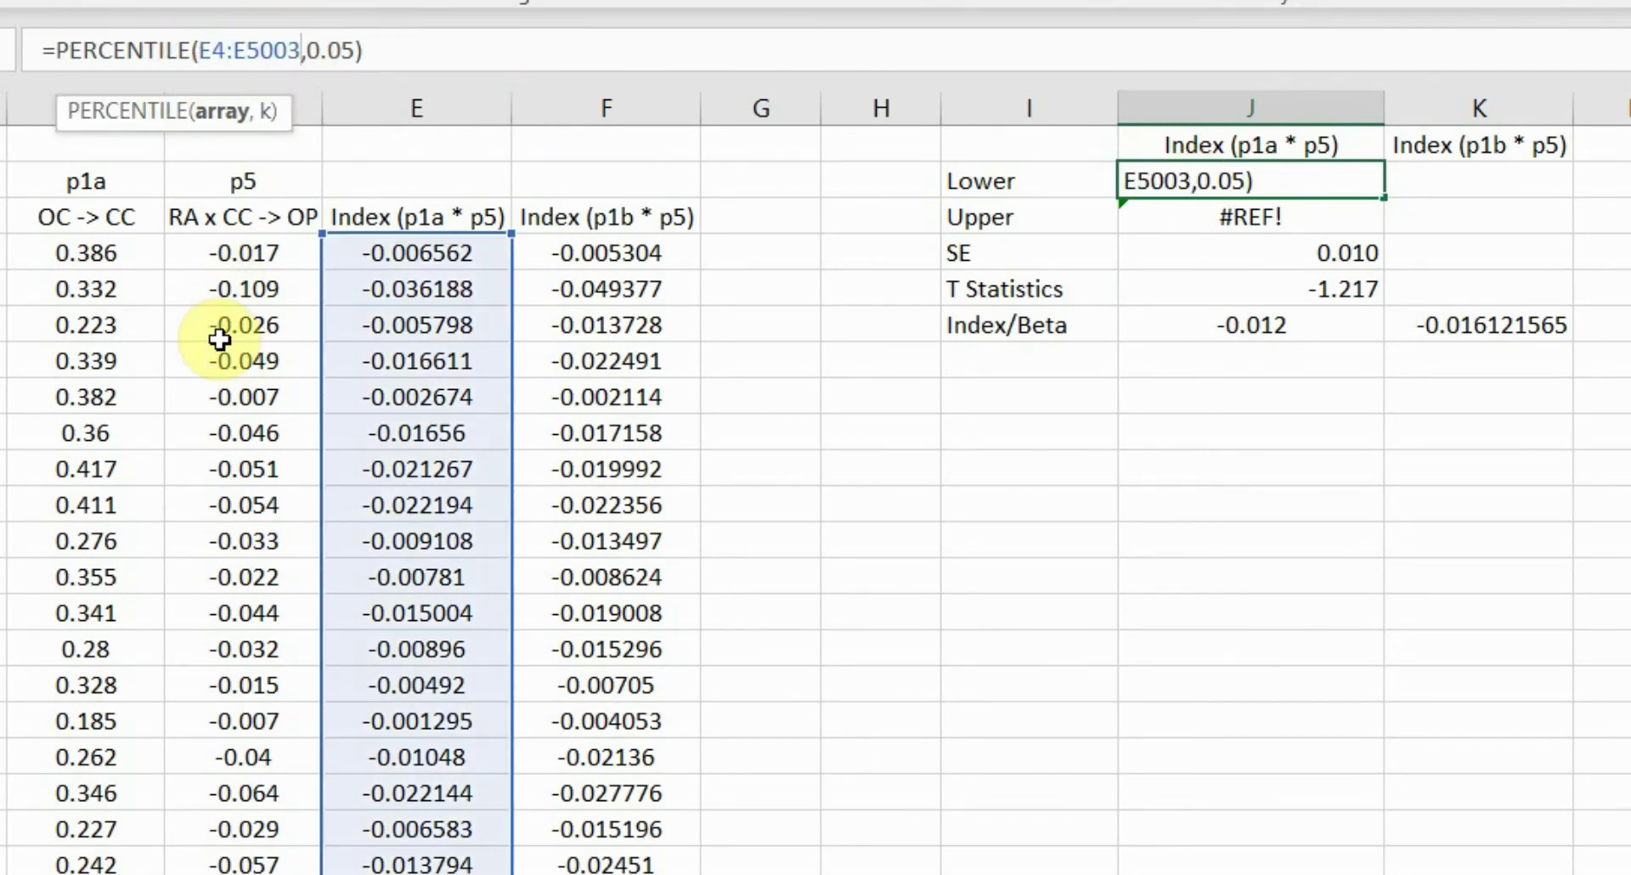
{"action": "key", "text": "Return"}
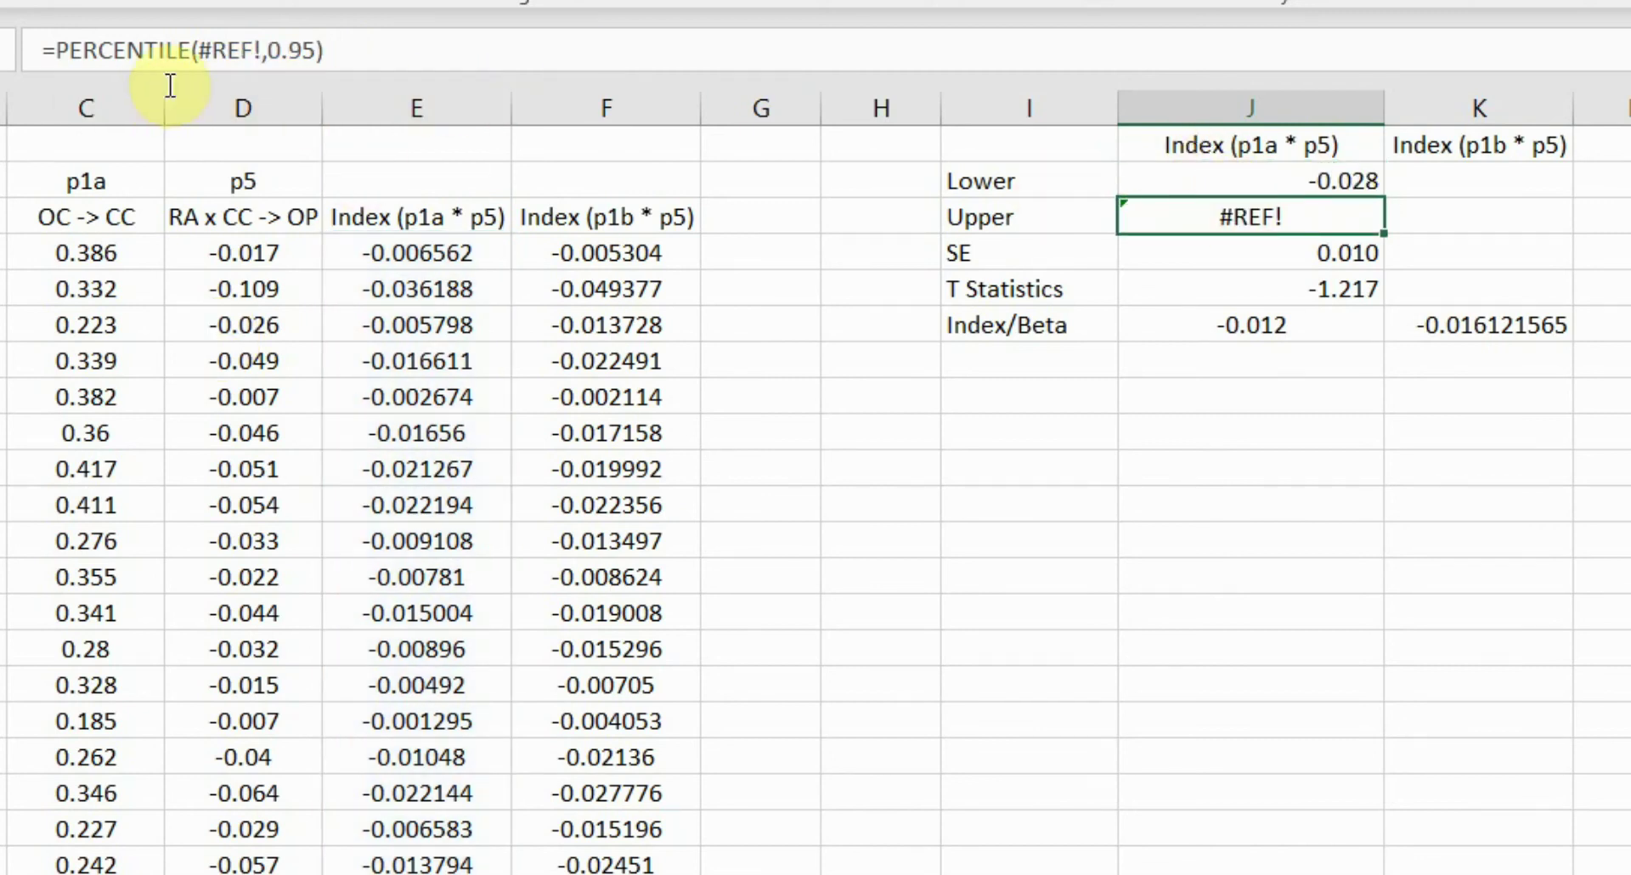
{"action": "left_click_drag", "start_coordinate": [197, 51], "coordinate": [261, 50]}
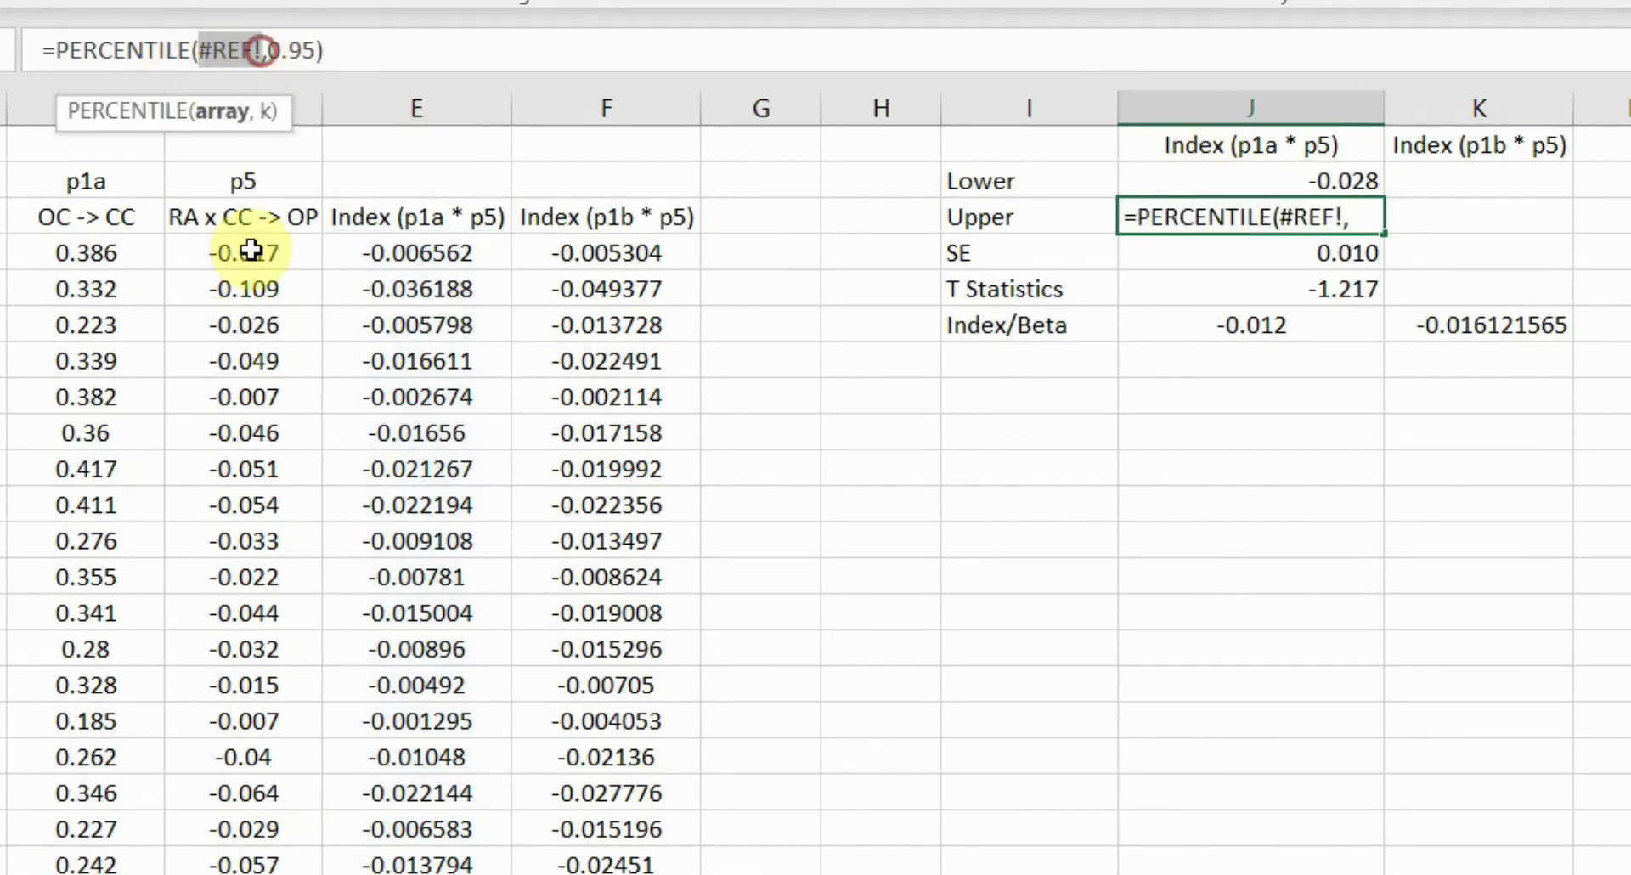
{"action": "key", "text": "ctrl+v"}
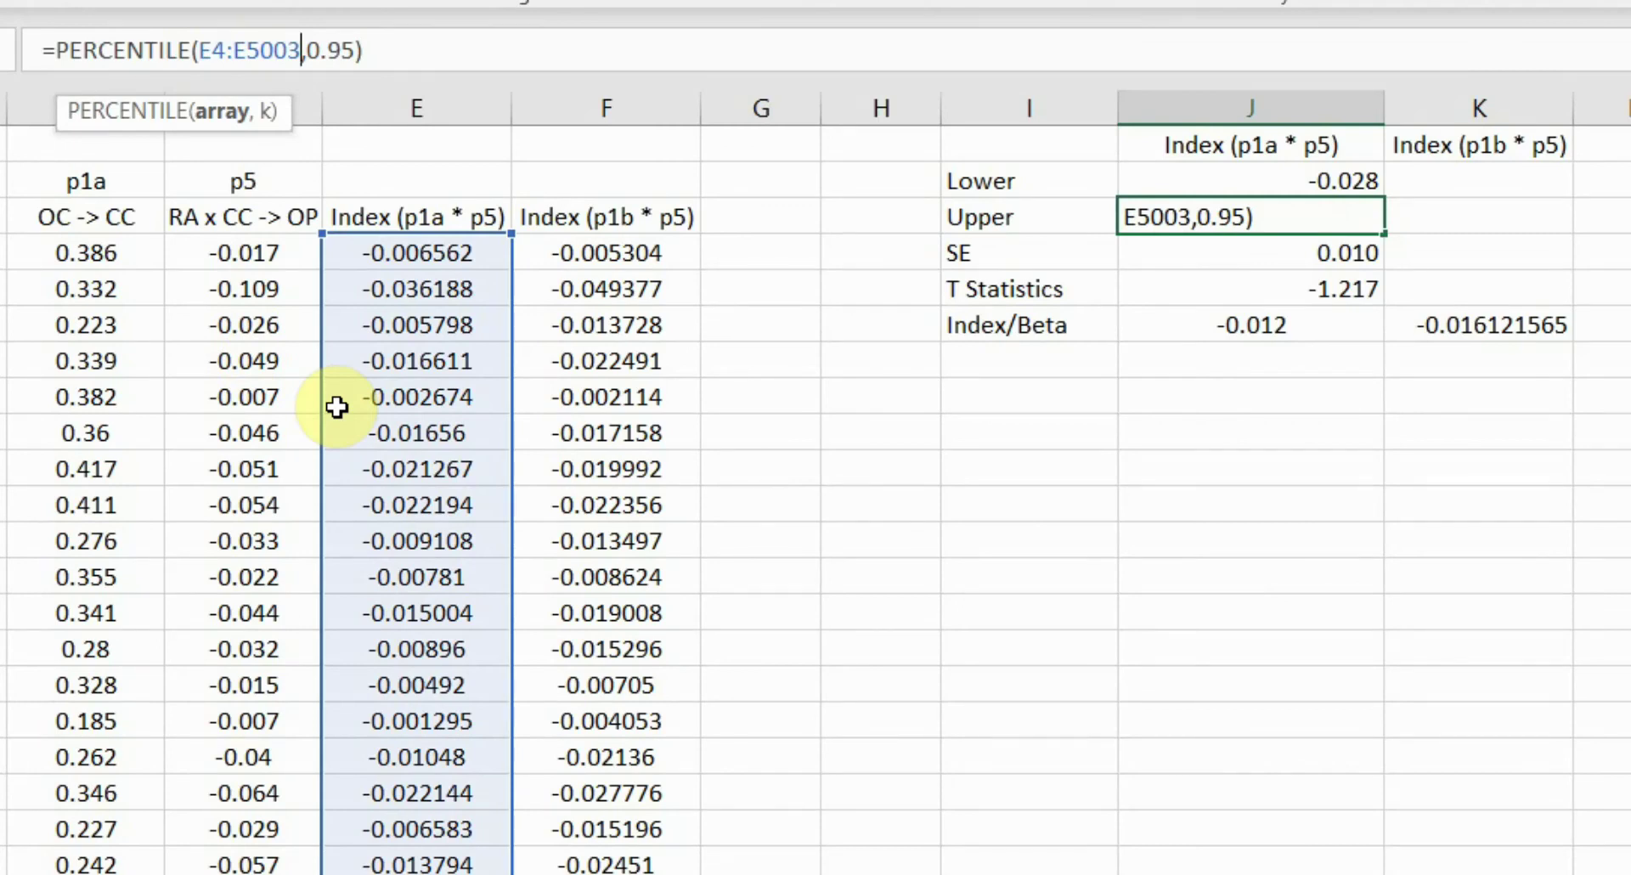
{"action": "key", "text": "Return"}
Step: Centre the values in J2:J6, from Lower through Index/Beta
{"action": "left_click_drag", "start_coordinate": [1231, 175], "coordinate": [1187, 328]}
{"action": "key", "text": "alt+h"}
{"action": "key", "text": "a"}
{"action": "key", "text": "c"}
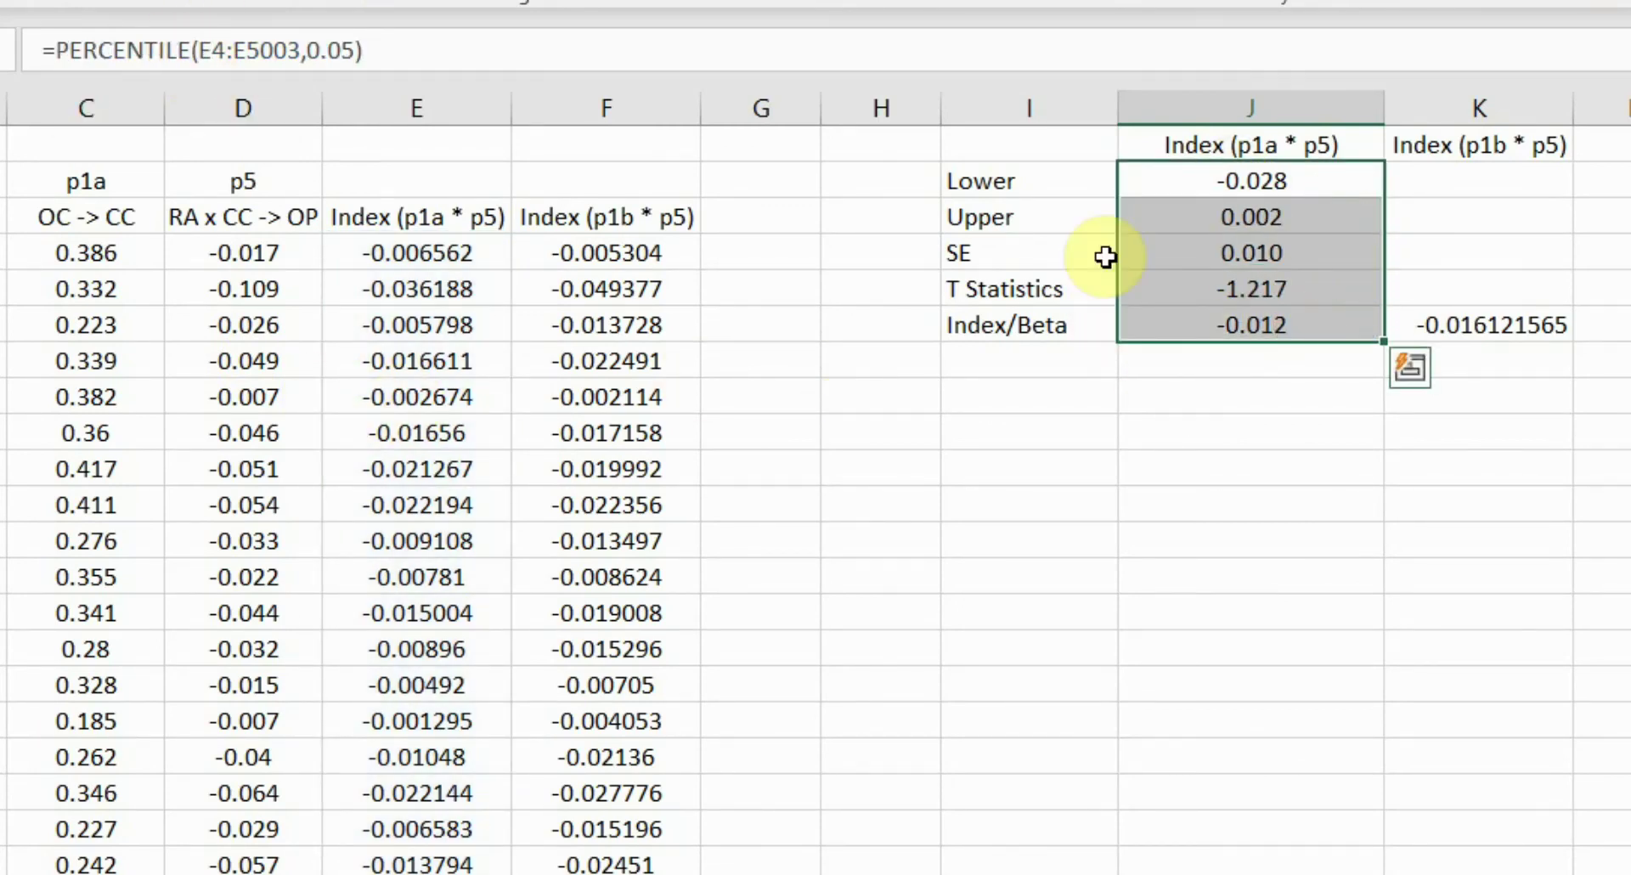
Step: Check the T Statistics formula in J5, view the path model in SmartPLS, and return to the Excel worksheet
{"action": "left_click", "coordinate": [1267, 284]}
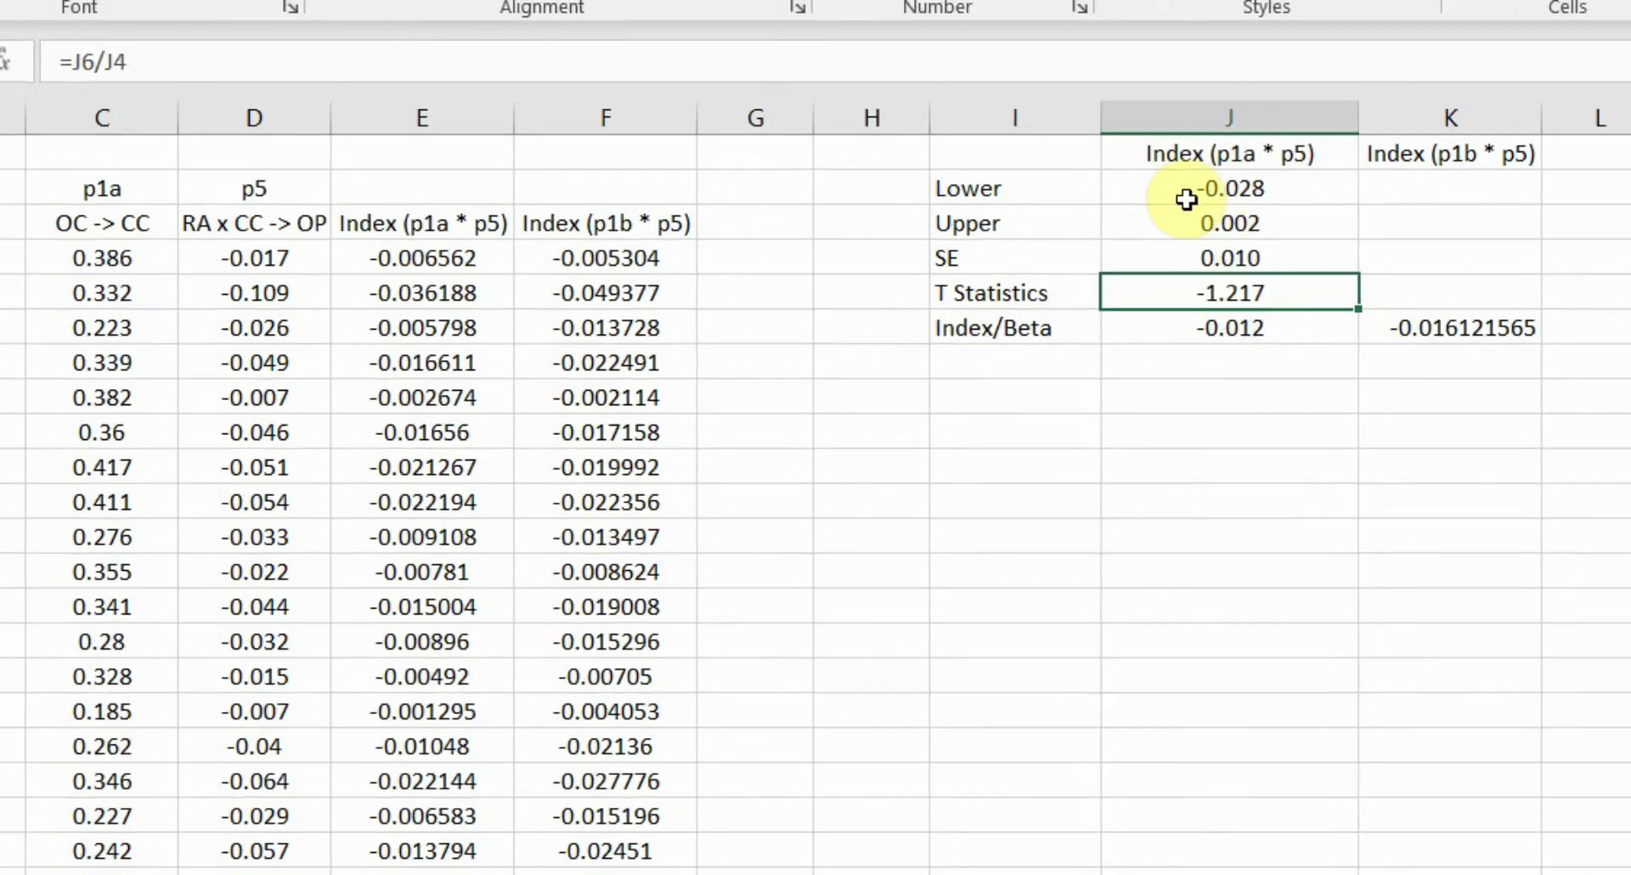
{"action": "key", "text": "alt+Tab"}
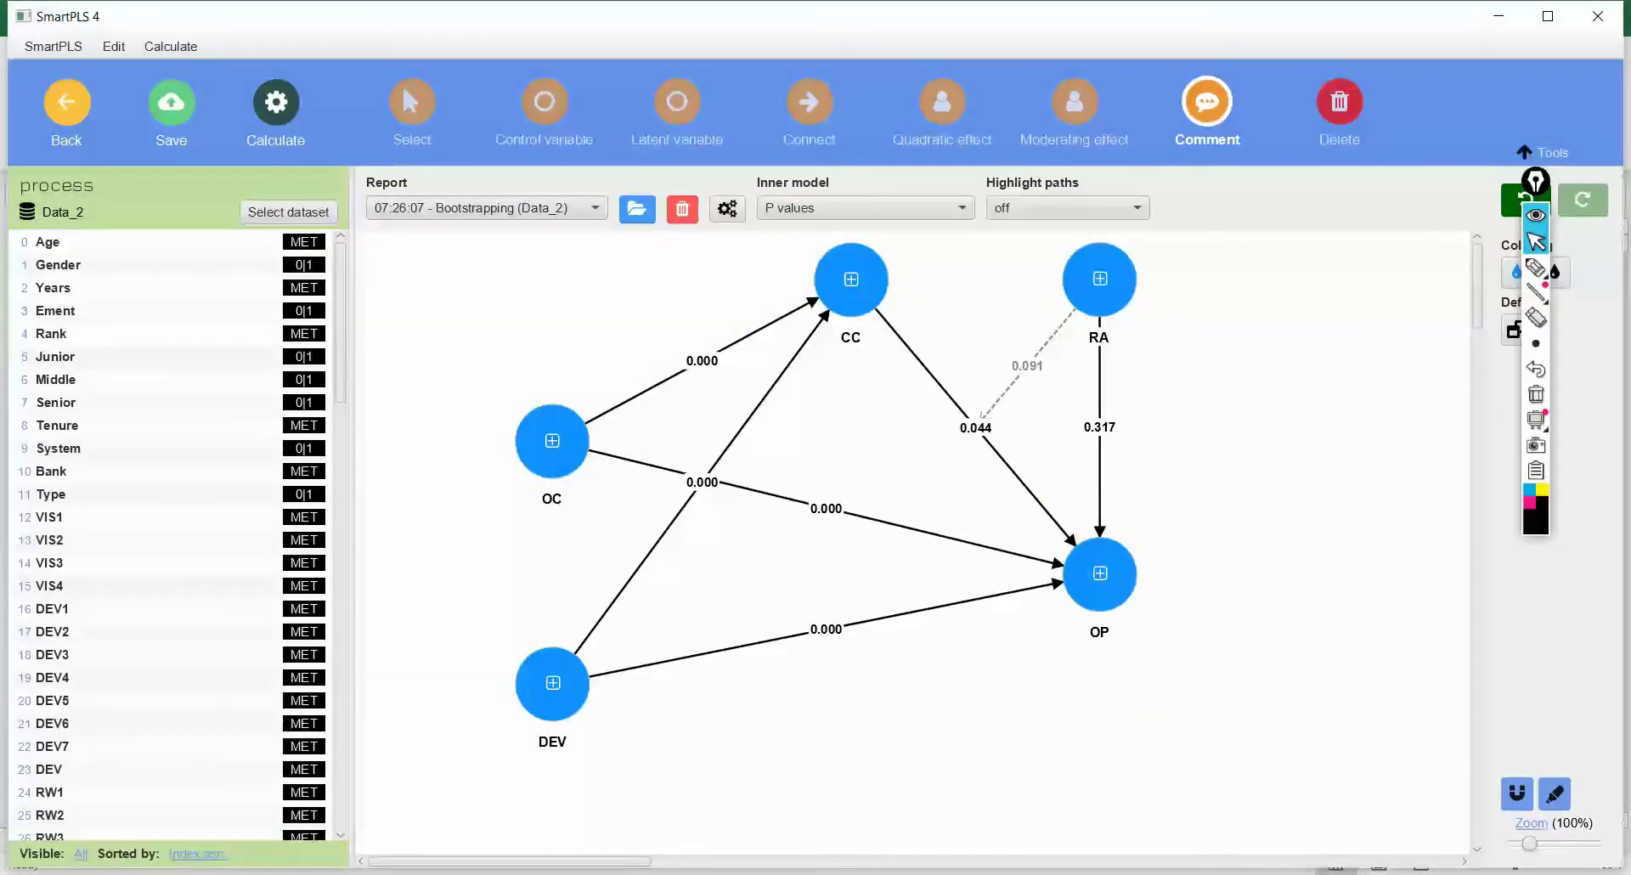
{"action": "key", "text": "alt+Tab"}
{"action": "left_click", "coordinate": [1061, 266]}
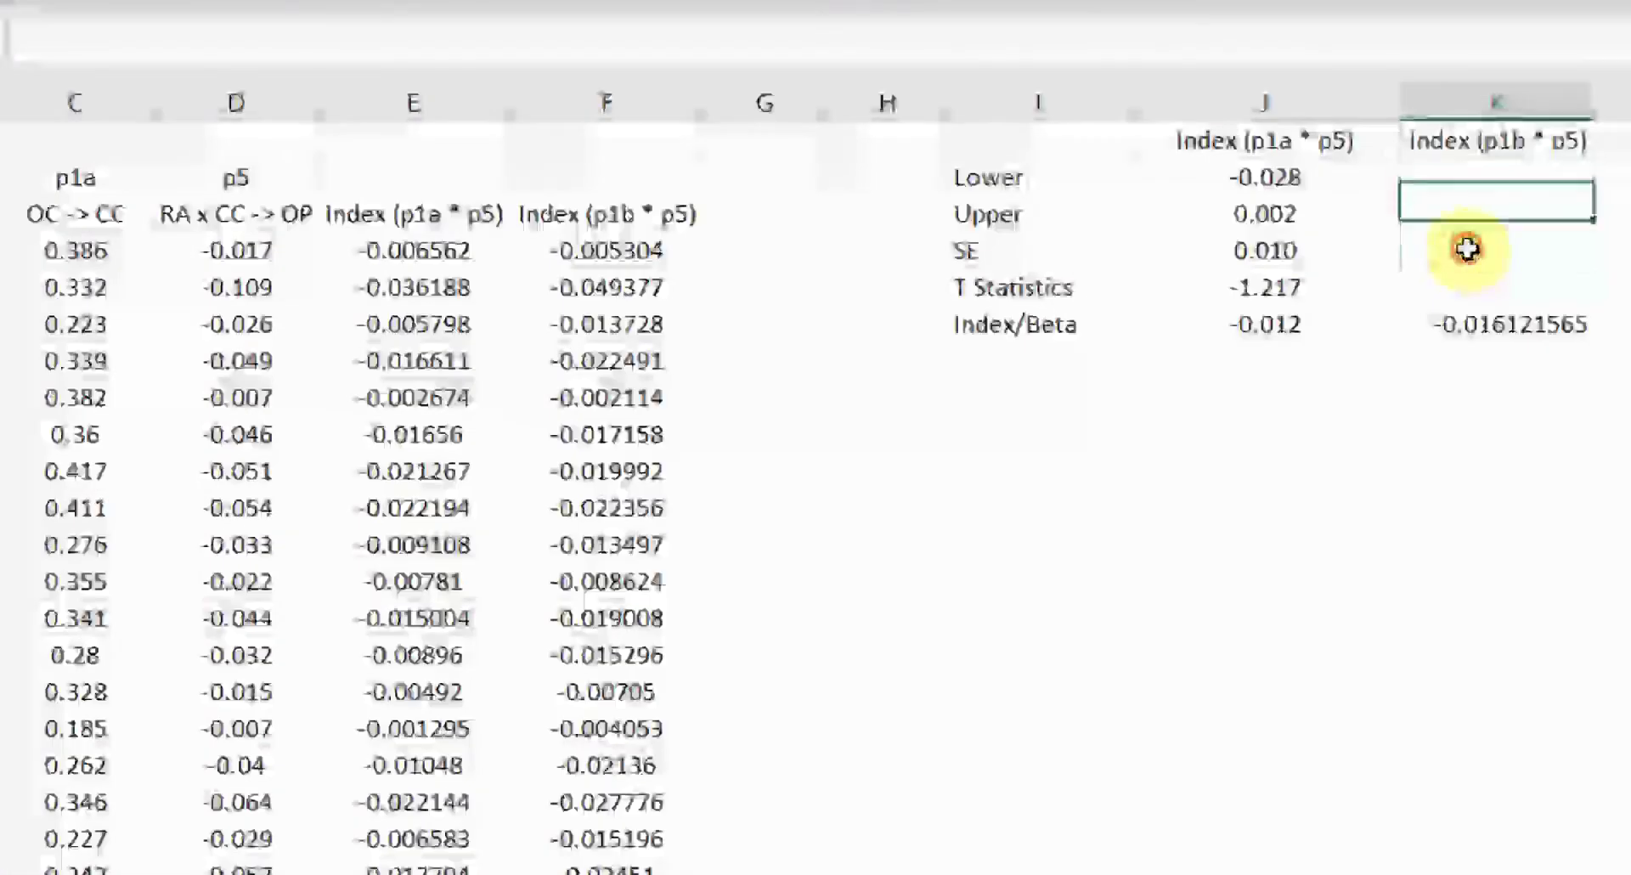
Step: Copy the SE formula text =STDEV(E4:E5003) from J4 into K4 for the p1b * p5 index
{"action": "left_click", "coordinate": [1338, 273]}
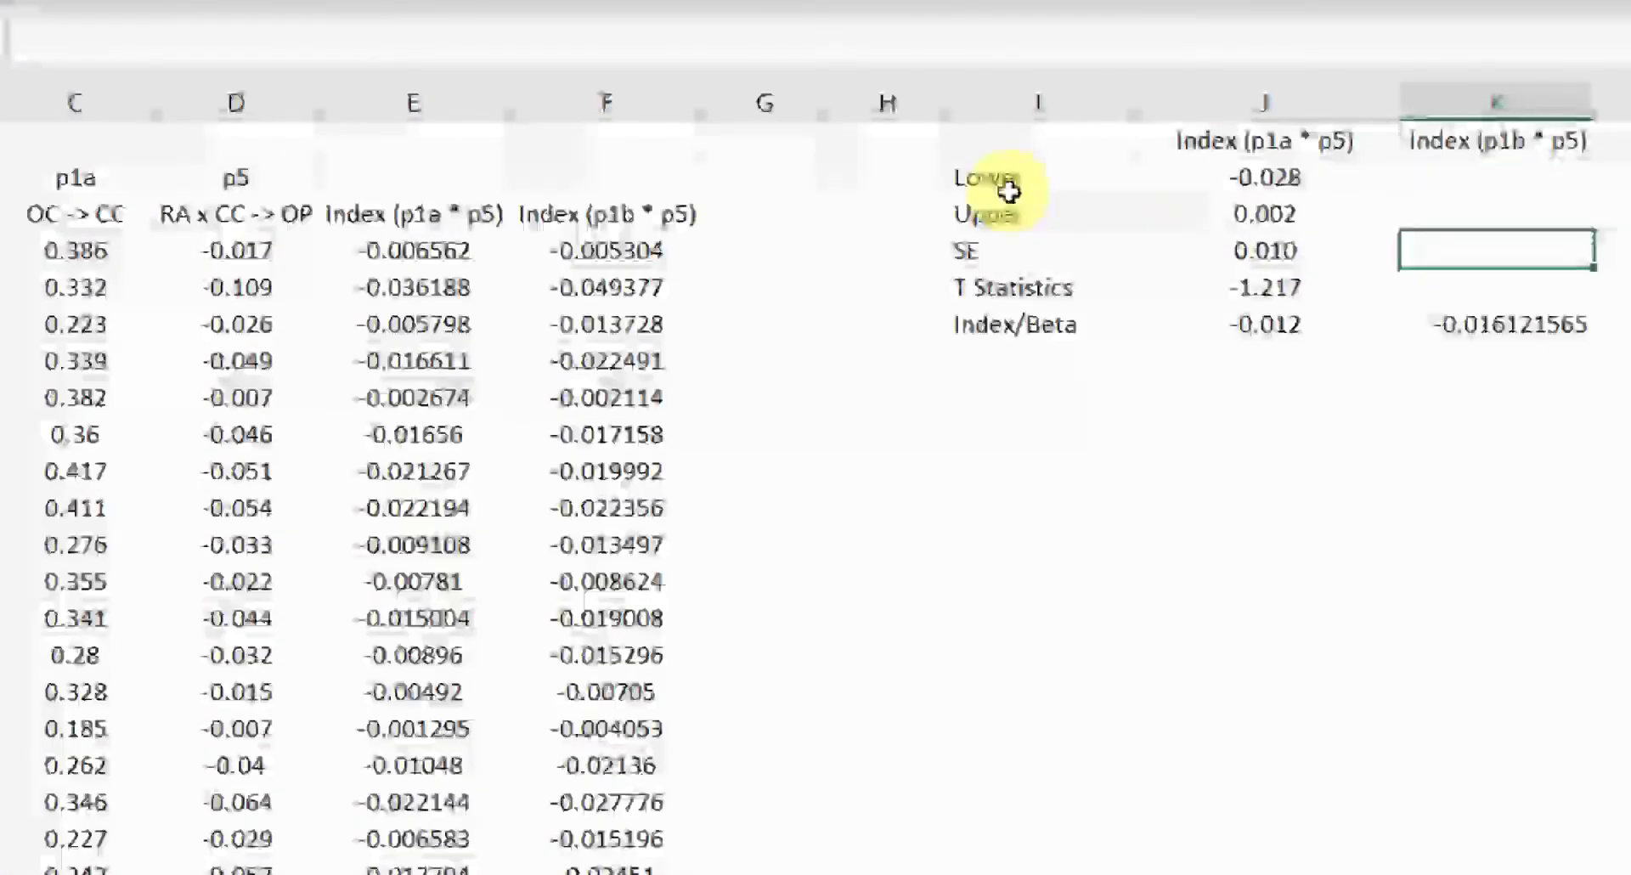
{"action": "left_click", "coordinate": [1268, 244]}
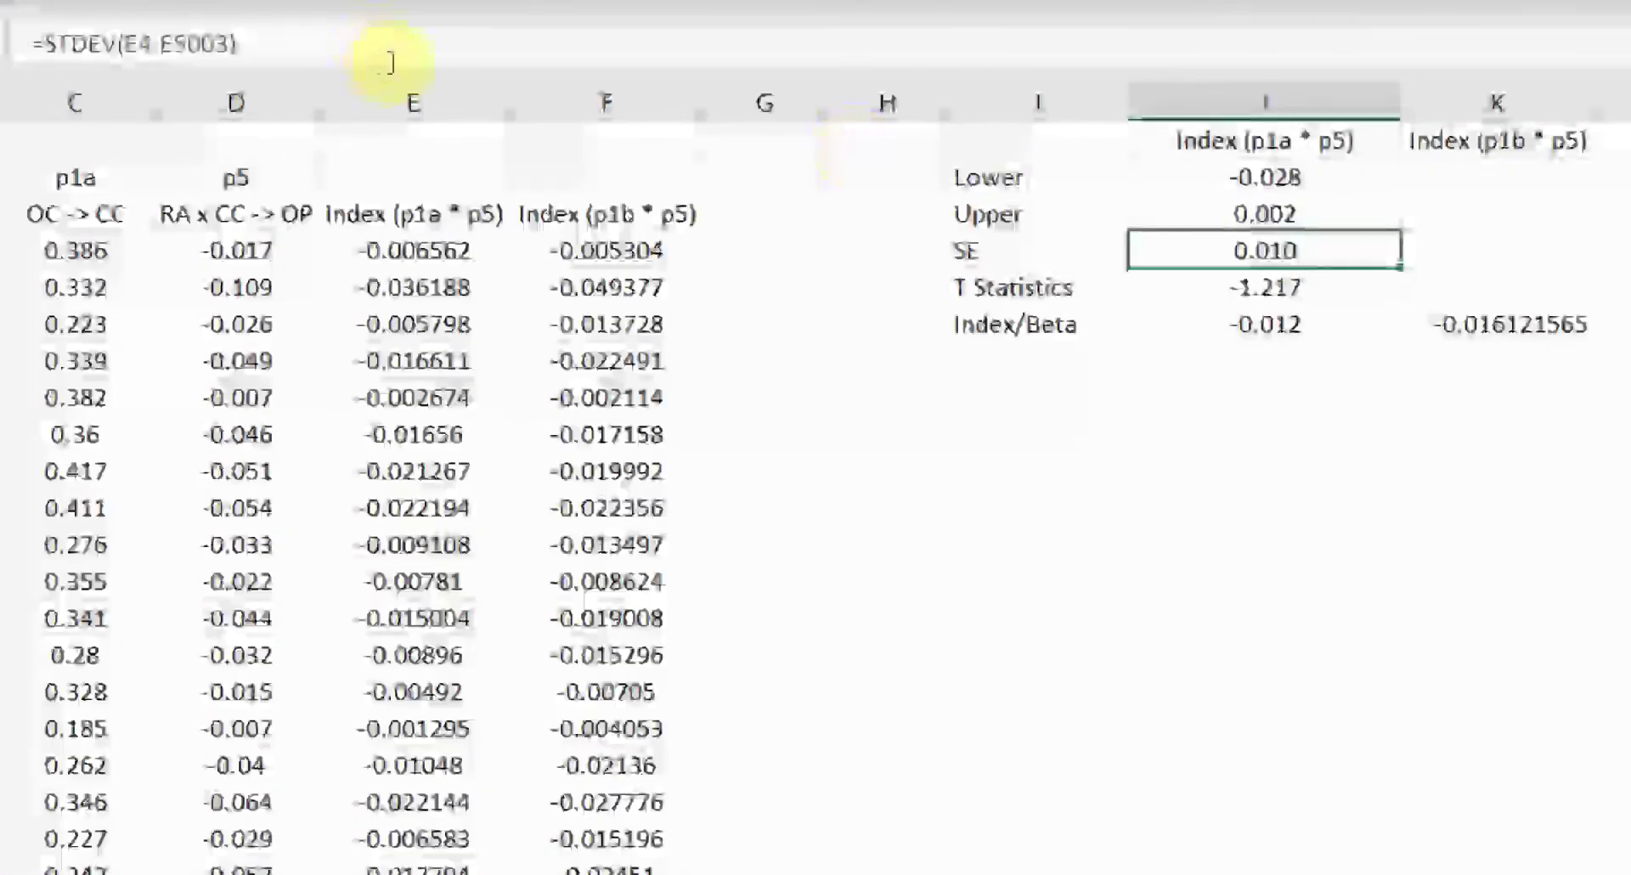
{"action": "triple_click", "coordinate": [365, 39]}
{"action": "key", "text": "ctrl+c"}
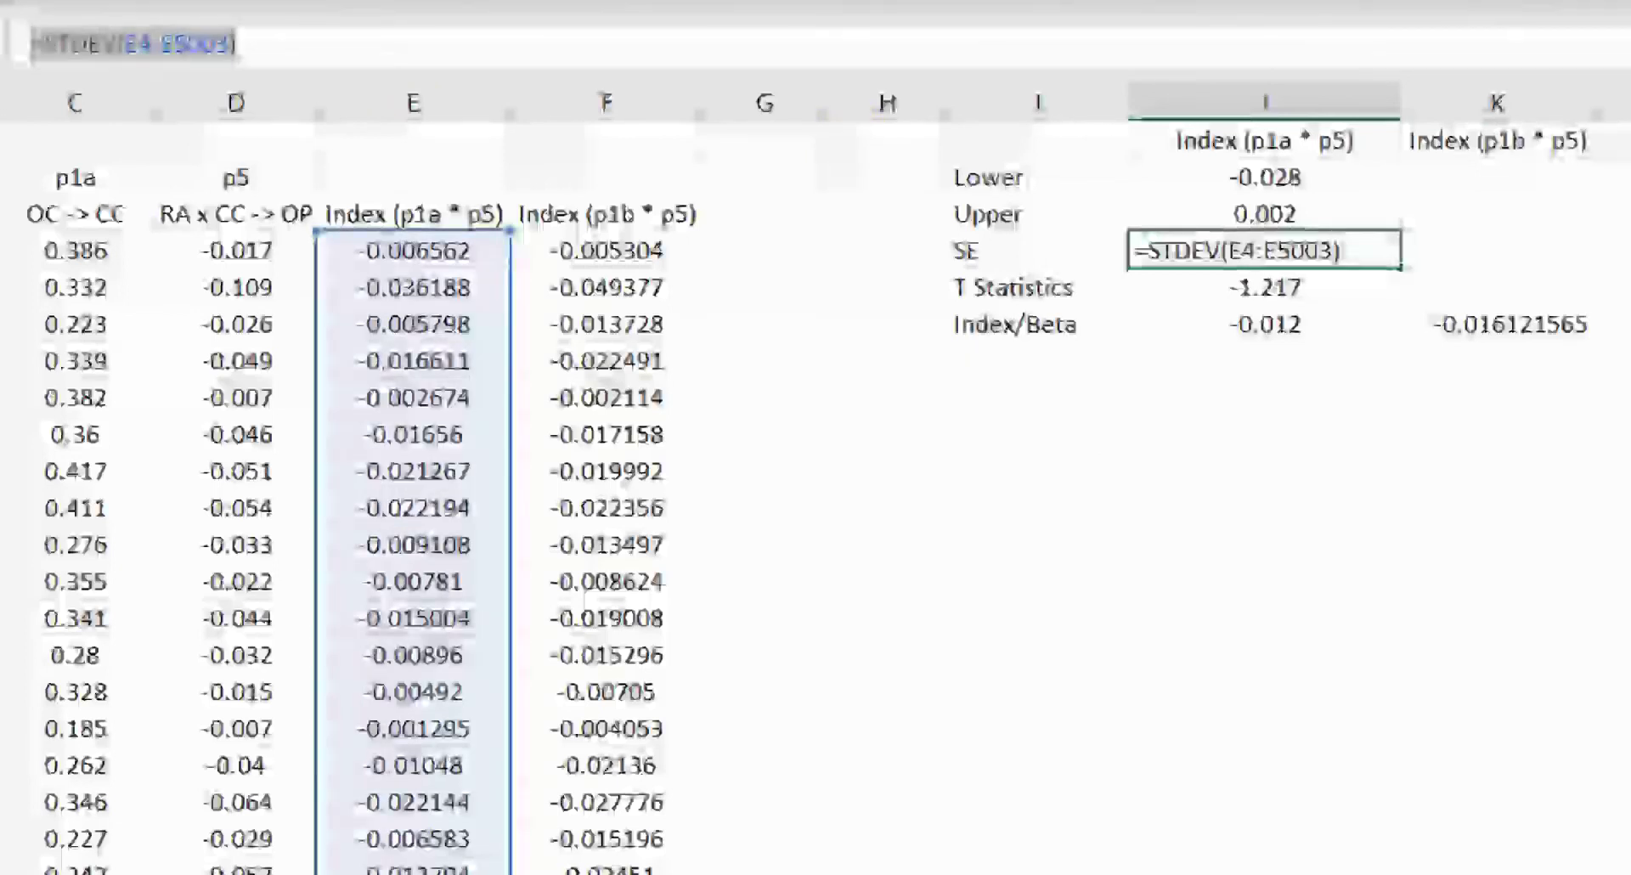
{"action": "left_click", "coordinate": [1530, 250]}
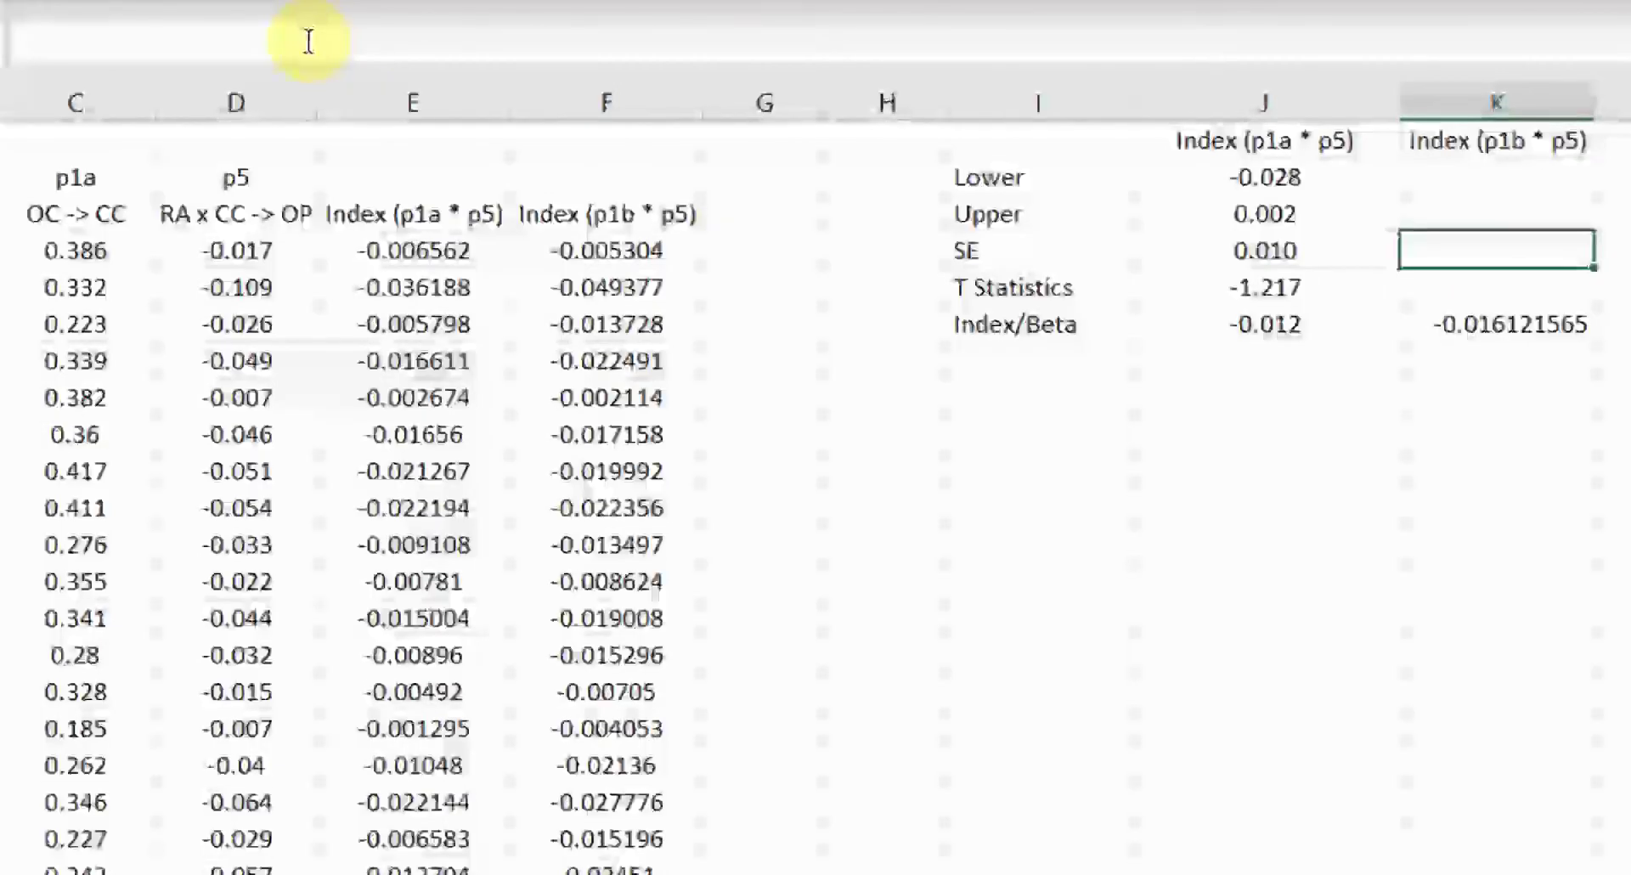
{"action": "left_click", "coordinate": [307, 51]}
{"action": "key", "text": "ctrl+v"}
Step: Change the range in K4's SE formula so that it reads =STDEV(F4:F5003)
{"action": "left_click", "coordinate": [153, 43]}
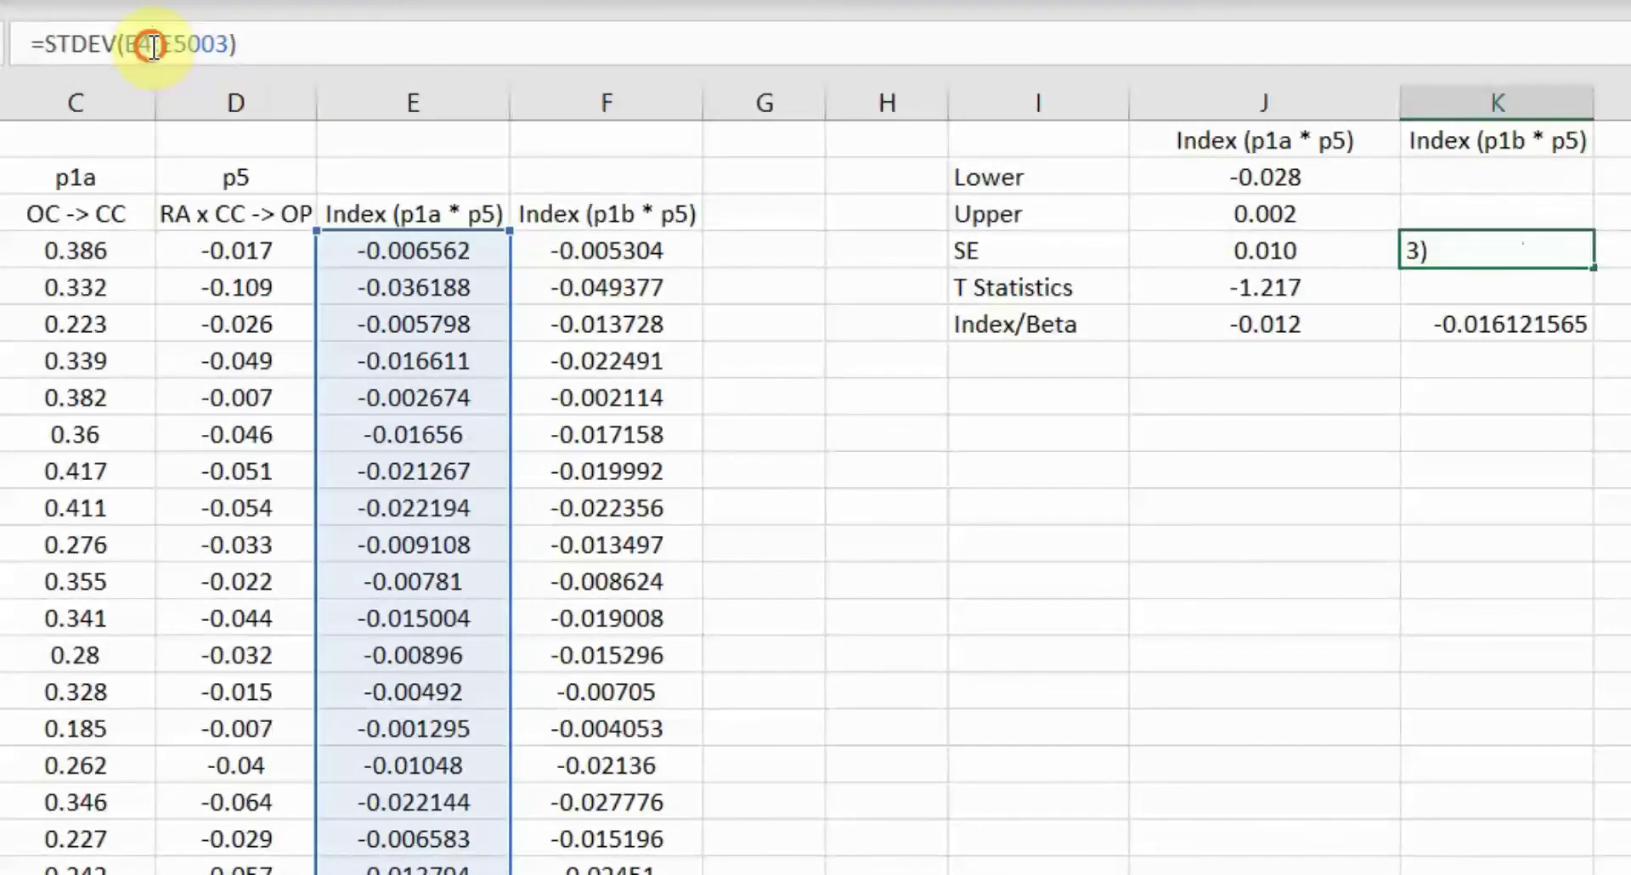
{"action": "type", "text": "F"}
{"action": "key", "text": "Right"}
{"action": "key", "text": "Right"}
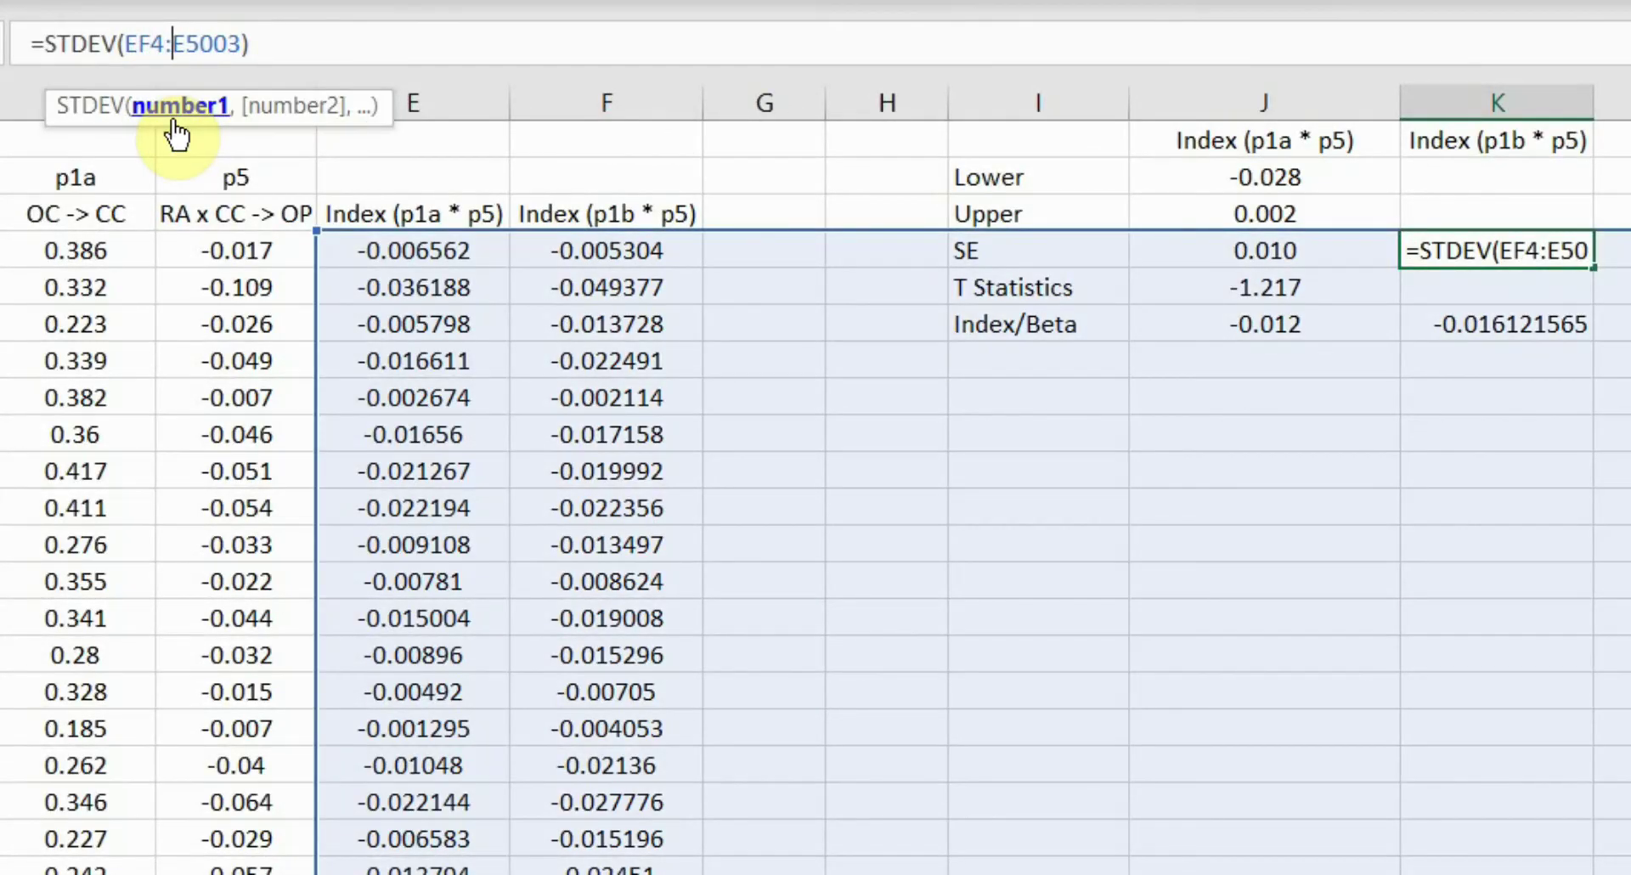
{"action": "type", "text": "F"}
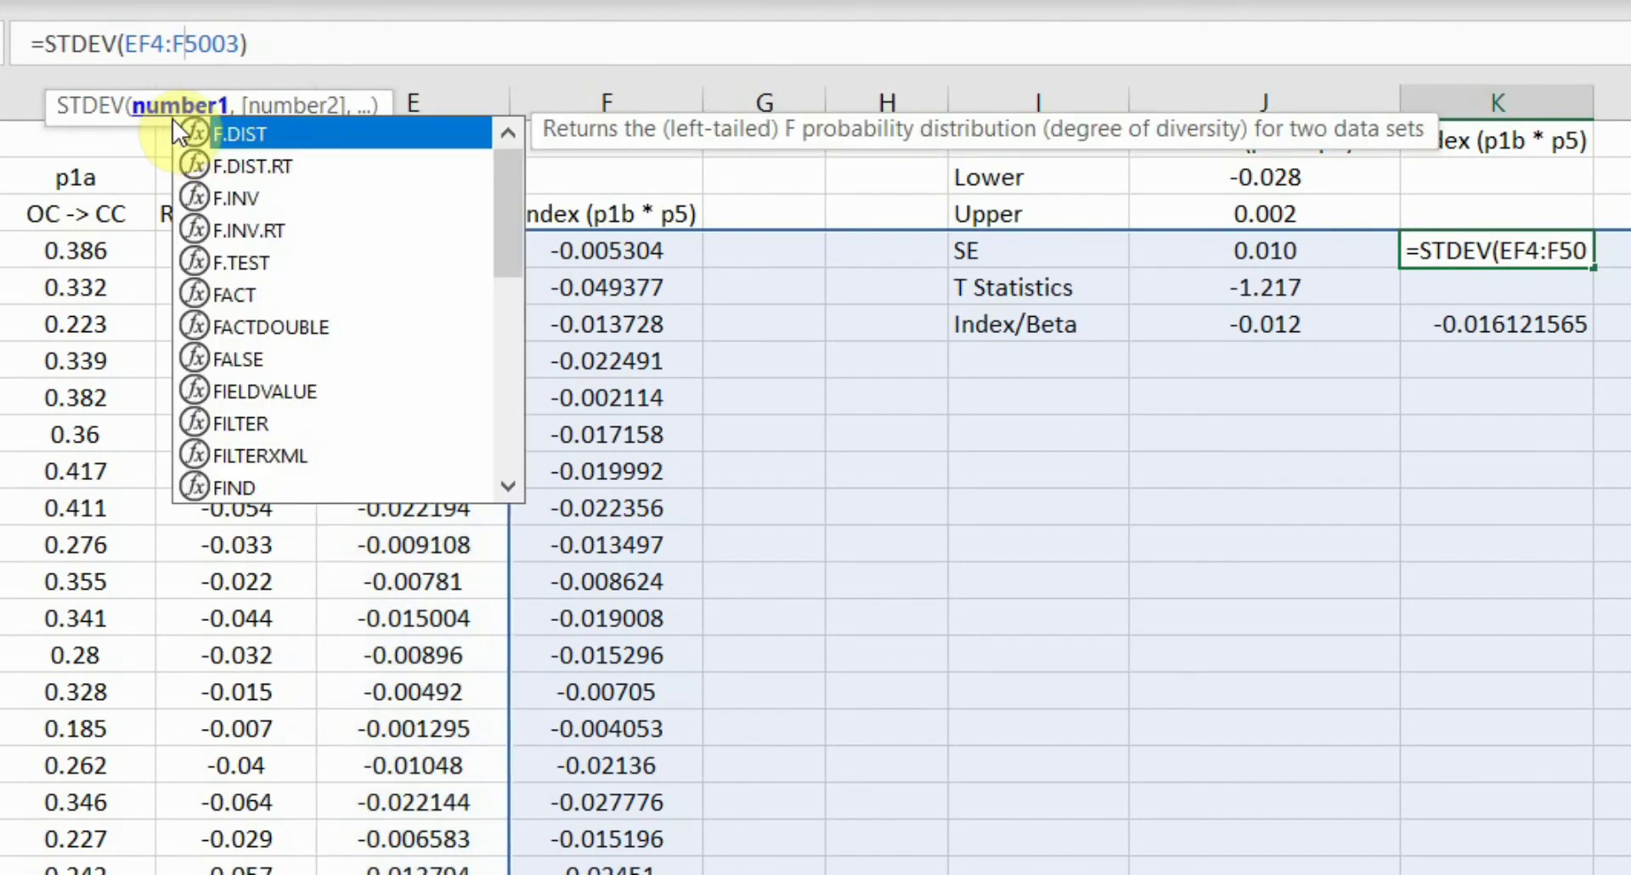
{"action": "key", "text": "Left"}
{"action": "key", "text": "Left"}
{"action": "key", "text": "Left"}
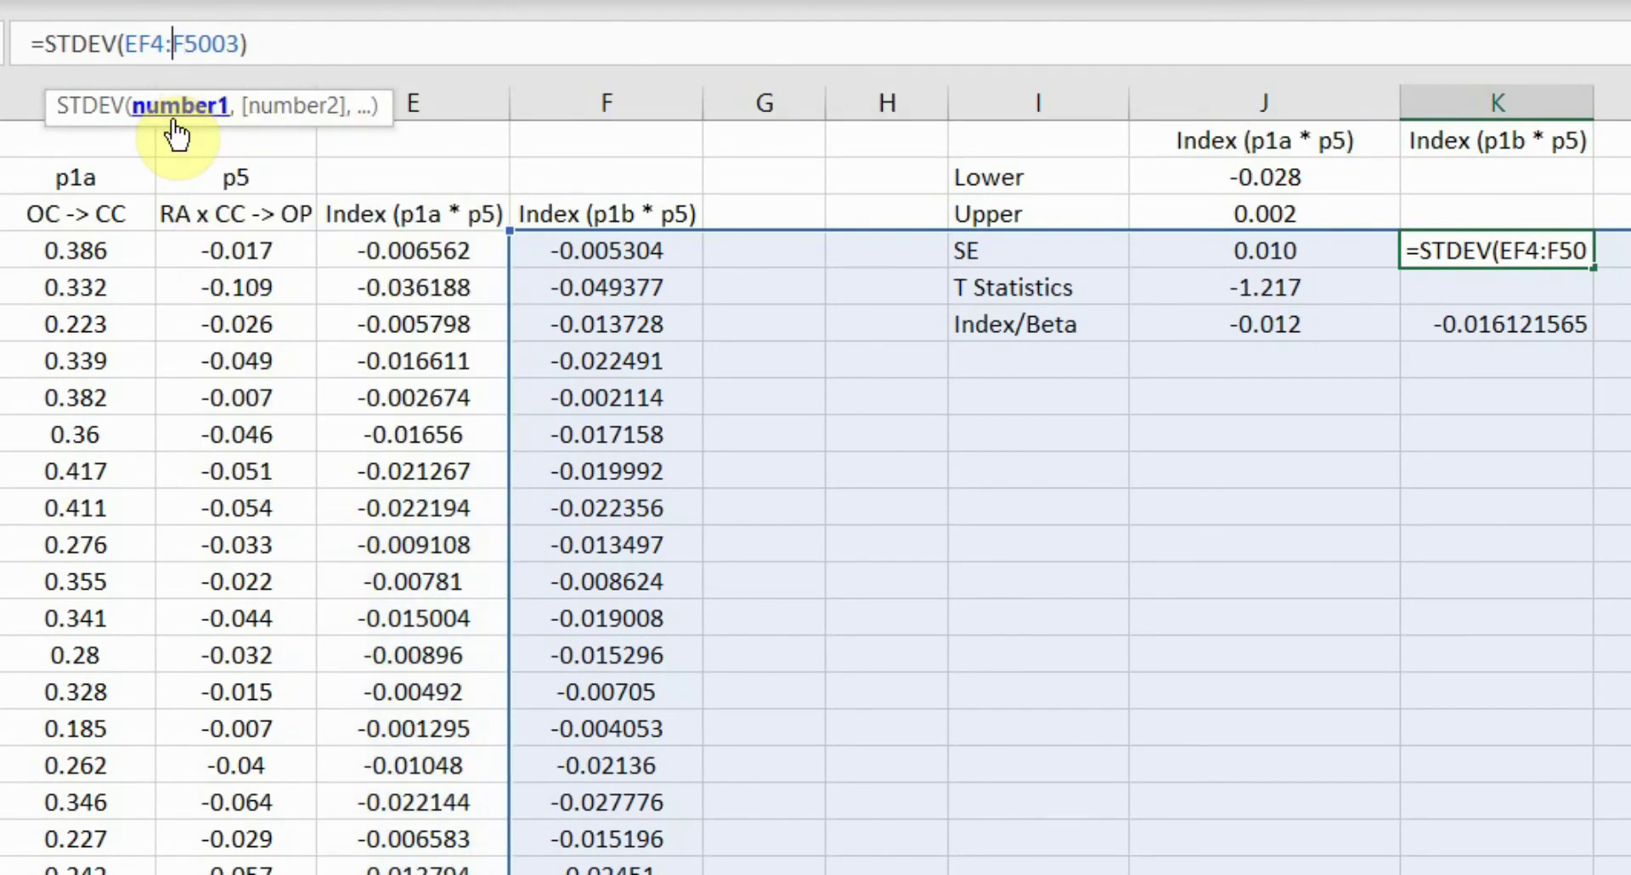
{"action": "key", "text": "BackSpace"}
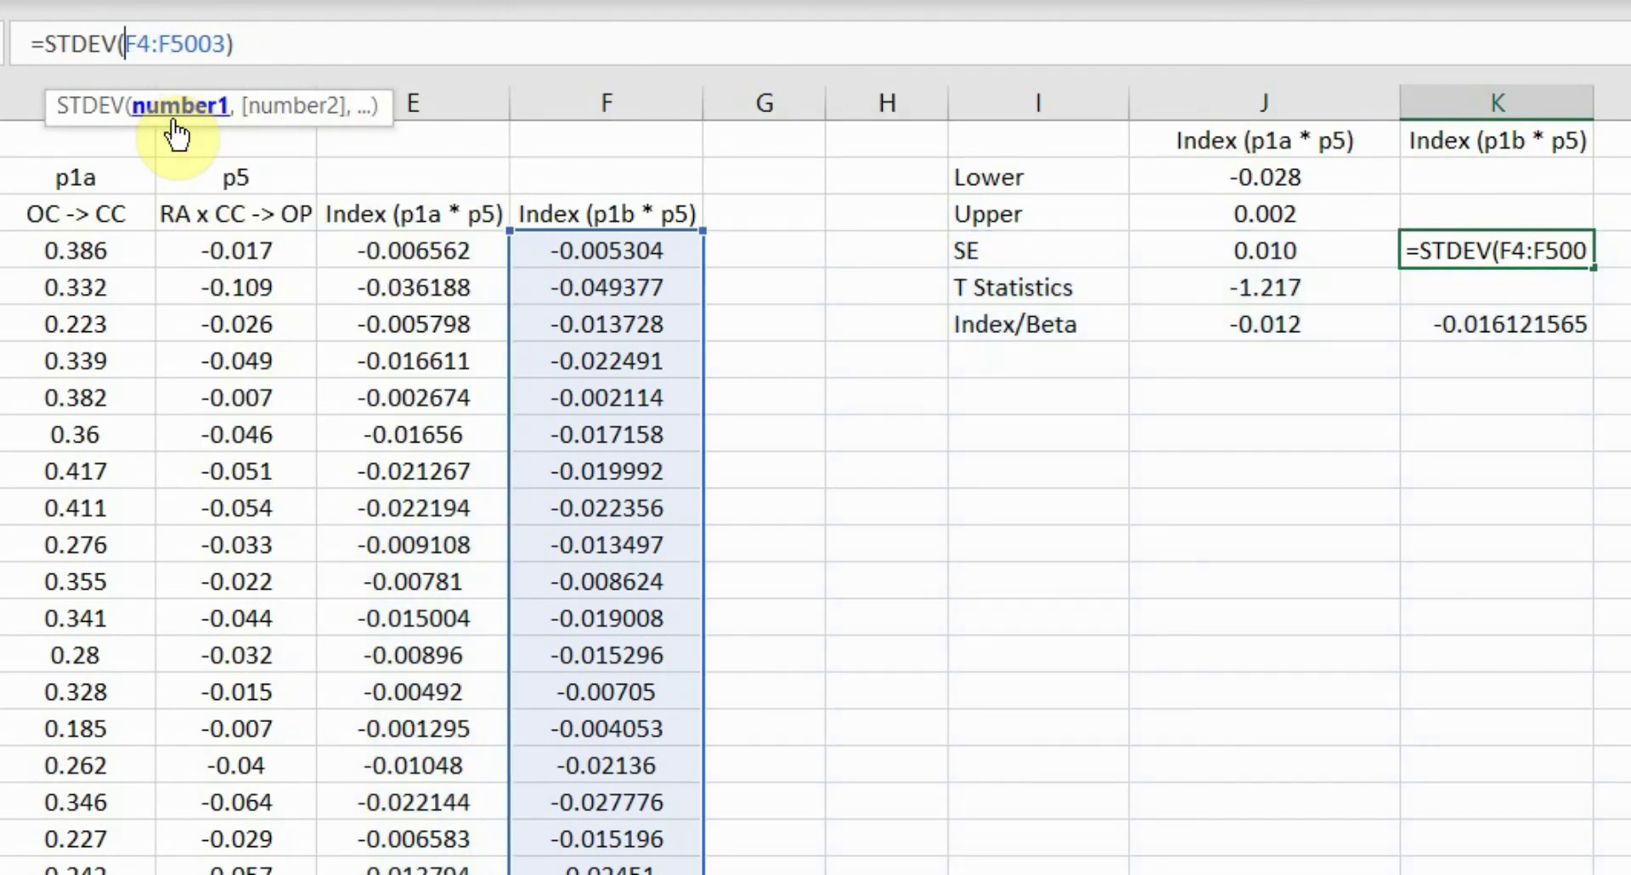
{"action": "key", "text": "Return"}
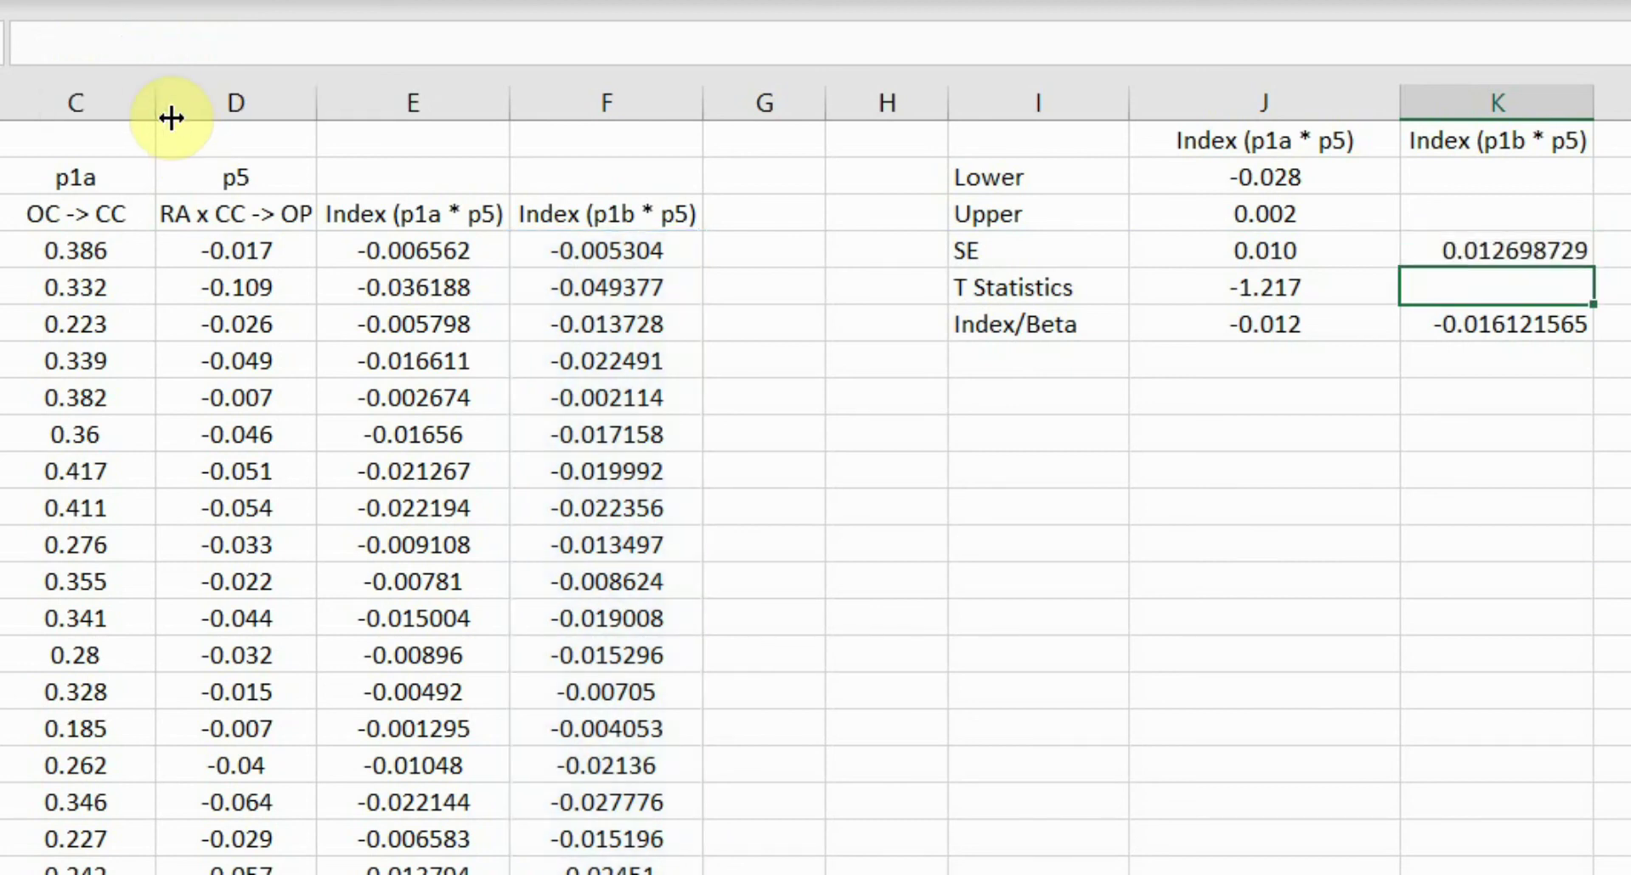
Step: Enter the T Statistics formula =K6/K4 in K5, following the one in J5
{"action": "key", "text": "Left"}
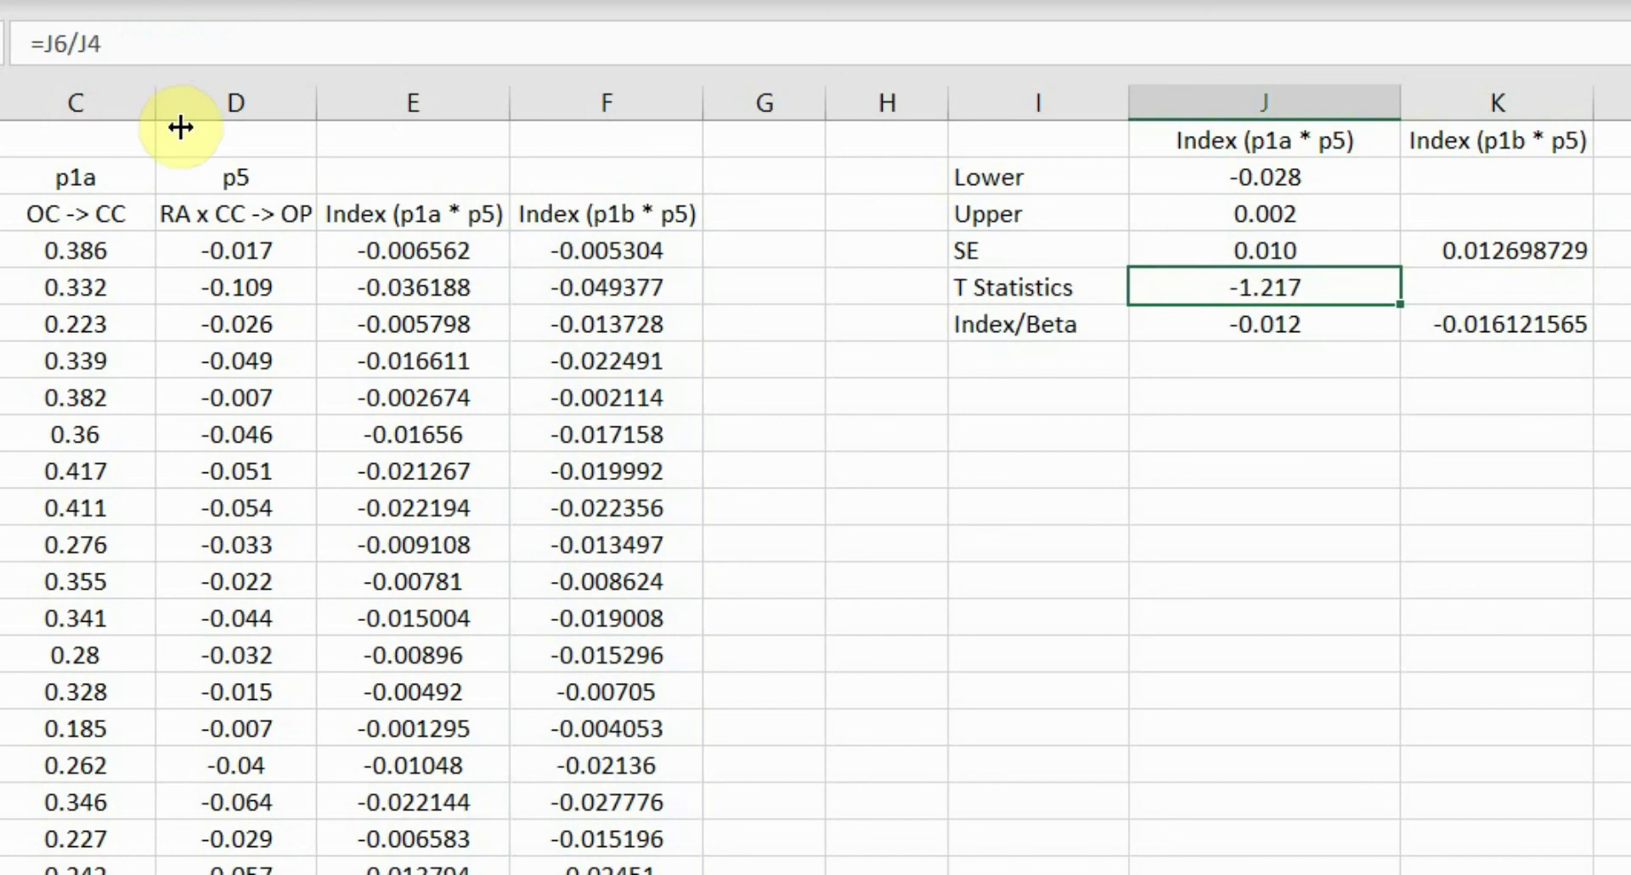
{"action": "left_click", "coordinate": [1509, 287]}
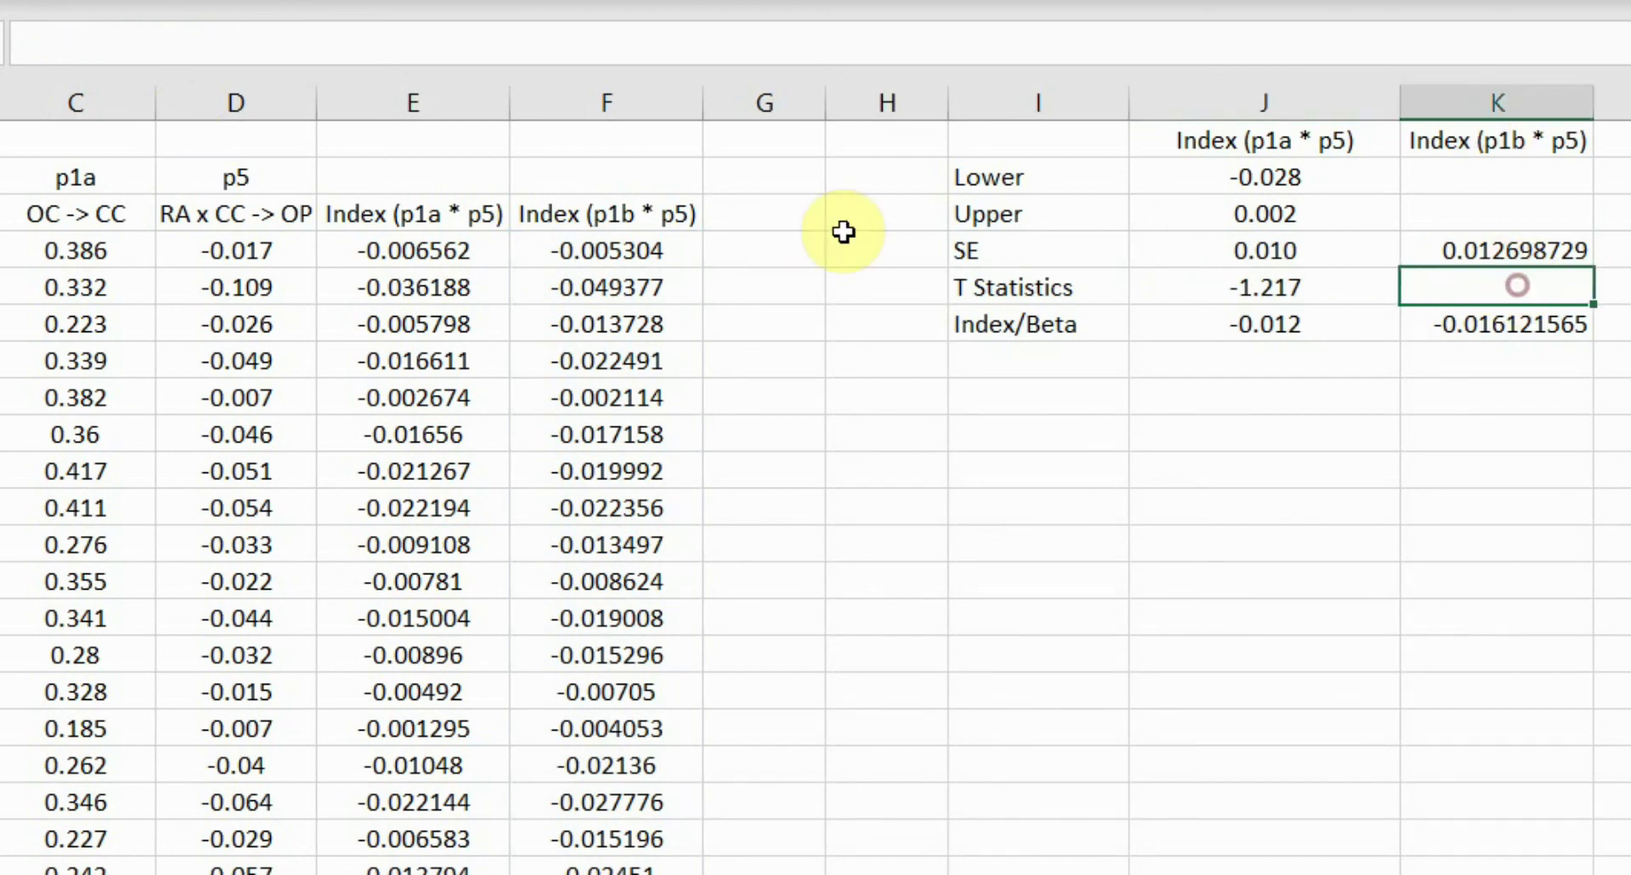
{"action": "left_click", "coordinate": [381, 28]}
{"action": "type", "text": "="}
{"action": "left_click", "coordinate": [1444, 330]}
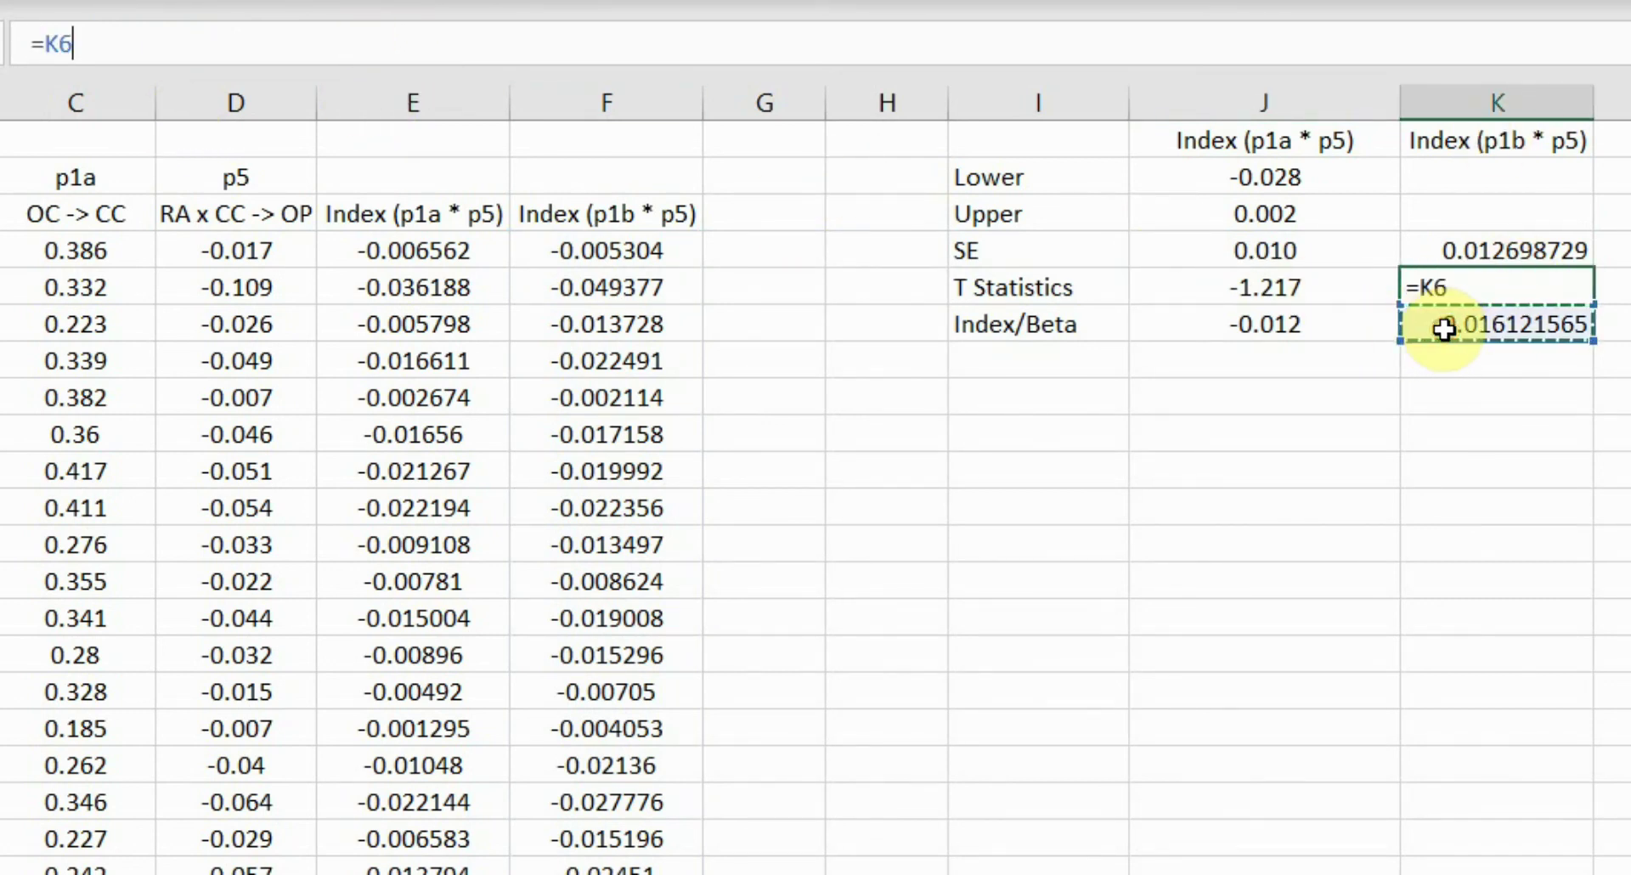
{"action": "type", "text": "/"}
{"action": "left_click", "coordinate": [1480, 245]}
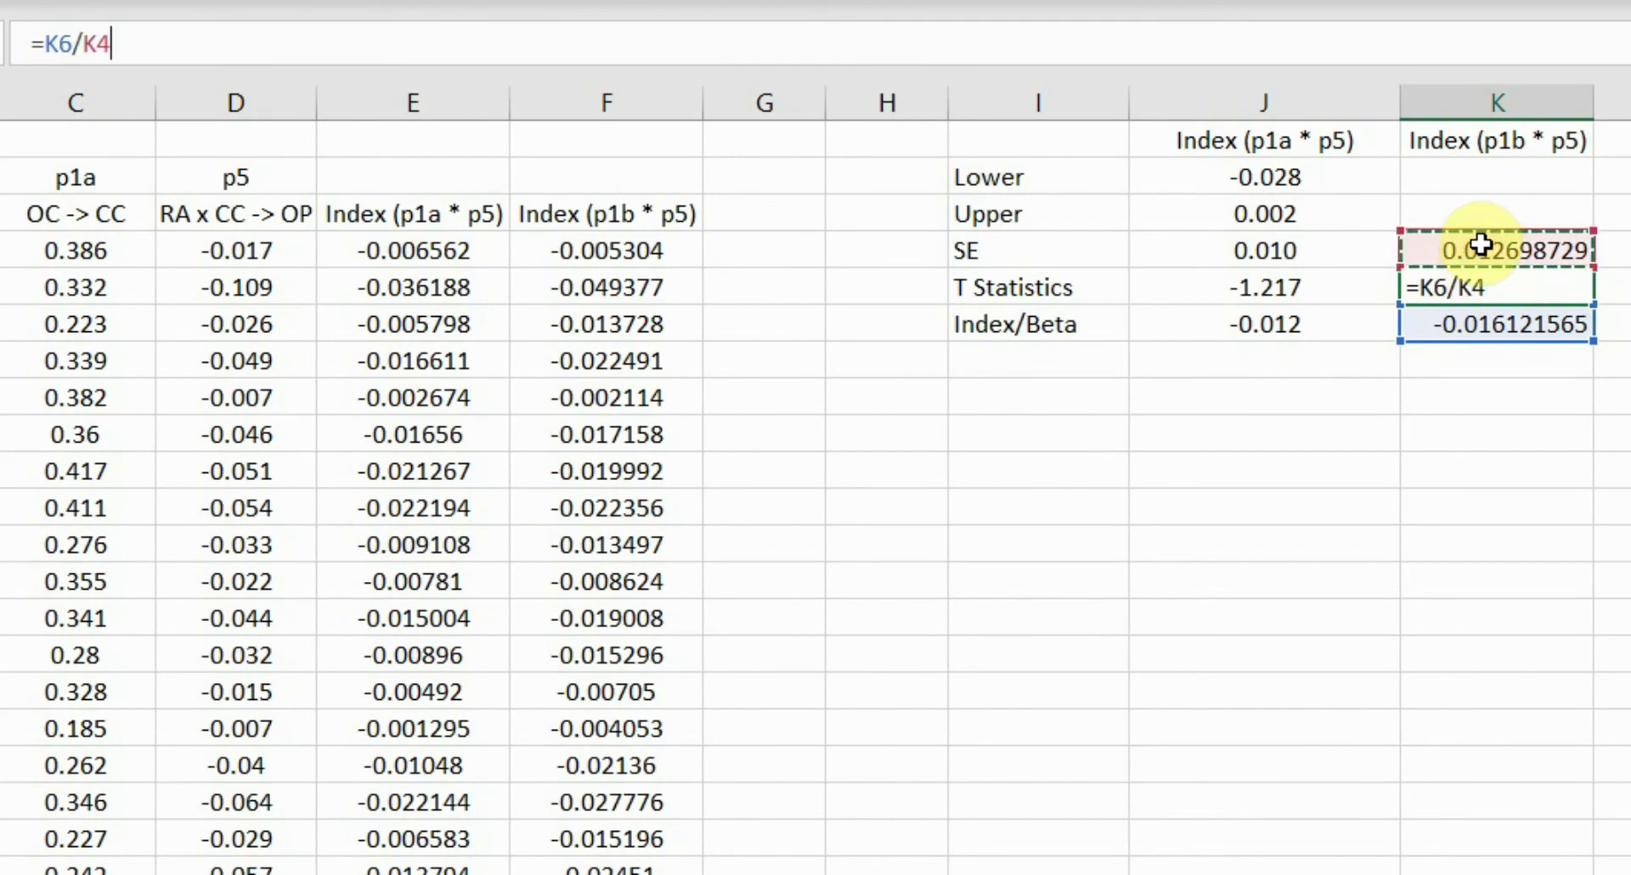
{"action": "key", "text": "Return"}
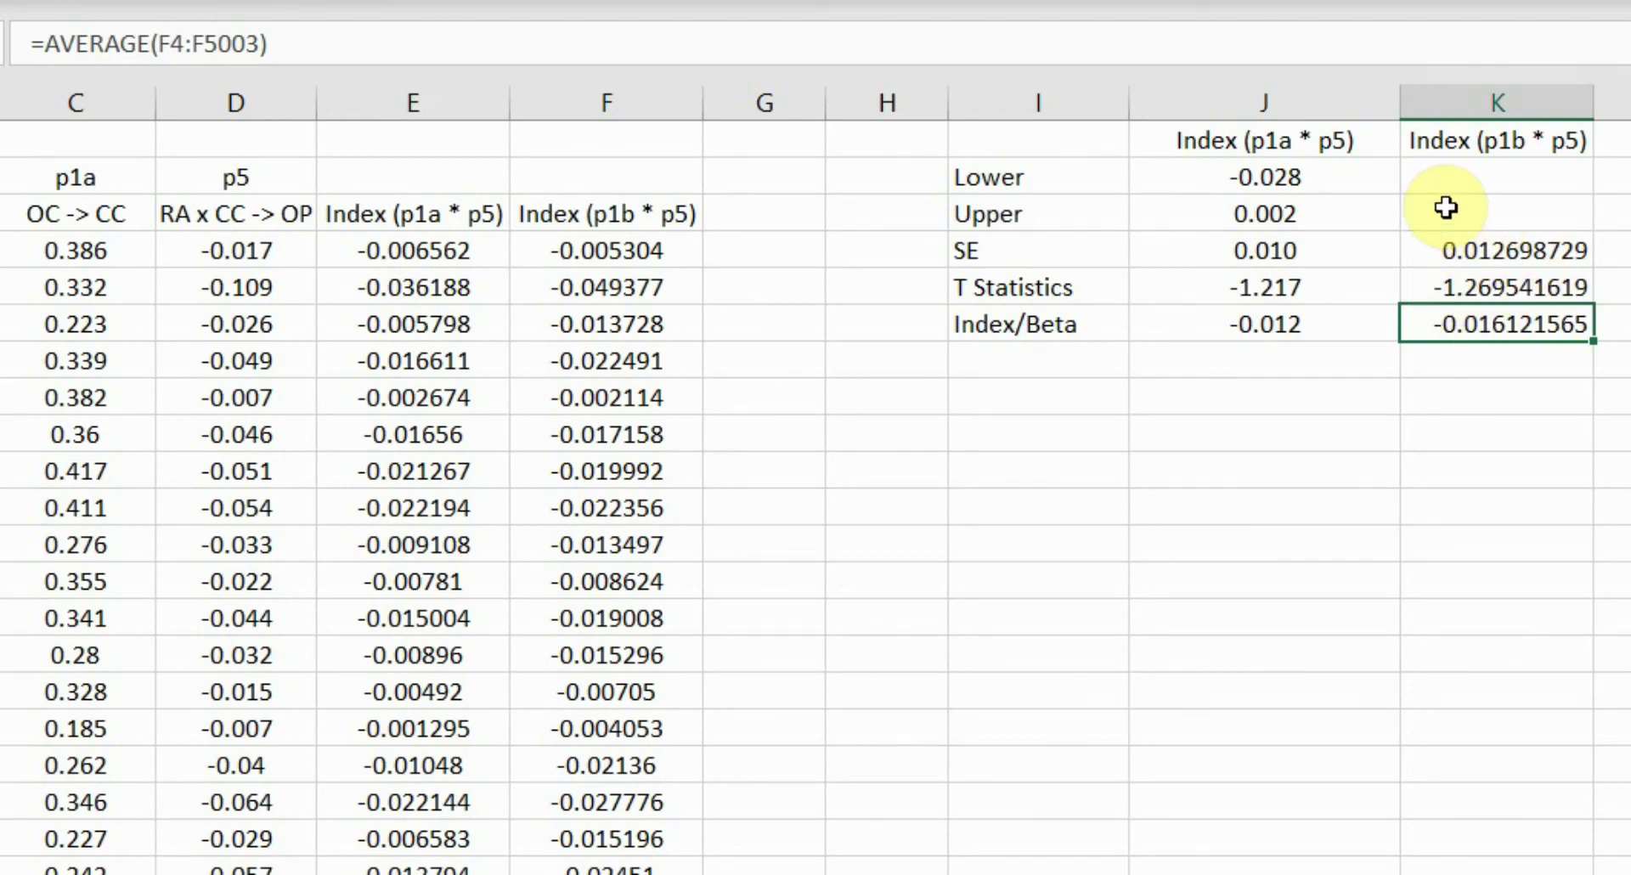
Step: Copy the Lower formula text =PERCENTILE(E4:E5003,0.05) from J2 into K2
{"action": "left_click", "coordinate": [1436, 174]}
{"action": "left_click", "coordinate": [1335, 167]}
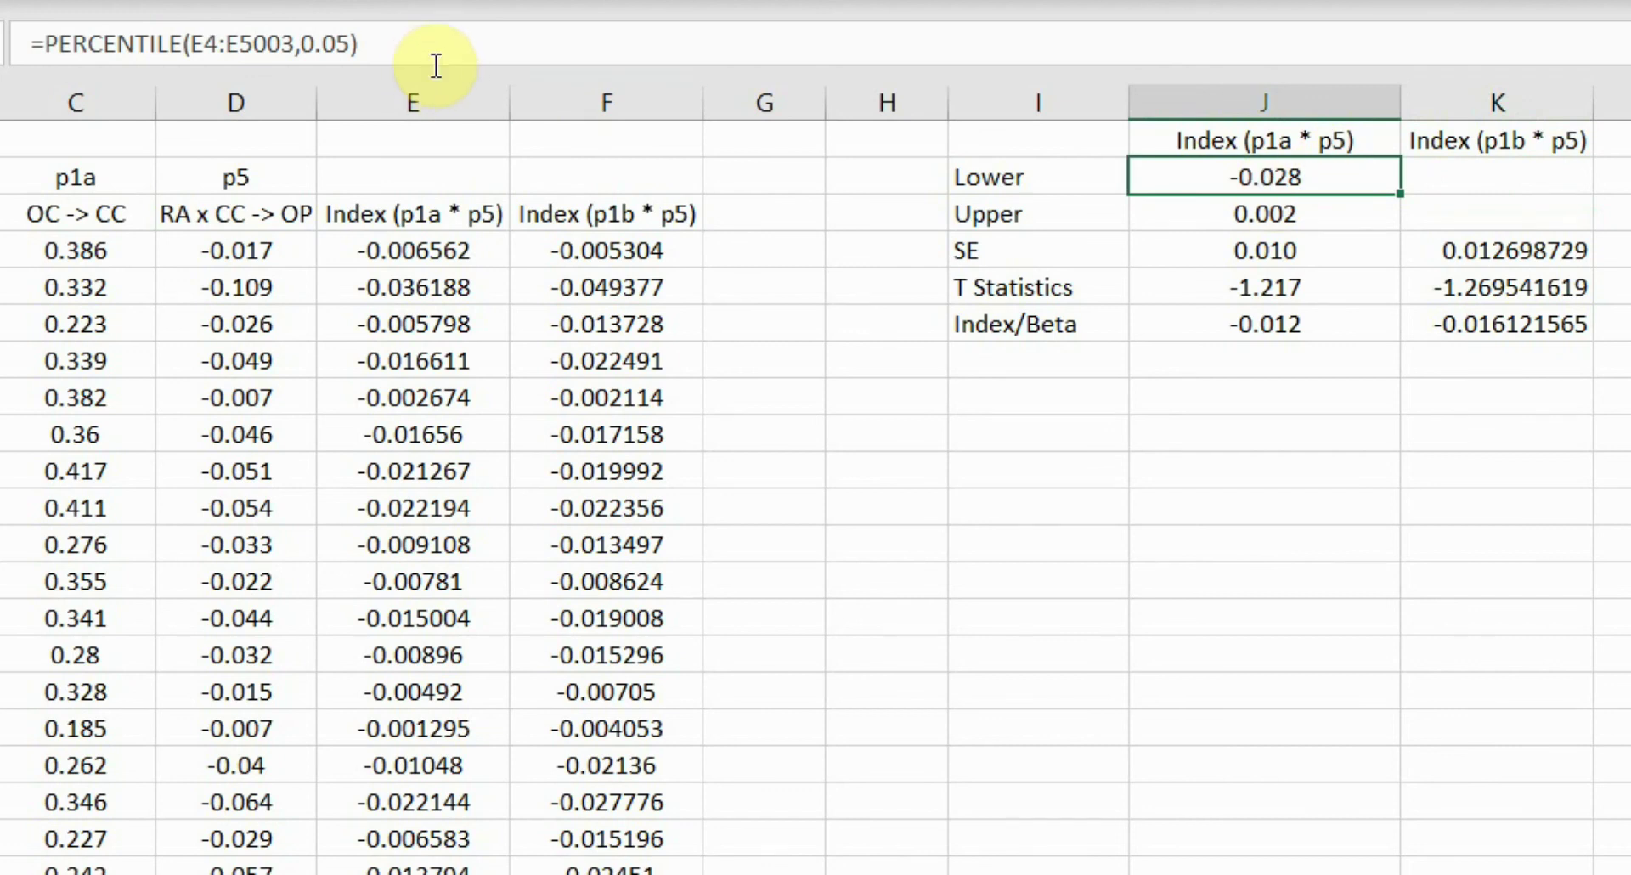
{"action": "left_click", "coordinate": [473, 43]}
{"action": "key", "text": "shift+Home"}
{"action": "key", "text": "ctrl+c"}
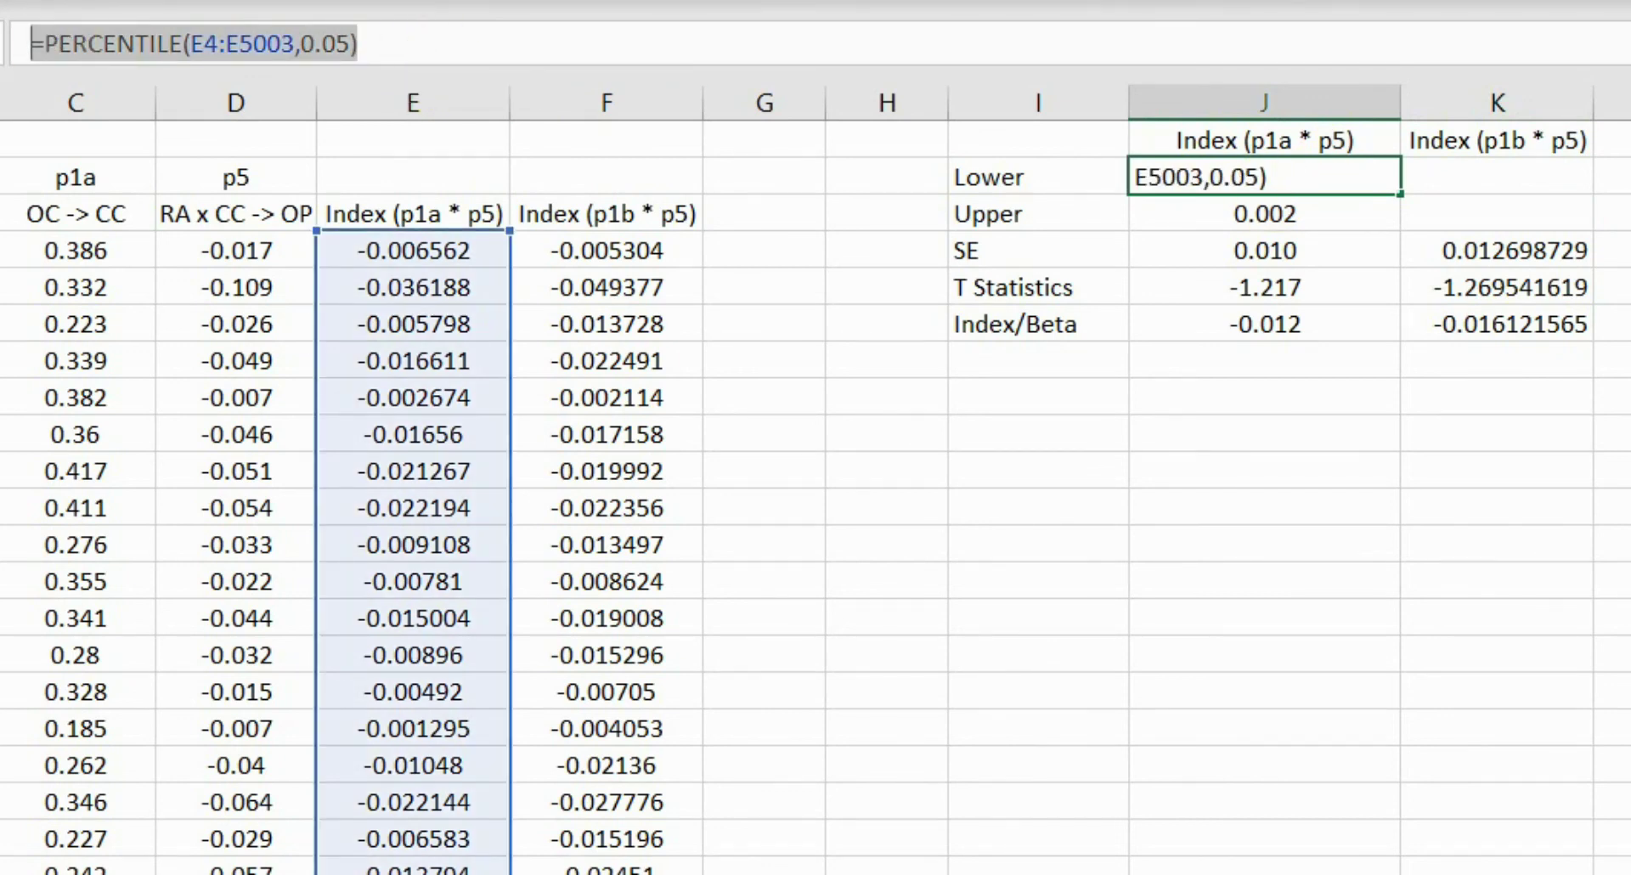
{"action": "key", "text": "Return"}
{"action": "left_click", "coordinate": [1451, 190]}
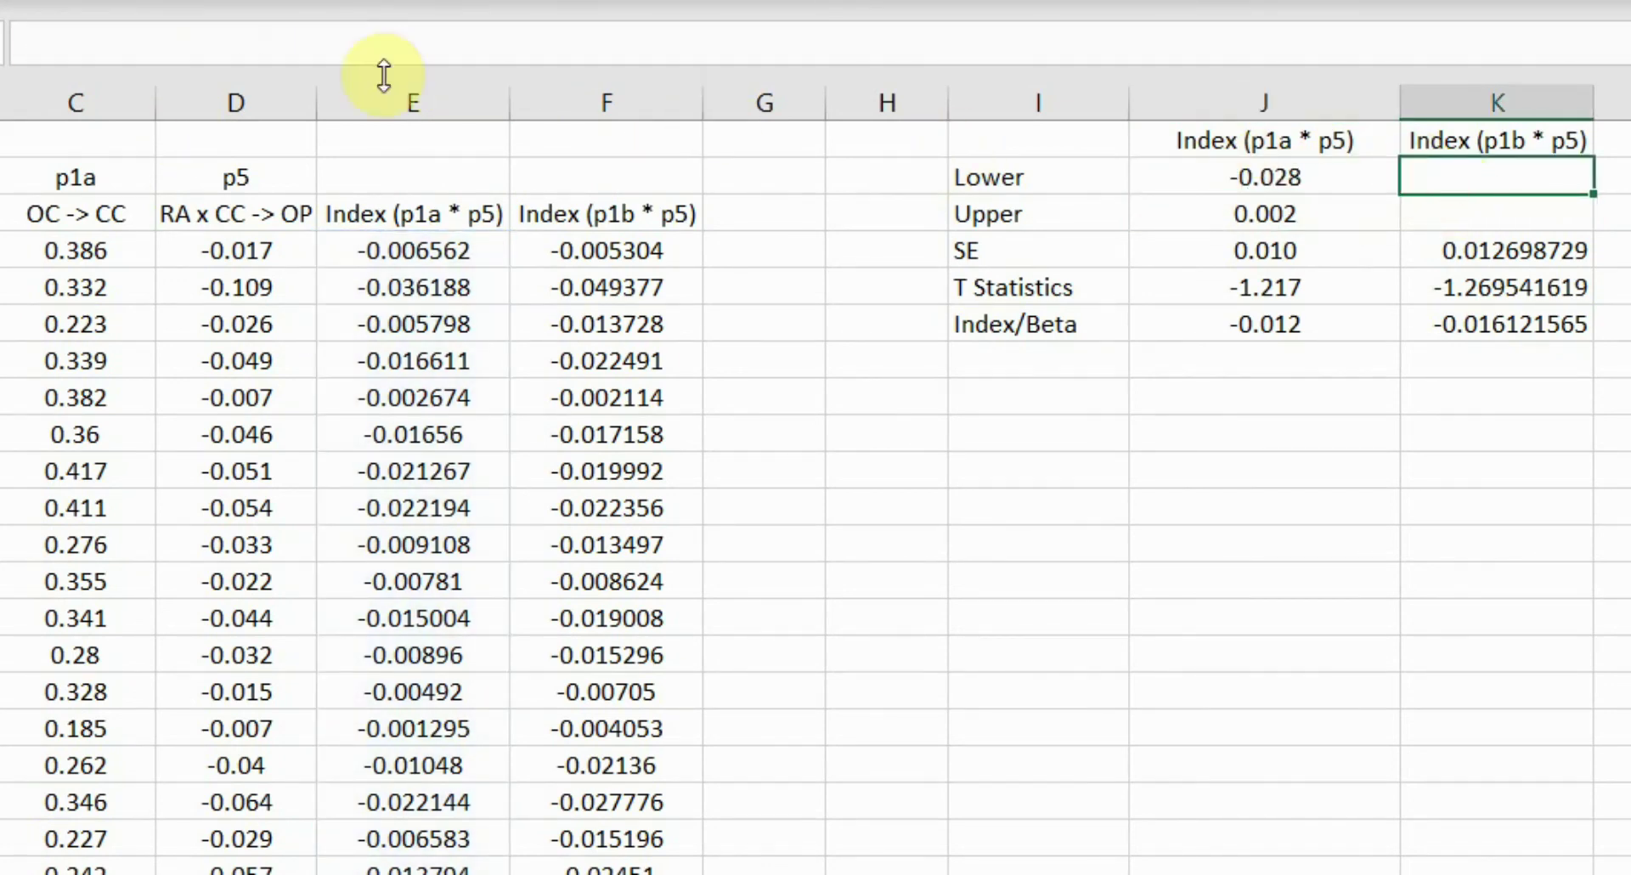
{"action": "left_click", "coordinate": [385, 43]}
{"action": "key", "text": "ctrl+v"}
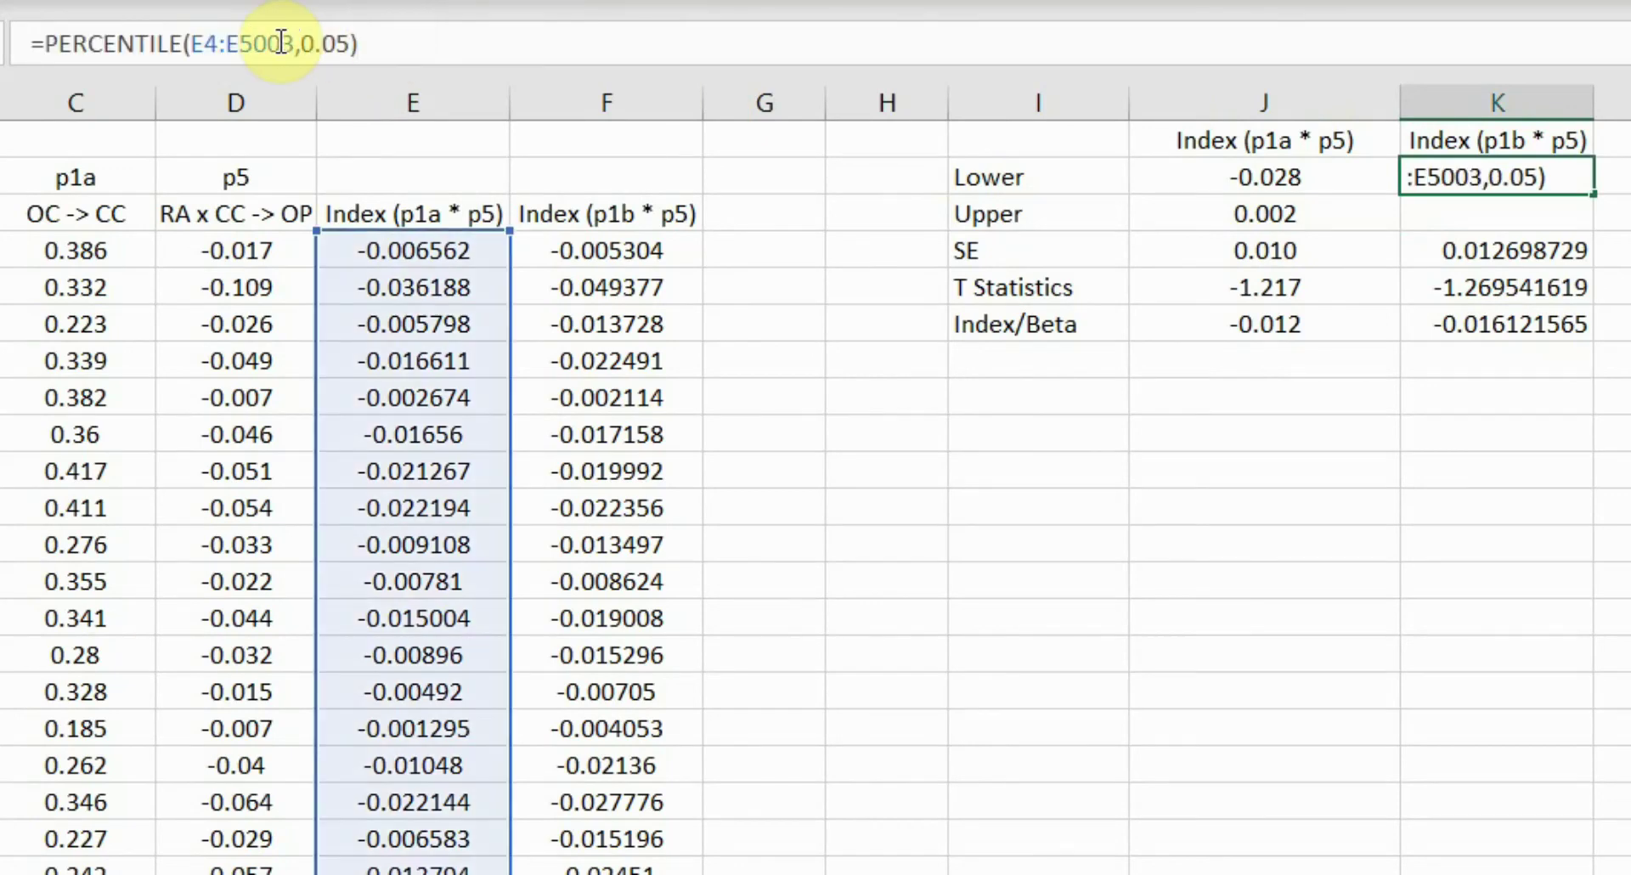
Step: Change the range in K2's Lower formula so that it reads =PERCENTILE(F4:F5003,0.05)
{"action": "left_click", "coordinate": [185, 44]}
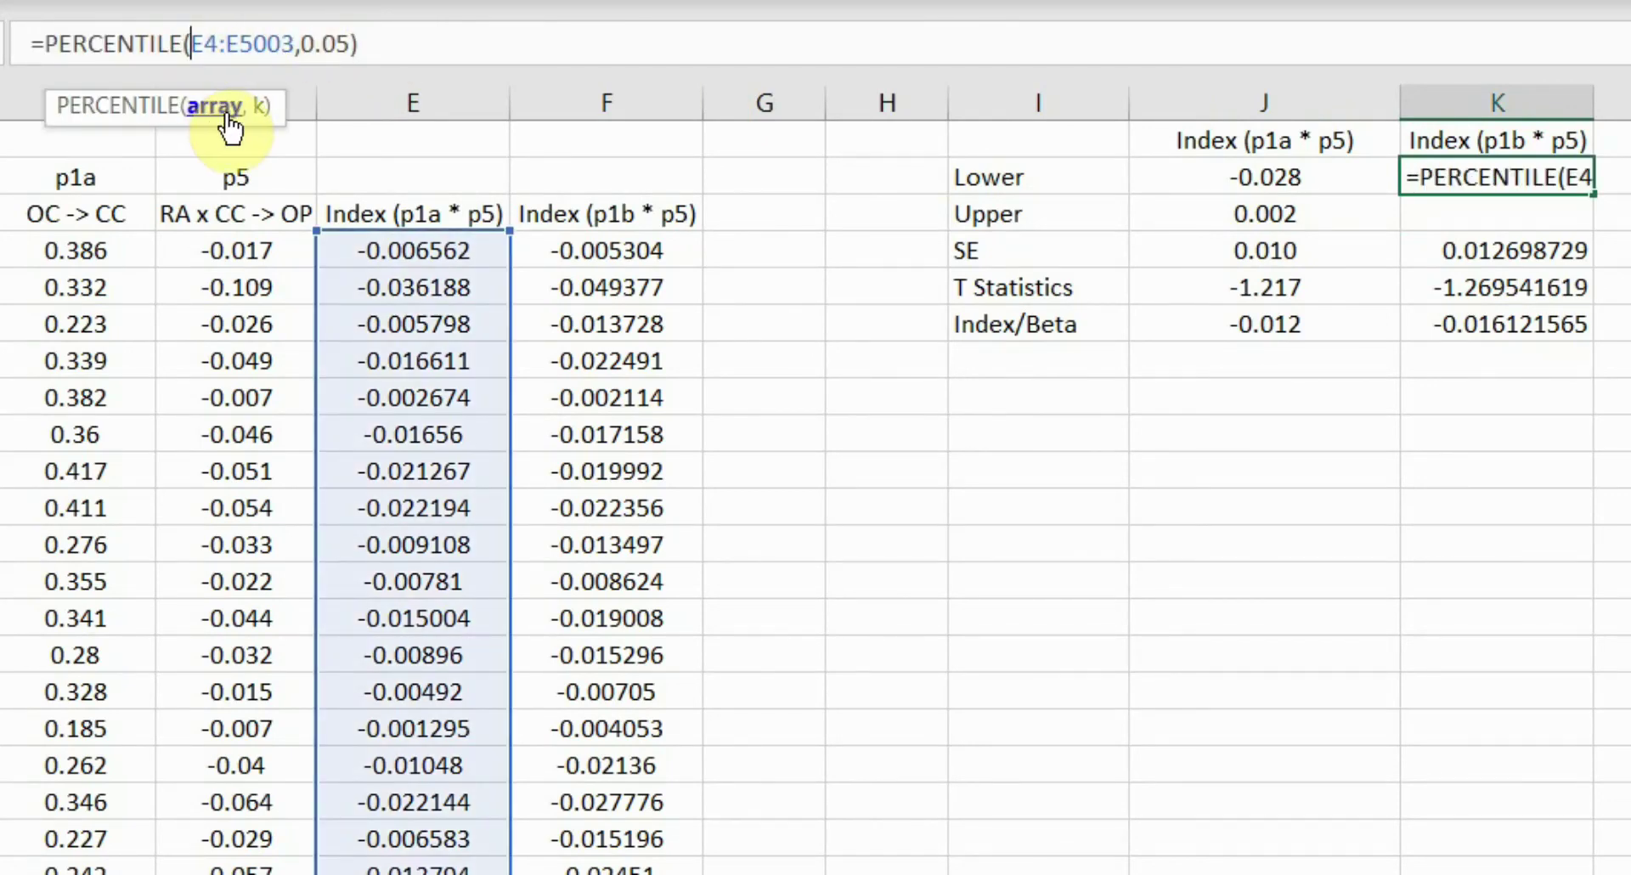
{"action": "type", "text": "F"}
{"action": "key", "text": "Right"}
{"action": "key", "text": "Right"}
{"action": "key", "text": "Right"}
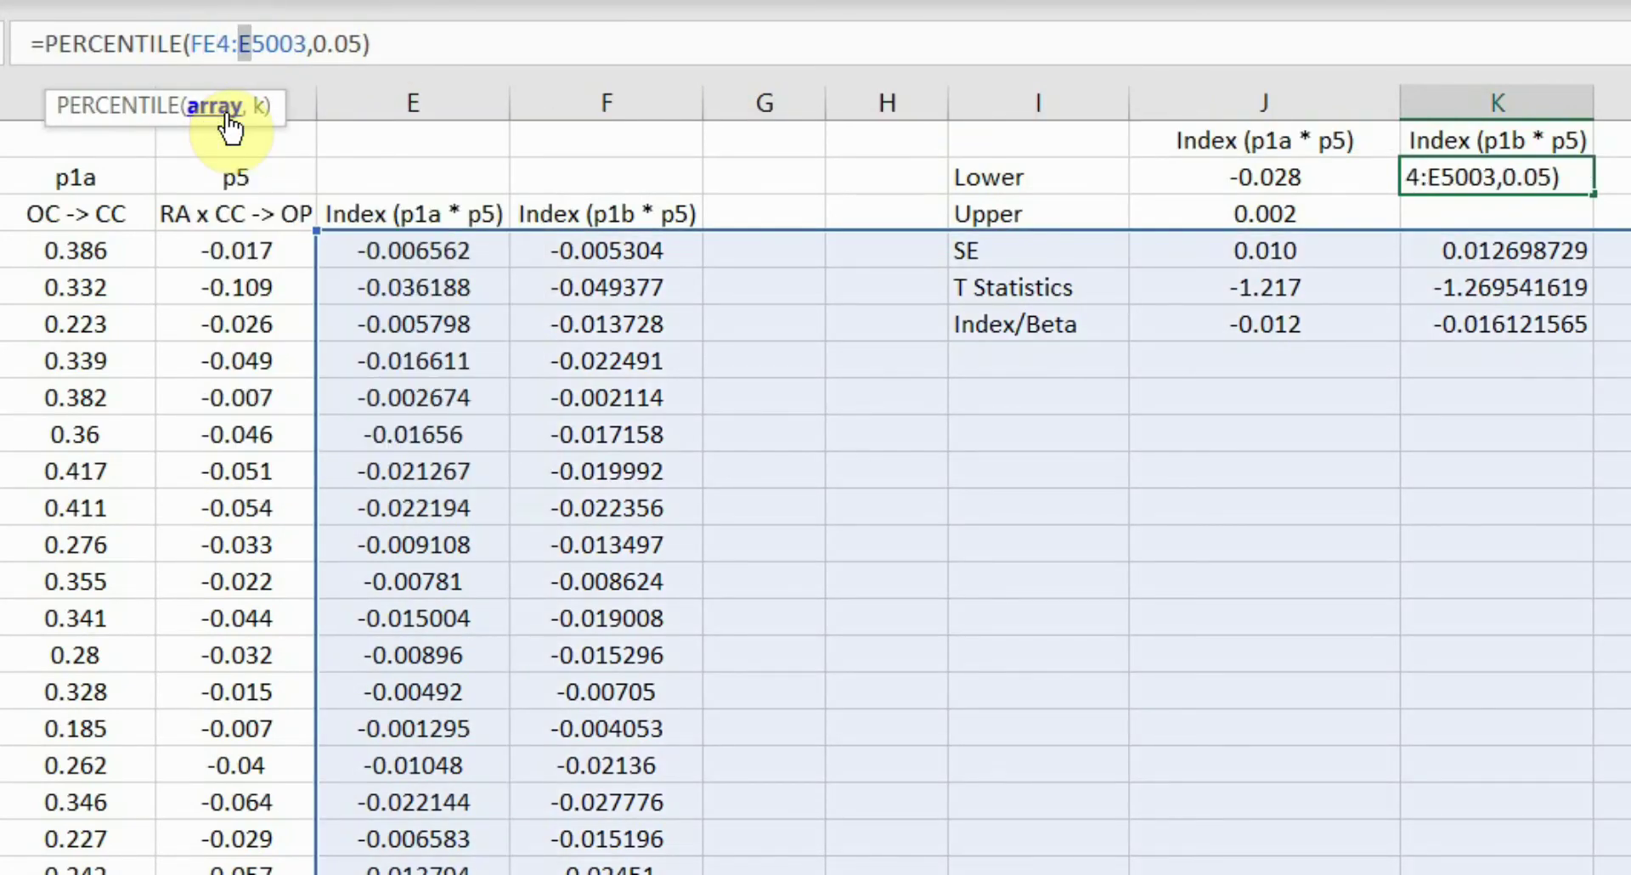
{"action": "type", "text": "F"}
{"action": "key", "text": "Left"}
{"action": "key", "text": "Left"}
{"action": "key", "text": "Left"}
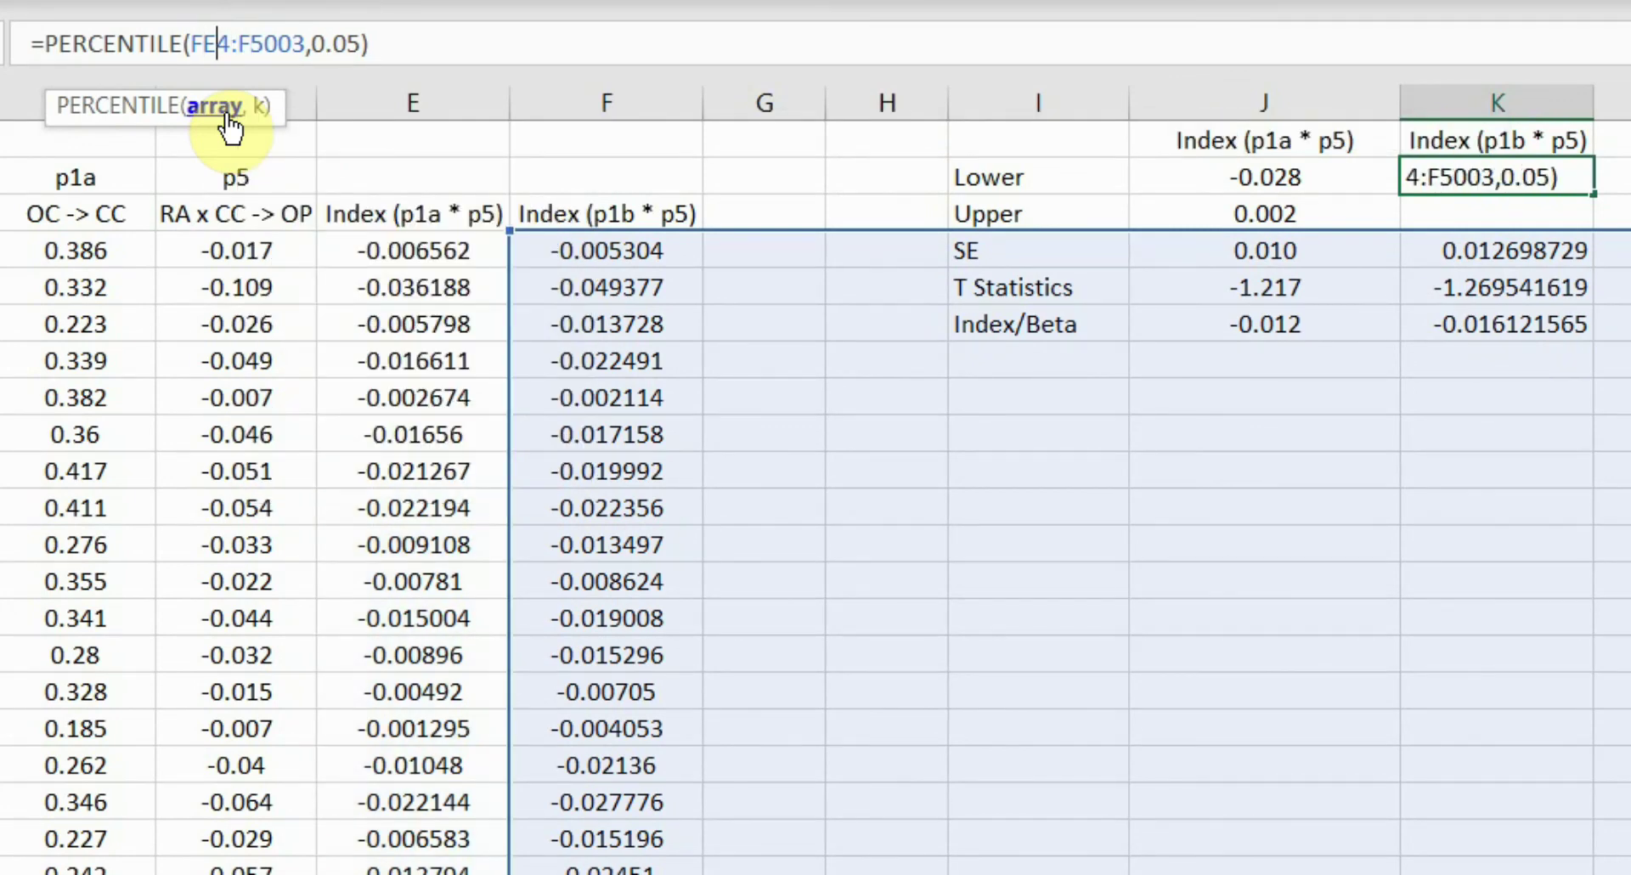
{"action": "key", "text": "BackSpace"}
{"action": "key", "text": "Return"}
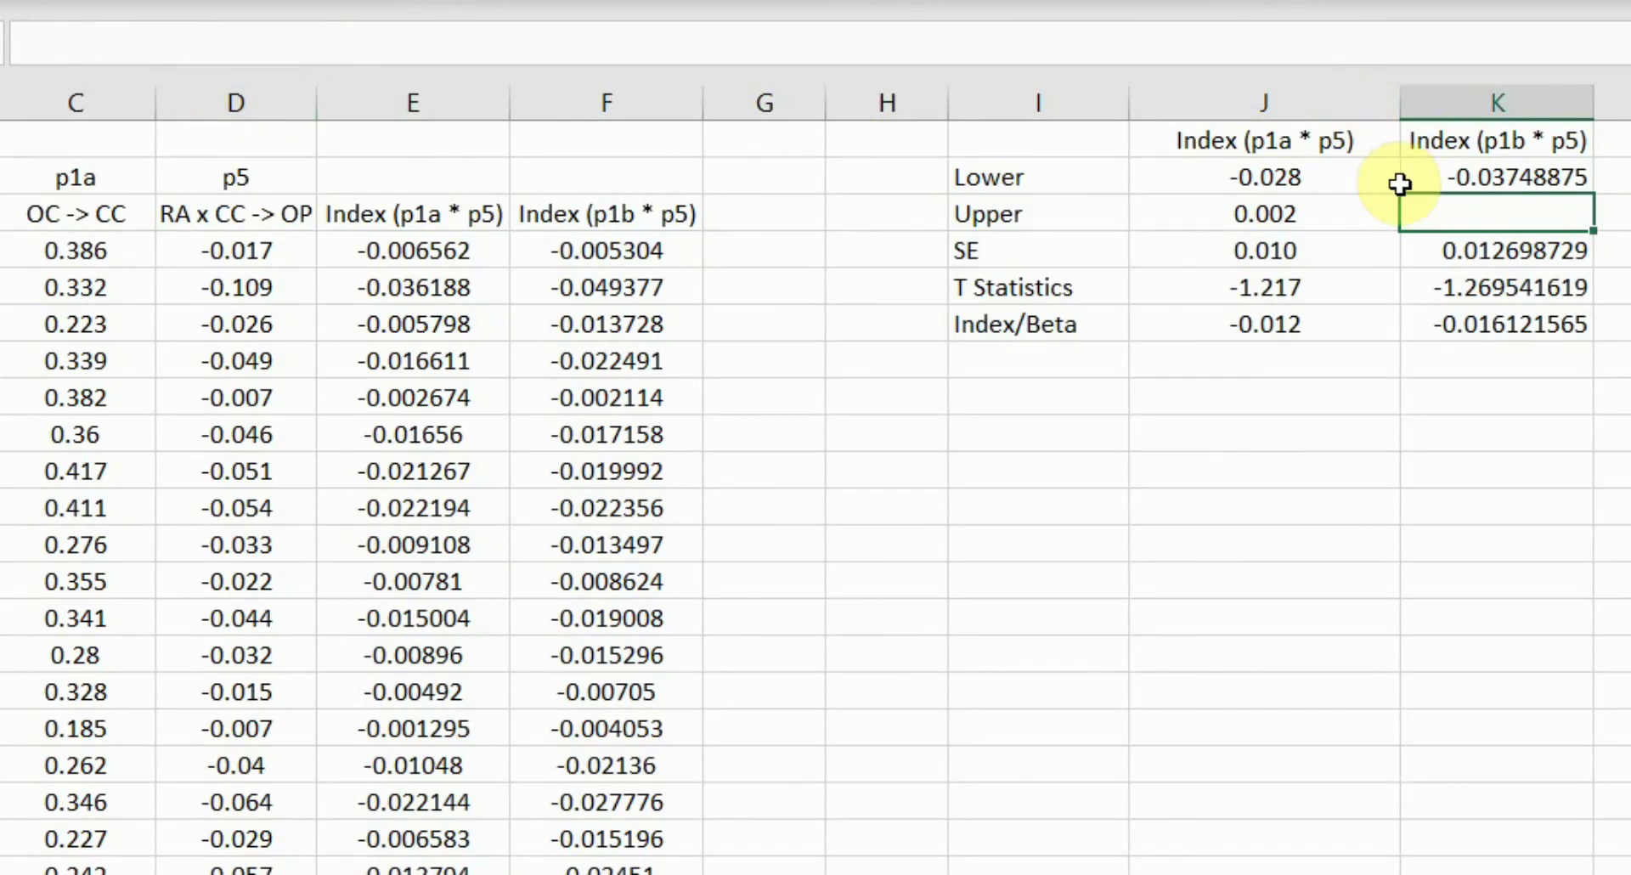
Step: Copy the Upper formula text =PERCENTILE(E4:E5003,0.95) from J3 into K3
{"action": "left_click", "coordinate": [1348, 207]}
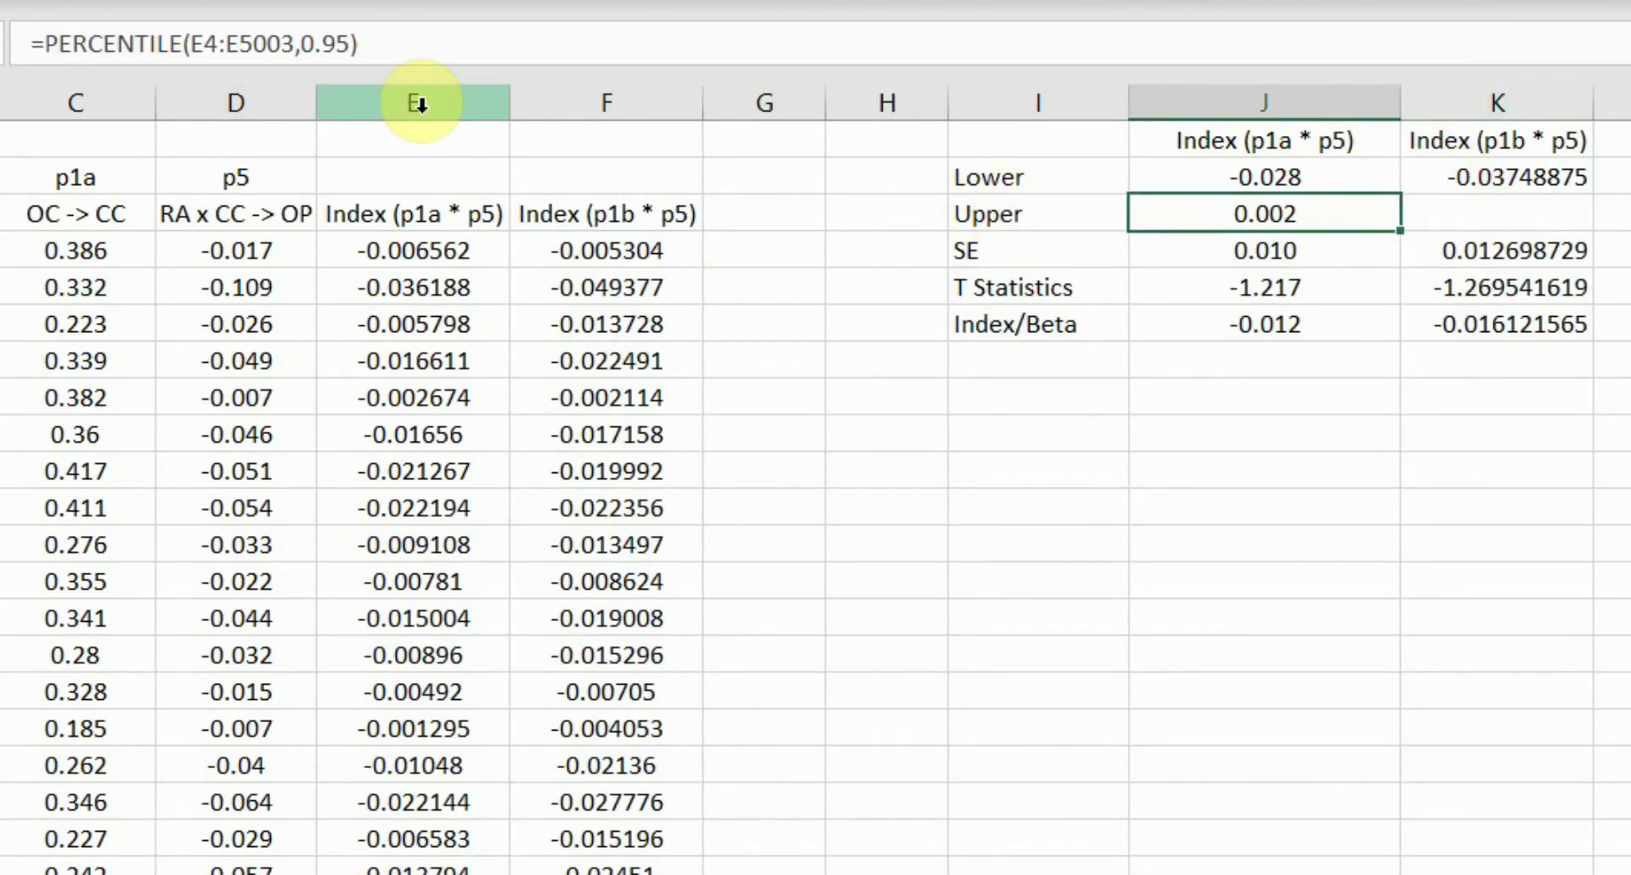
{"action": "left_click", "coordinate": [409, 47]}
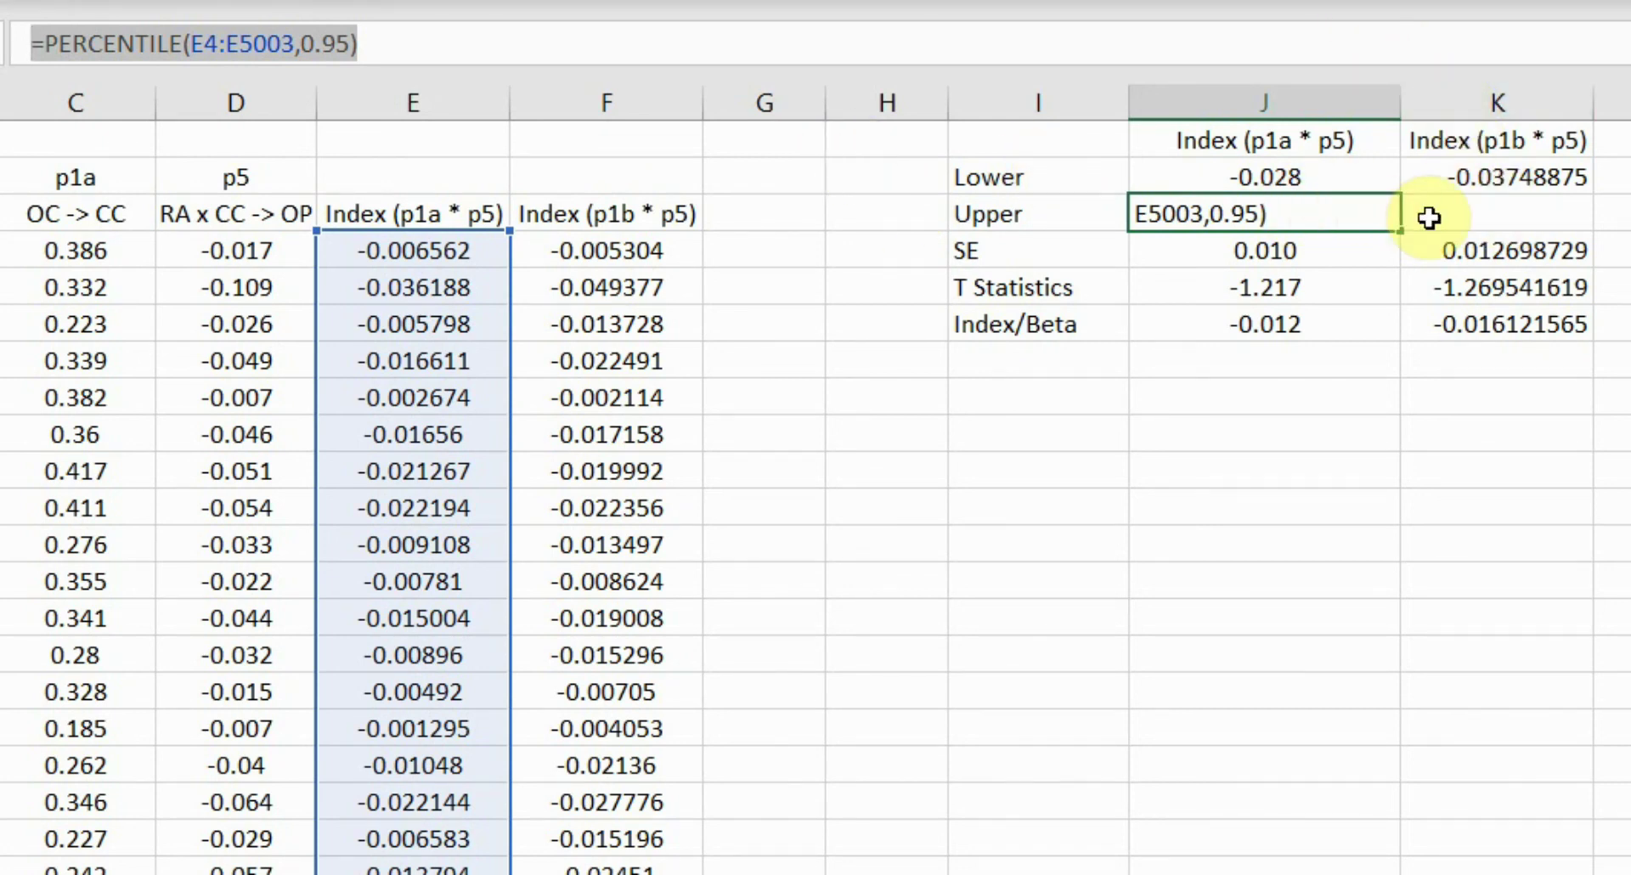
{"action": "left_click", "coordinate": [1501, 218]}
{"action": "left_click", "coordinate": [557, 57]}
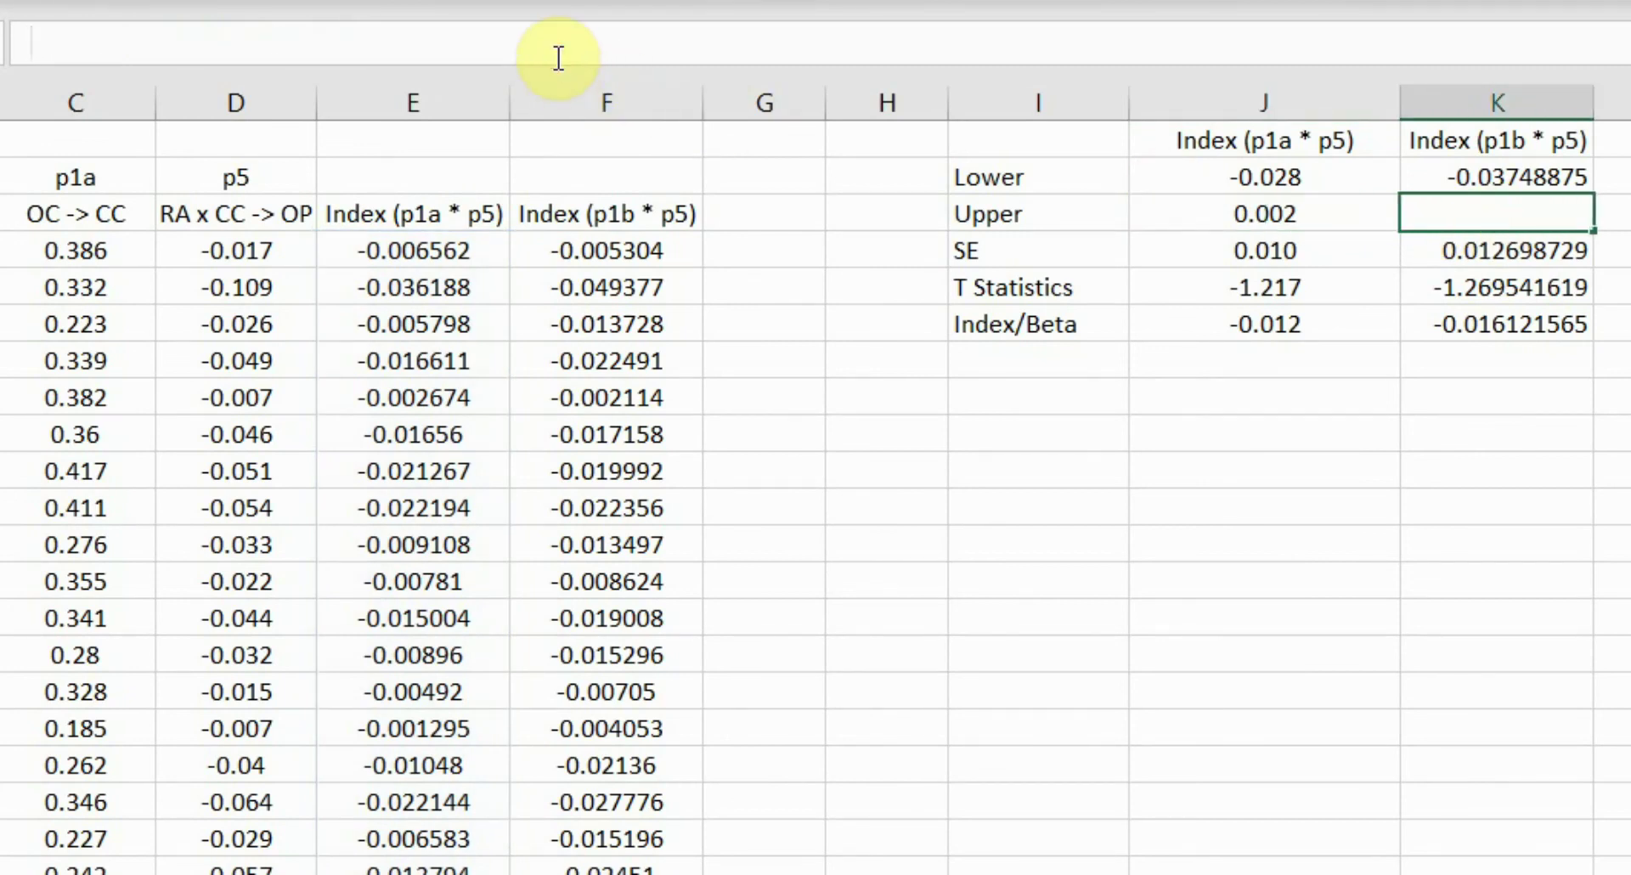
{"action": "type", "text": "=PERCENTILE(E4:E5003,0.95)"}
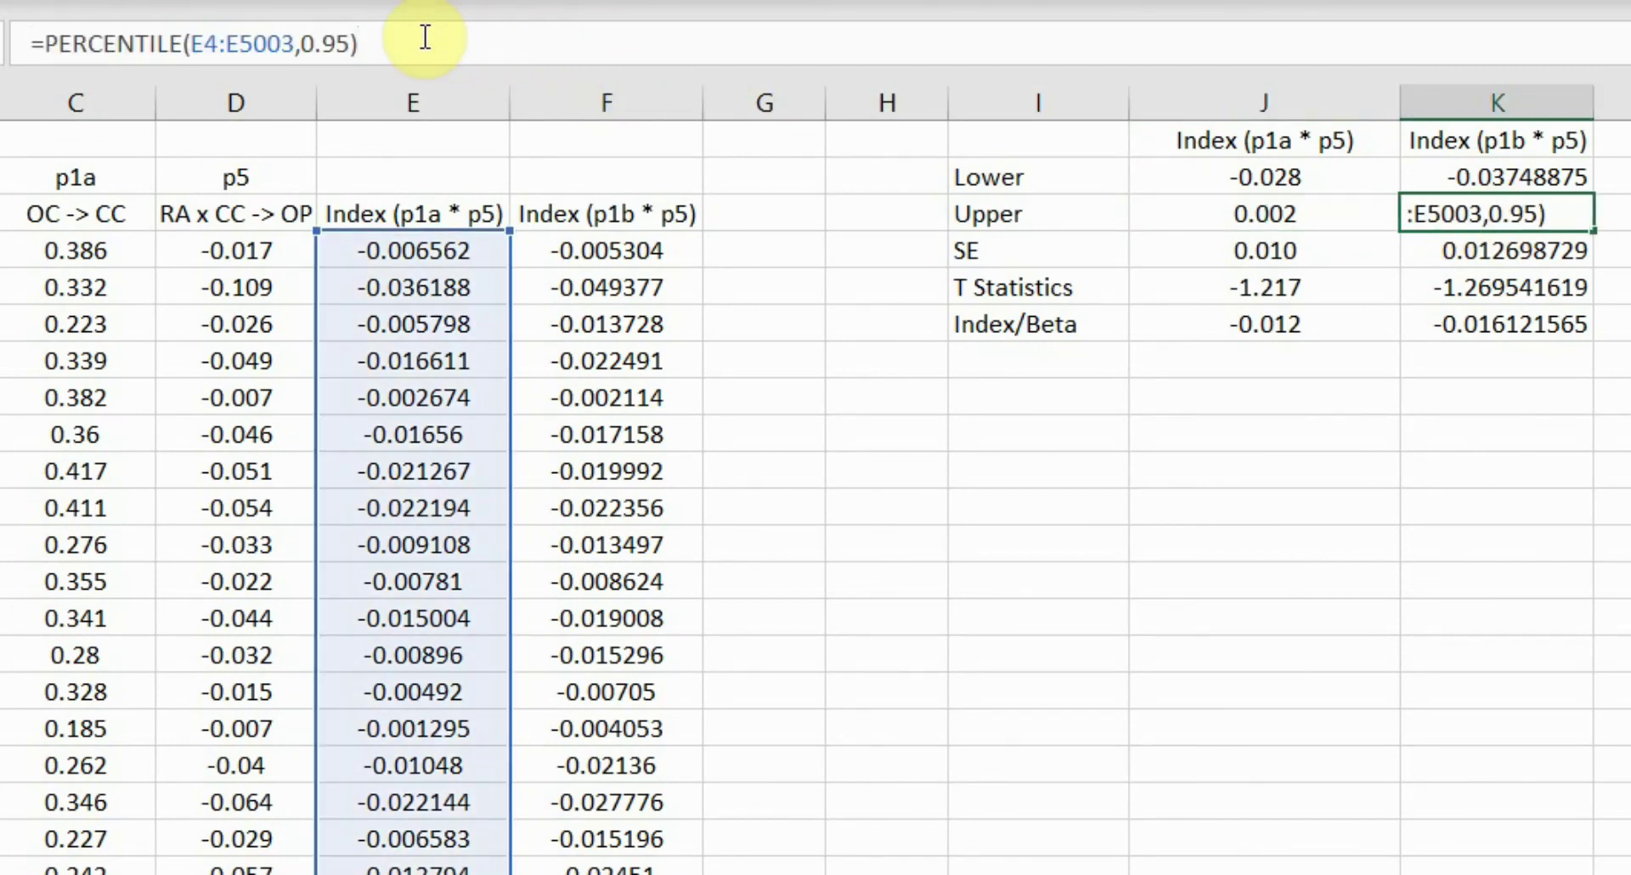
Step: Change the range in K3's Upper formula so that it reads =PERCENTILE(F4:F5003,0.95)
{"action": "key", "text": "Left"}
{"action": "key", "text": "Left"}
{"action": "key", "text": "Left"}
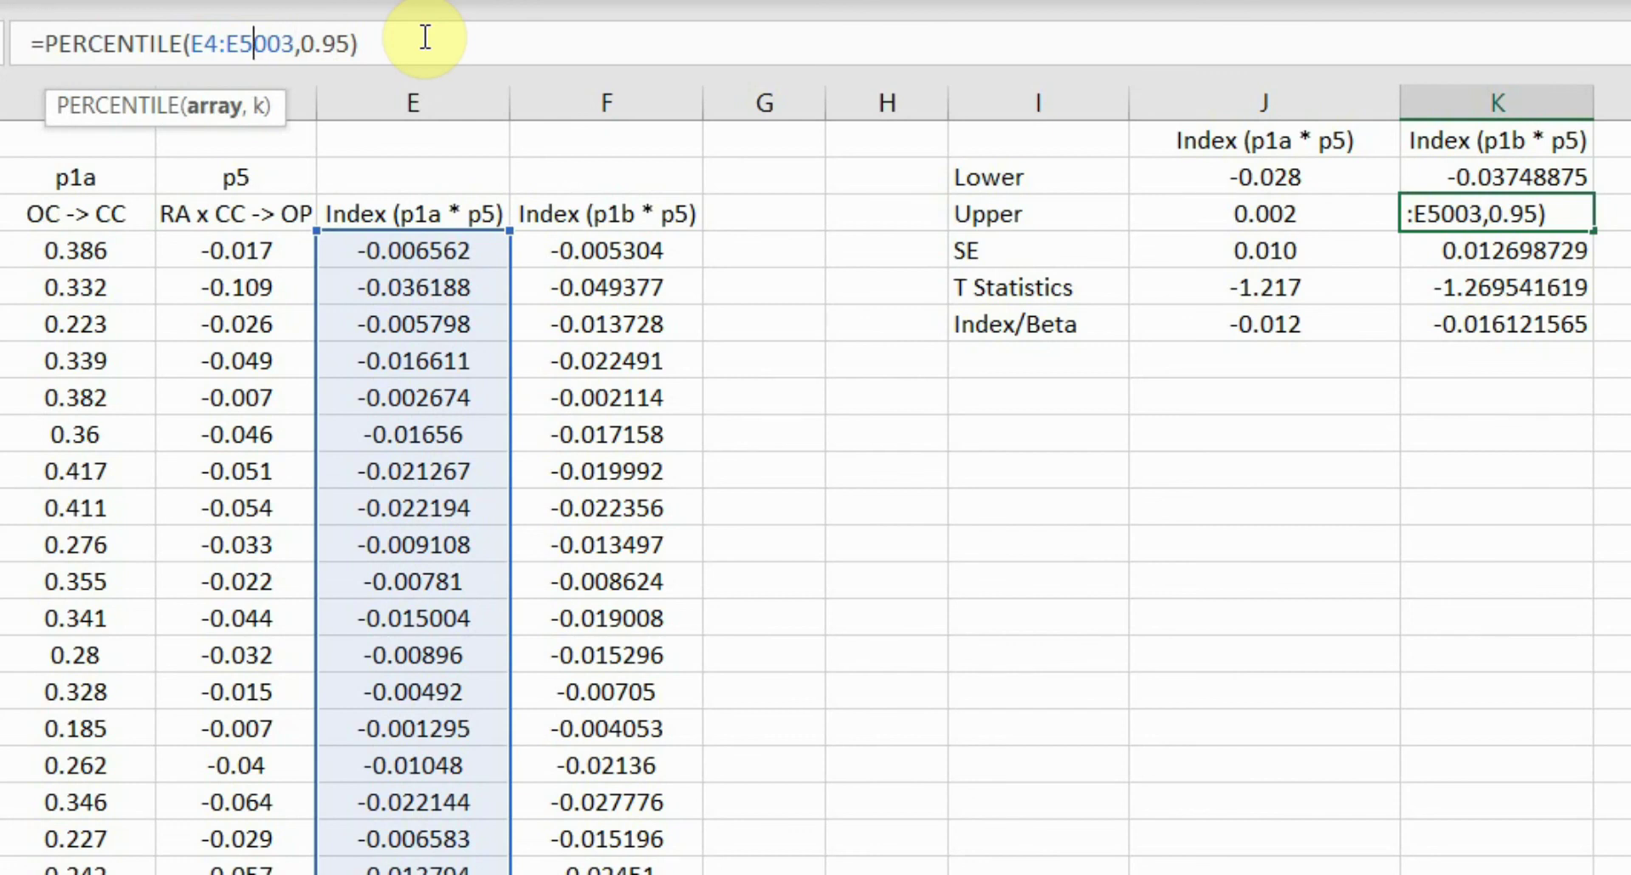
{"action": "key", "text": "Left"}
{"action": "key", "text": "BackSpace"}
{"action": "type", "text": "F"}
{"action": "key", "text": "Right"}
{"action": "key", "text": "Right"}
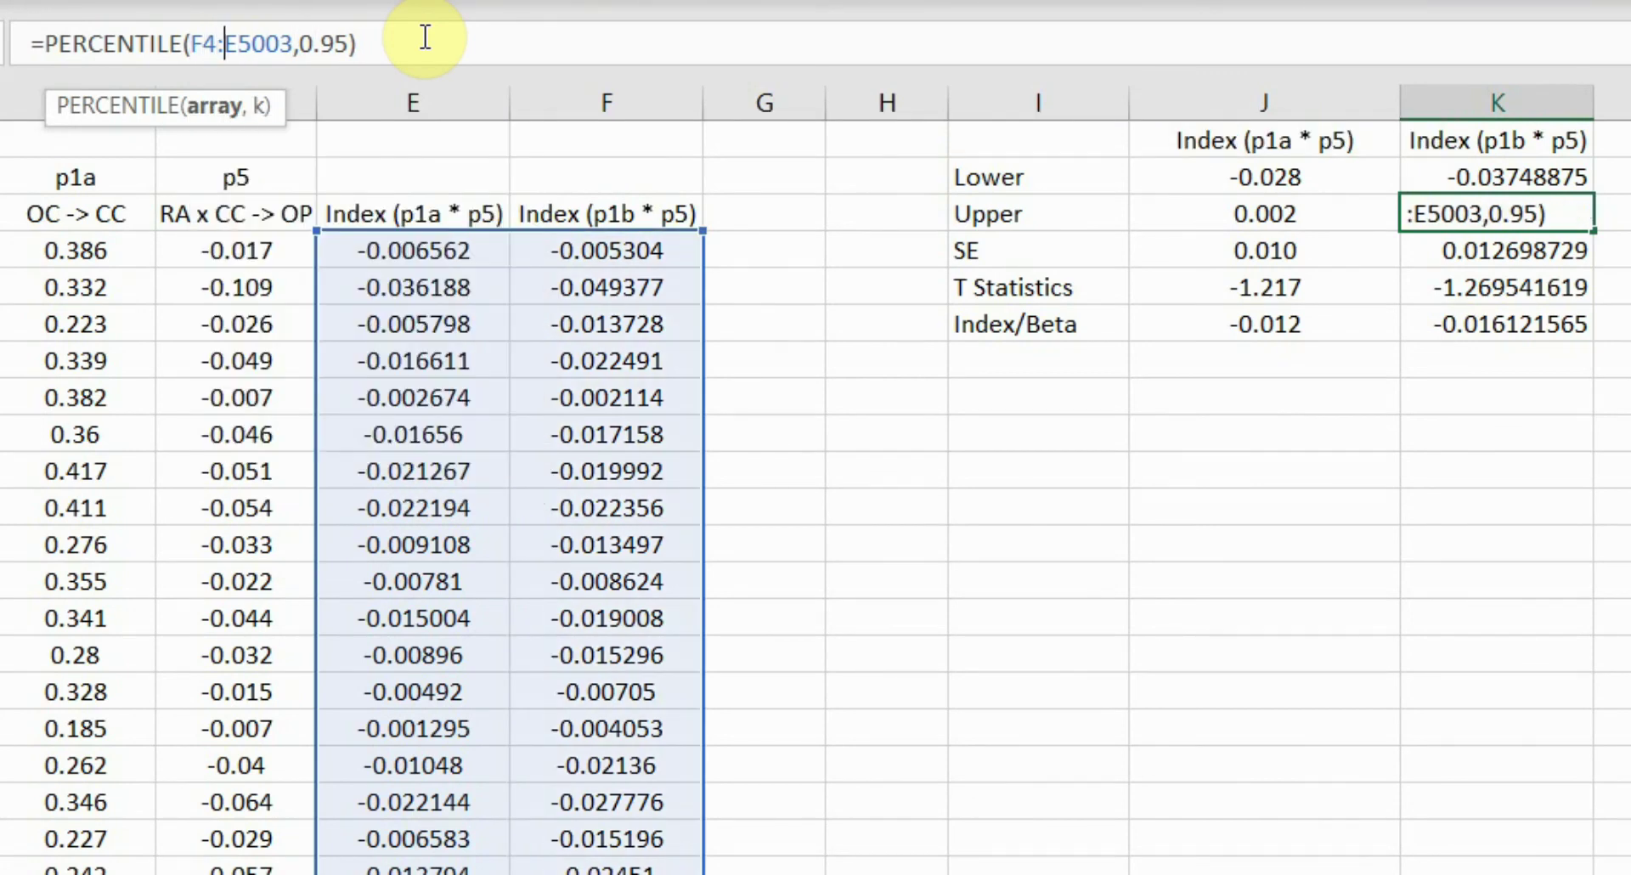
{"action": "type", "text": "F"}
{"action": "key", "text": "Return"}
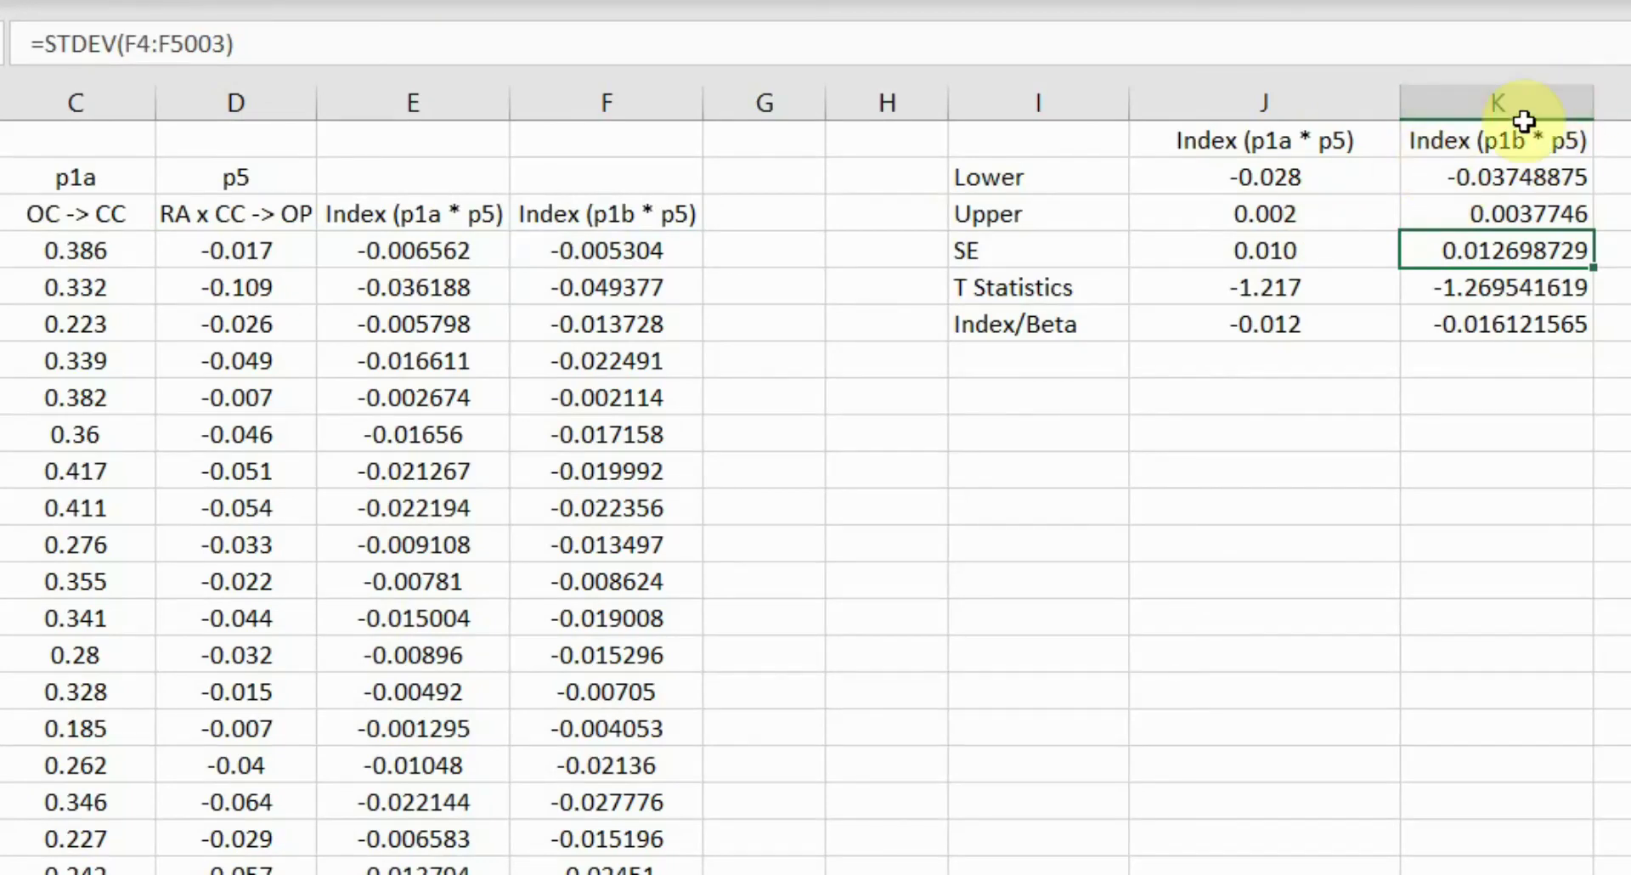
Step: Examine the Index/Beta and T Statistics rows for both index paths, and compare them with the path P values in the SmartPLS model
{"action": "left_click", "coordinate": [1258, 333]}
{"action": "left_click", "coordinate": [1413, 322], "text": "shift"}
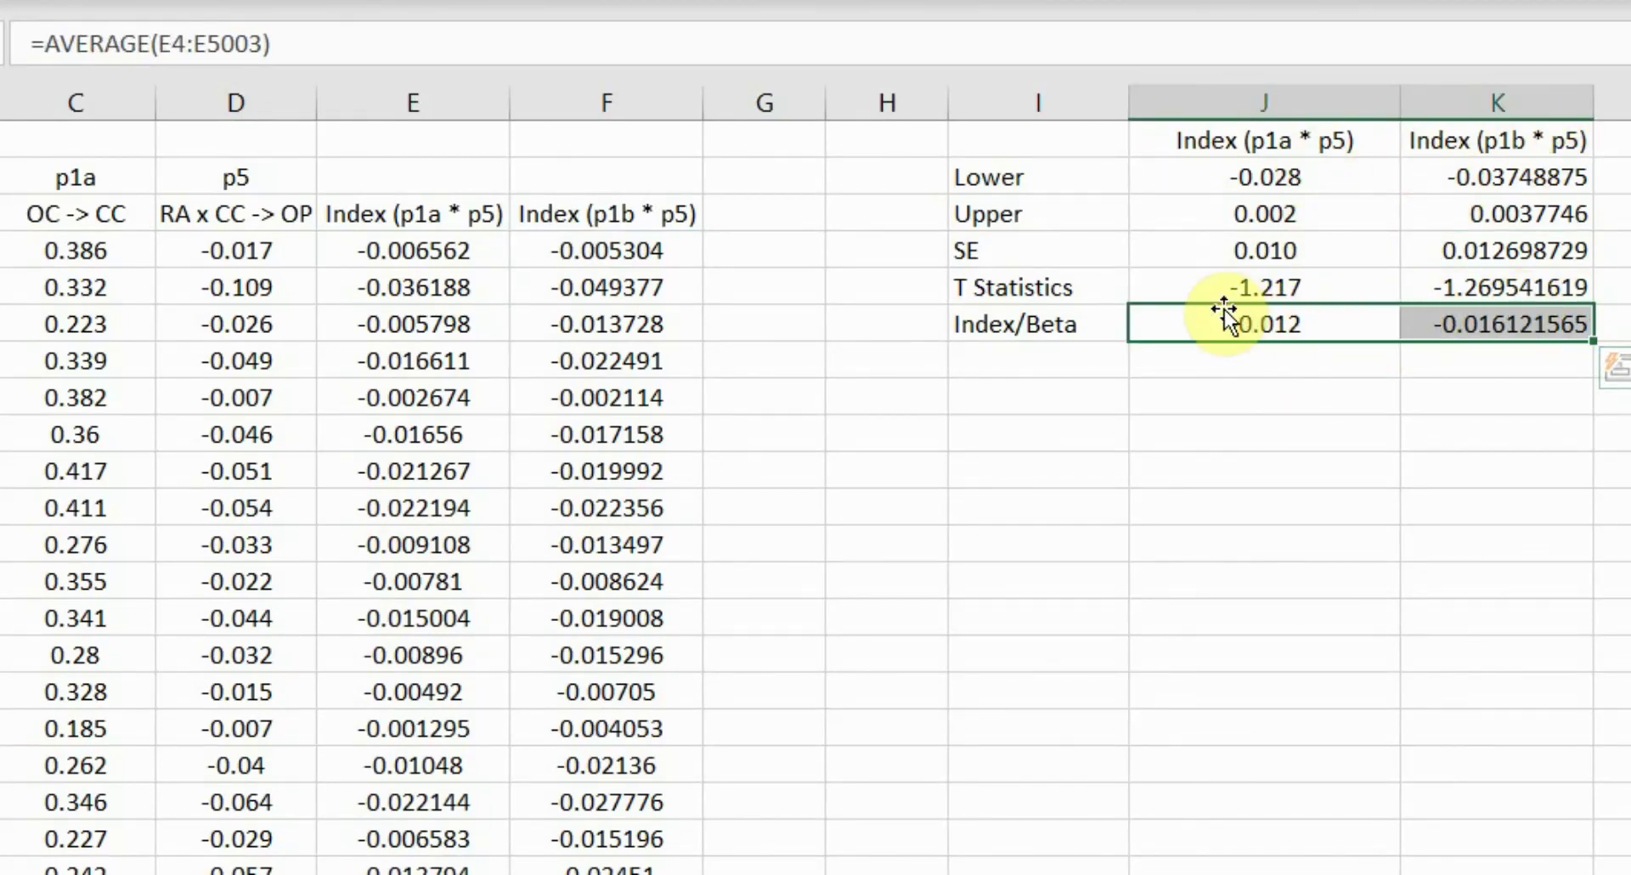
{"action": "left_click", "coordinate": [1278, 289]}
{"action": "left_click", "coordinate": [1435, 289], "text": "shift"}
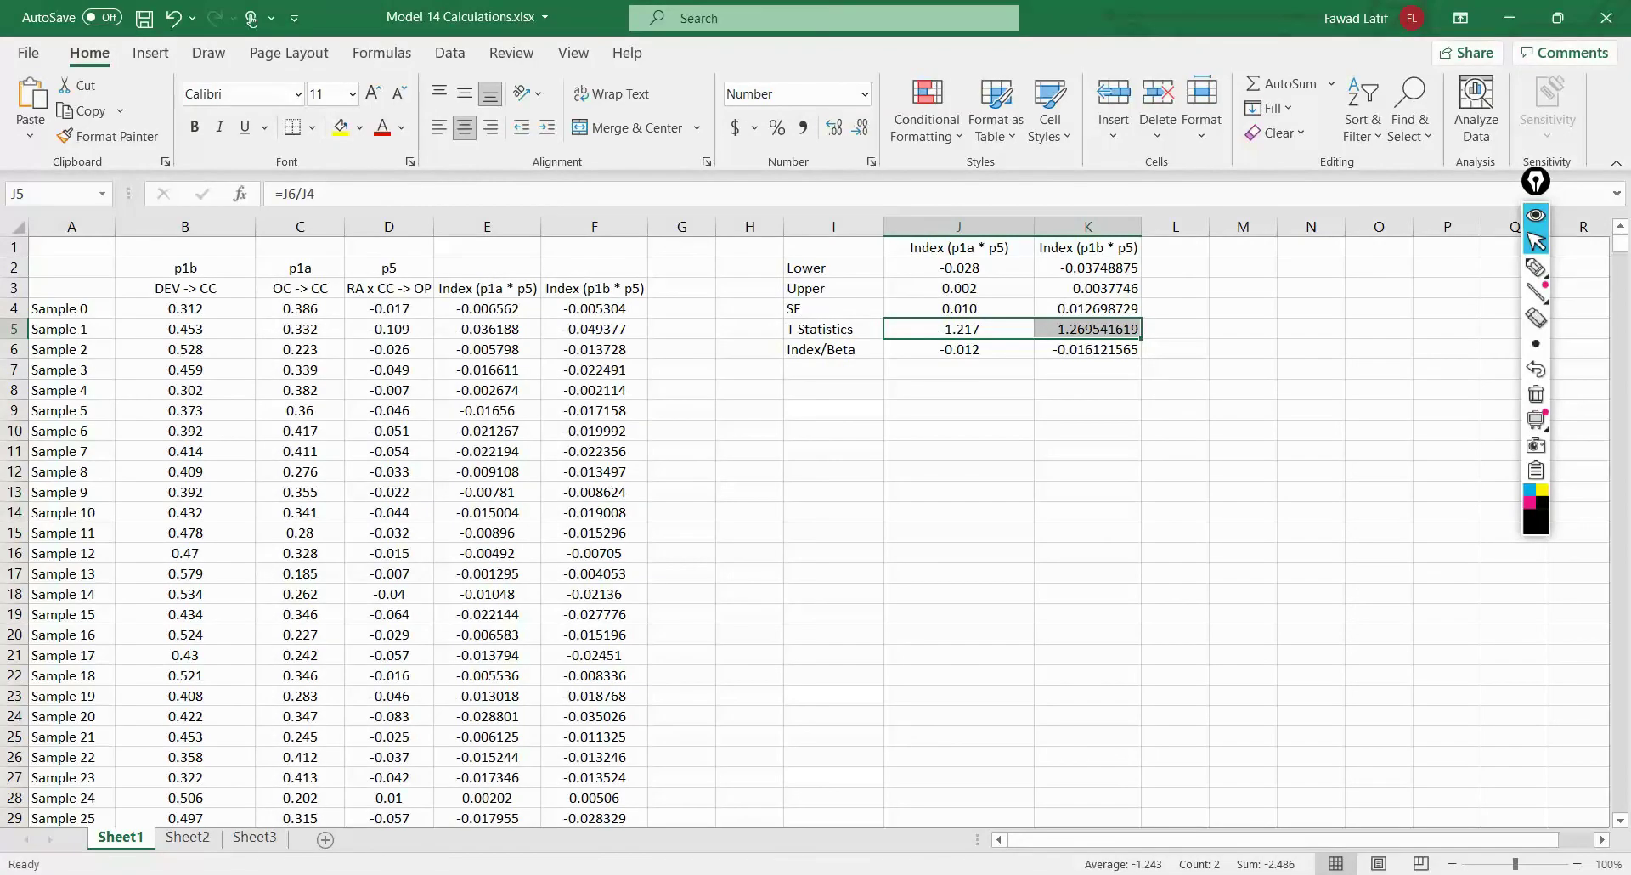
{"action": "key", "text": "alt+Tab"}
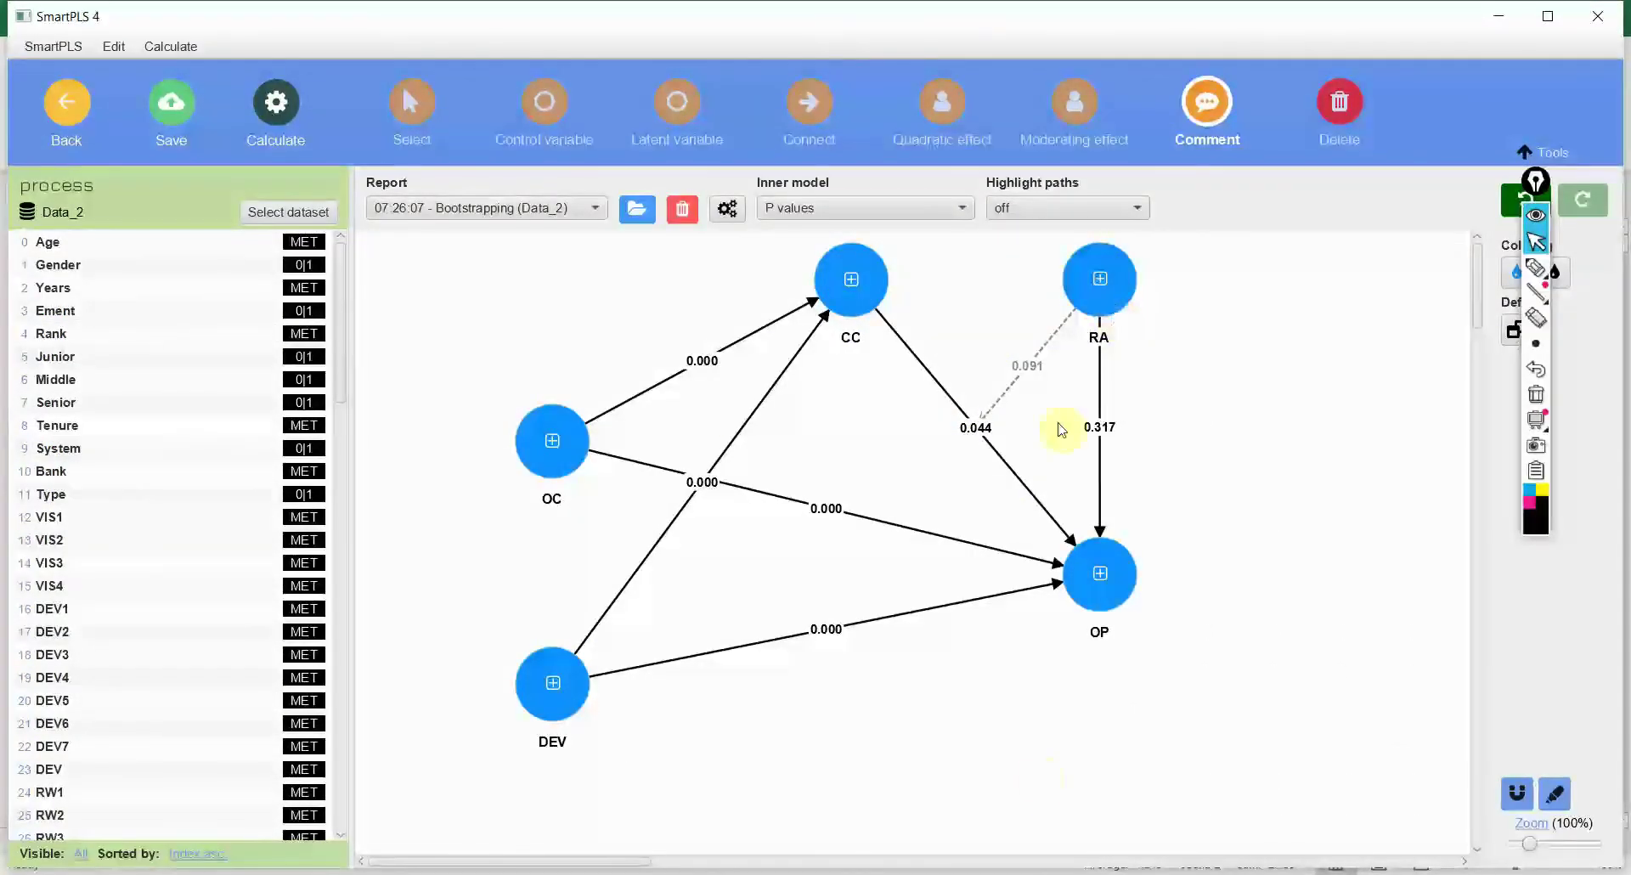
{"action": "key", "text": "alt+Tab"}
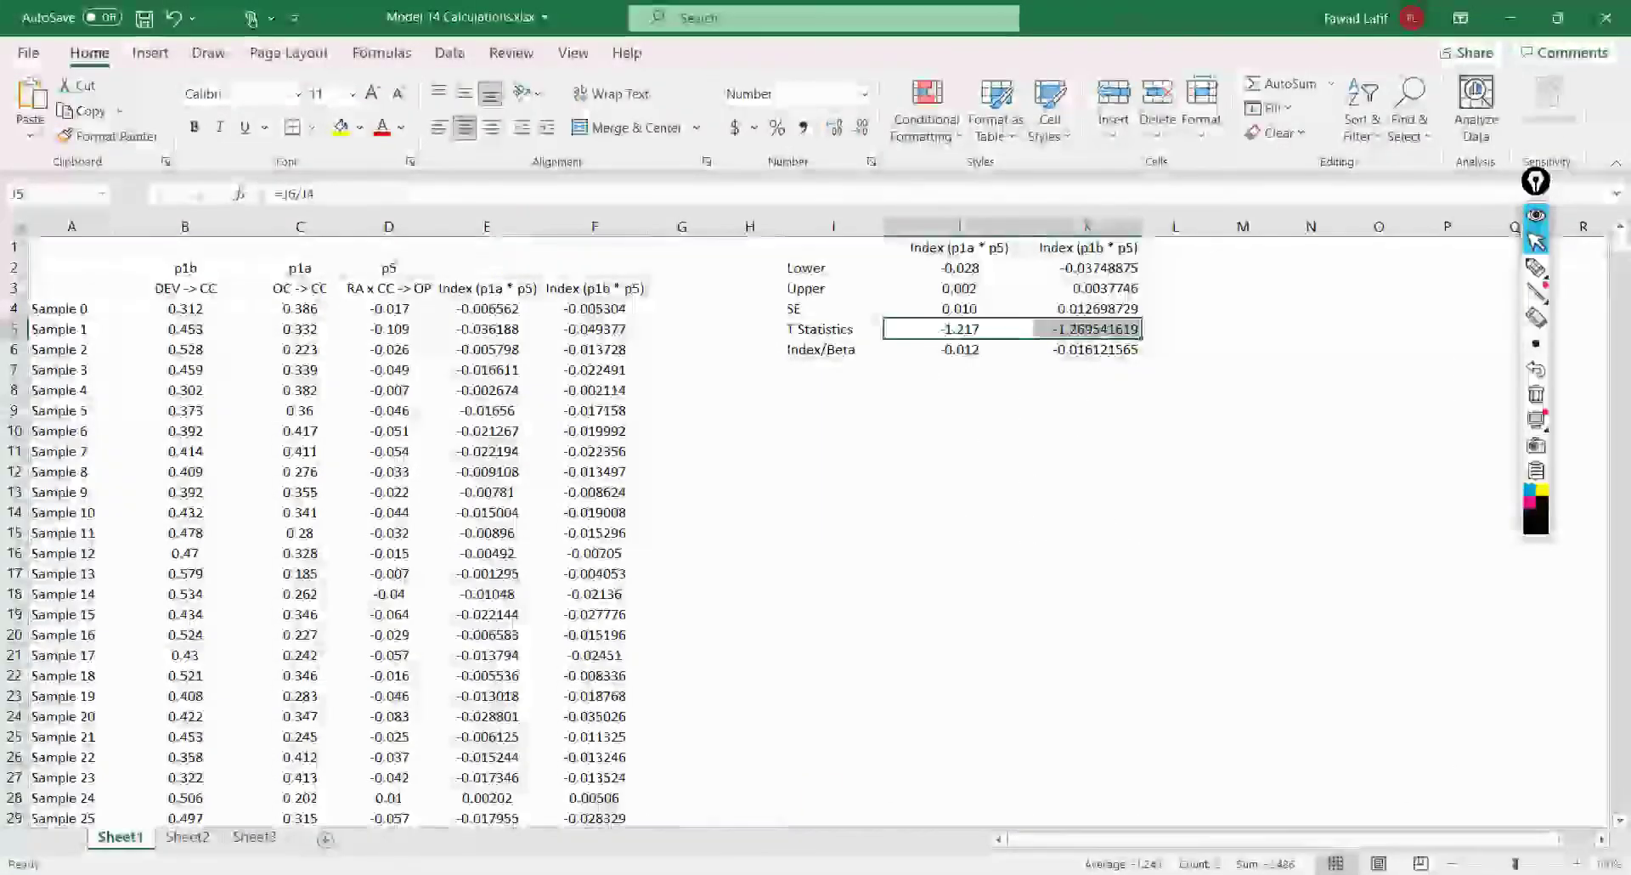
{"action": "left_click", "coordinate": [917, 874]}
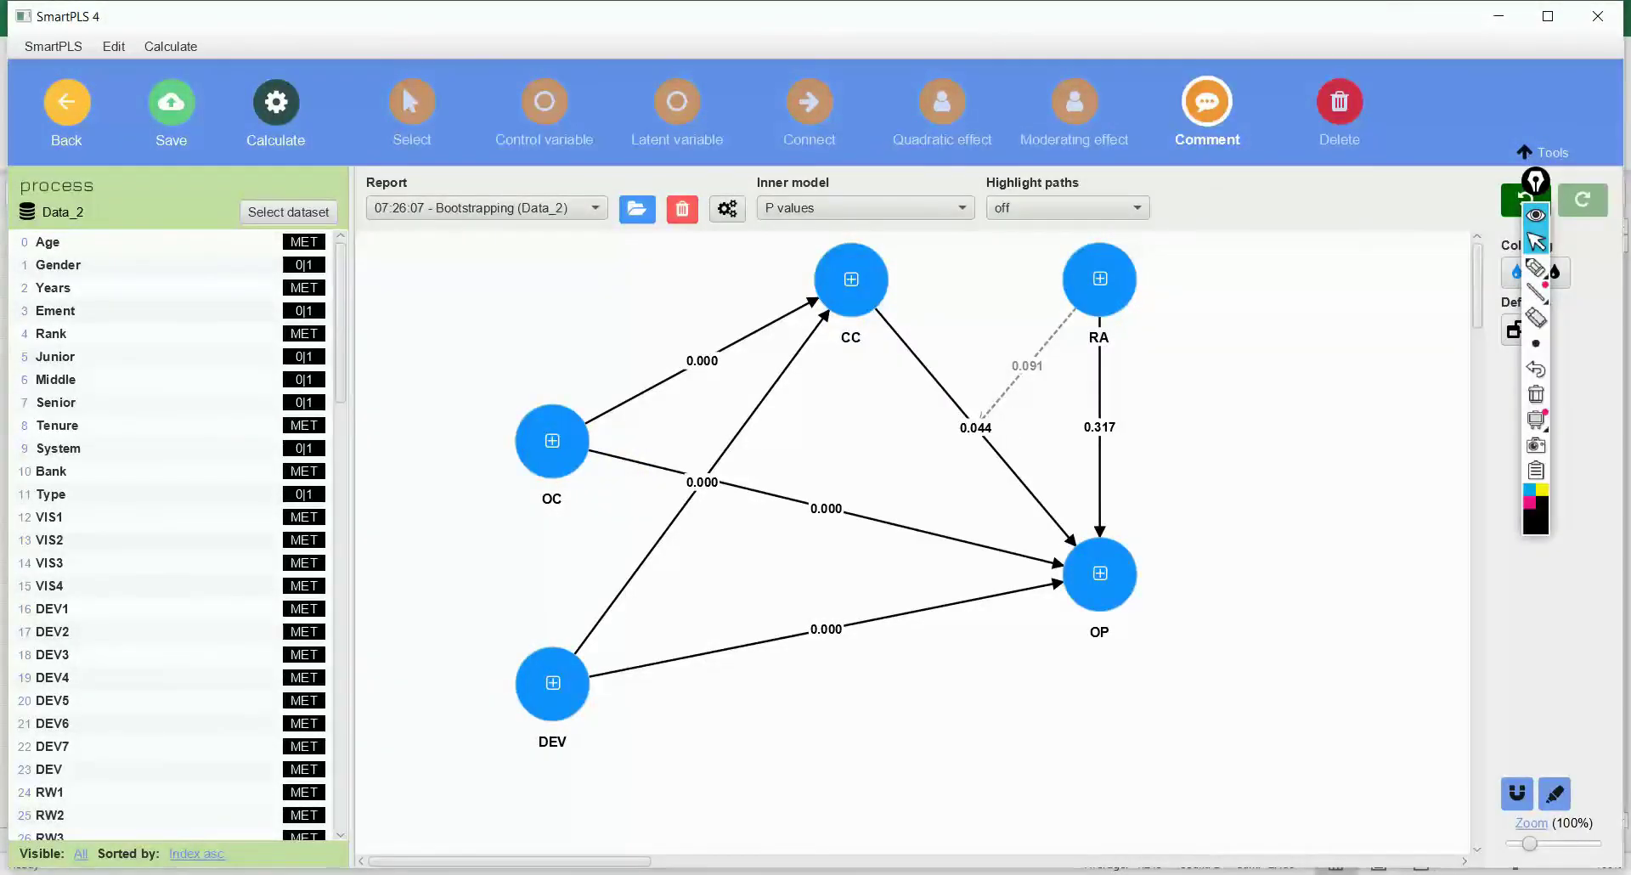
{"action": "left_click", "coordinate": [756, 866]}
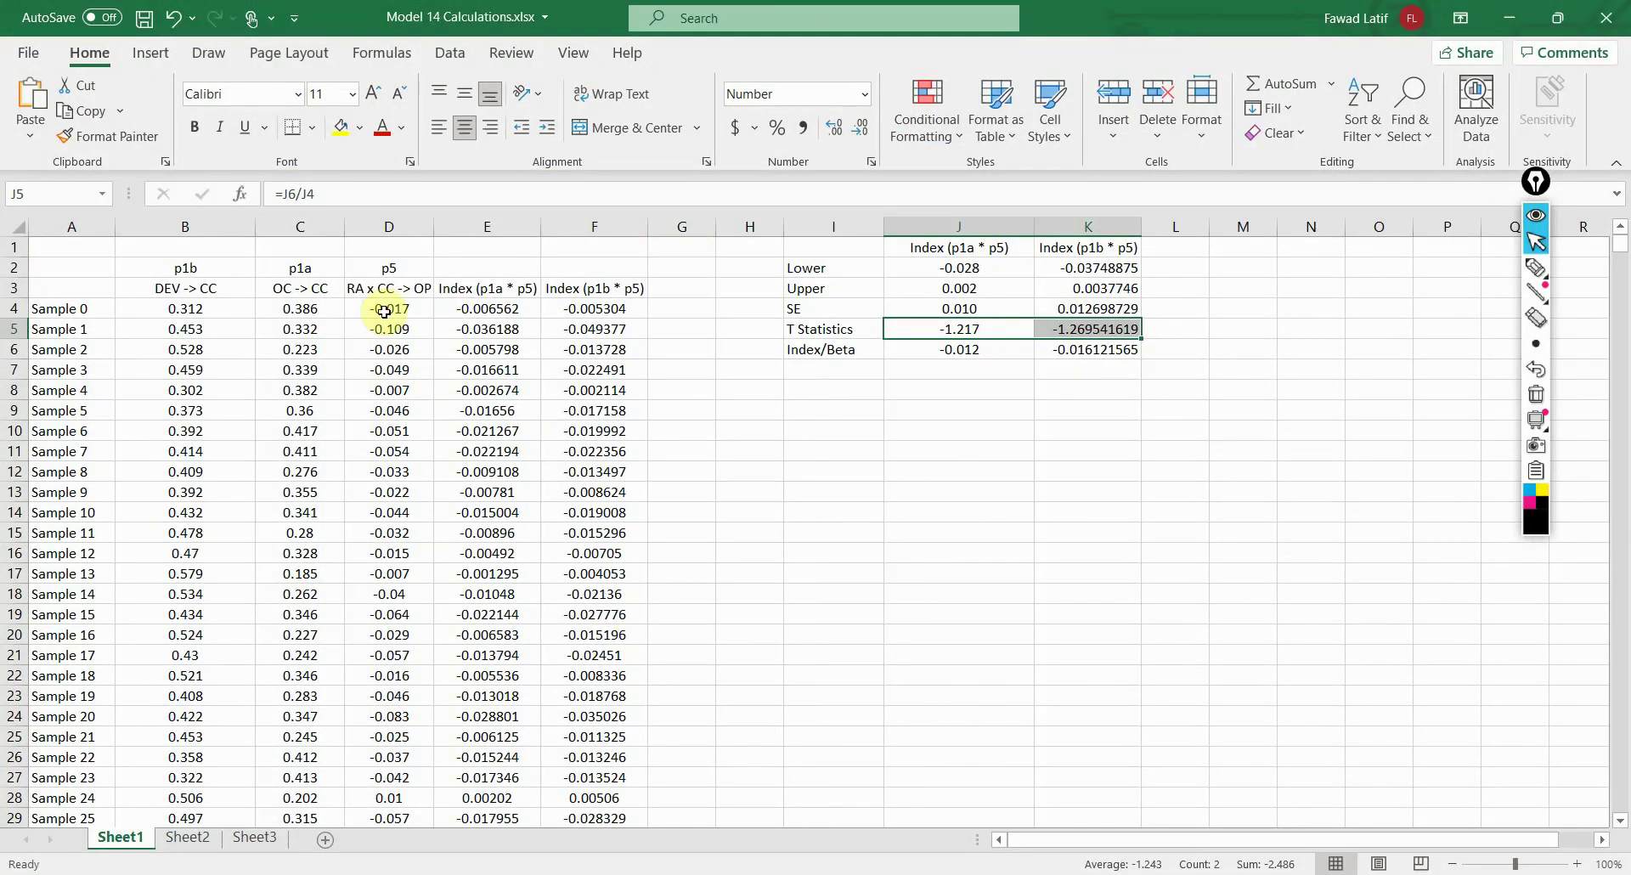
{"action": "key", "text": "alt+Tab"}
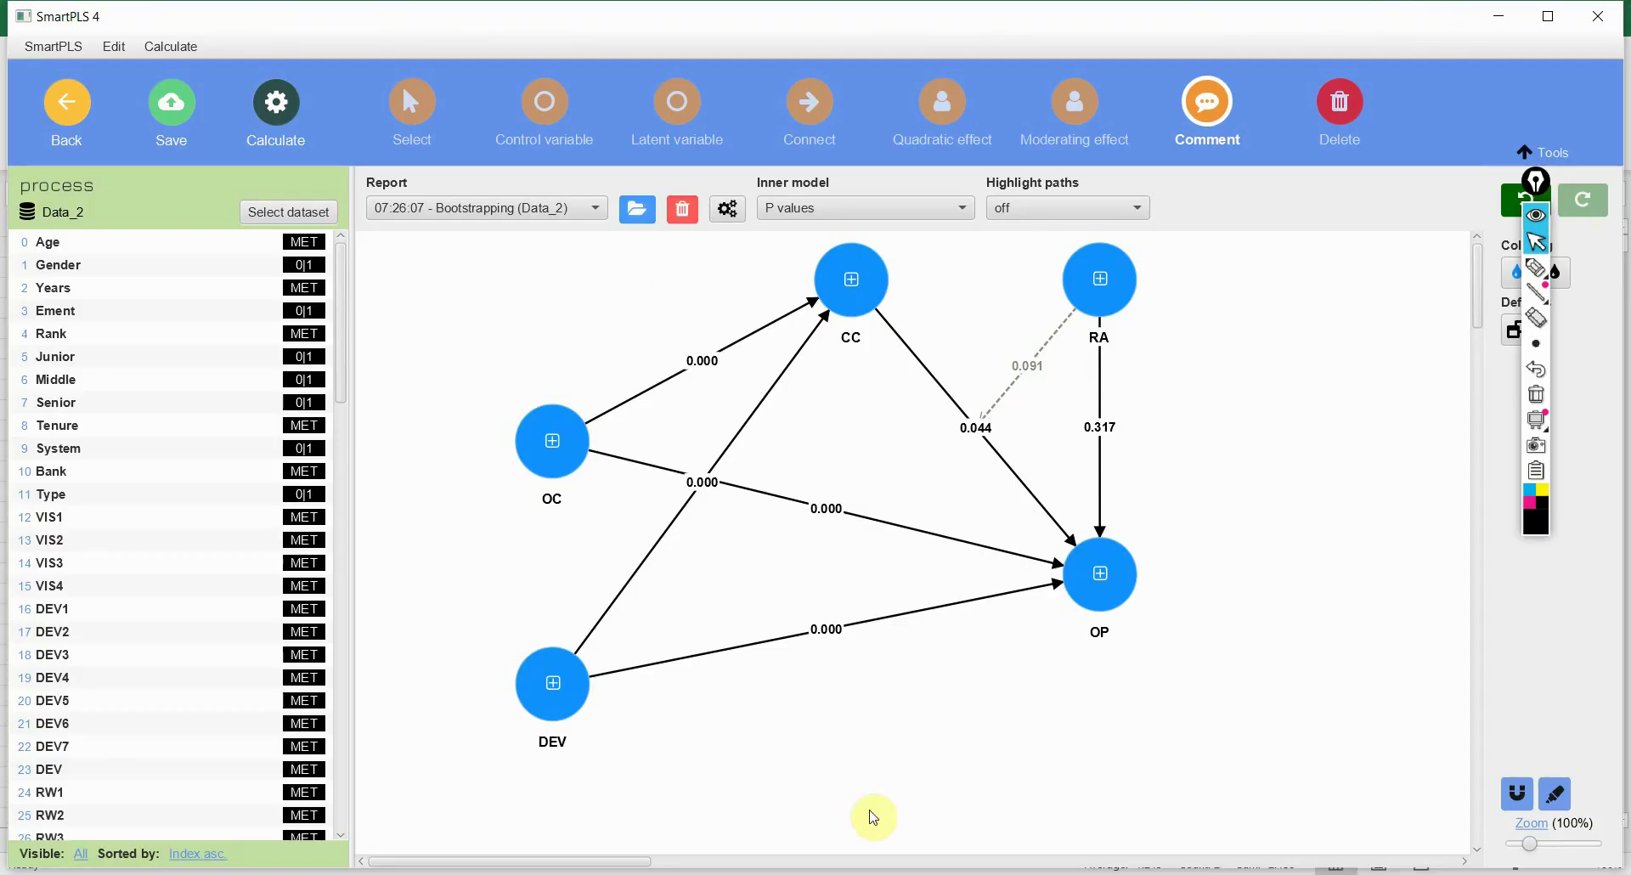
Step: Switch to the Moderated Mediation Model 14 presentation in PowerPoint and review the reporting tables on slide 7 and the moderated mediation plot on slide 9
{"action": "key", "text": "alt+Tab"}
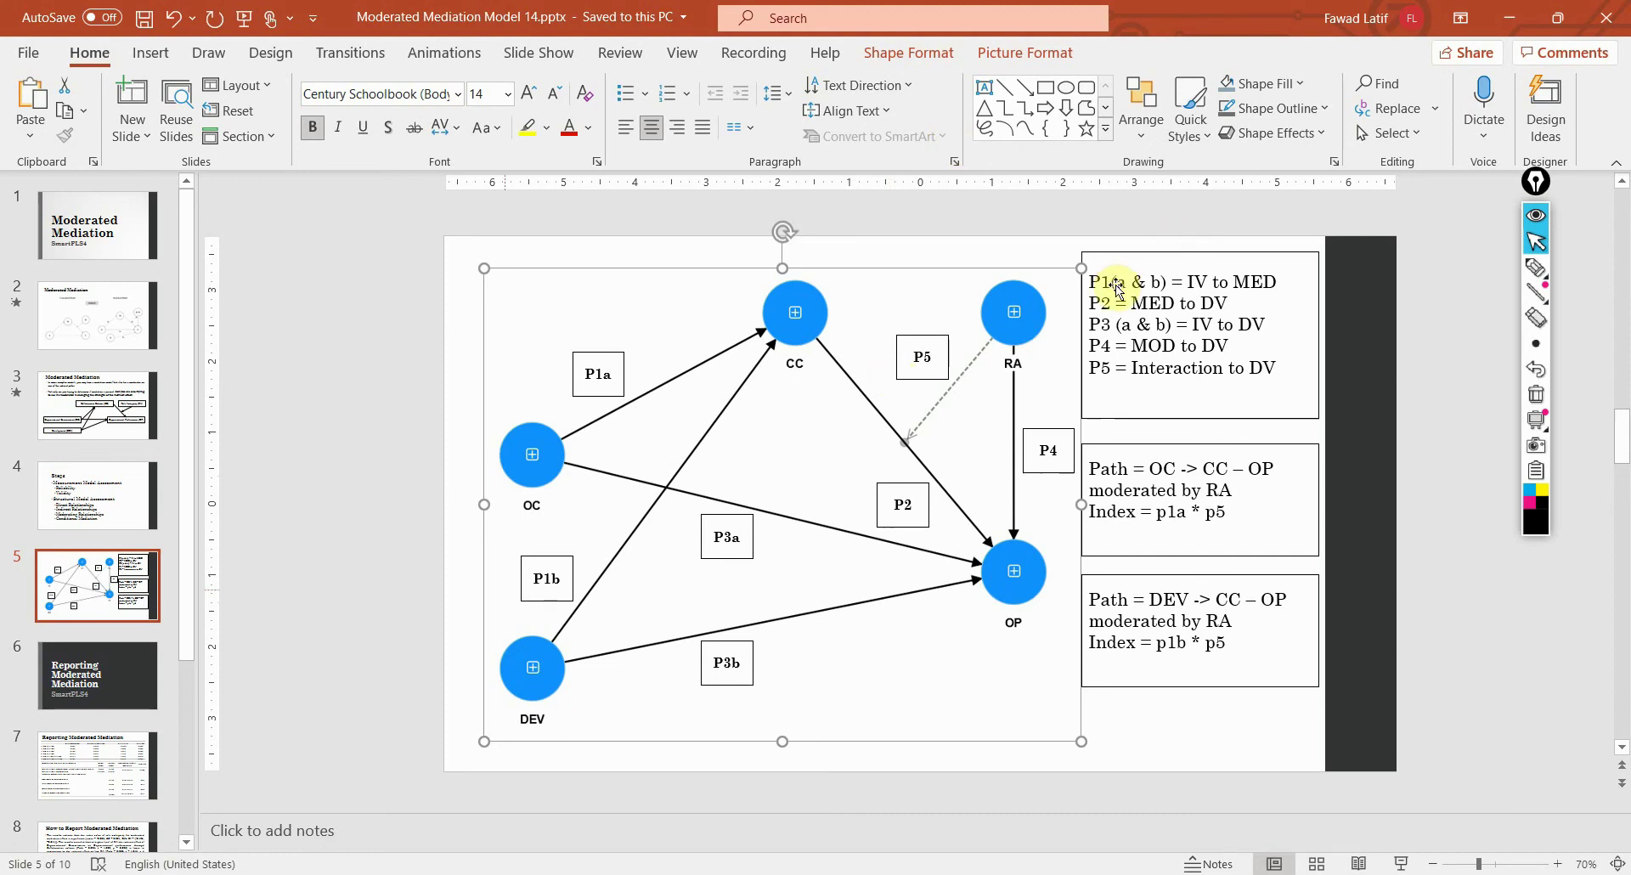
{"action": "left_click", "coordinate": [76, 759]}
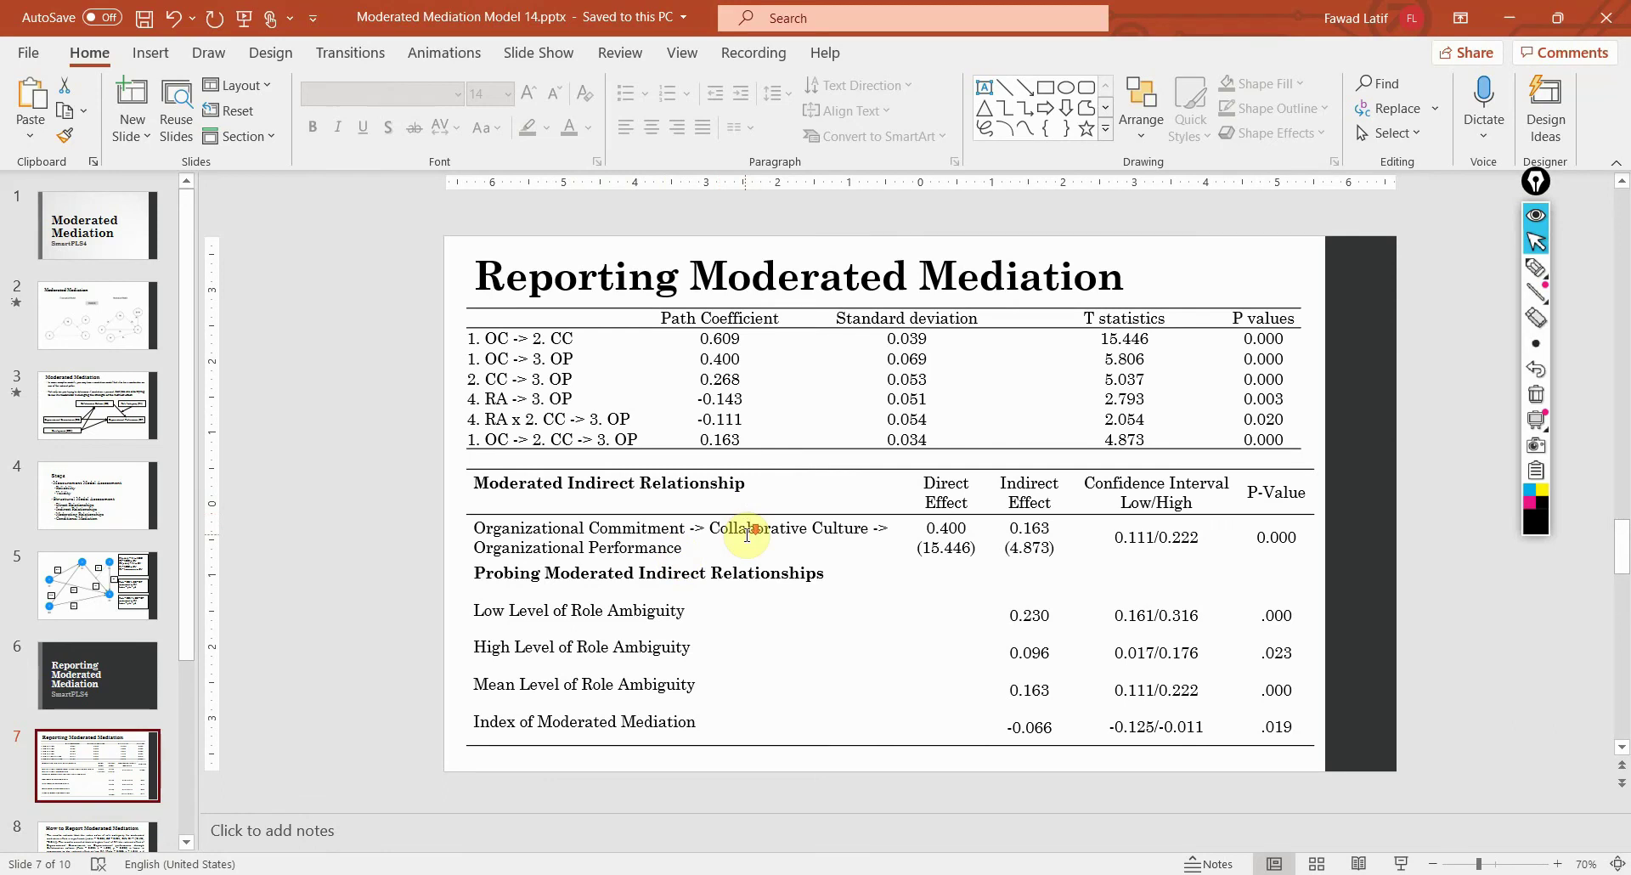
{"action": "scroll", "coordinate": [747, 534], "scroll_direction": "down", "scroll_amount": 2}
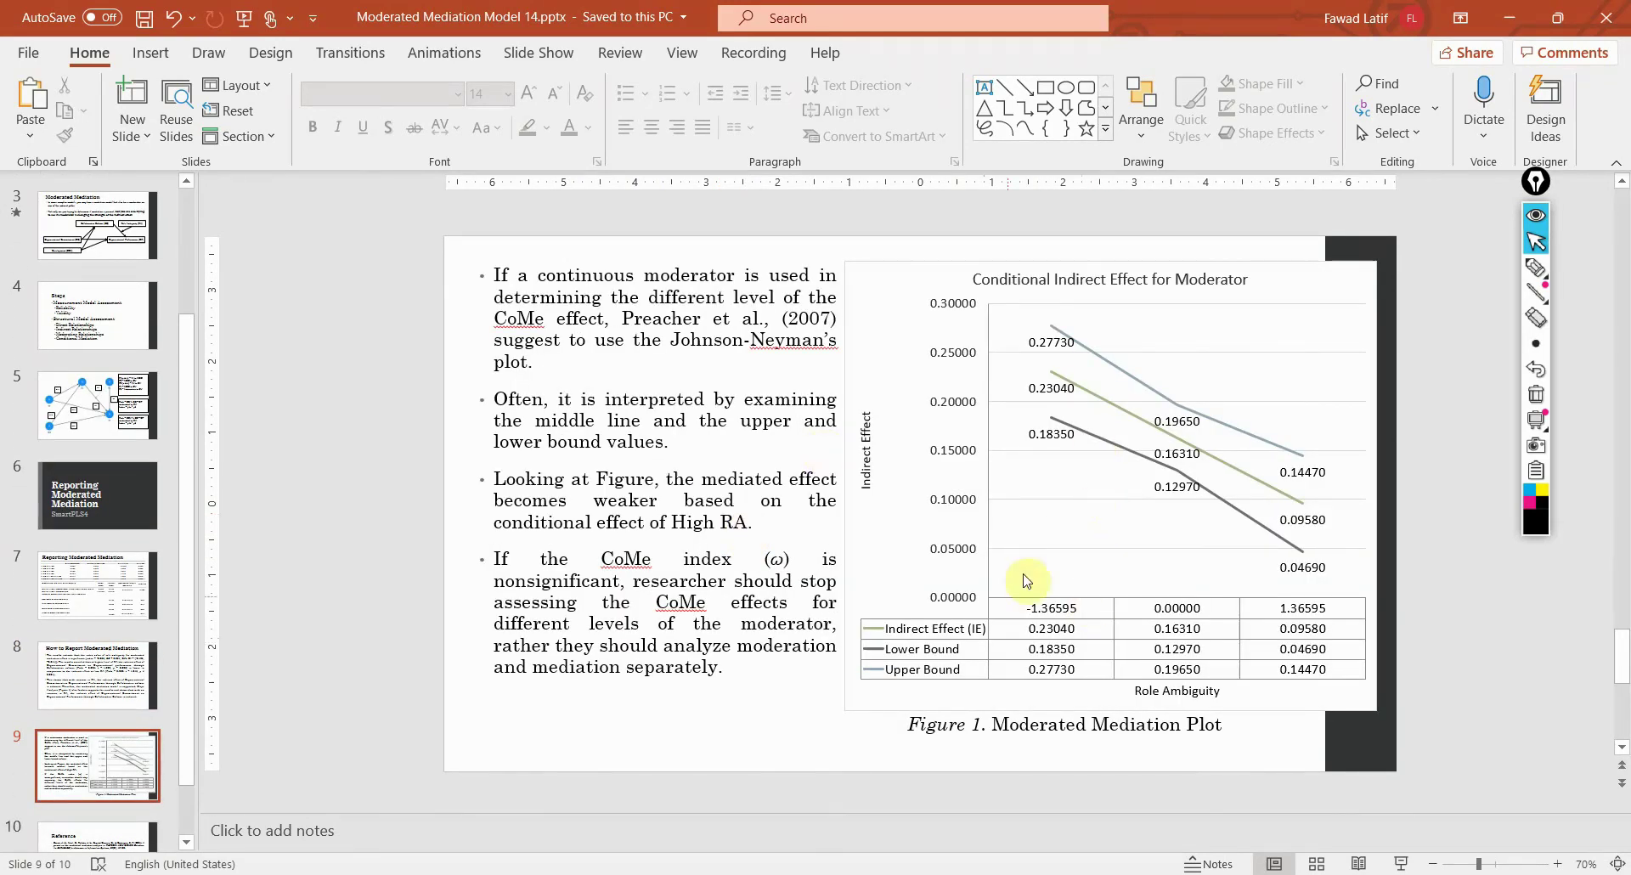
{"action": "key", "text": "alt+Tab"}
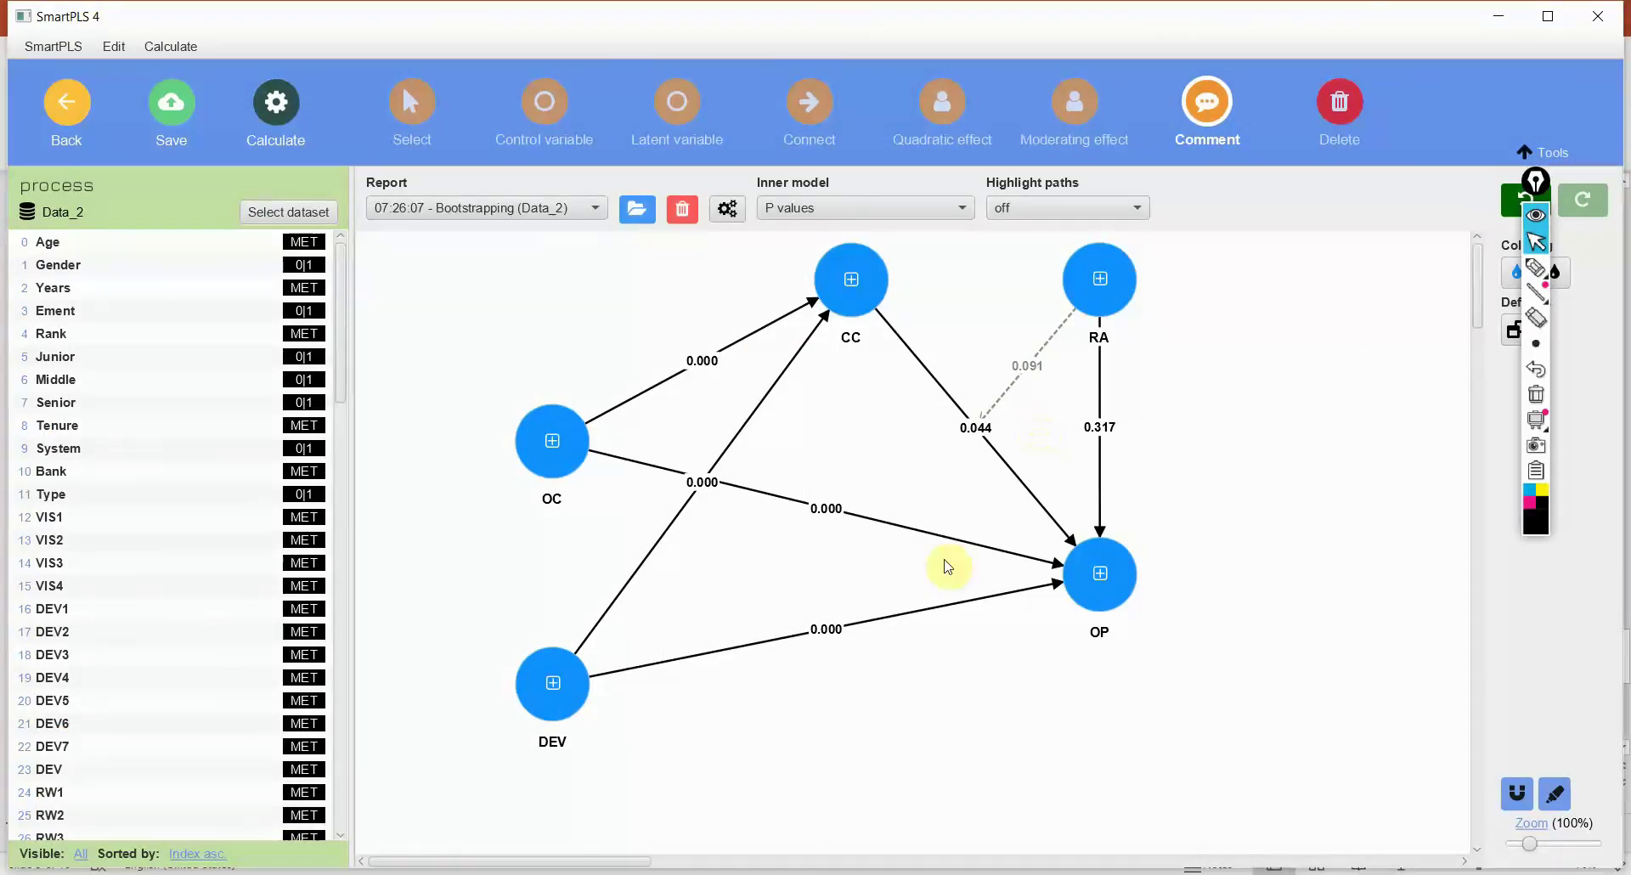
{"action": "key", "text": "alt+Tab"}
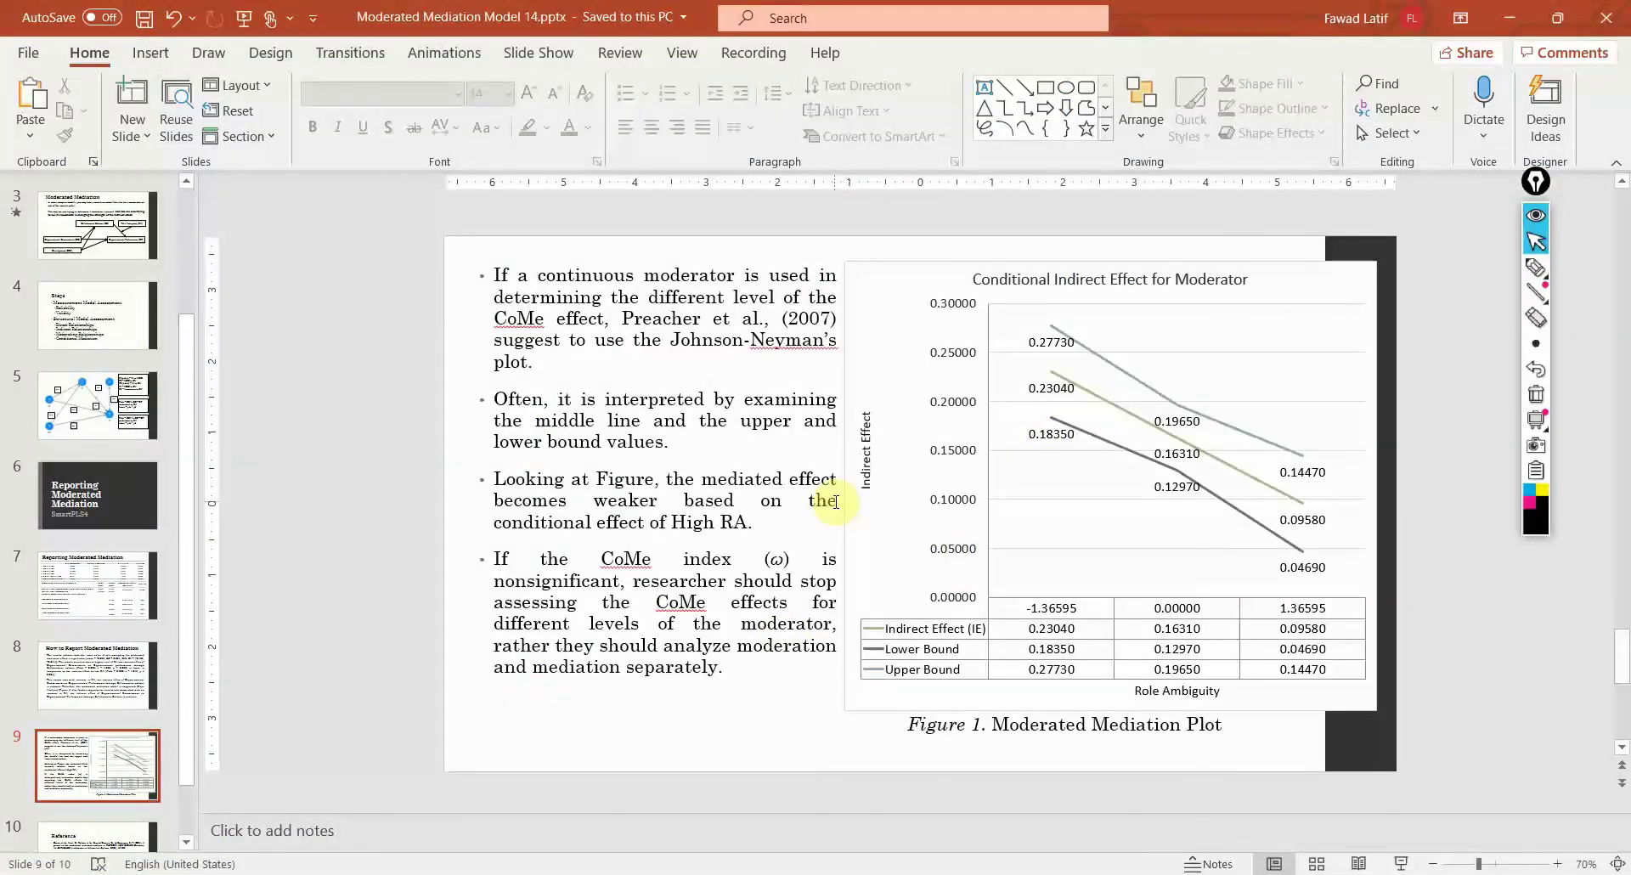